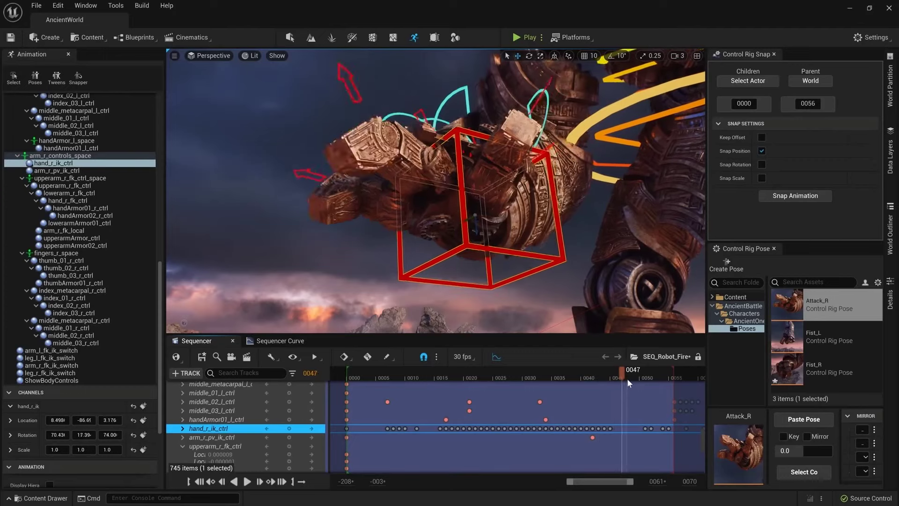
Select the stored Attack_R finger controls, then pan across the MetaSound graph.
left_click(799, 470)
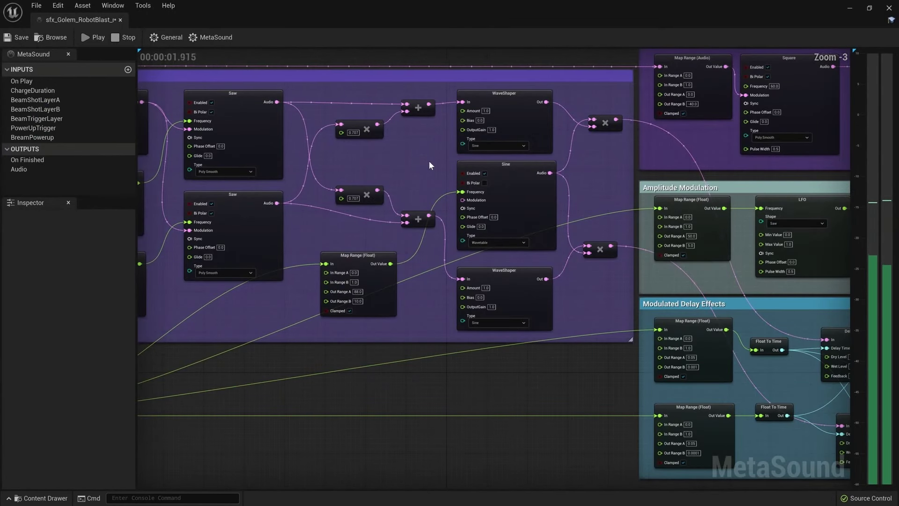
right_click_drag(430, 161, 138, 153)
right_click_drag(612, 243, 589, 241)
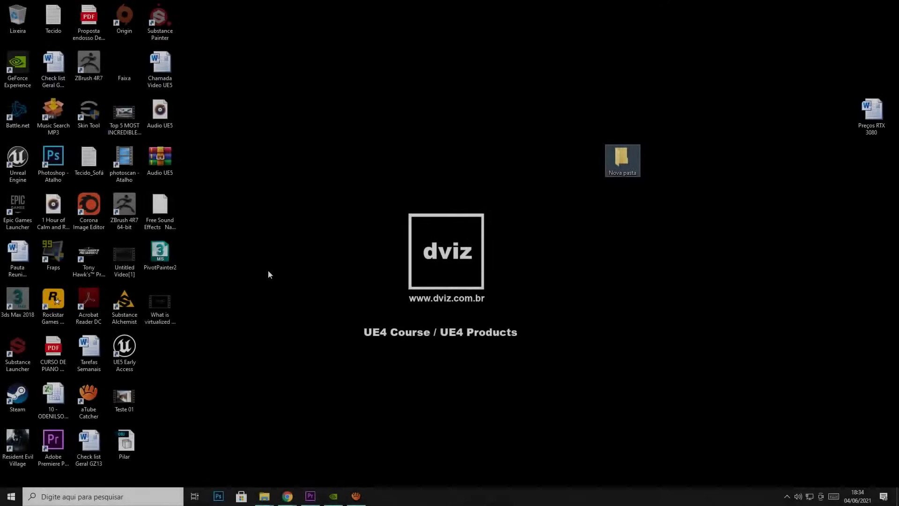
Get Unreal Engine 5 Early Access from the Epic Games Launcher's UE5 page, then close the launcher.
left_click(269, 274)
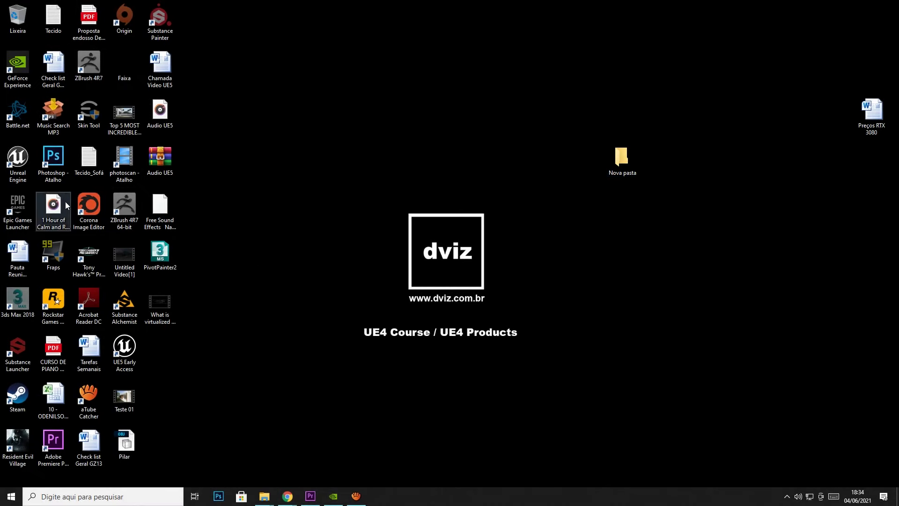
double_click(21, 209)
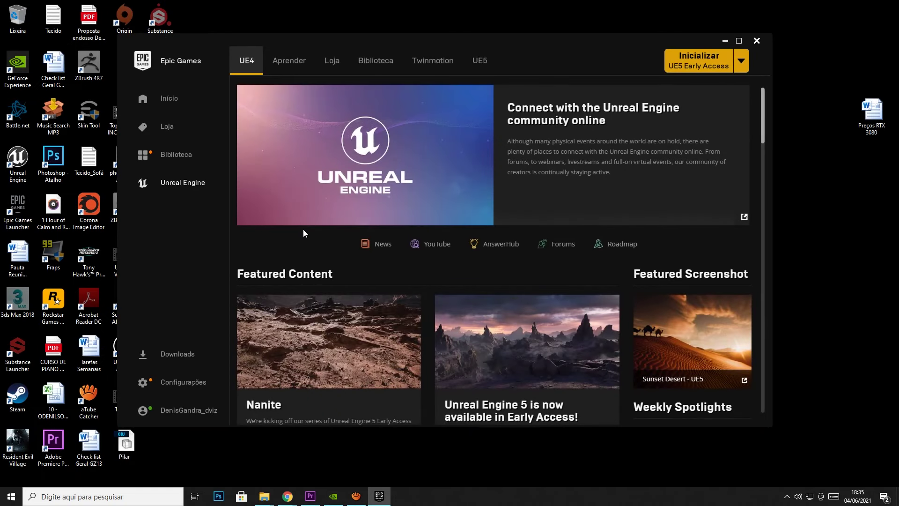
left_click(495, 65)
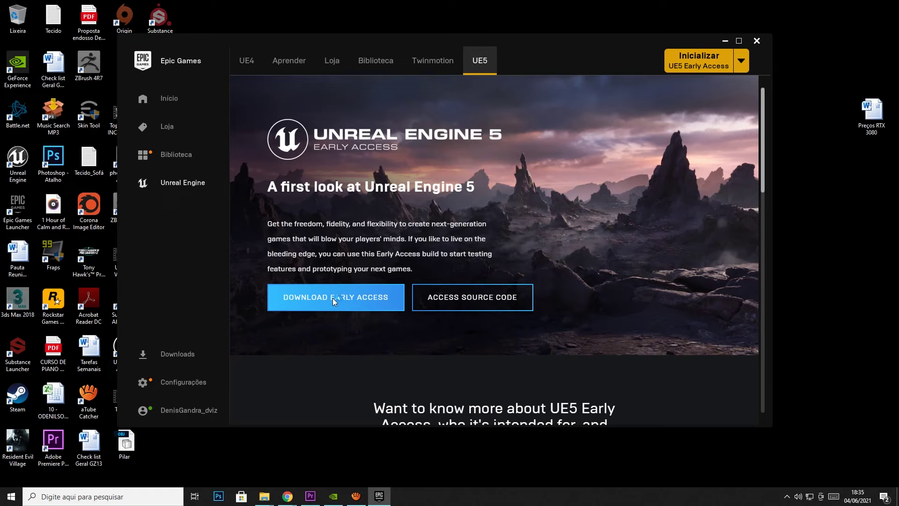
left_click(333, 298)
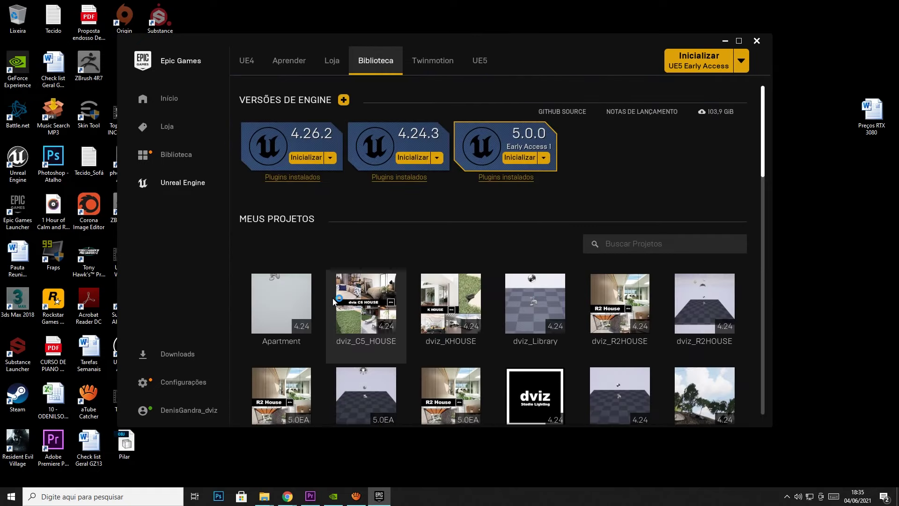
left_click(762, 43)
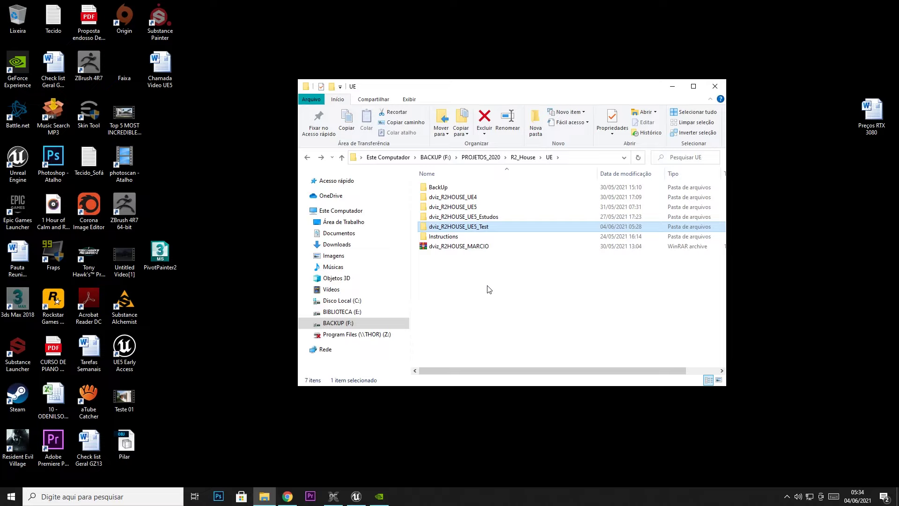
Check the engine version of dviz_R2HOUSE in dviz_R2HOUSE_UE5_Test, leaving it unchanged.
double_click(471, 229)
right_click(447, 256)
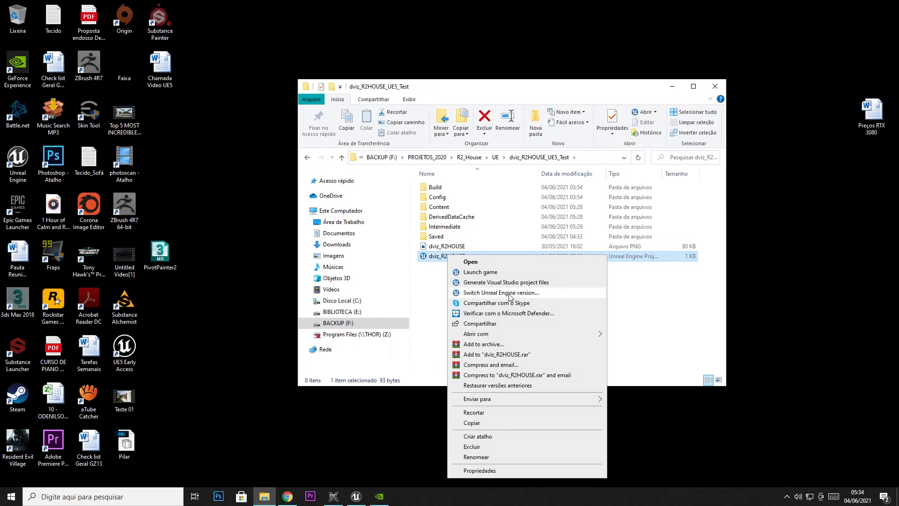
left_click(501, 293)
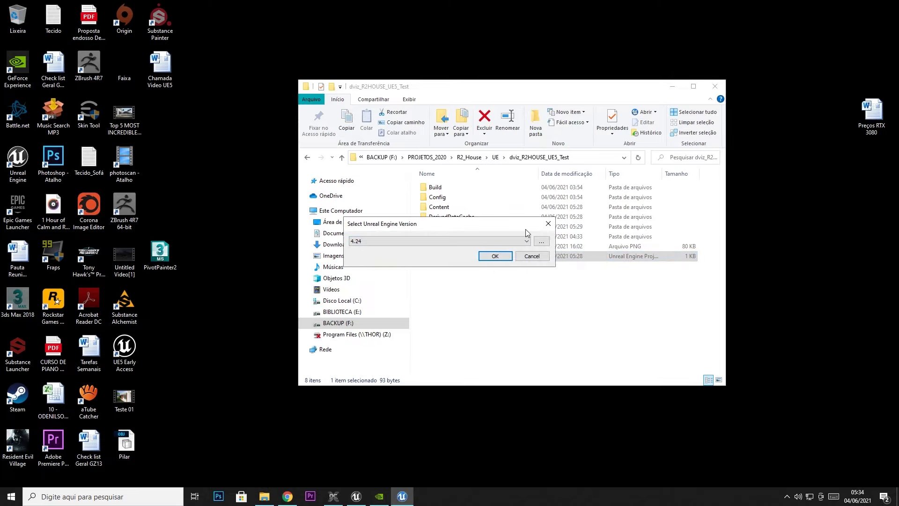
left_click(547, 225)
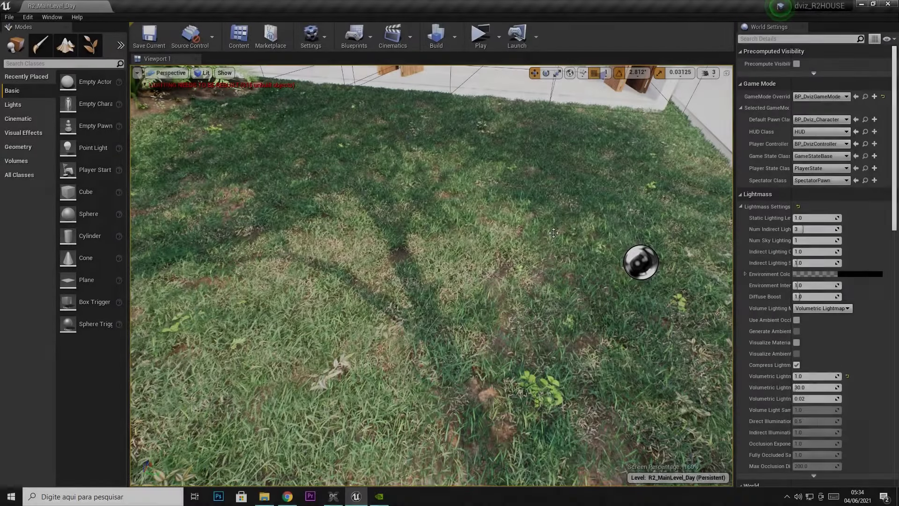
Fly the camera around the house in Game View, then close the Unreal Engine 4 editor.
mouse_move(553, 233)
right_mouse_down()
mouse_move(554, 197)
mouse_move(515, 206)
right_mouse_up()
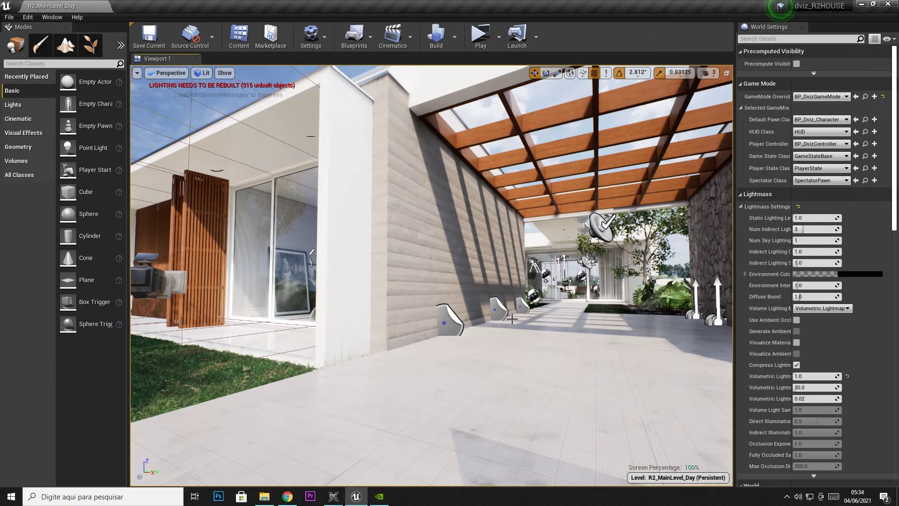
key("g")
mouse_move(512, 319)
right_mouse_down()
mouse_move(469, 323)
mouse_move(664, 189)
right_mouse_up()
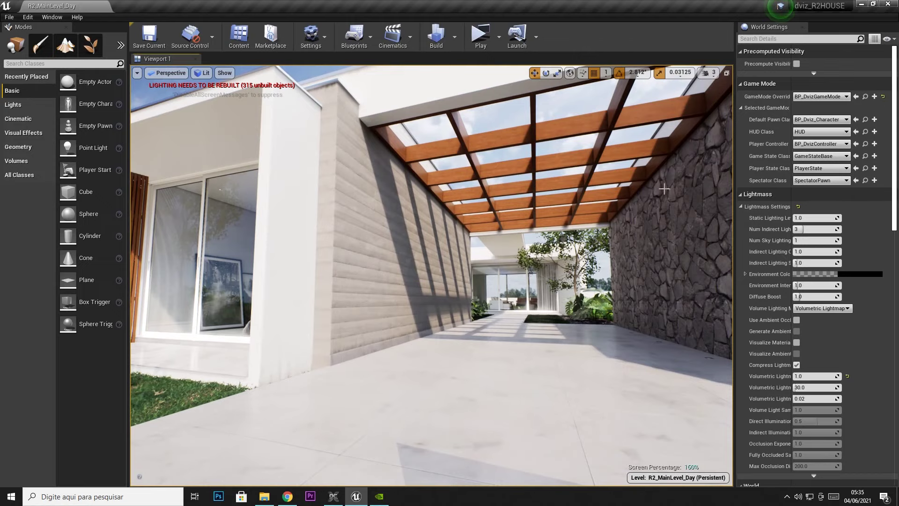
left_click(894, 8)
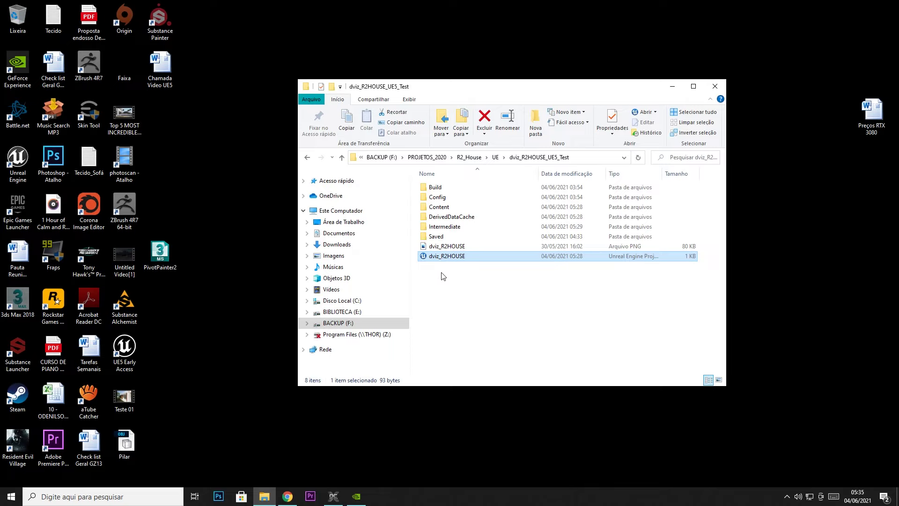
Switch dviz_R2HOUSE.uproject's engine version from 4.24 to 5.0EA.
right_click(453, 260)
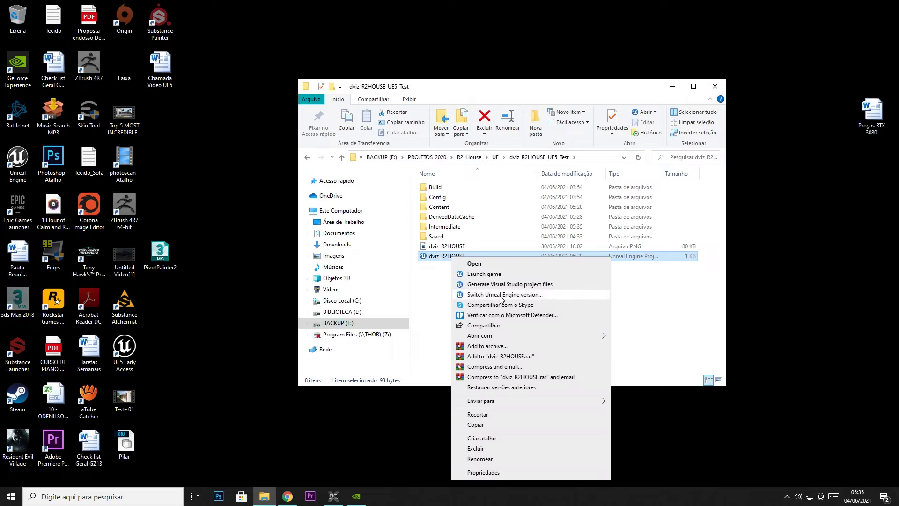
left_click(500, 295)
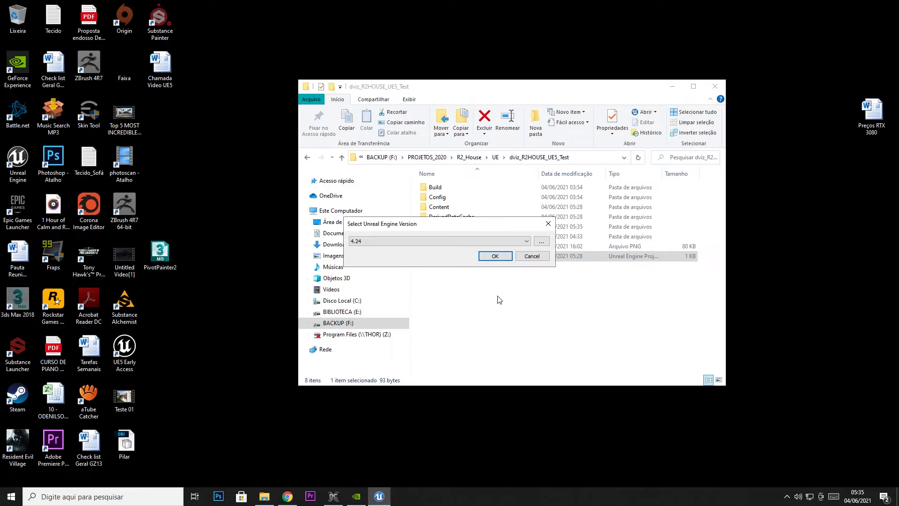
left_click(525, 241)
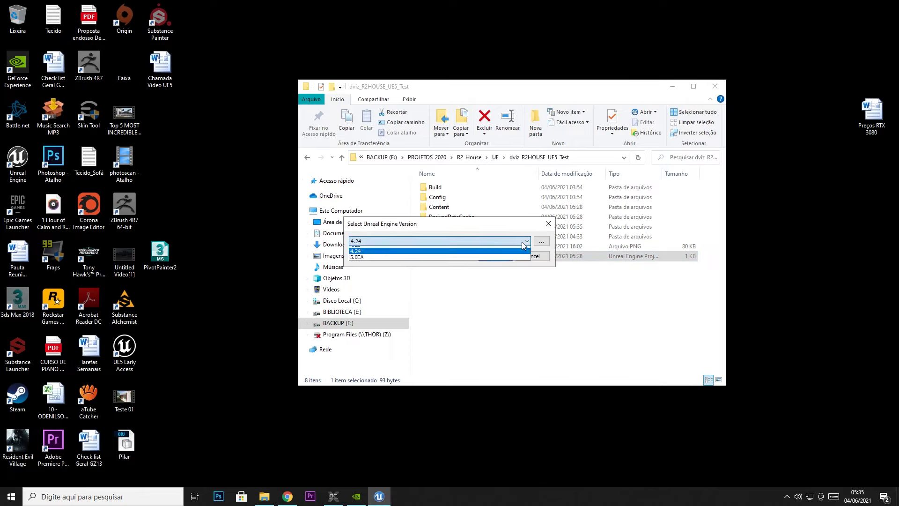
left_click(362, 257)
left_click(490, 256)
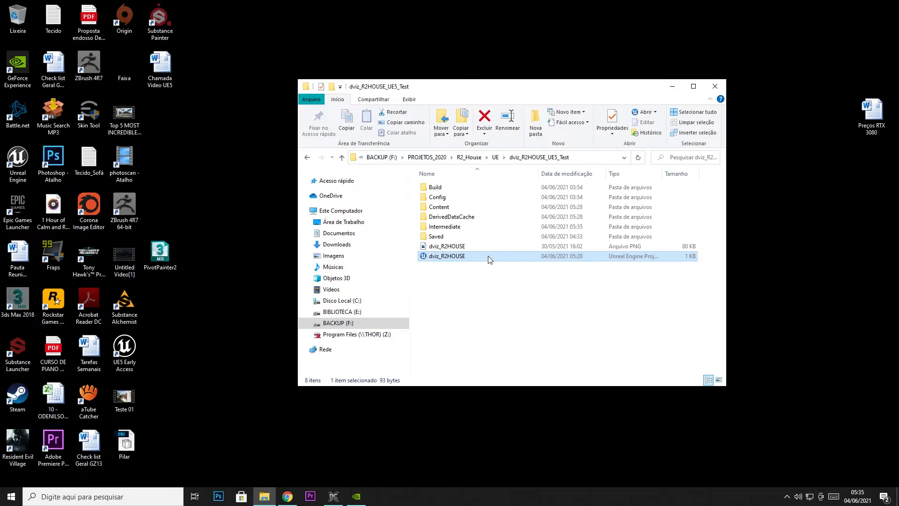
Open the project in UE5, update its project file, and load R2_MainLevel_Day from DVIZ_R2HOUSE > Levels.
double_click(453, 261)
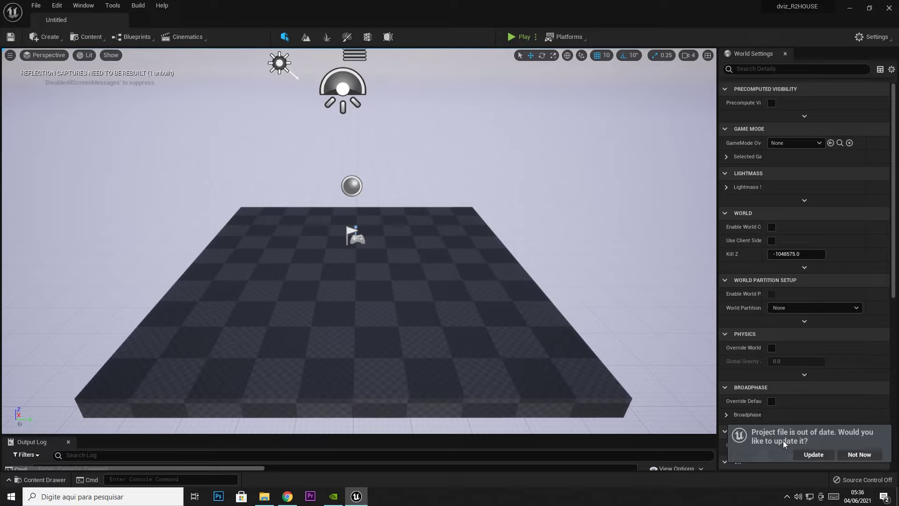
left_click(806, 458)
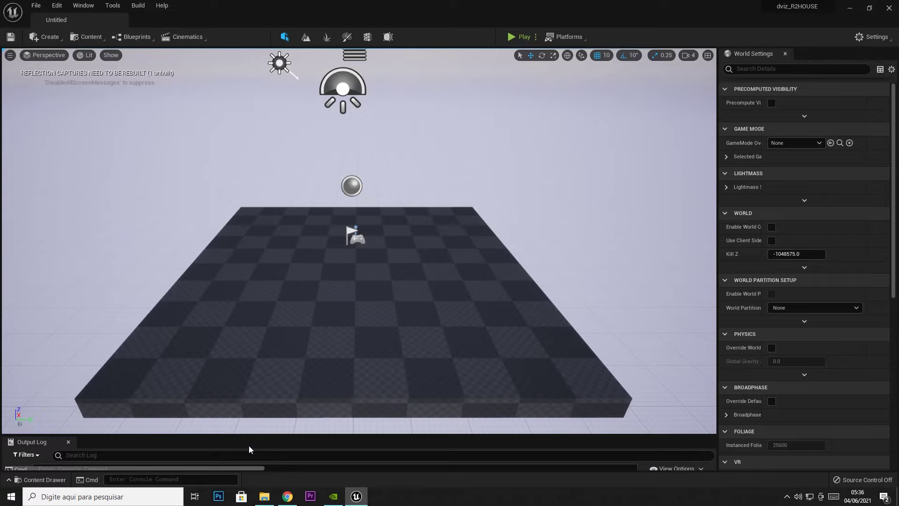
key("ctrl+space")
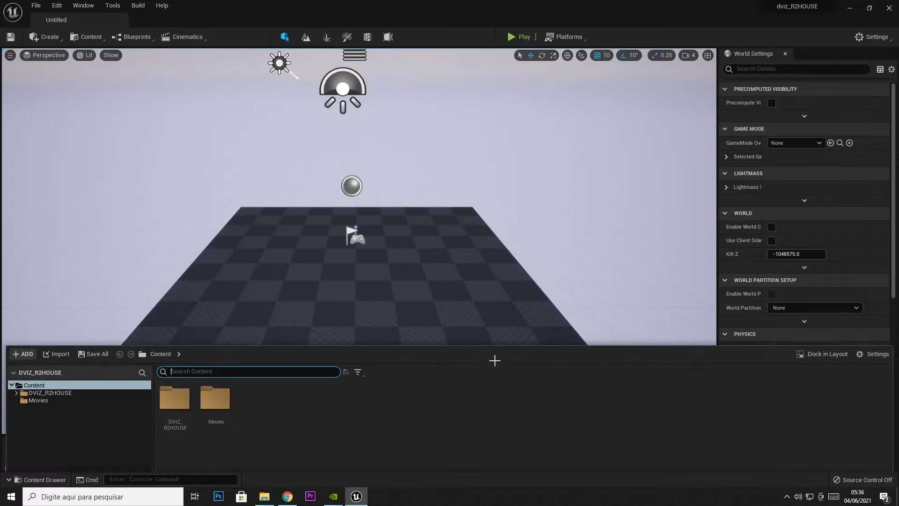
key("ctrl+space")
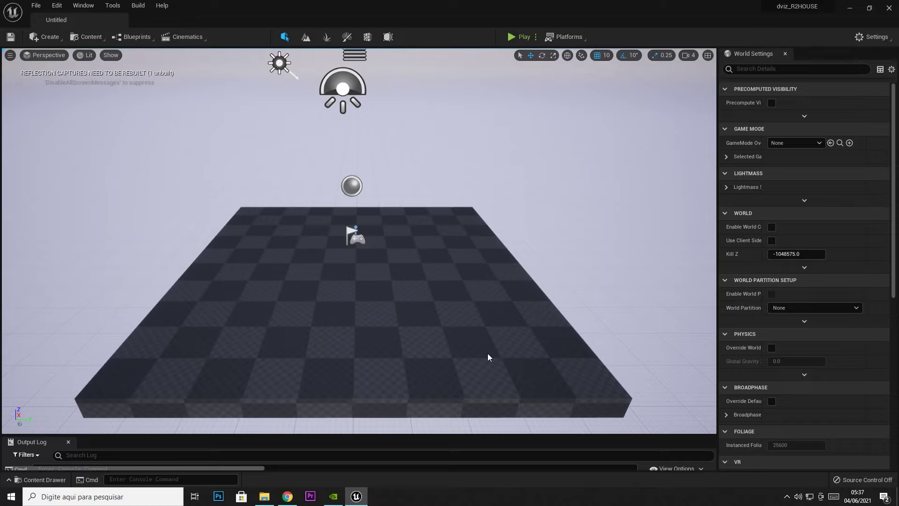
key("ctrl+space")
key("ctrl+space")
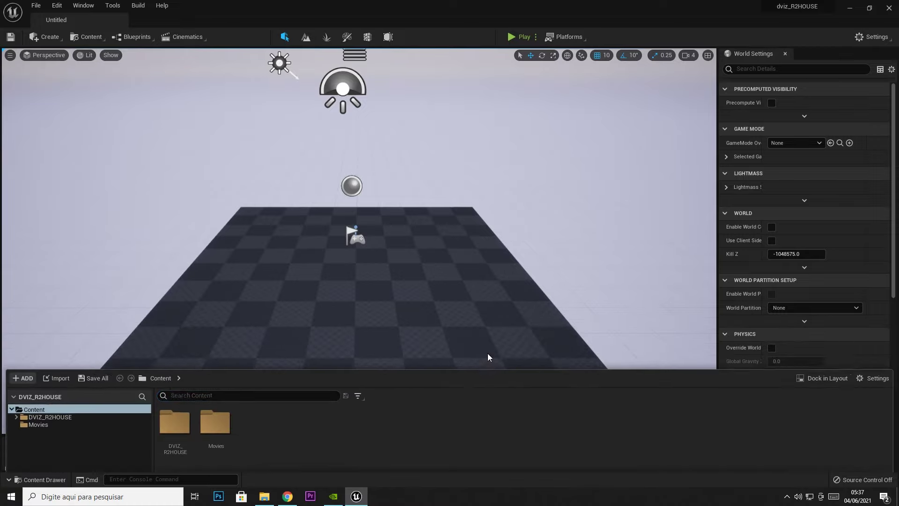
key("ctrl+space")
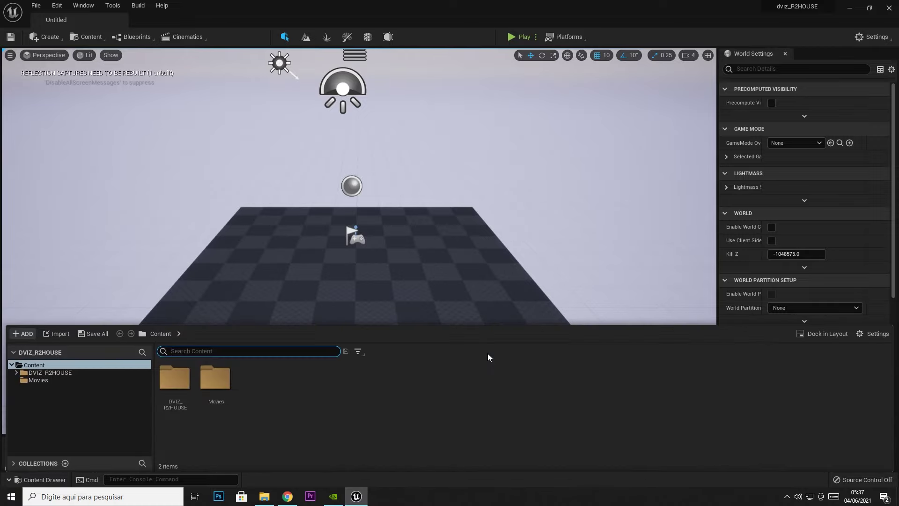
key("ctrl+space")
key("ctrl+space")
key("ctrl+space")
key("ctrl+space")
double_click(192, 386)
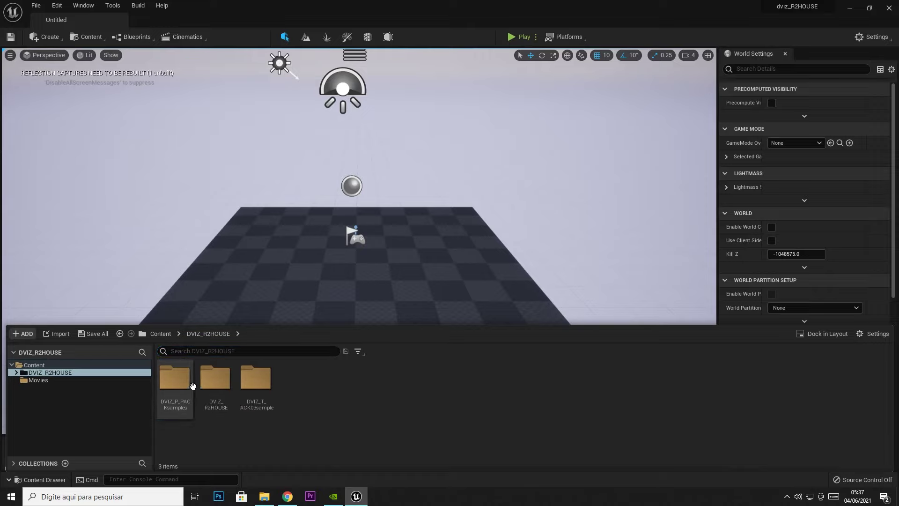
double_click(228, 387)
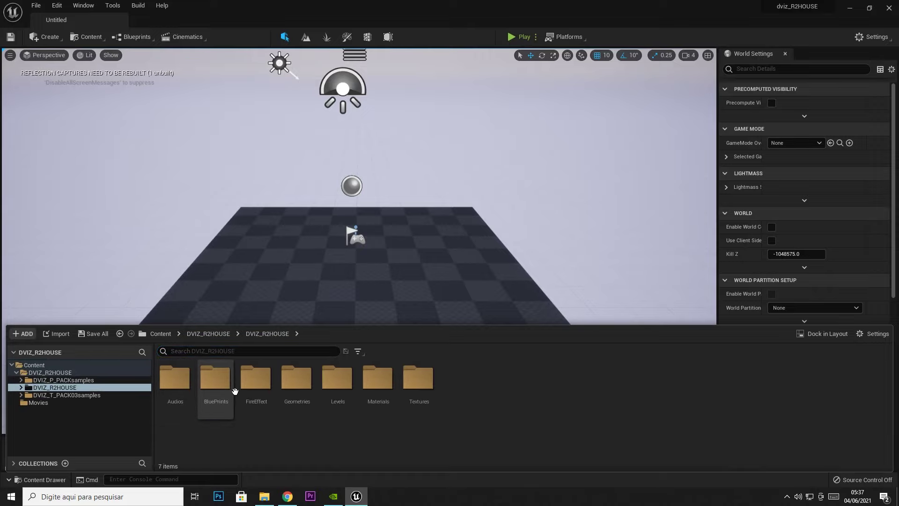
double_click(354, 399)
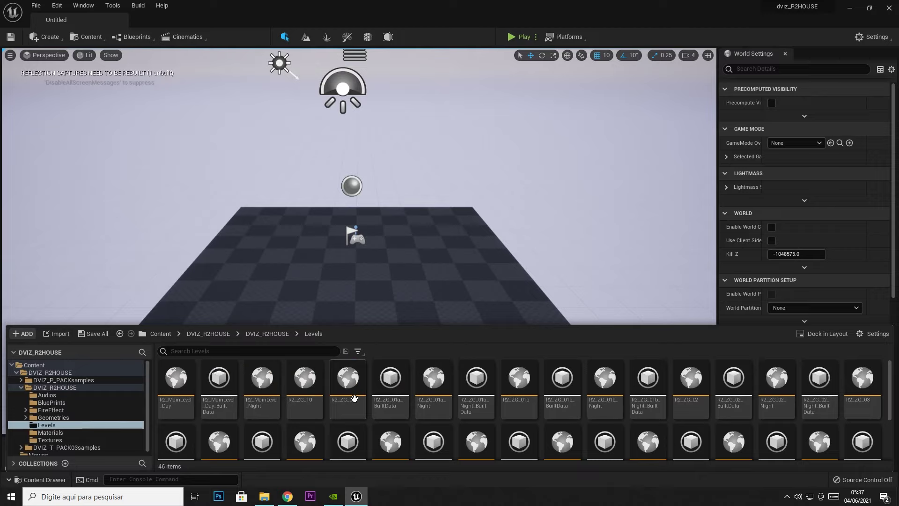
double_click(173, 405)
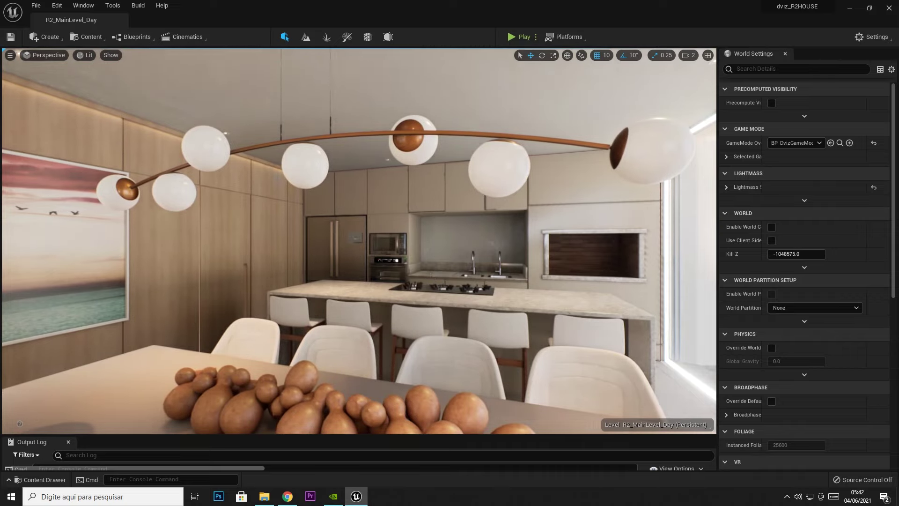
left_click(359, 212)
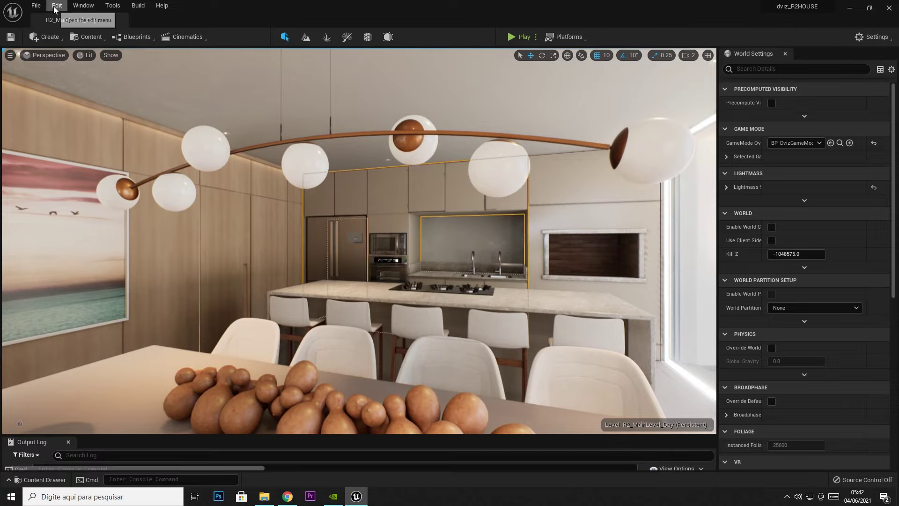
left_click(80, 6)
mouse_move(188, 52)
left_click(229, 60)
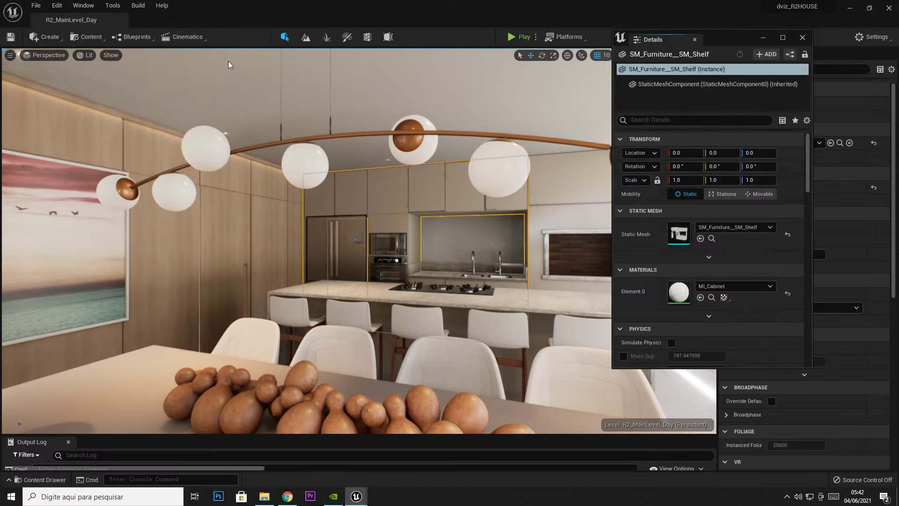
left_click_drag(686, 152, 675, 152)
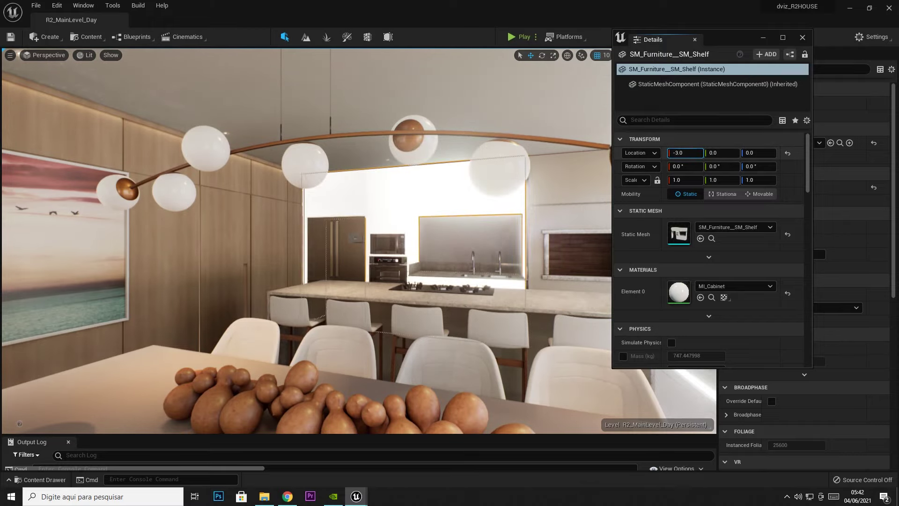
key("ctrl+z")
key("ctrl+z")
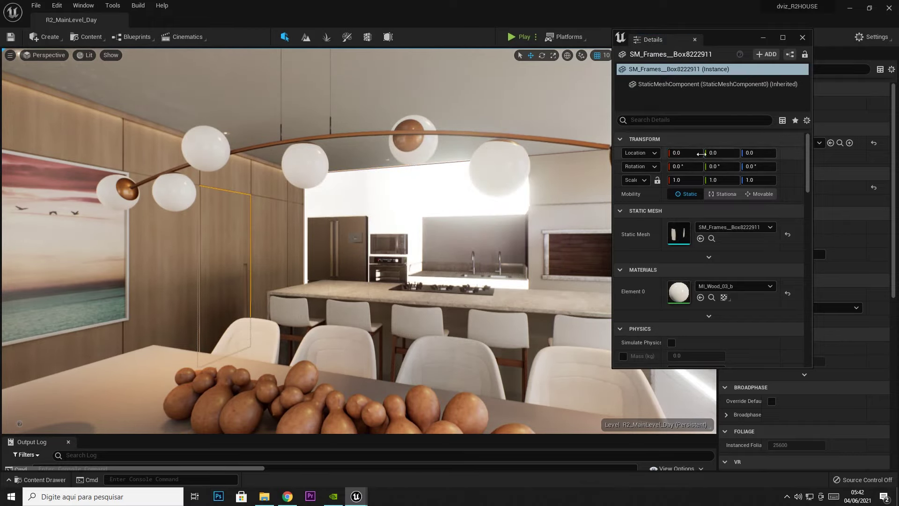
left_click_drag(702, 153, 684, 154)
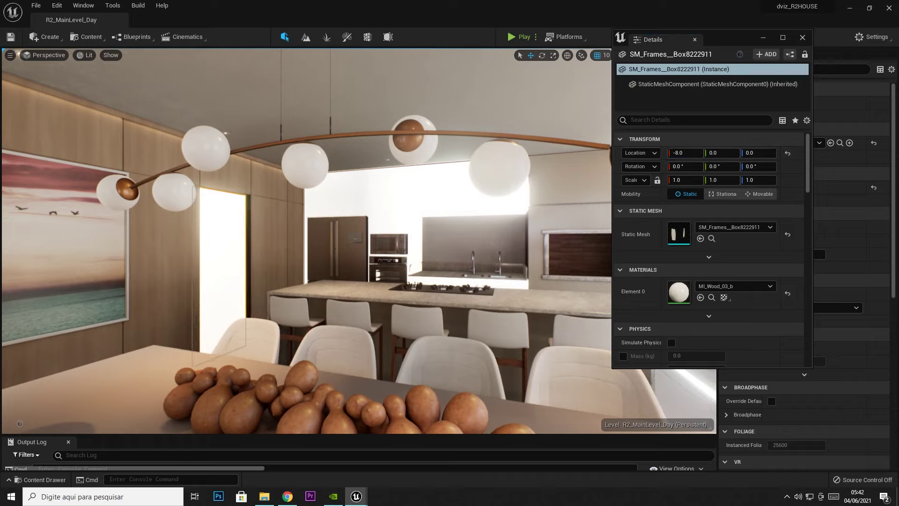
key("ctrl+z")
left_click_drag(689, 153, 691, 158)
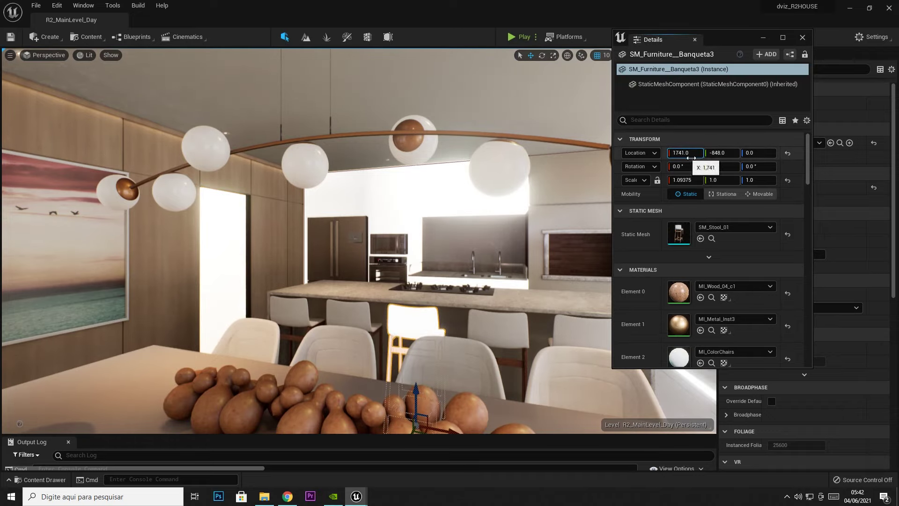
key("ctrl+z")
key("ctrl+z")
key("ctrl+z")
key("ctrl+z")
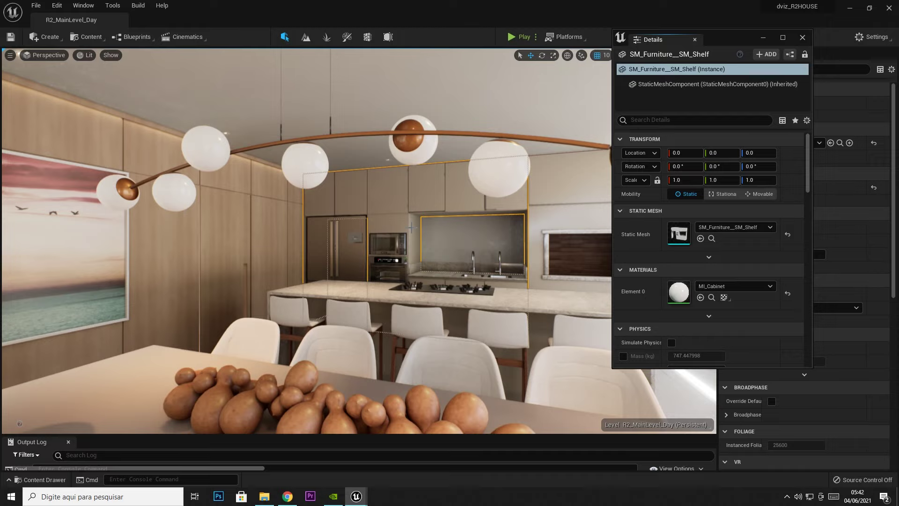
left_click(803, 38)
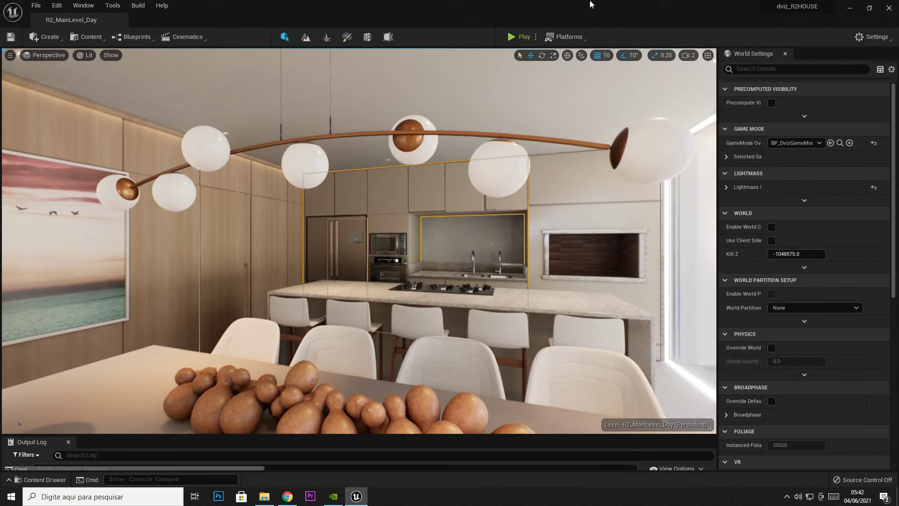
left_click(146, 11)
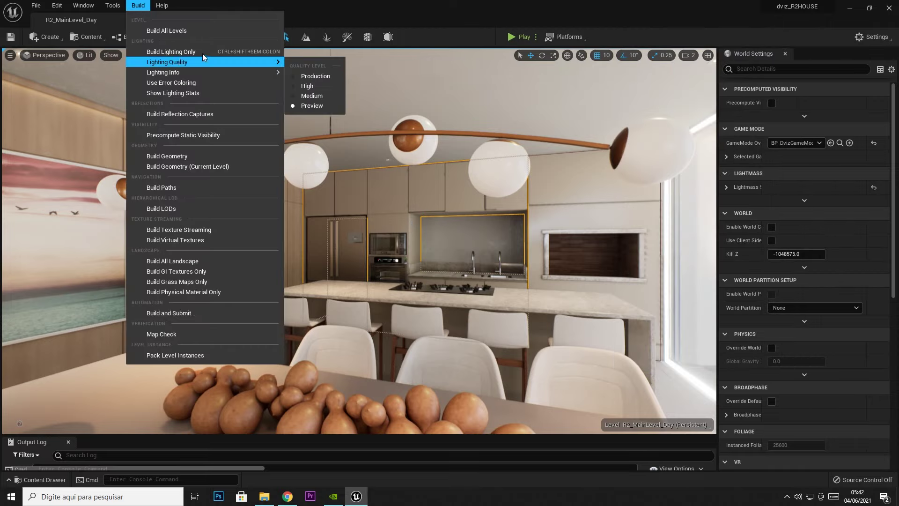
mouse_move(196, 62)
left_click(528, 101)
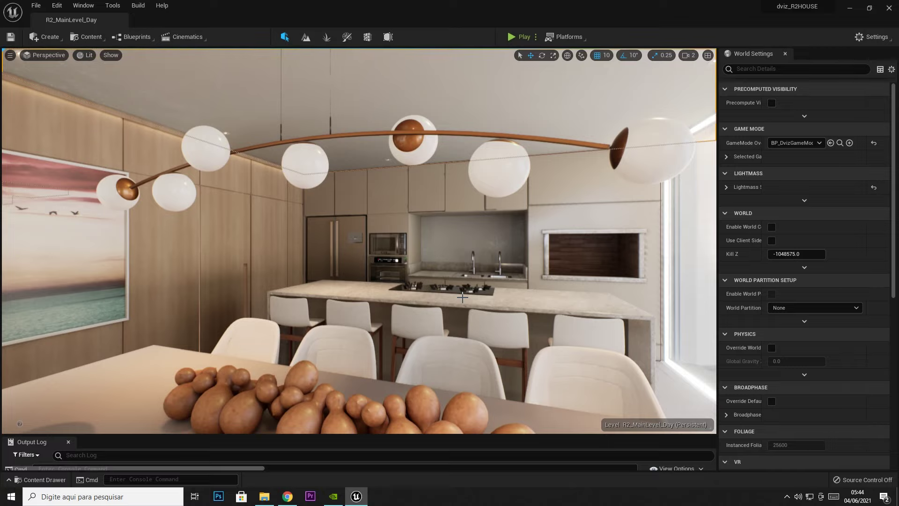
left_click_drag(463, 297, 440, 277)
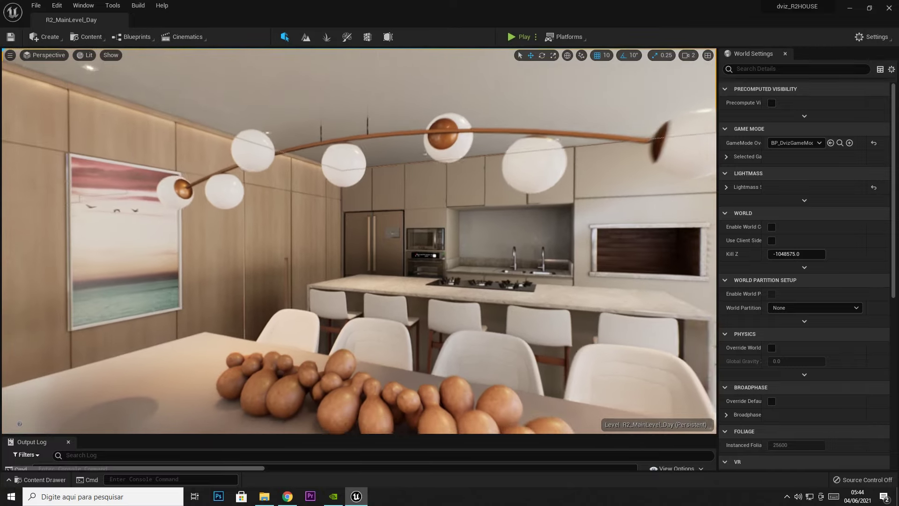
left_click_drag(590, 260, 562, 291)
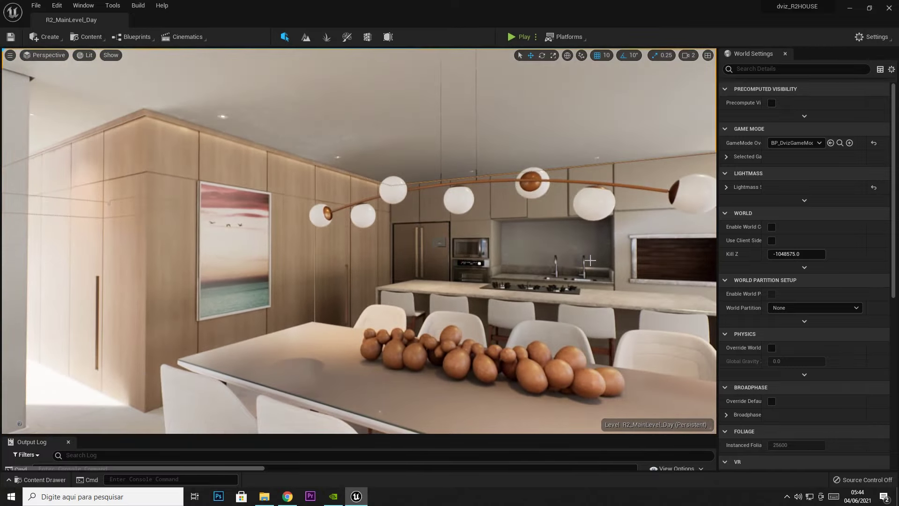
Open the Content Drawer on the Levels folder and drag its top edge up to enlarge it.
key("ctrl+space")
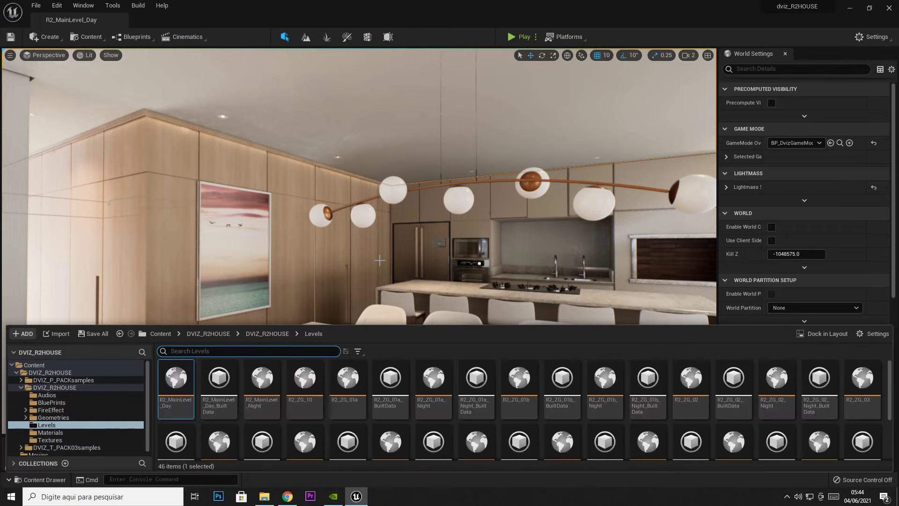
left_click_drag(449, 327, 448, 200)
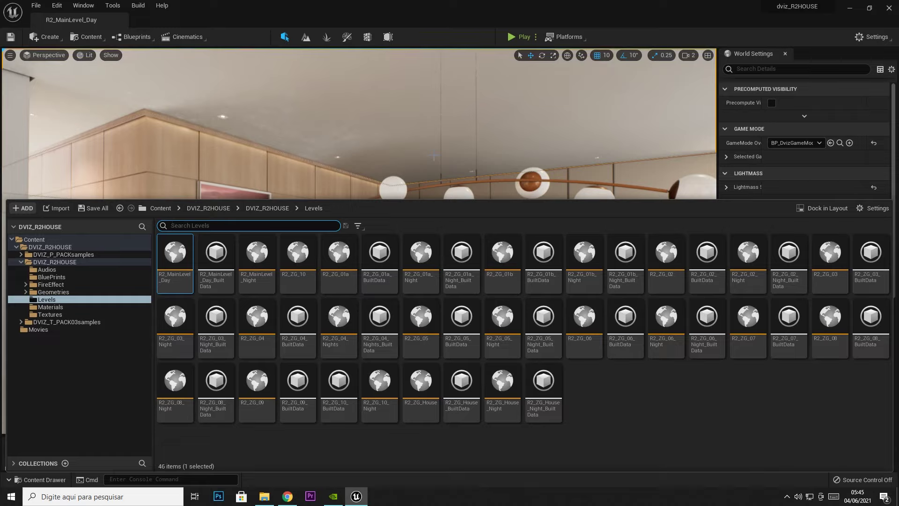
right_click(183, 257)
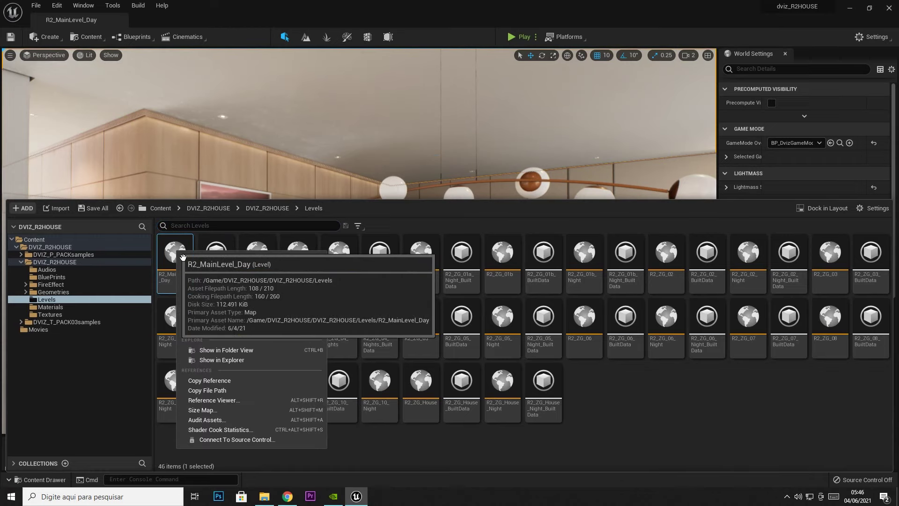
left_click(206, 405)
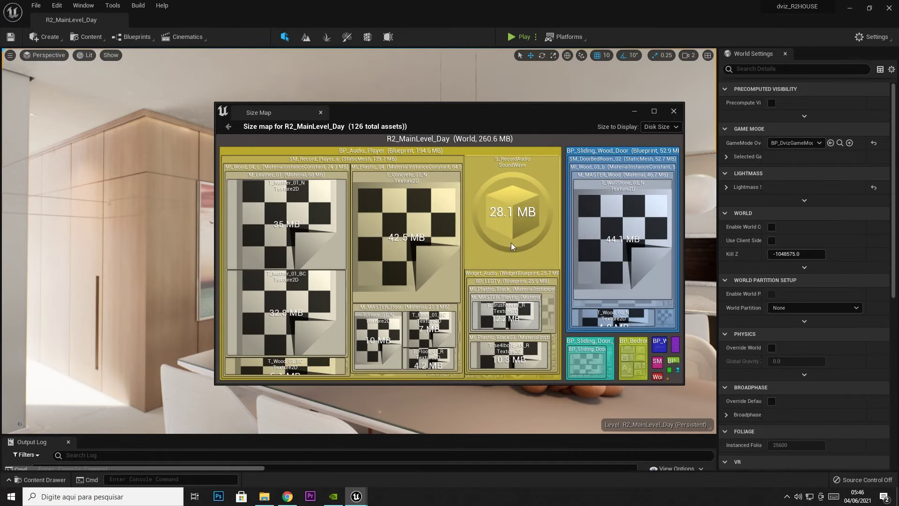
left_click(673, 111)
key("ctrl+space")
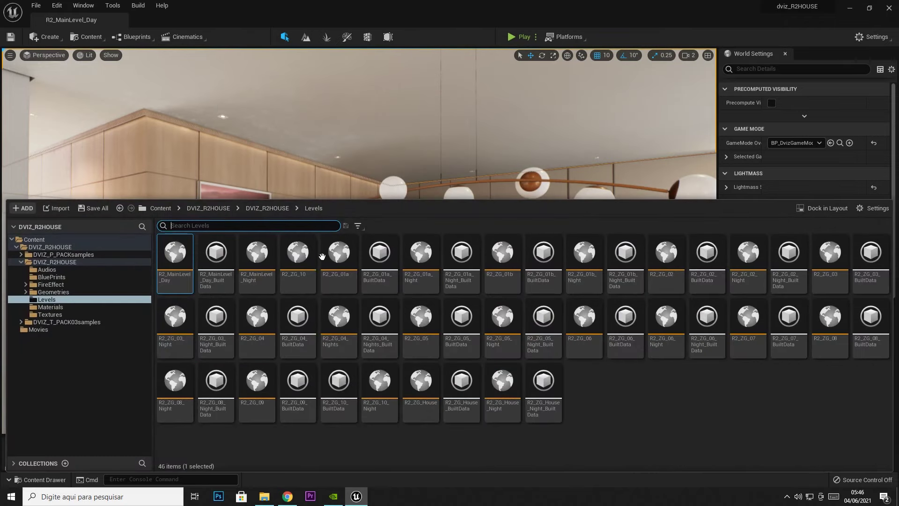
right_click(234, 269)
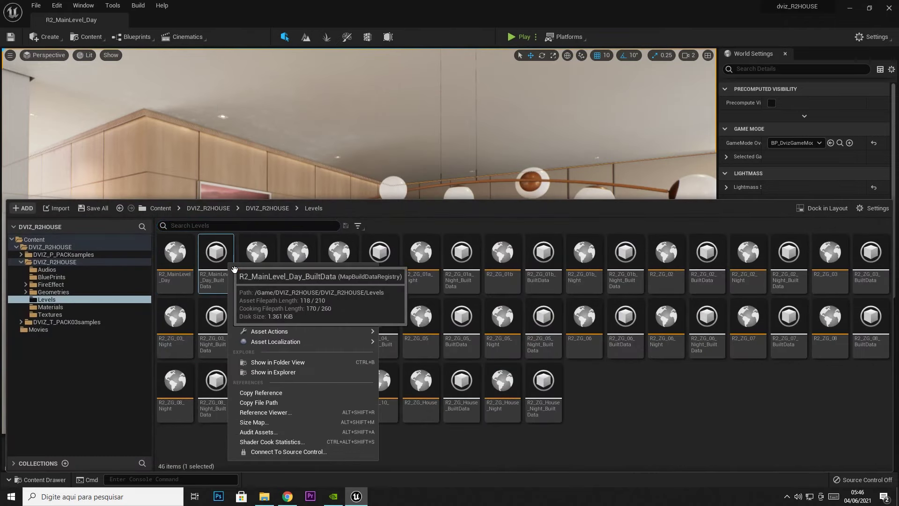
left_click(255, 422)
left_click(661, 127)
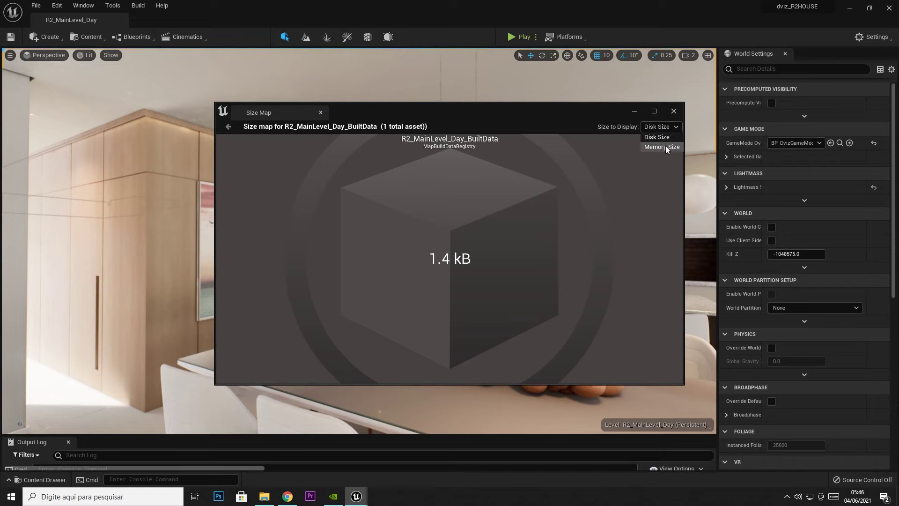
left_click(665, 146)
left_click(673, 111)
key("ctrl+space")
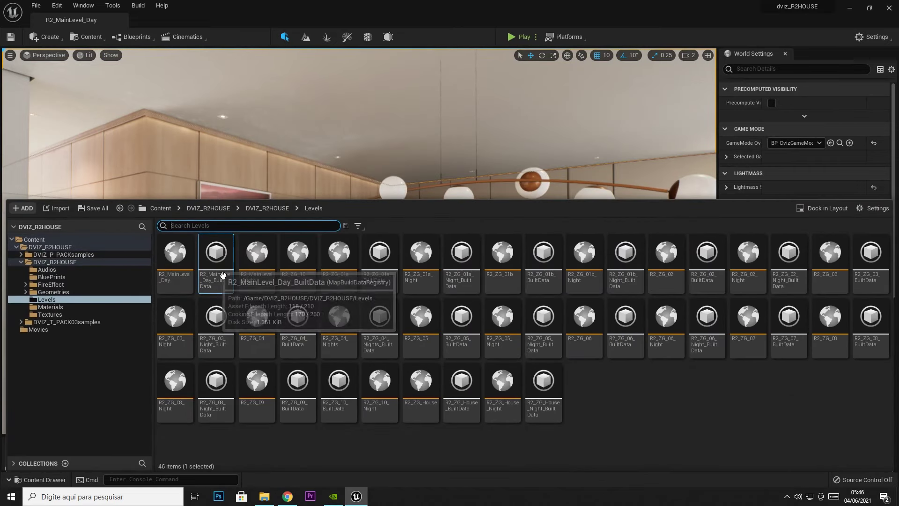
Ctrl-select every R2_ZG _BuiltData asset, day and night, from 01a through House, 22 in total.
left_click(380, 262, "ctrl")
left_click(462, 262, "ctrl")
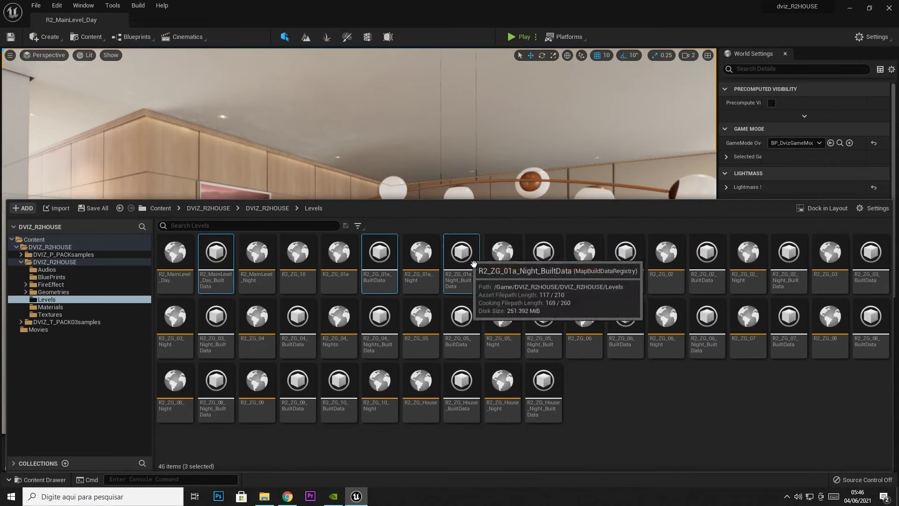
left_click(544, 263, "ctrl")
left_click(623, 270, "ctrl")
left_click(707, 263, "ctrl")
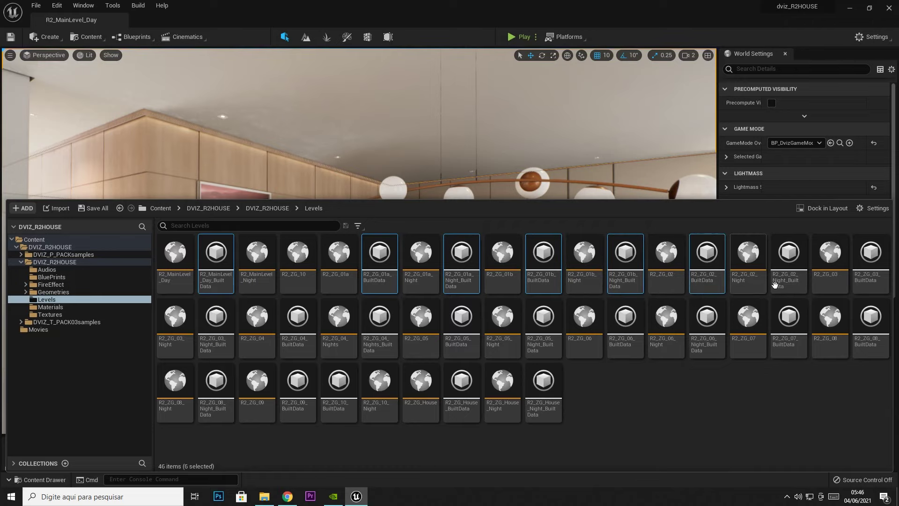
left_click(789, 263, "ctrl")
left_click(870, 262, "ctrl")
left_click(216, 328, "ctrl")
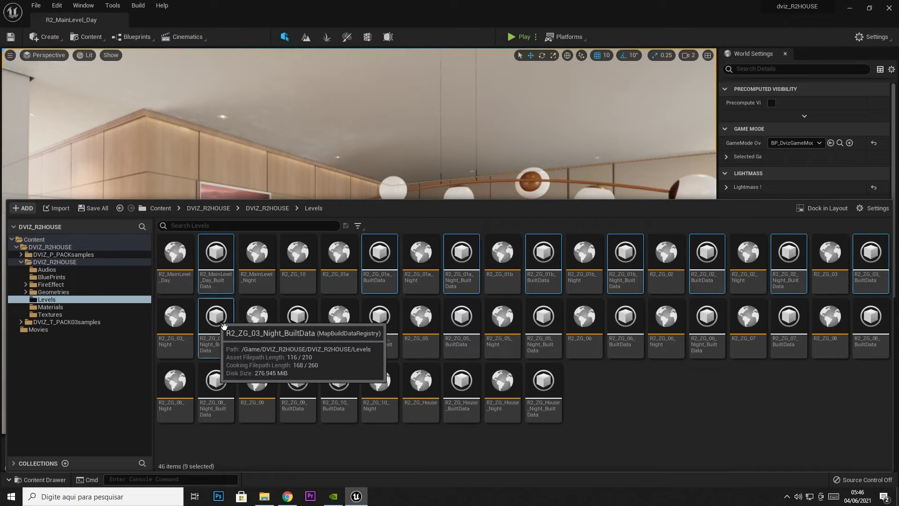
left_click(298, 328, "ctrl")
left_click(392, 334, "ctrl")
left_click(464, 334, "ctrl")
left_click(545, 334, "ctrl")
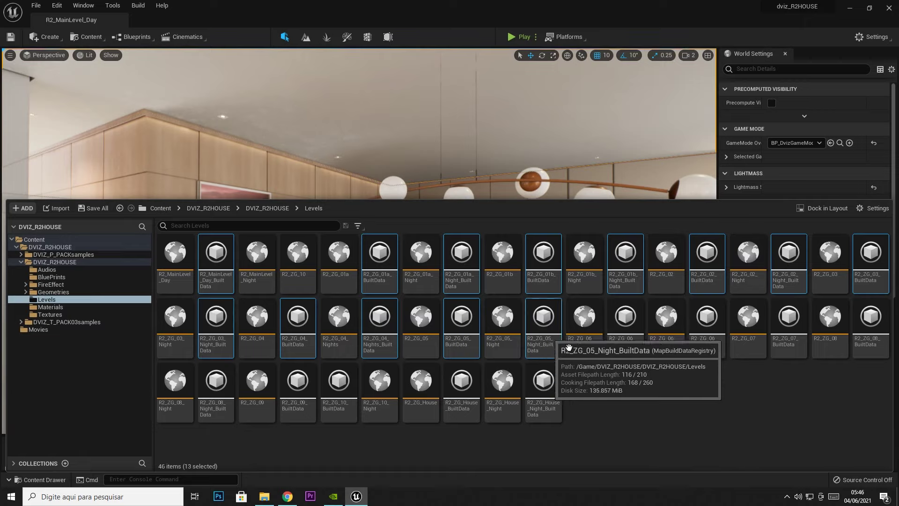
left_click(626, 334, "ctrl")
left_click(707, 333, "ctrl")
left_click(789, 332, "ctrl")
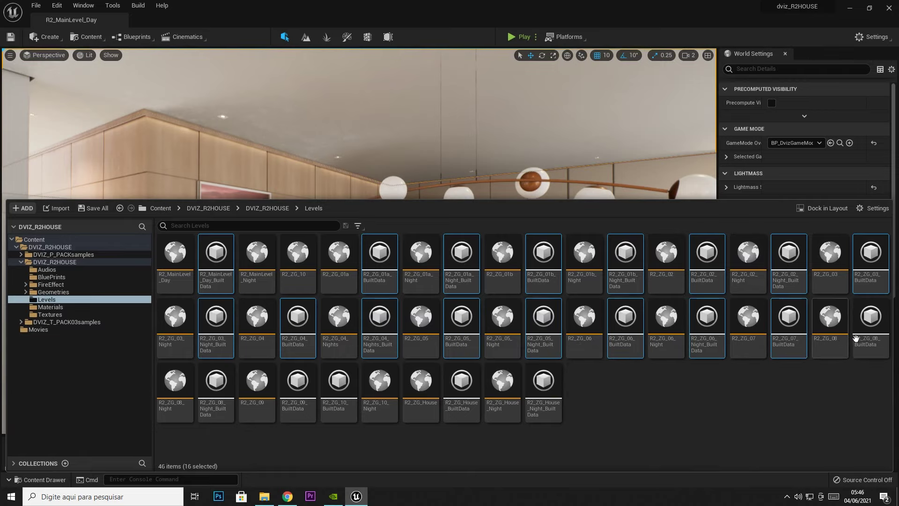
left_click(870, 332, "ctrl")
left_click(553, 386, "ctrl")
left_click(463, 387, "ctrl")
left_click(338, 387, "ctrl")
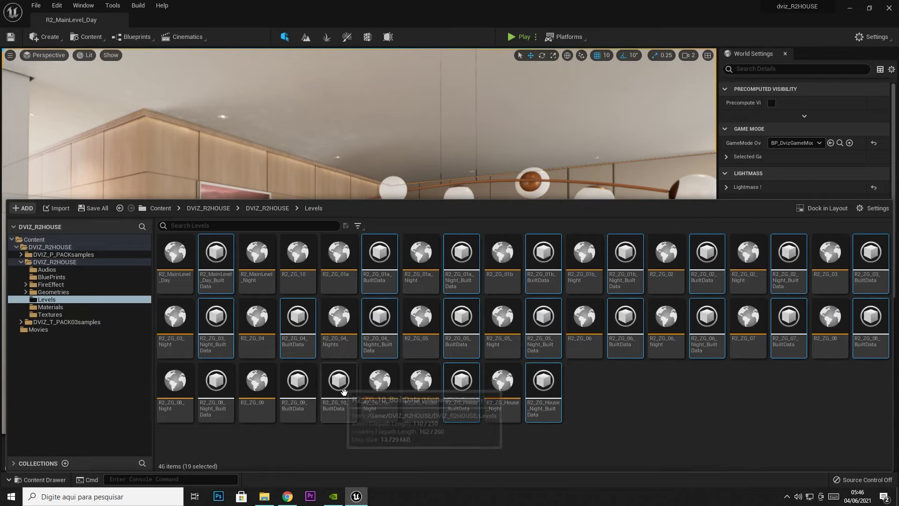
left_click(302, 400, "ctrl")
left_click(216, 389, "ctrl")
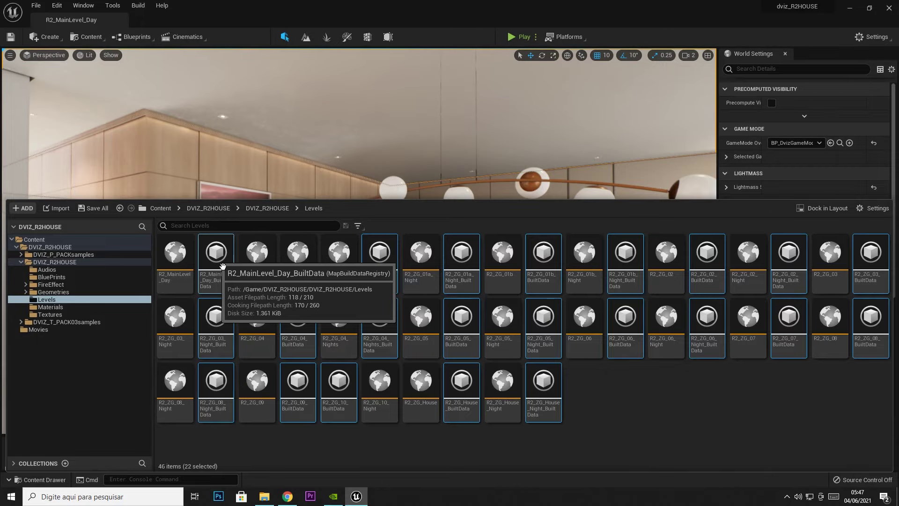
Force-delete the 22 selected BuiltData assets despite their remaining references.
key("Delete")
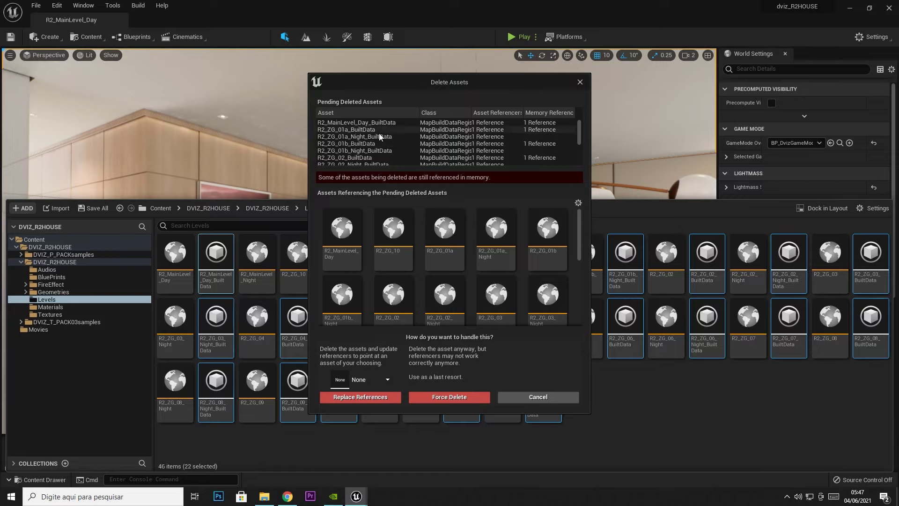
left_click(449, 397)
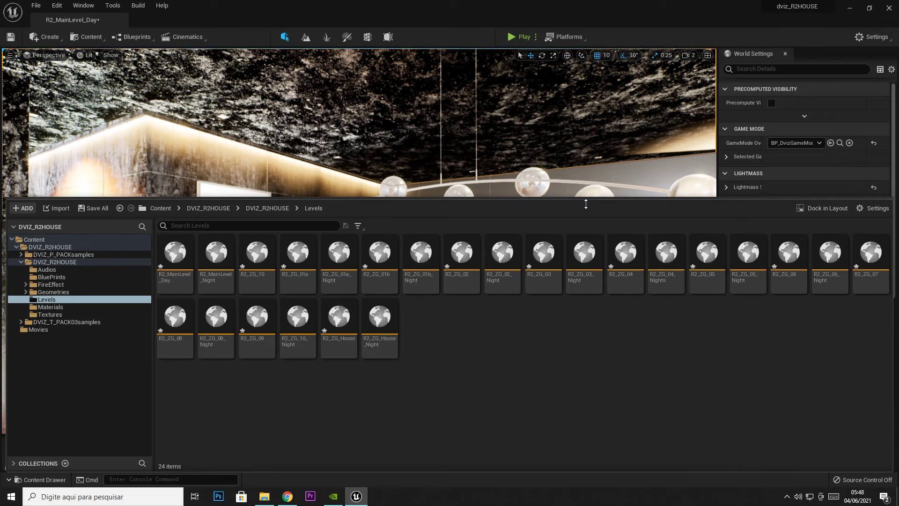
Enlarge the viewport over the content browser and set the camera speed to 4.
left_click_drag(585, 204, 572, 376)
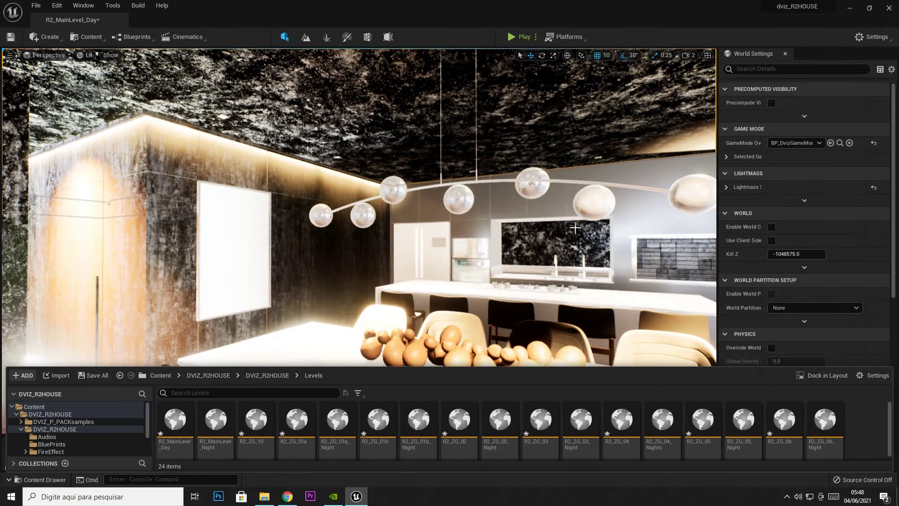
right_click_drag(572, 281, 609, 281)
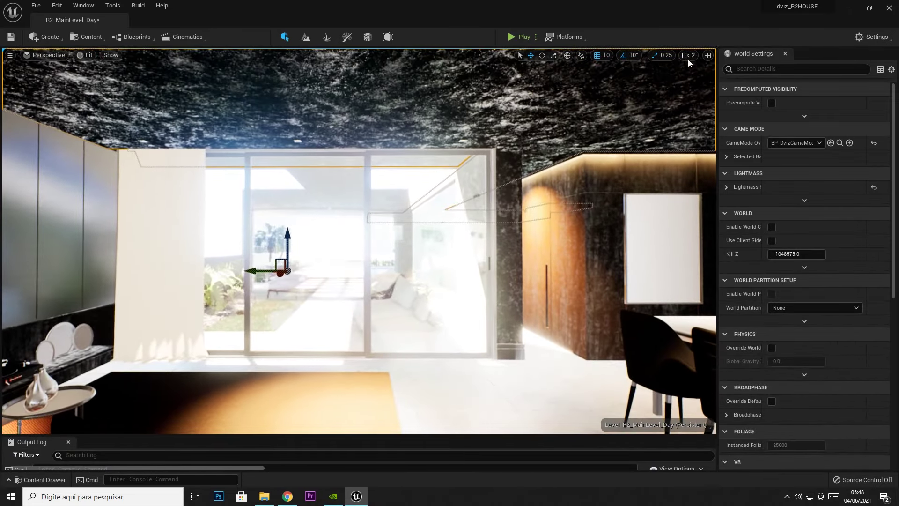
left_click(690, 56)
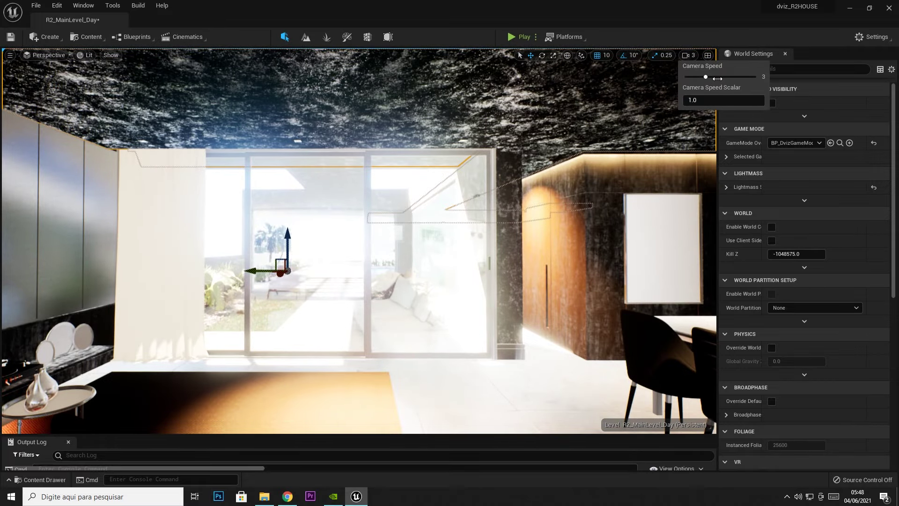
left_click_drag(718, 79, 730, 78)
Fly out of the interior to a high, wide view of the house exterior and walkway.
right_click_drag(562, 234, 539, 211)
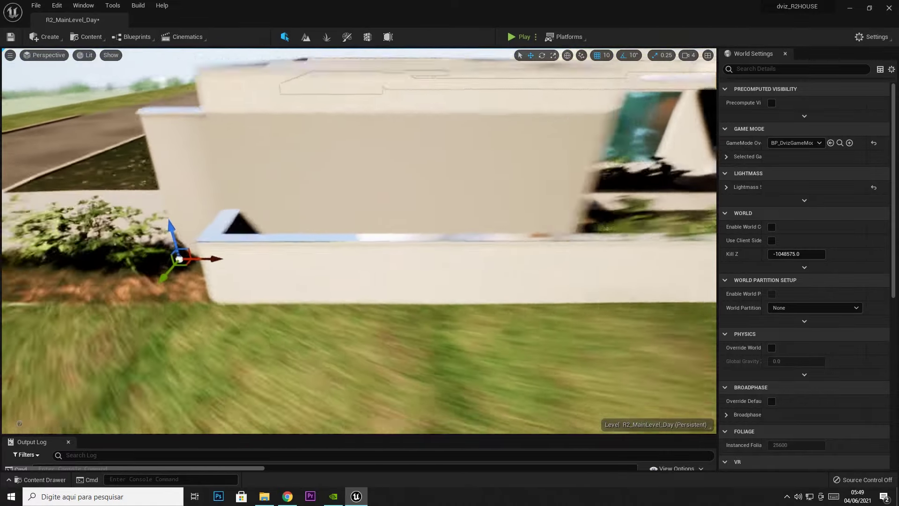
right_click_drag(480, 271, 481, 272)
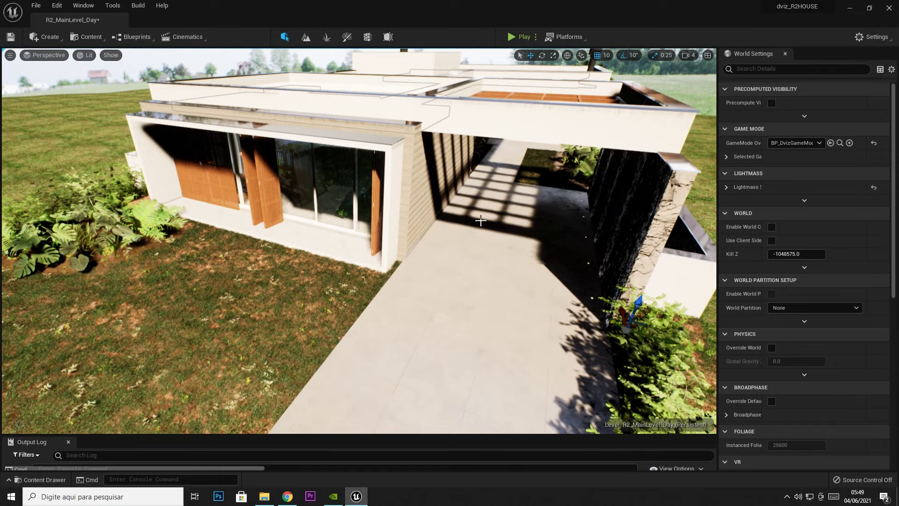
right_click_drag(493, 221, 205, 21)
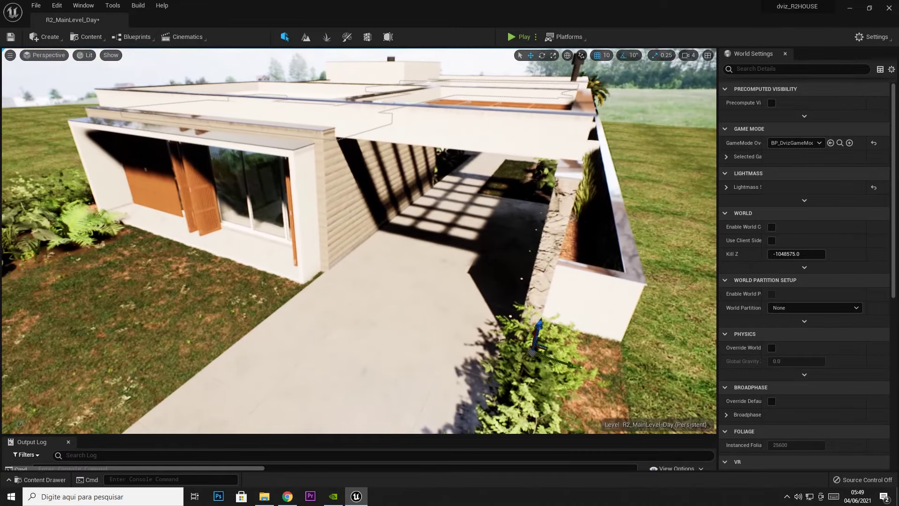
Open the World Outliner, widen it to show the Type column, and collapse all its folders.
left_click(81, 6)
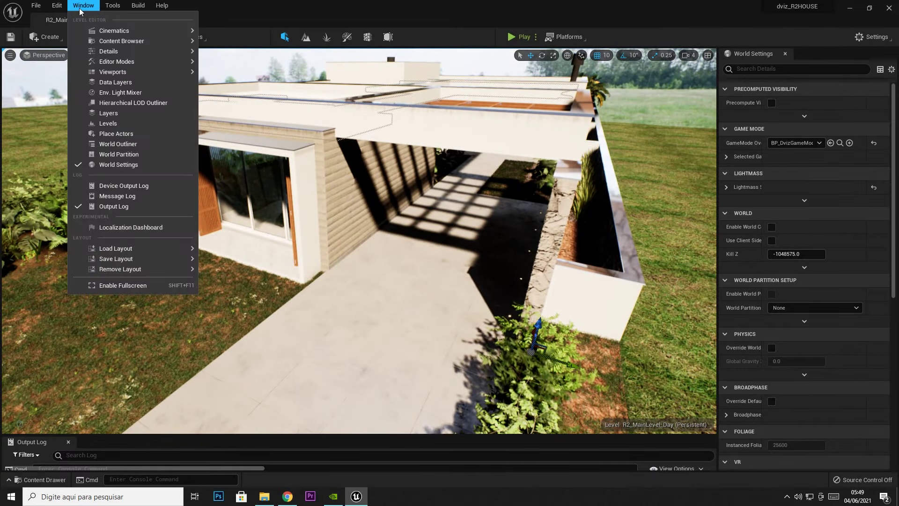
left_click(118, 143)
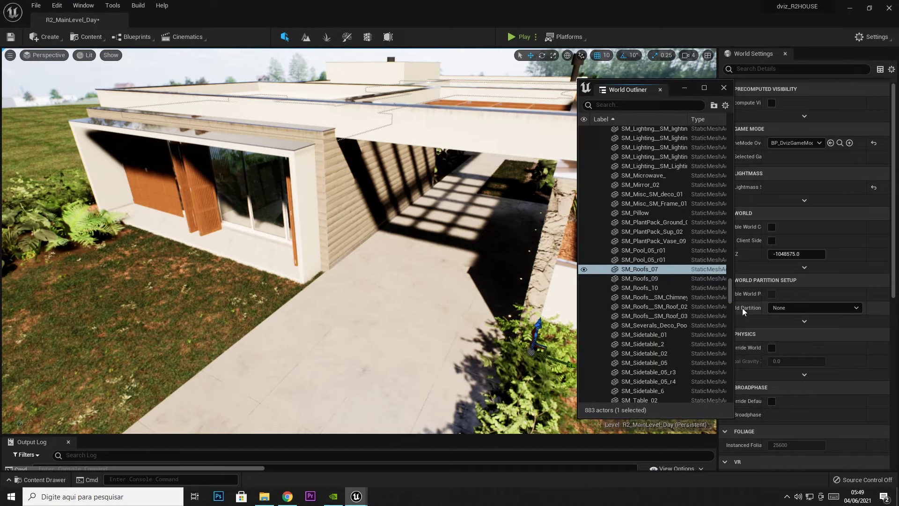
mouse_move(739, 313)
left_mouse_down()
mouse_move(783, 307)
mouse_move(787, 141)
left_mouse_up()
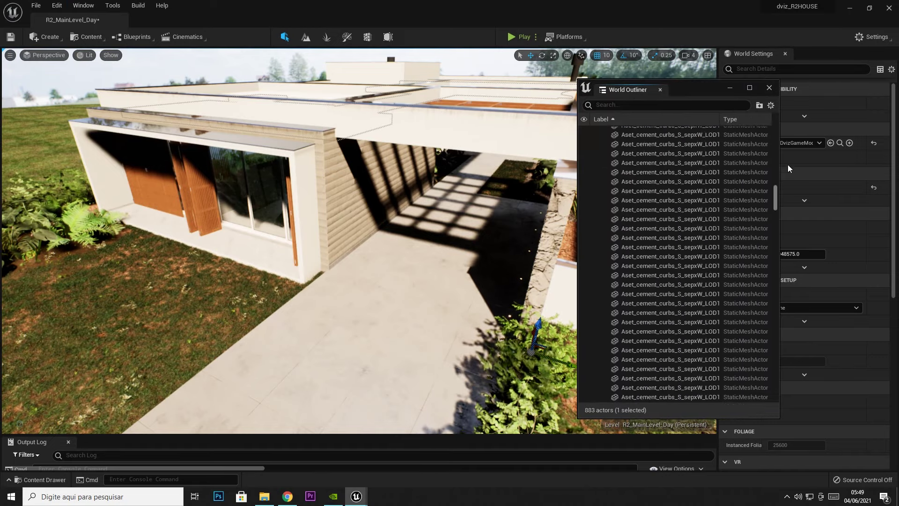
left_click(602, 140)
left_click(602, 149)
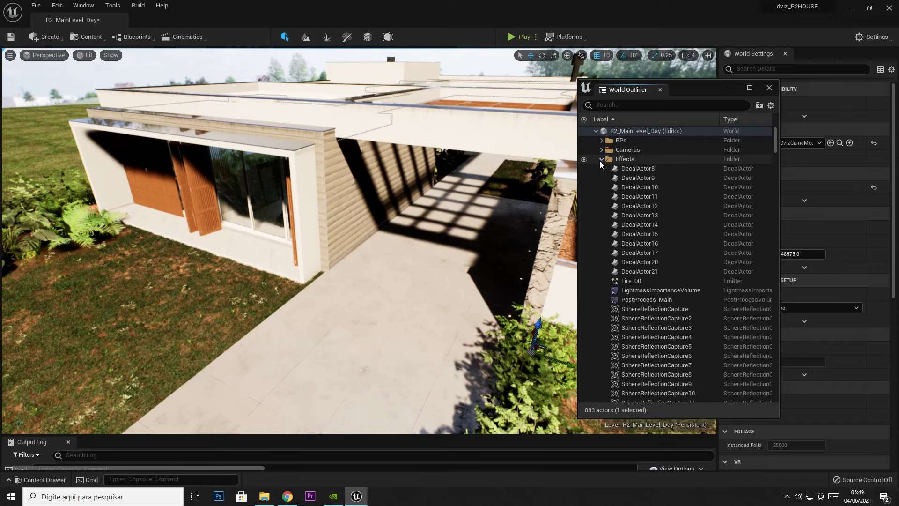
left_click(602, 158)
left_click(601, 169)
left_click(602, 177)
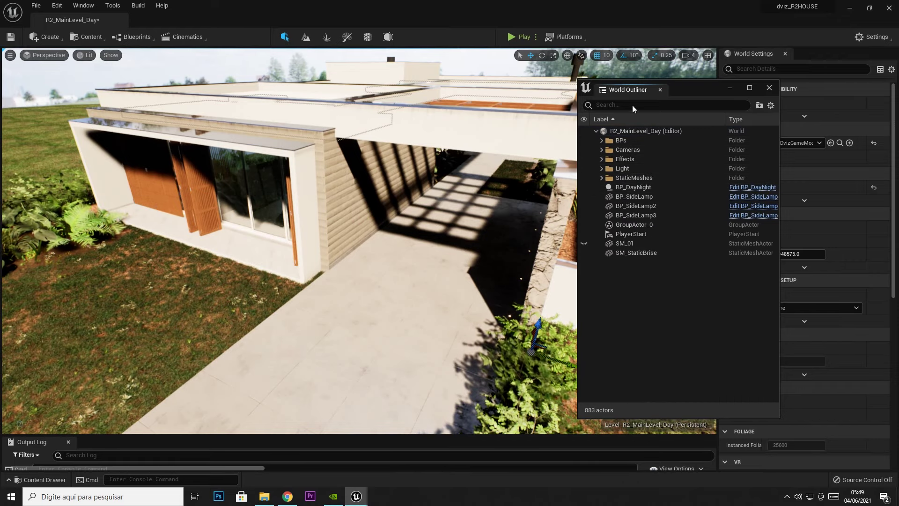
Add a floating Details panel beside the outliner and select MainMovableLight in the Light folder.
left_click(83, 8)
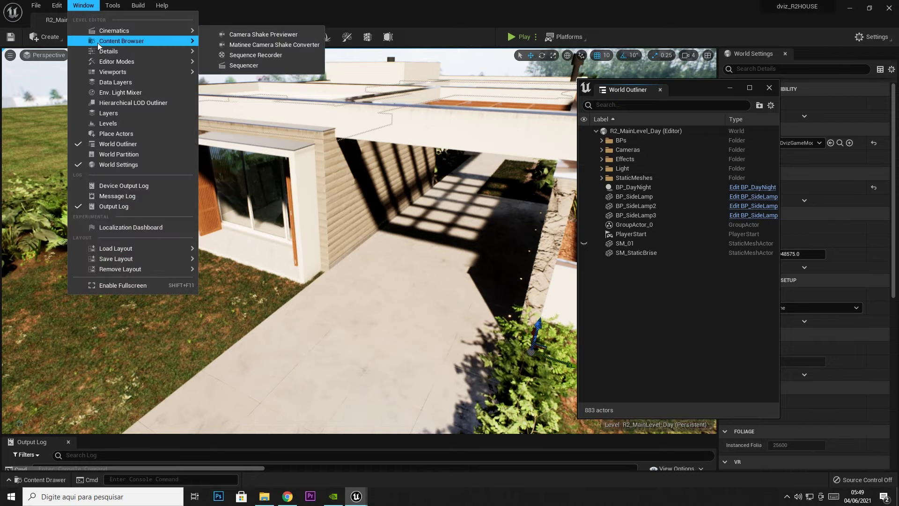
left_click(236, 54)
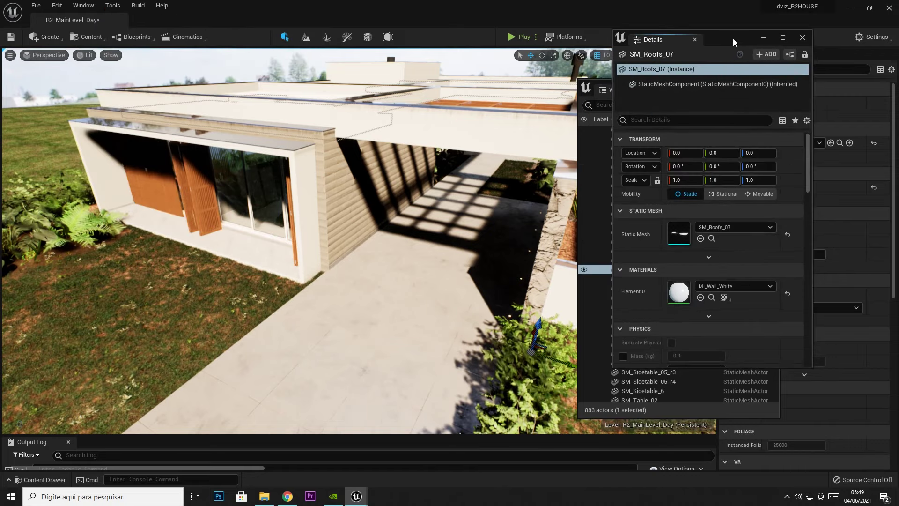
left_click_drag(732, 38, 181, 72)
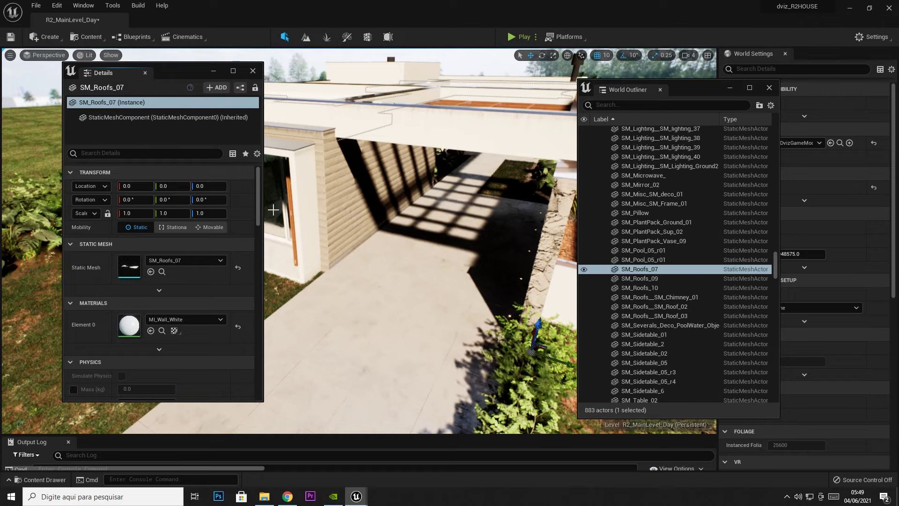
left_click_drag(269, 203, 240, 204)
left_click_drag(774, 262, 774, 120)
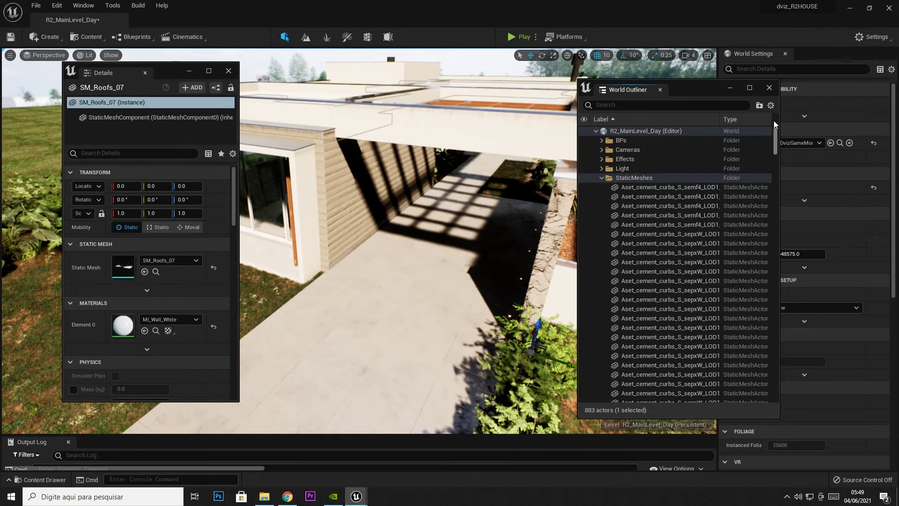
left_click(602, 179)
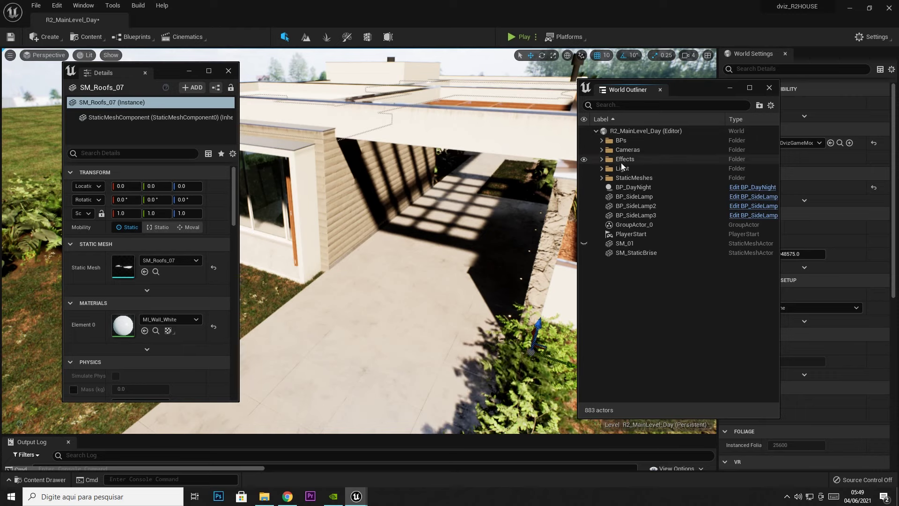
left_click(602, 168)
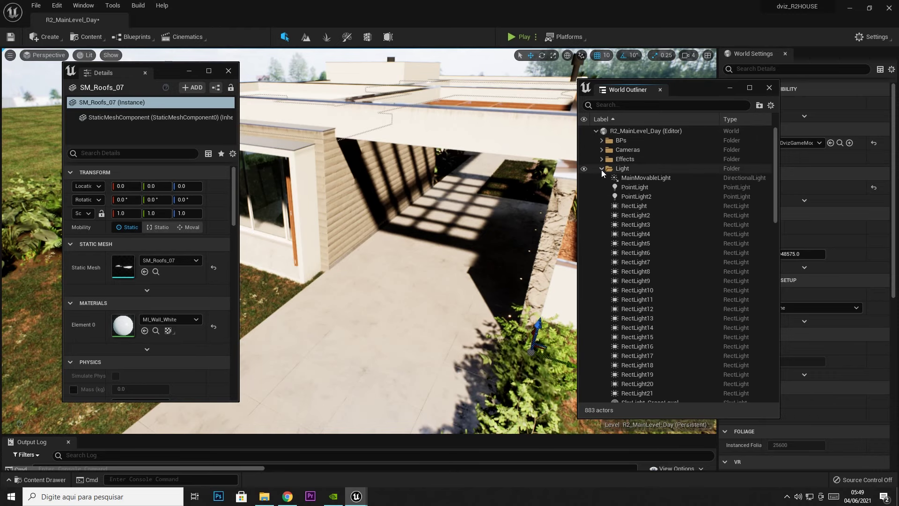
left_click(633, 180)
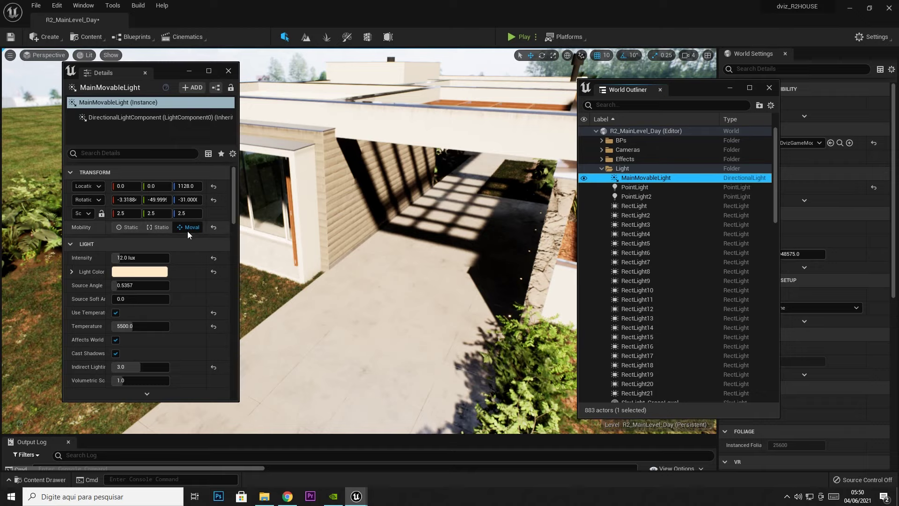
Filter the outliner for 'sky' and make SkyLight_GrassLevel Movable.
left_click(619, 105)
type("sky")
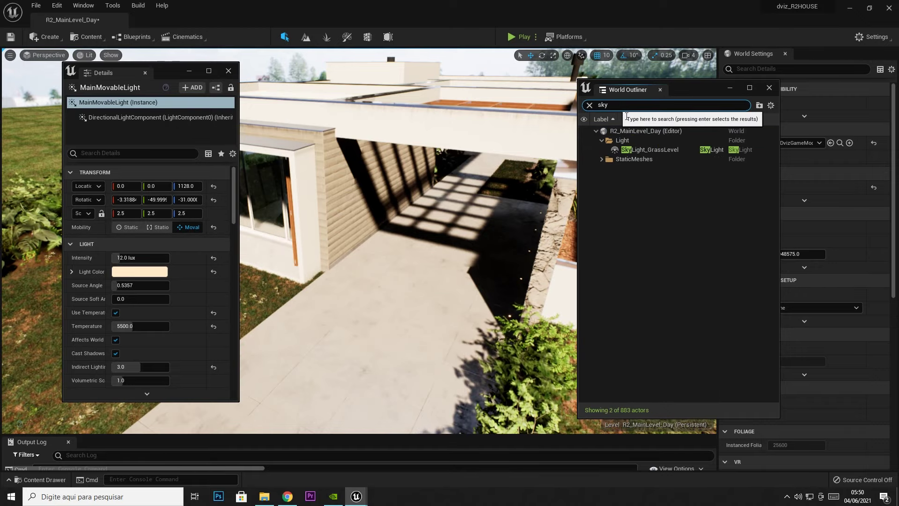
left_click(660, 151)
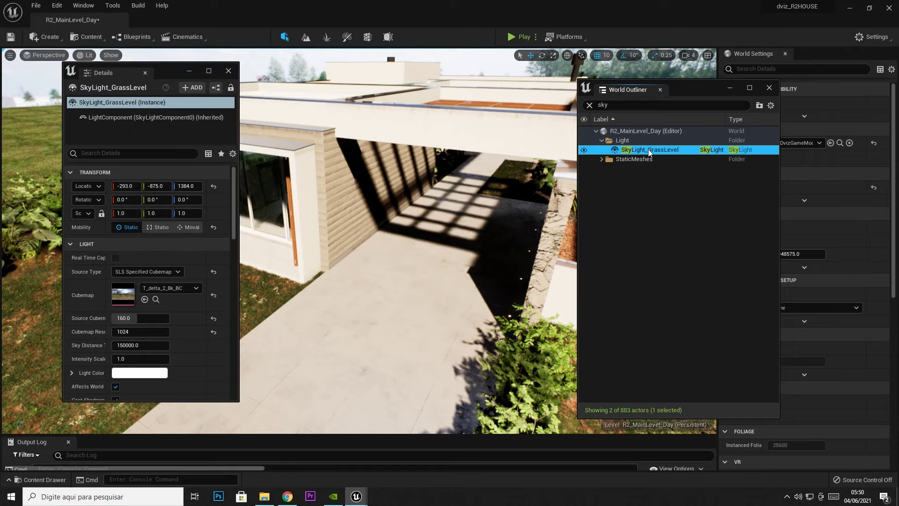
left_click(187, 229)
Fly toward the house wall and set the sky light's Intensity Scale to 0.
right_click_drag(383, 279, 327, 276)
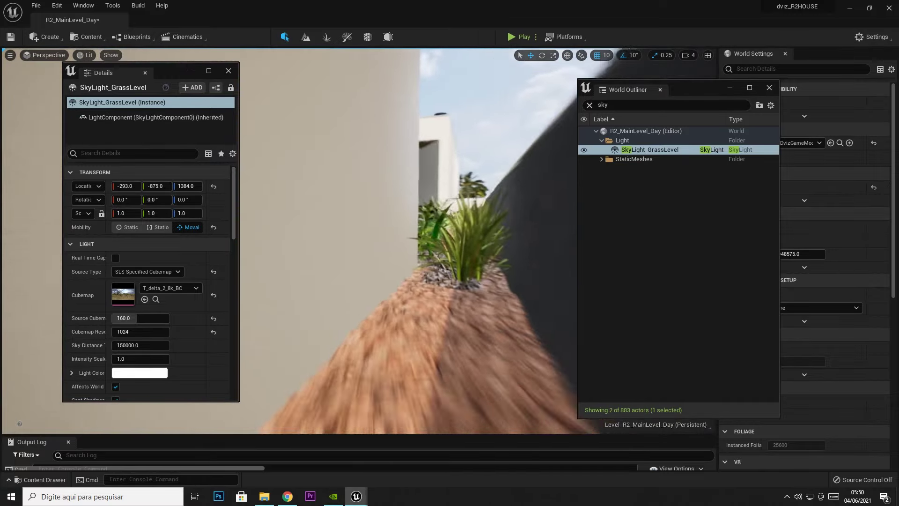
right_click_drag(403, 279, 404, 279)
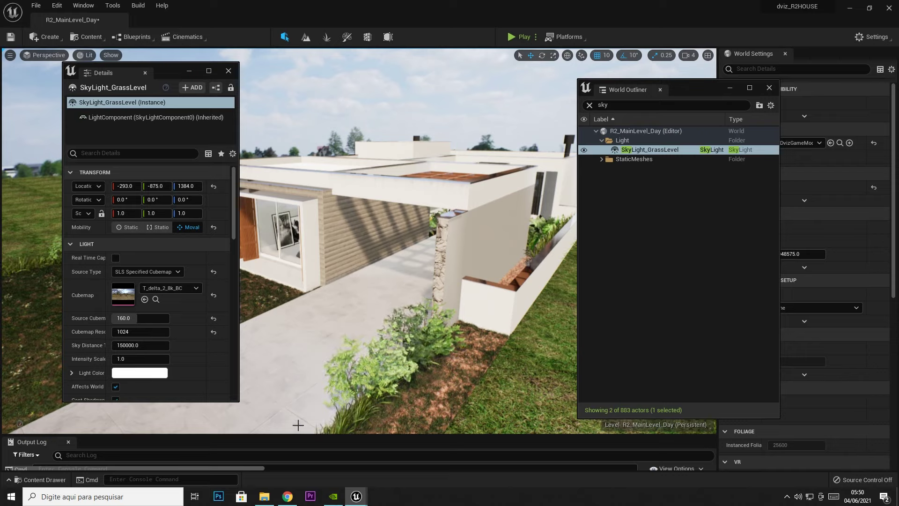
scroll(151, 362, "down", 3)
left_click(140, 314)
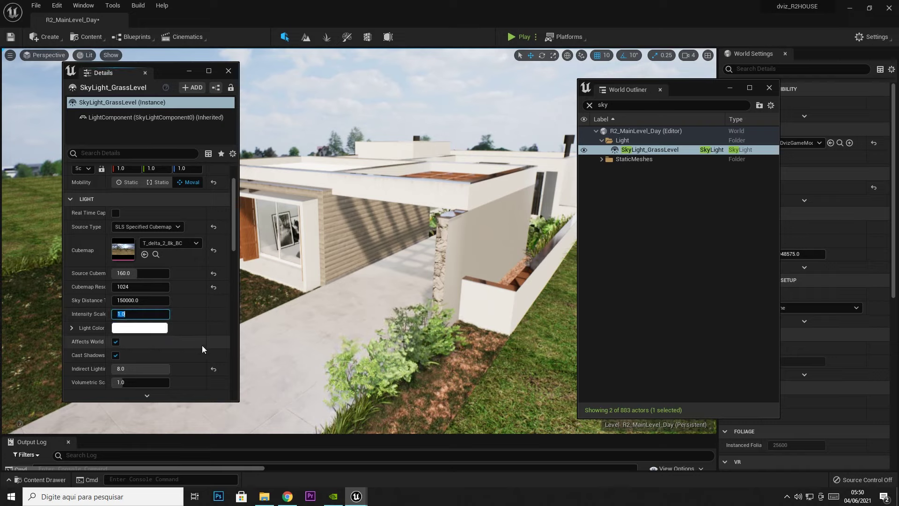
type("0")
key("Return")
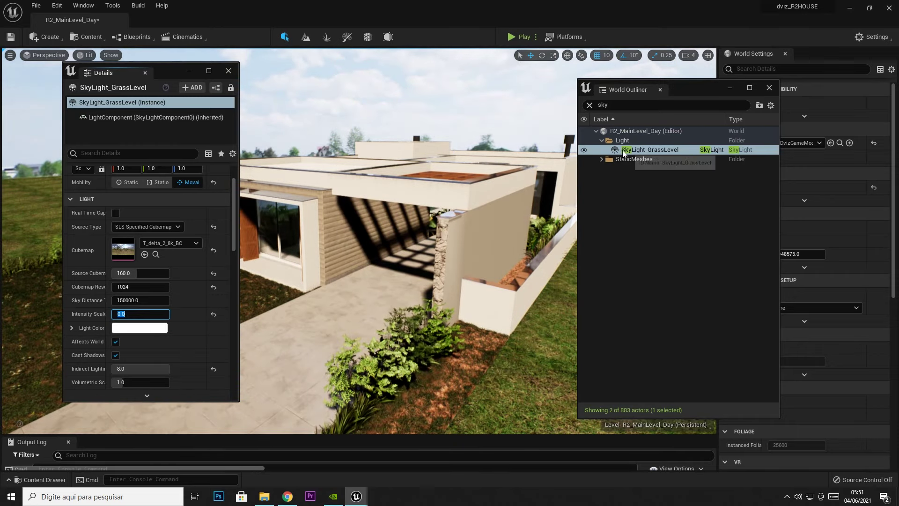
double_click(574, 113)
Select MainMovableLight and set Indirect Lighting Intensity 1.0 and Intensity 0 lux.
type("dire")
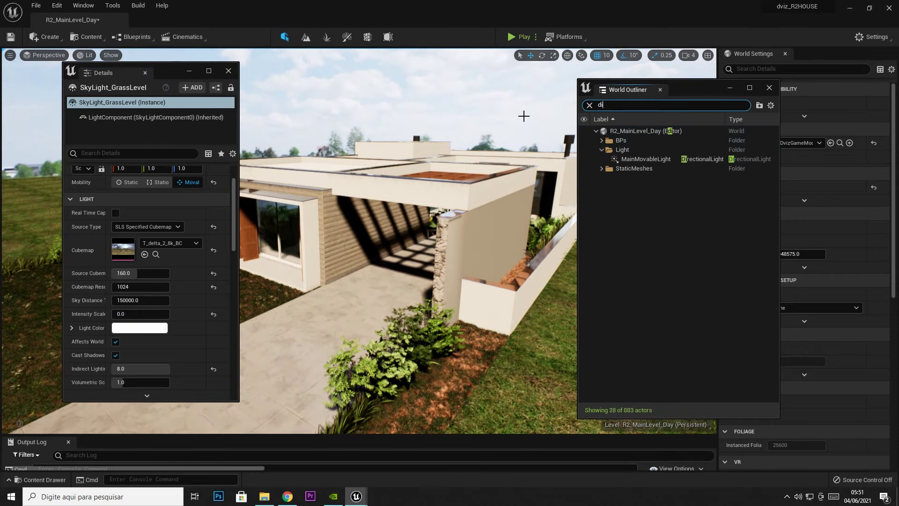
left_click(644, 150)
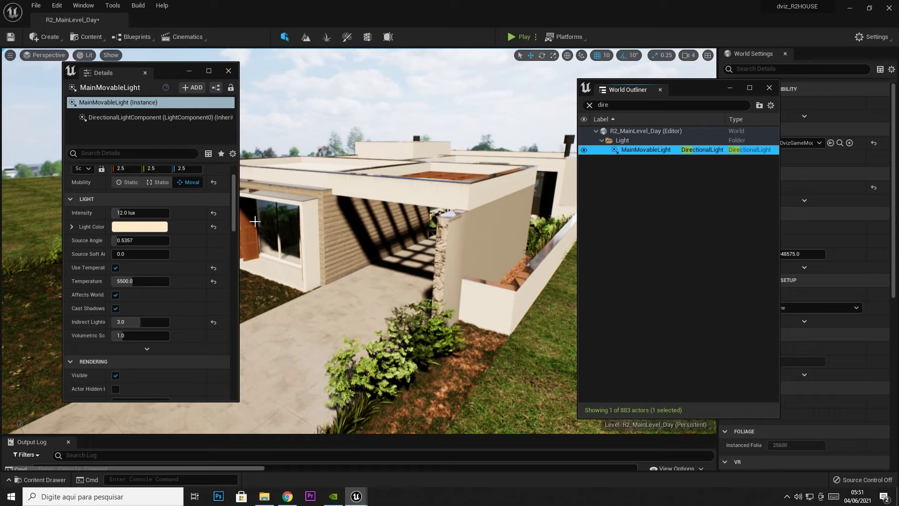
left_click(132, 327)
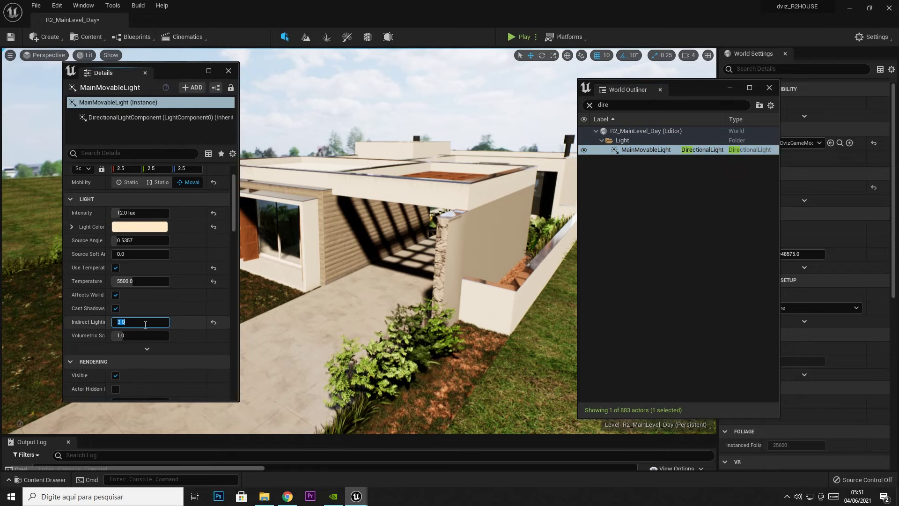
type("1")
left_click(143, 213)
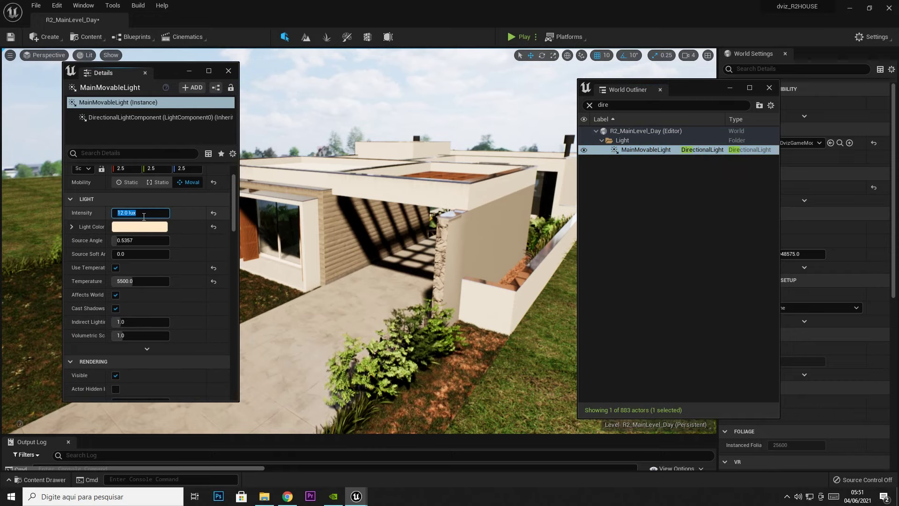
type("0")
key("Return")
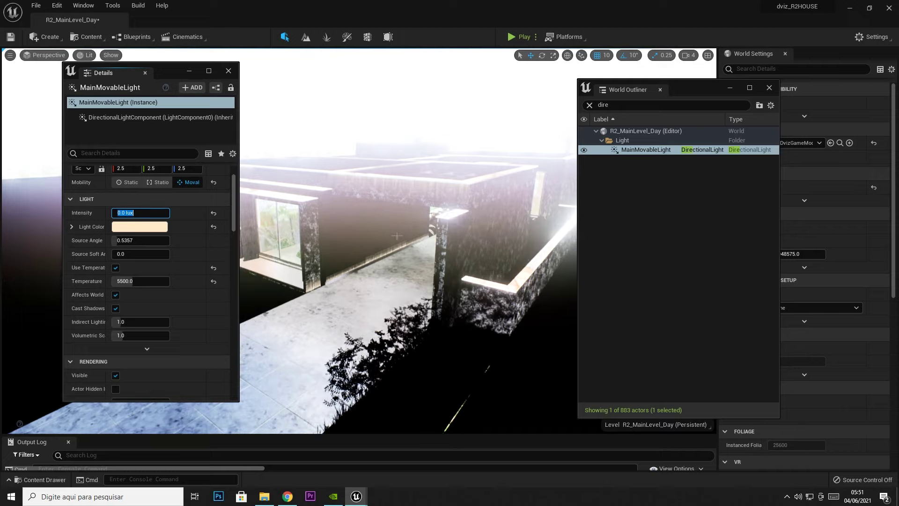
left_click(609, 105)
key("ctrl+a")
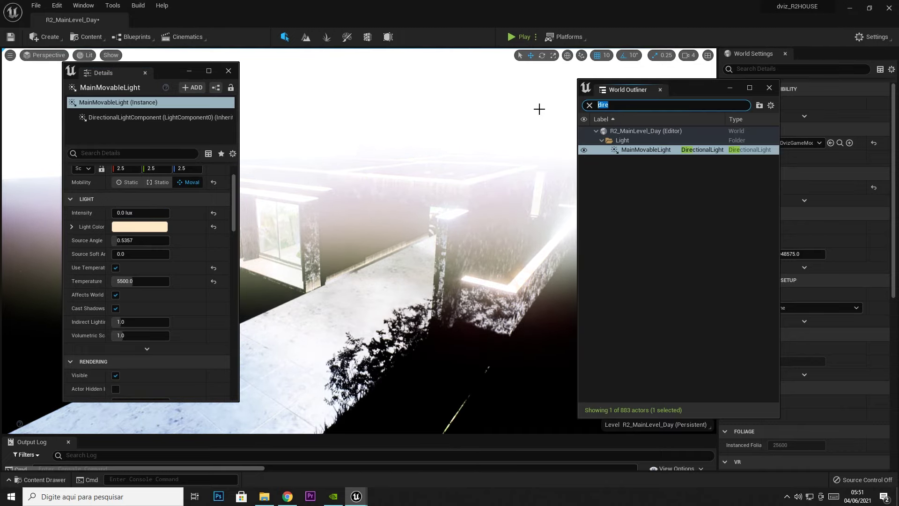
Filter the outliner for 'post' and select the PostProcess_Main volume.
type("post")
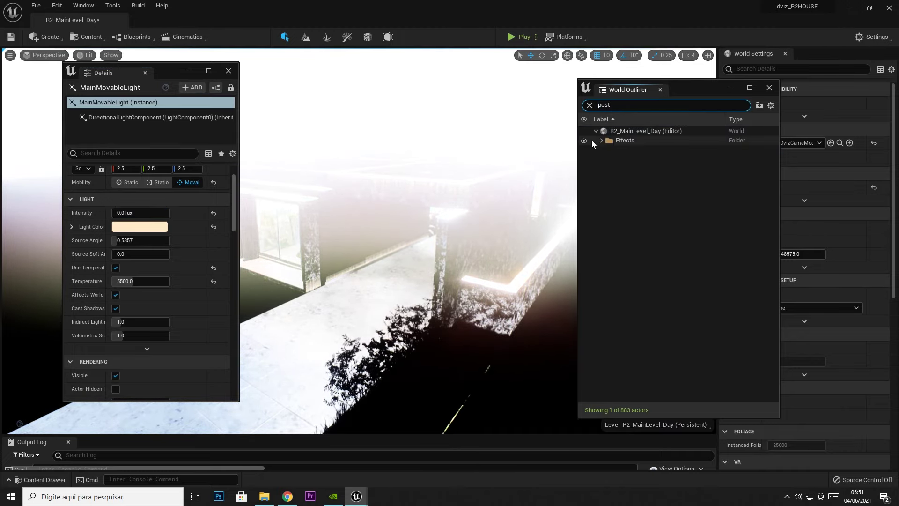
left_click(601, 141)
left_click(653, 150)
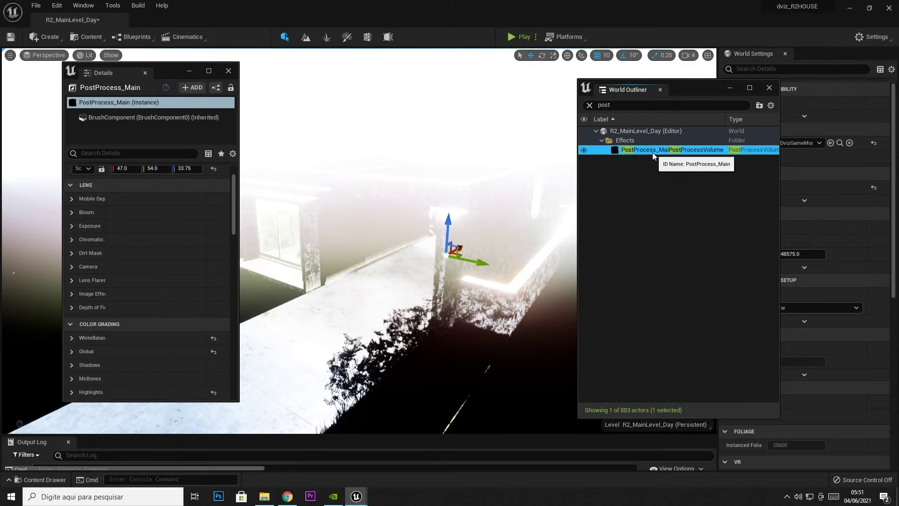
Set Exposure Min and Max Brightness and Exposure Compensation to 1.0, then close Details.
scroll(232, 208, "down", 1)
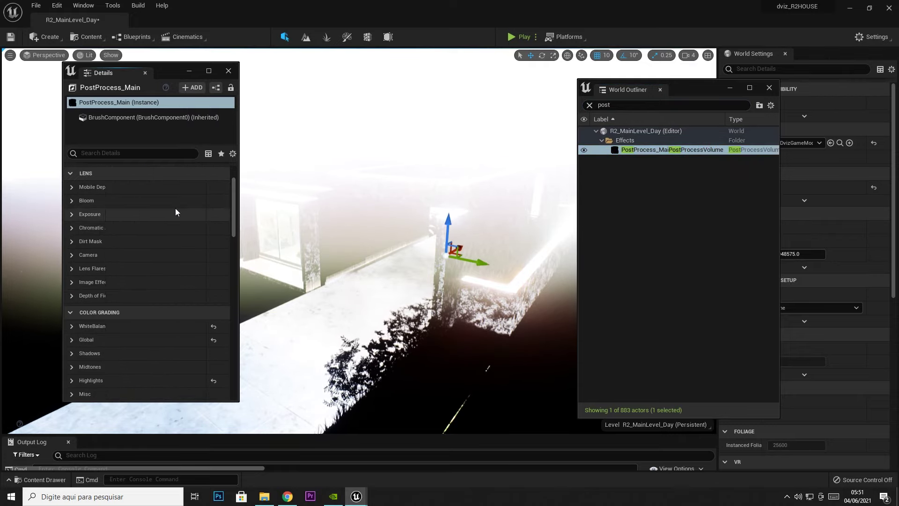
left_click(71, 215)
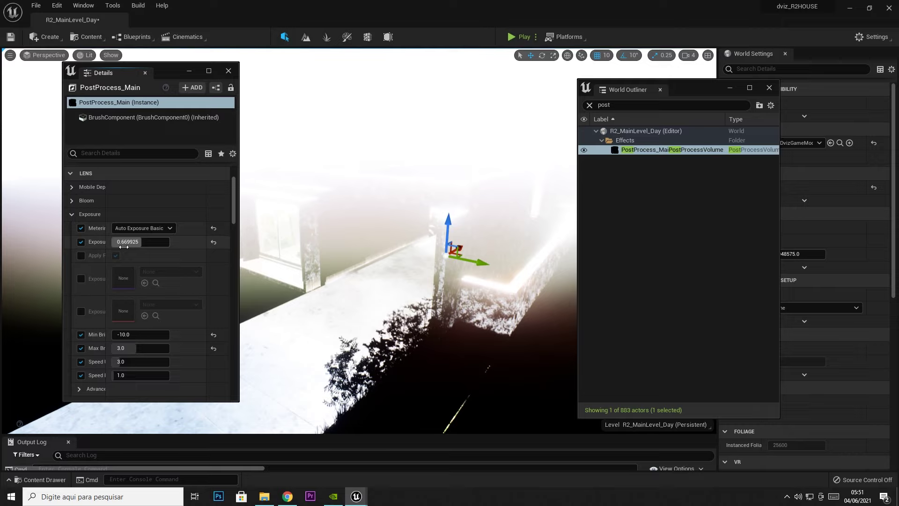
left_click(127, 334)
type("1")
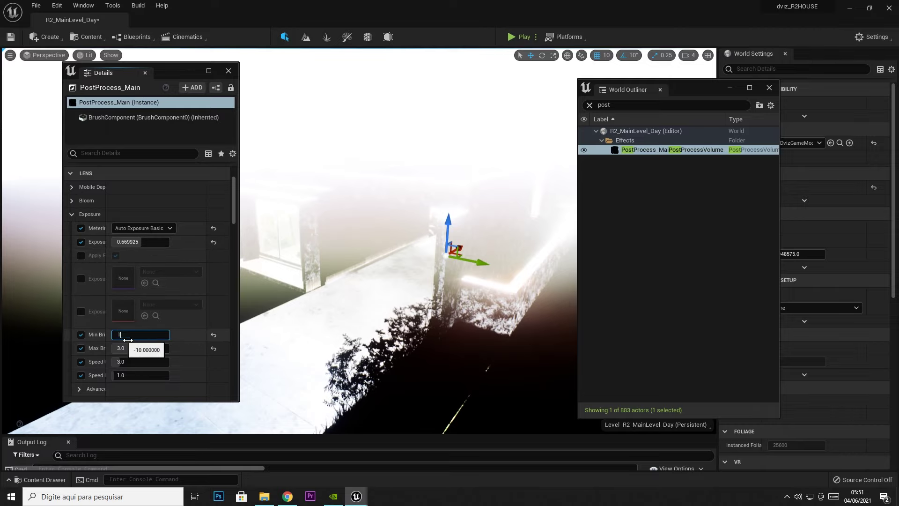
key("Tab")
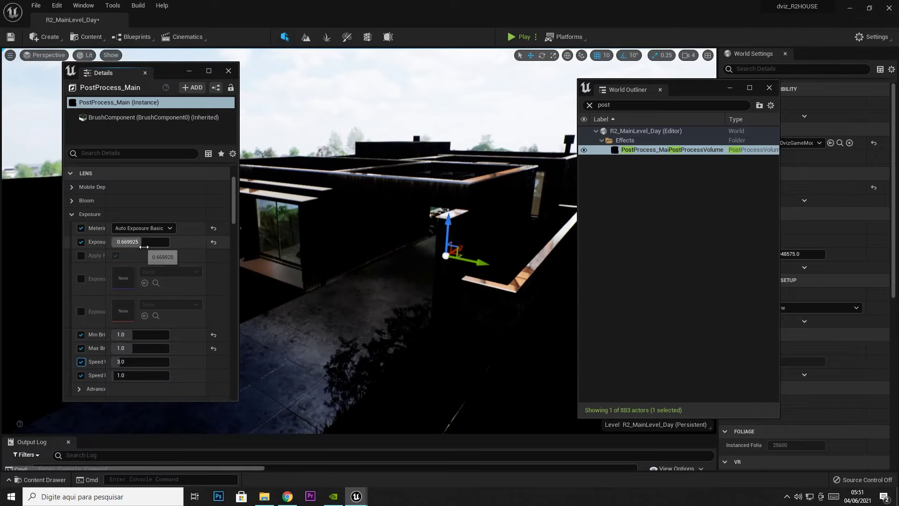
left_click(142, 243)
type("1")
key("Return")
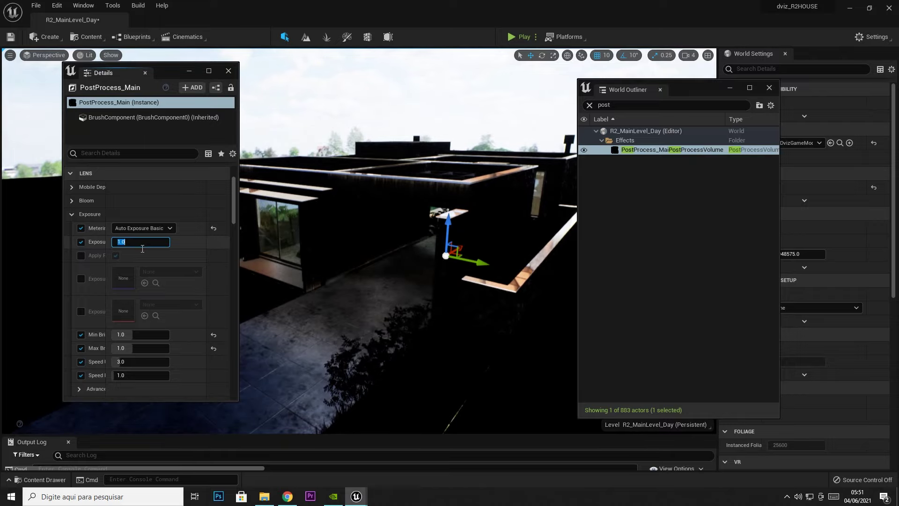
right_click_drag(418, 255, 419, 255)
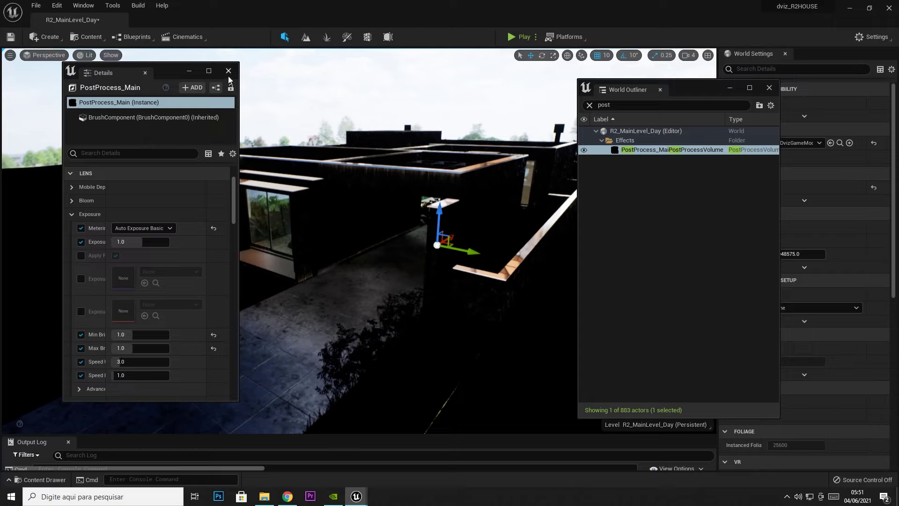
left_click(229, 71)
Save all, then view Project Settings' Engine Rendering section down to Global Illumination.
left_click(36, 5)
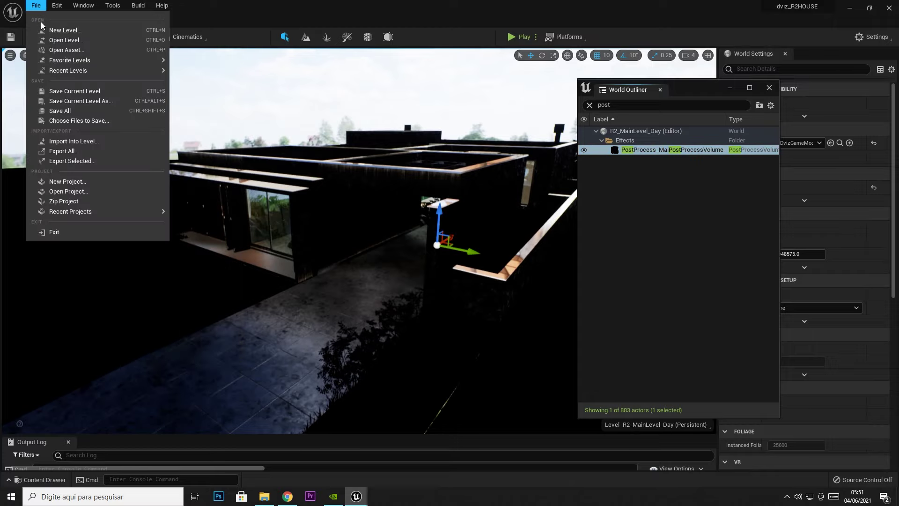
left_click(47, 108)
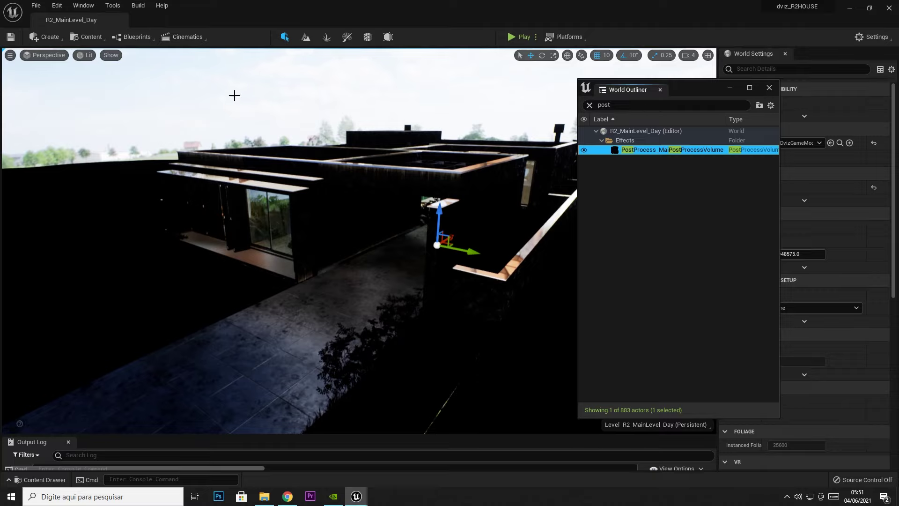
left_click(56, 5)
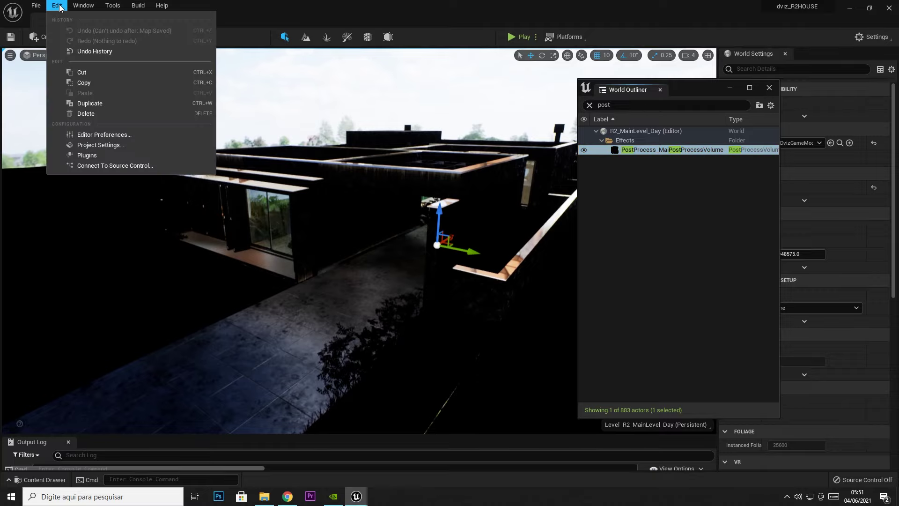
left_click(94, 145)
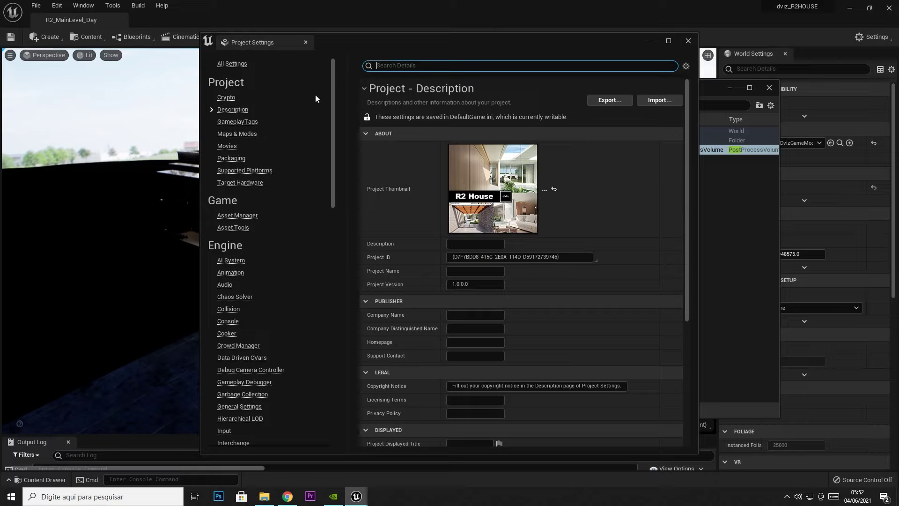
left_click(332, 100)
mouse_move(332, 100)
left_mouse_down()
mouse_move(321, 166)
mouse_move(247, 240)
left_mouse_up()
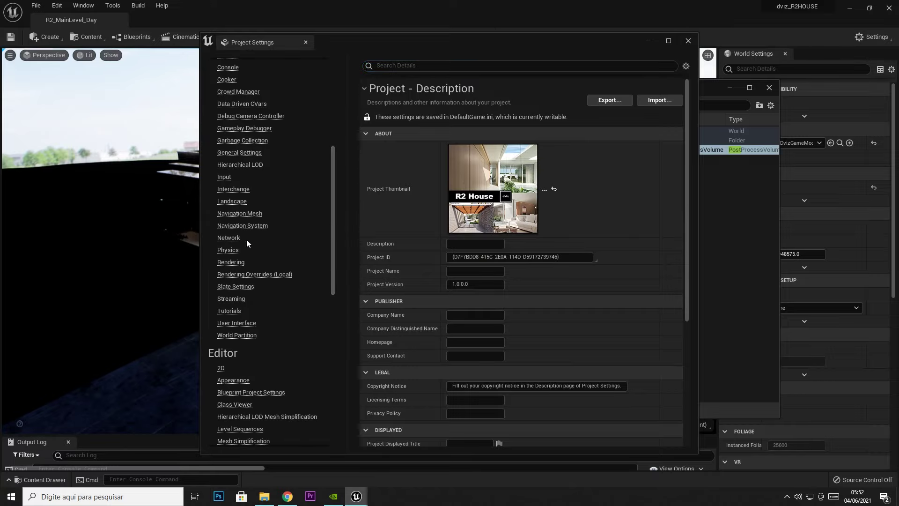
left_click(234, 263)
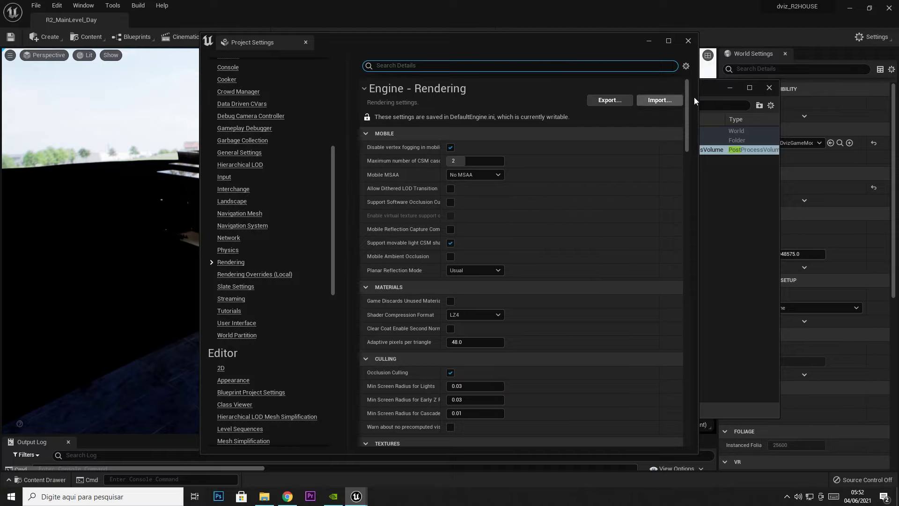
left_click_drag(687, 102, 684, 179)
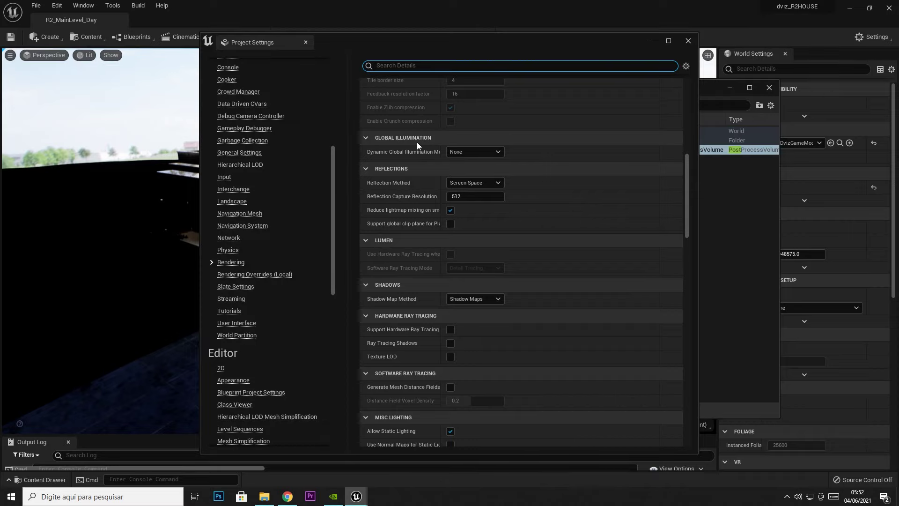
left_click_drag(496, 40, 632, 51)
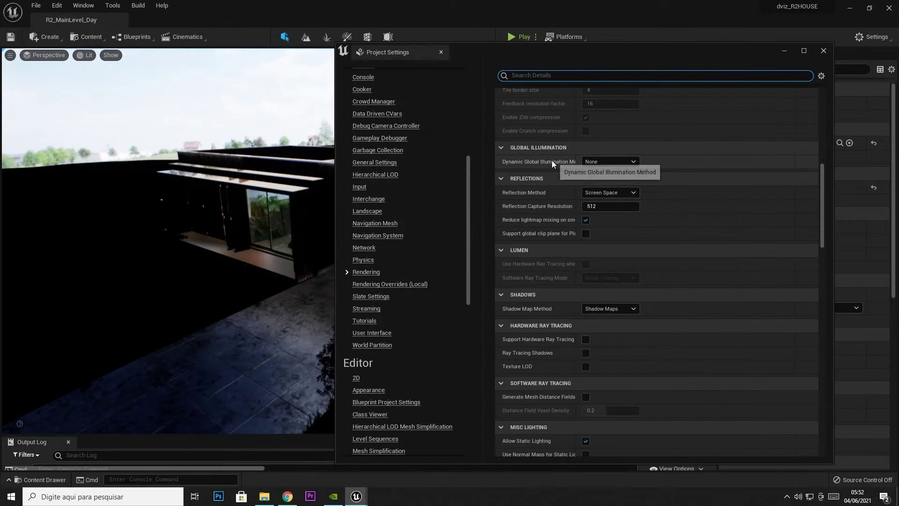
Set Dynamic Global Illumination to Lumen, accepting the Lumen Reflections and mesh distance fields prompts.
left_click_drag(579, 164, 594, 169)
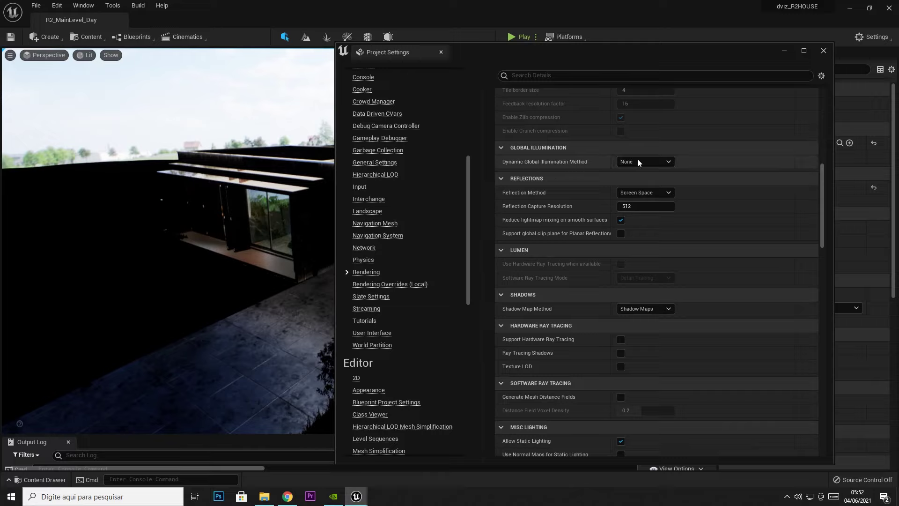
left_click(668, 164)
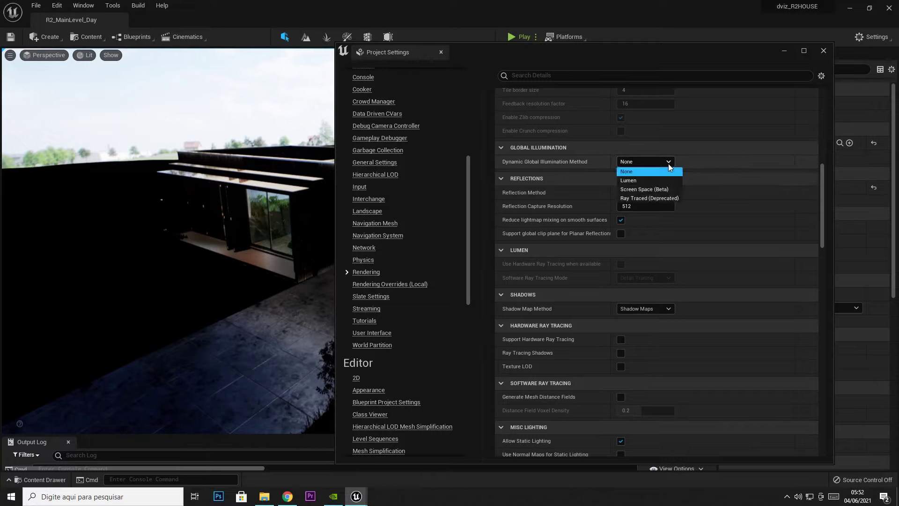
left_click(628, 180)
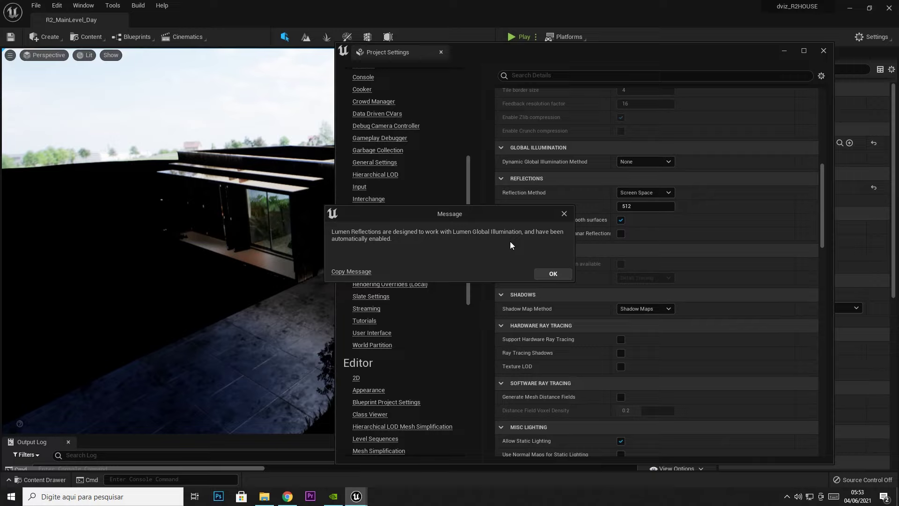
left_click(548, 274)
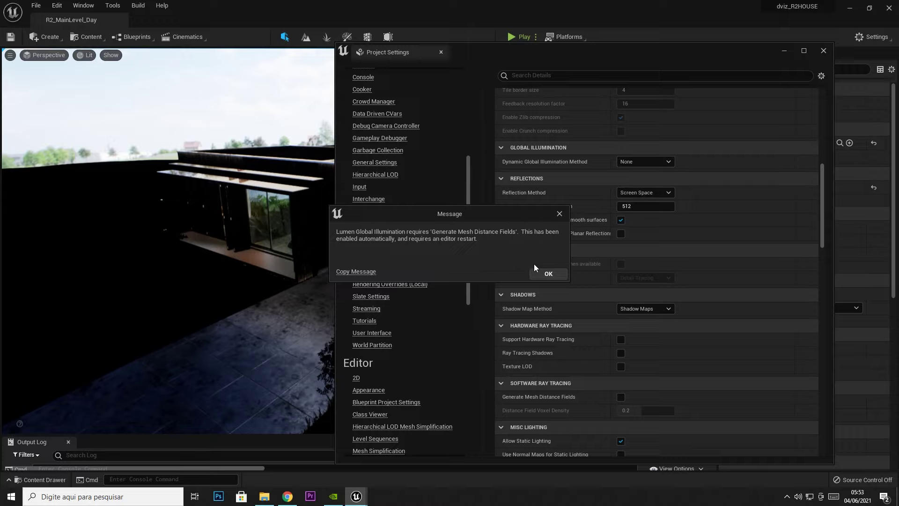
left_click(544, 273)
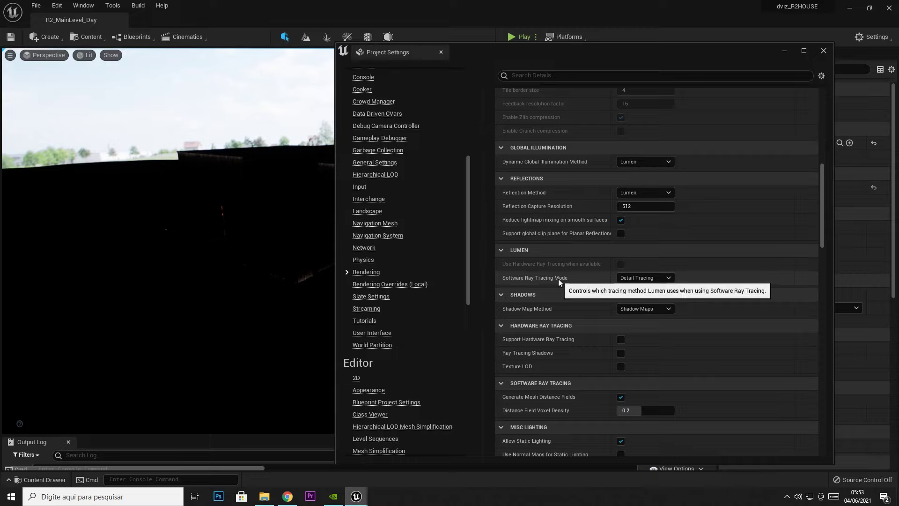
left_click(638, 164)
Set Dynamic Global Illumination Method to Lumen and keep Reflection Method at Lumen.
left_click(642, 171)
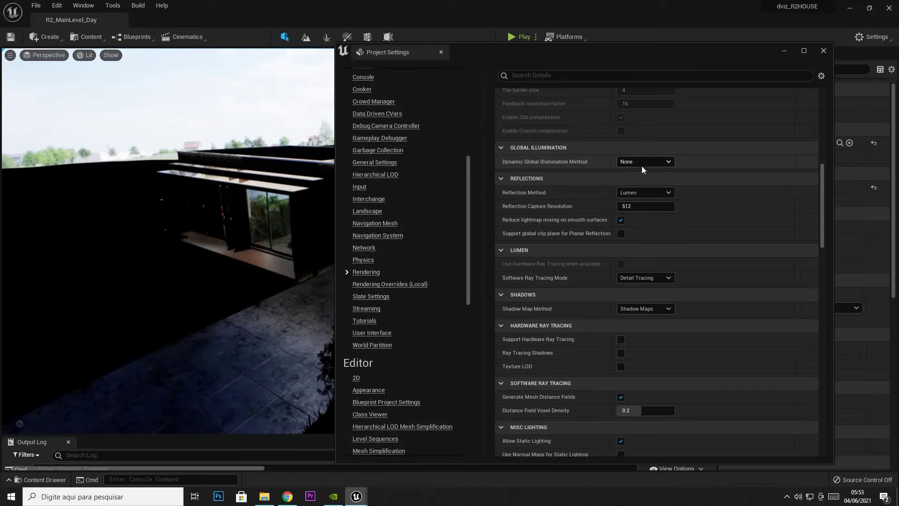
left_click(642, 163)
left_click(641, 179)
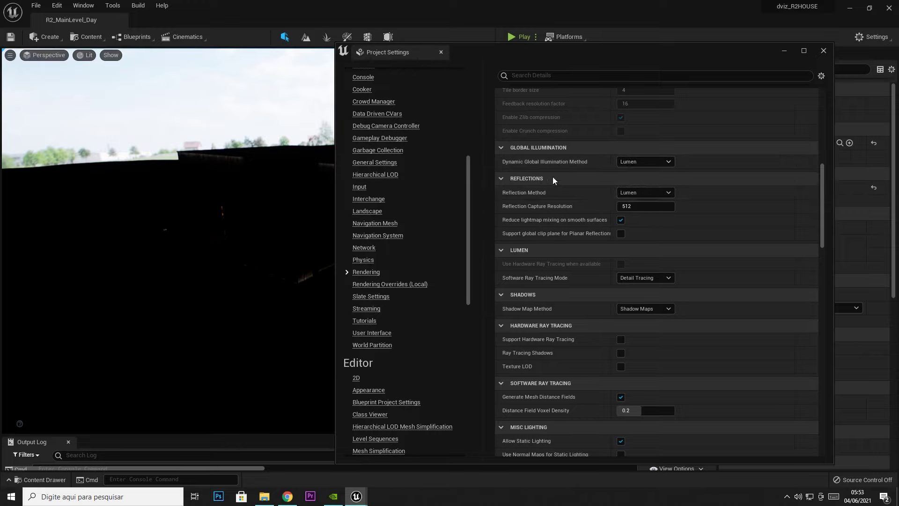
left_click(653, 192)
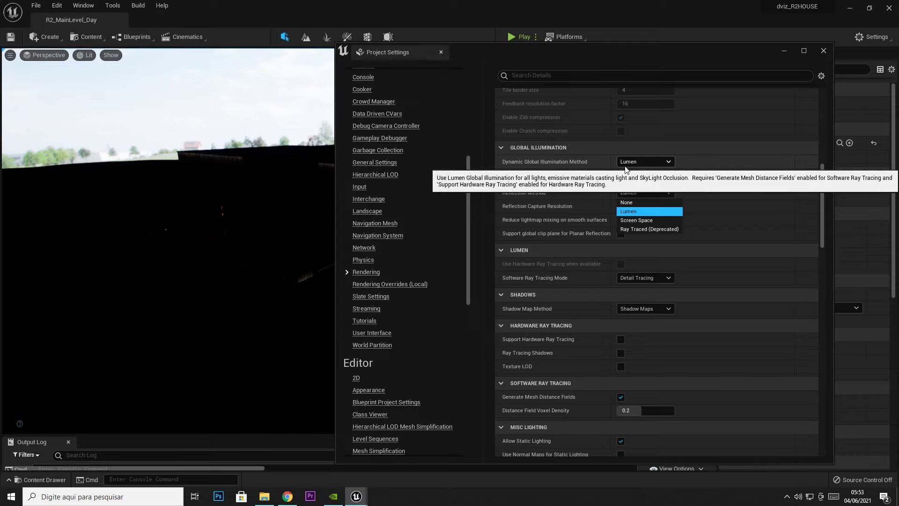
left_click(631, 212)
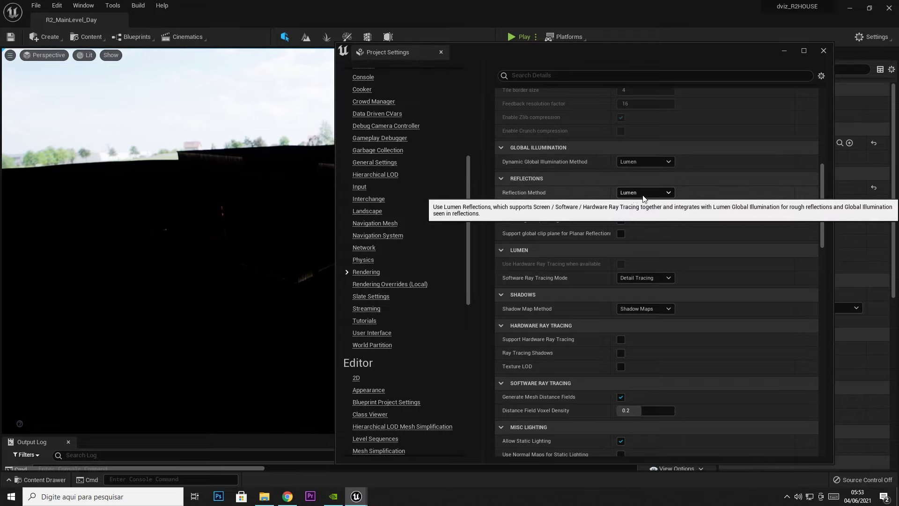
left_click(663, 207)
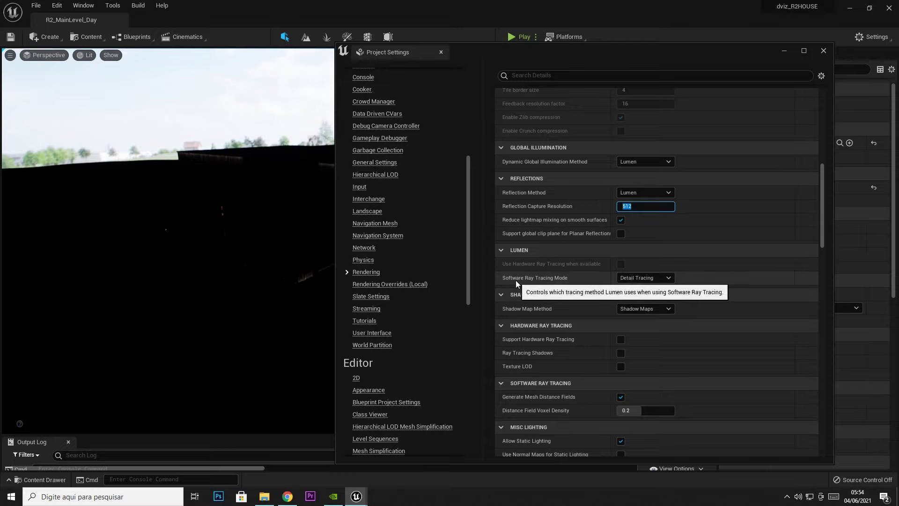
Keep software ray tracing at Detail Tracing and Shadow Maps, then search settings for 'lumen'.
left_click(647, 280)
left_click(641, 296)
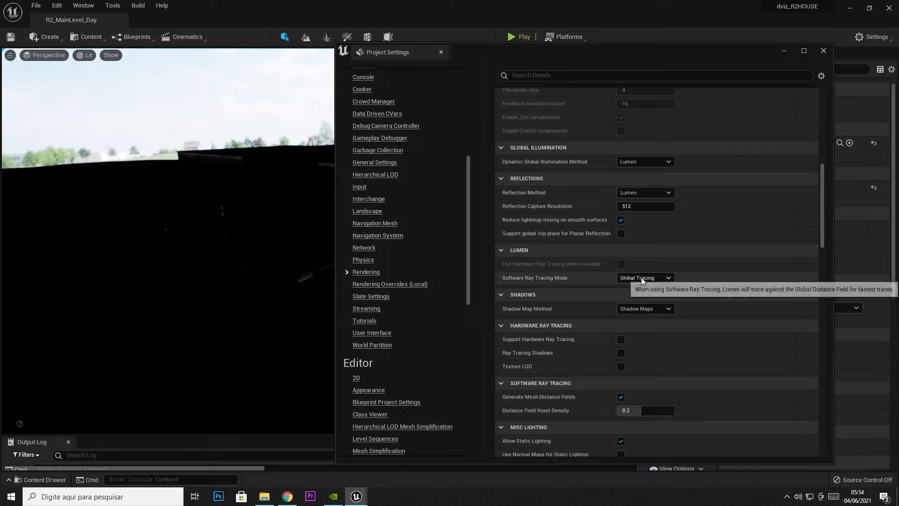
left_click(641, 278)
left_click(640, 288)
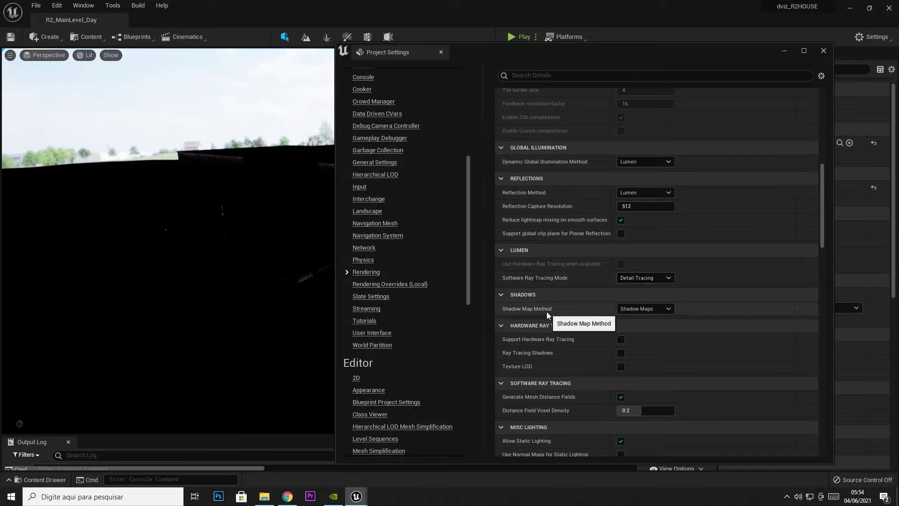
left_click(651, 309)
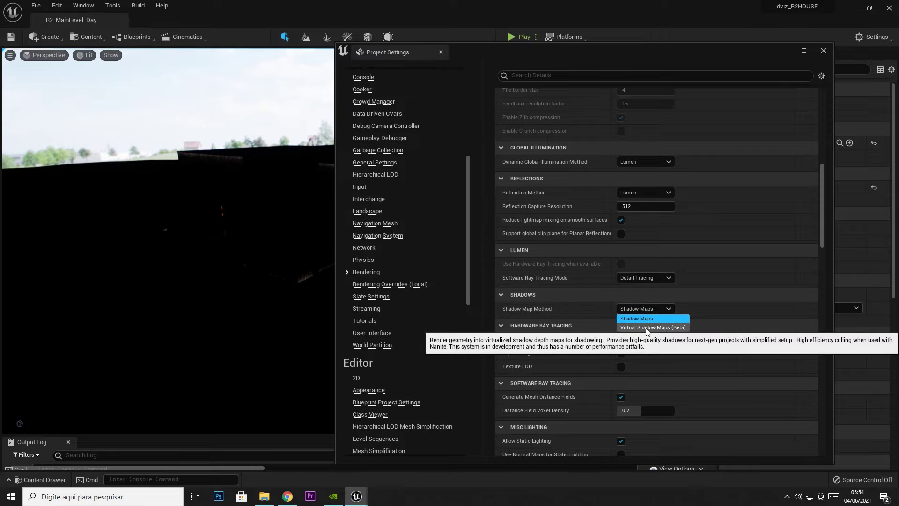
left_click(646, 318)
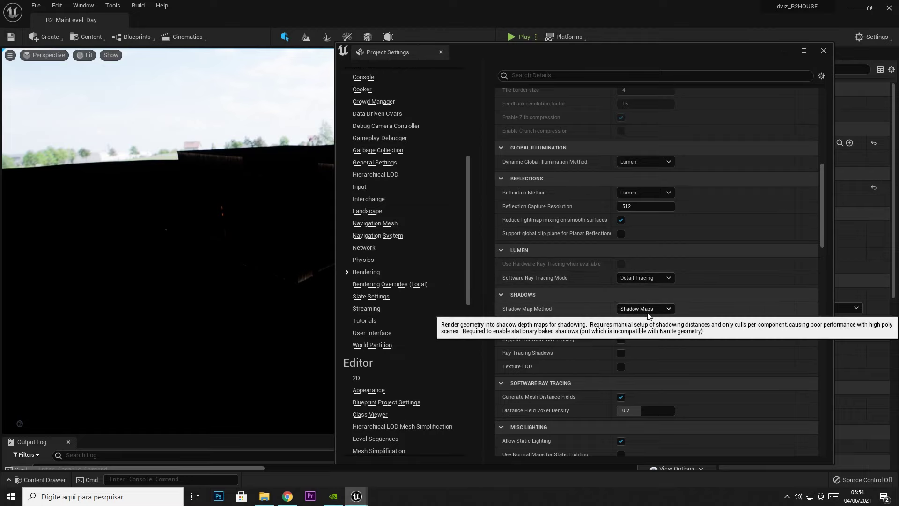
left_click(623, 79)
type("lumen")
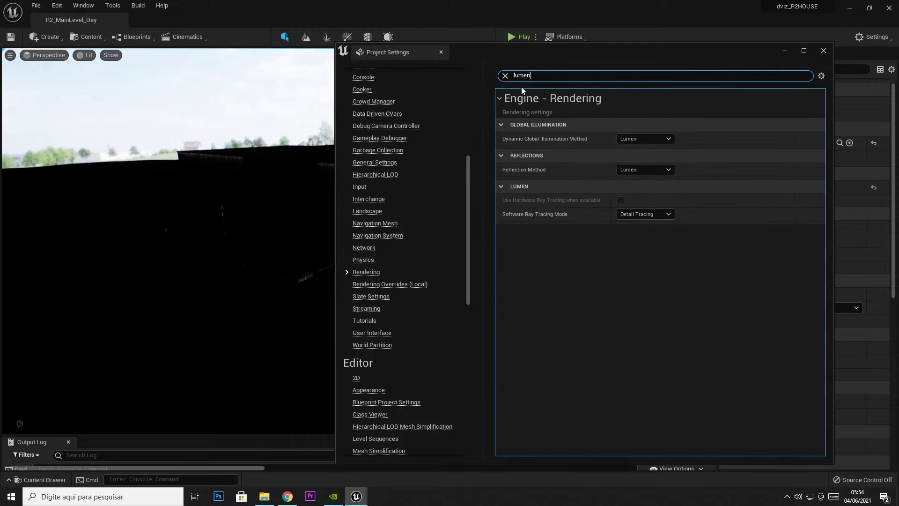
Search settings for 'meshdista' to confirm Generate Mesh Distance Fields, then close Project Settings.
left_click(505, 75)
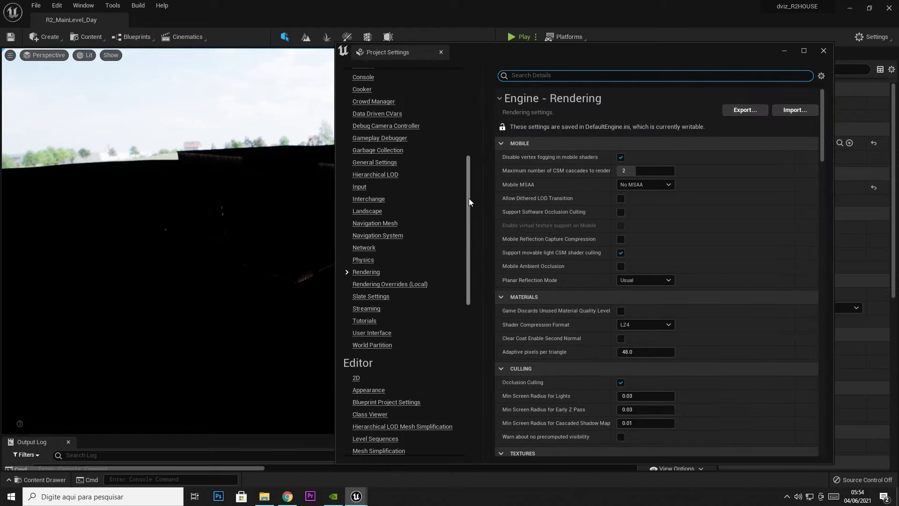
left_click_drag(469, 198, 469, 109)
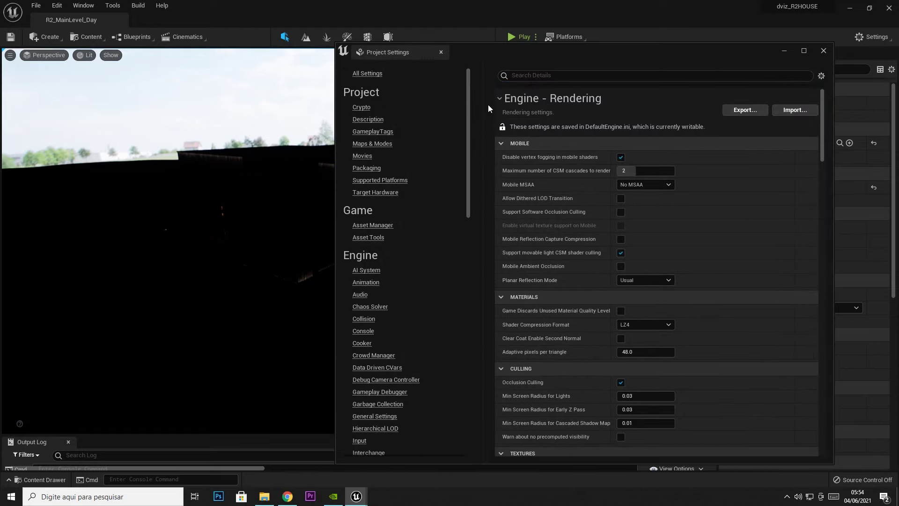
left_click(562, 80)
type("meshdista")
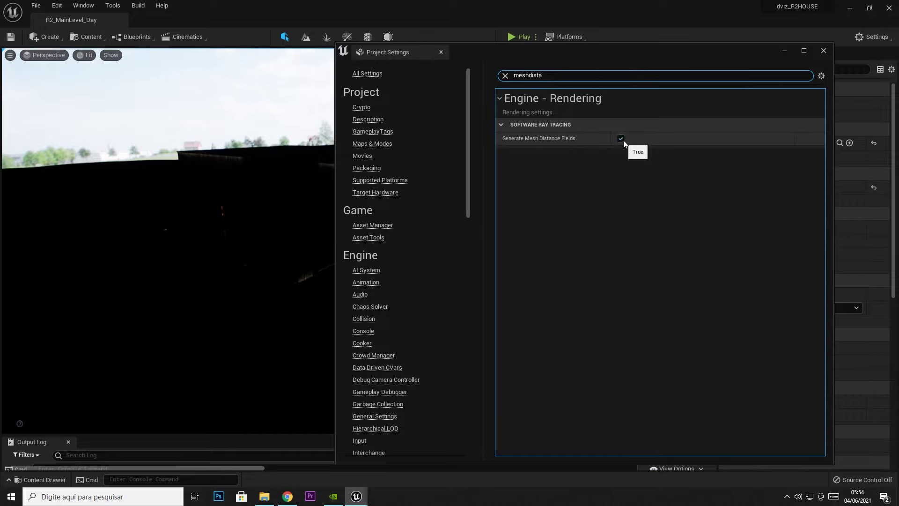
left_click(823, 51)
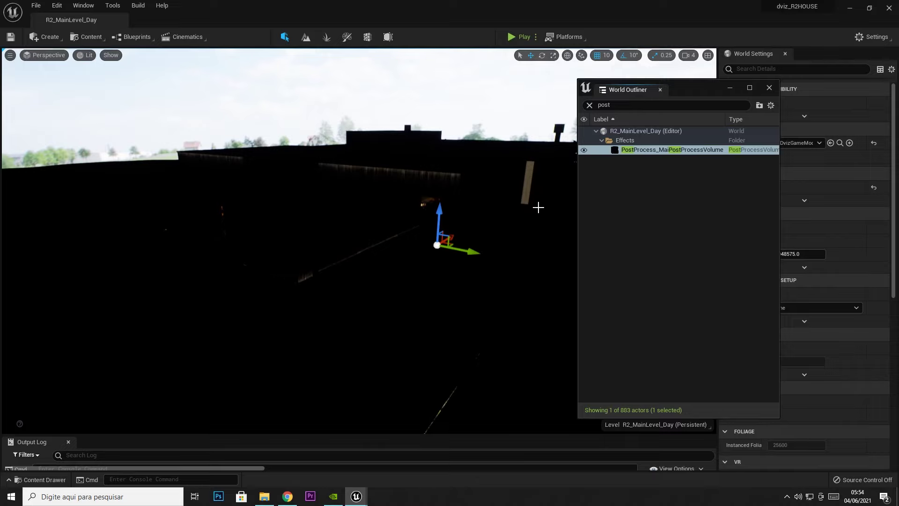
Close the outliner, save all, quit the editor and relaunch dviz_R2HOUSE.uproject from Explorer.
left_click(769, 87)
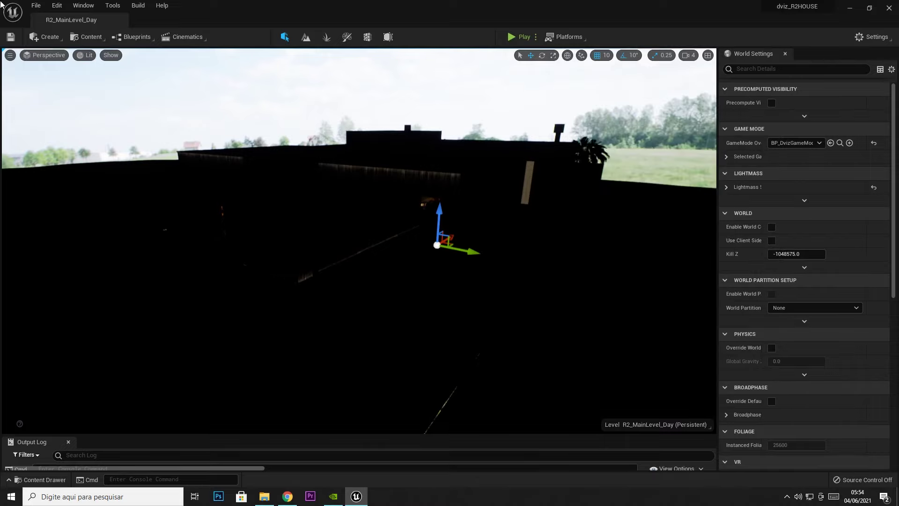
left_click(36, 5)
left_click(66, 111)
left_click(889, 8)
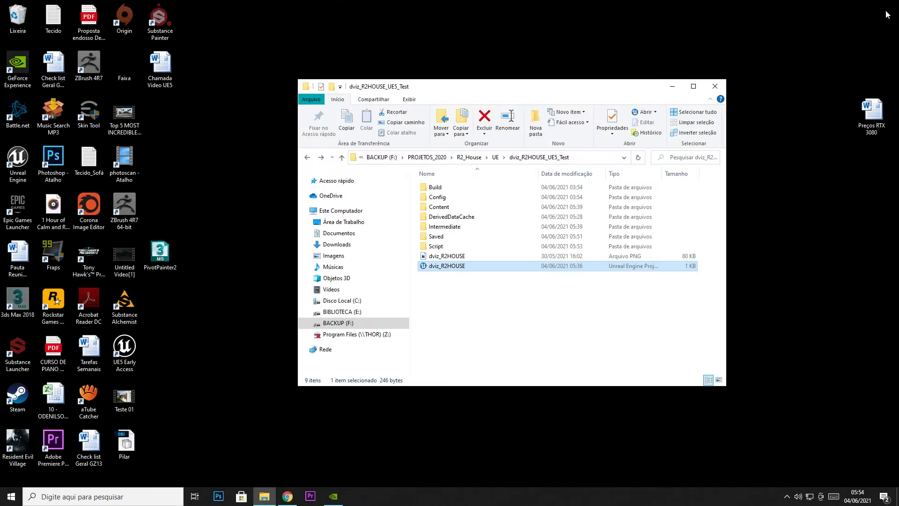
double_click(447, 266)
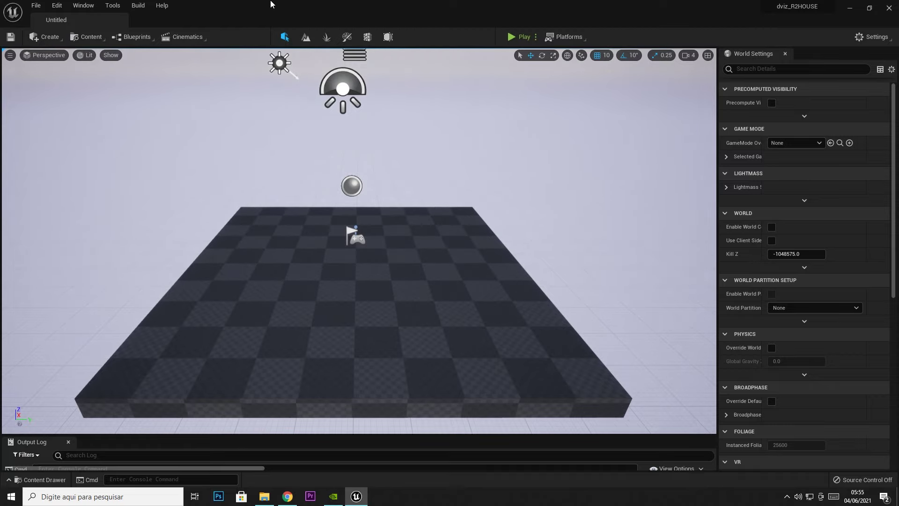
Open R2_MainLevel_Day from the Content Drawer and orbit the camera toward the dark house.
key("ctrl+space")
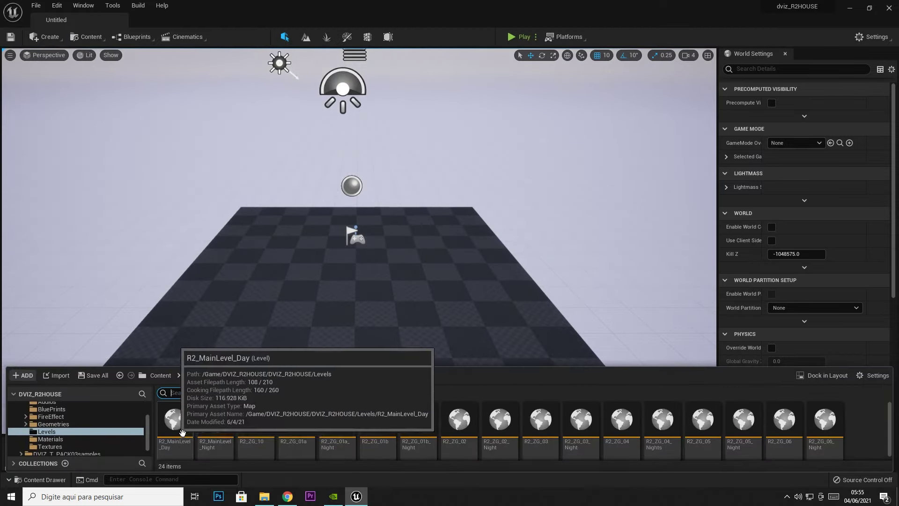
double_click(177, 423)
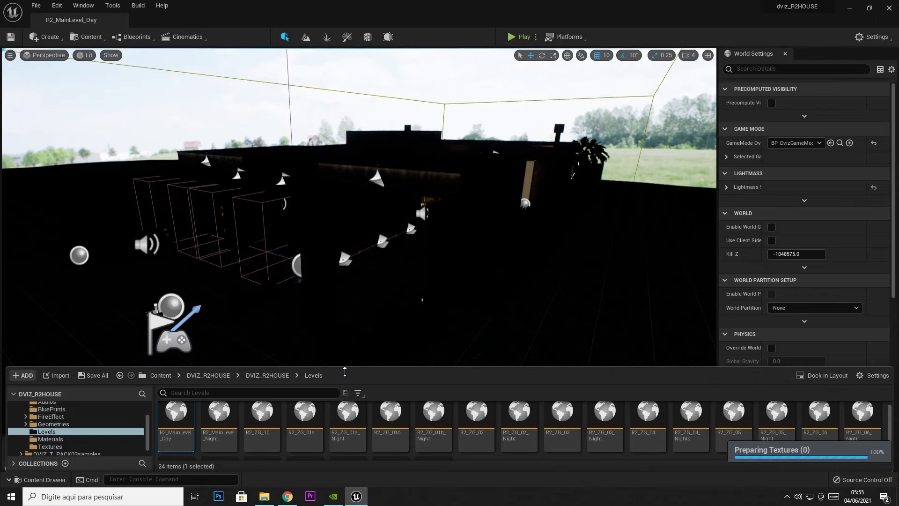
left_click_drag(347, 370, 347, 305)
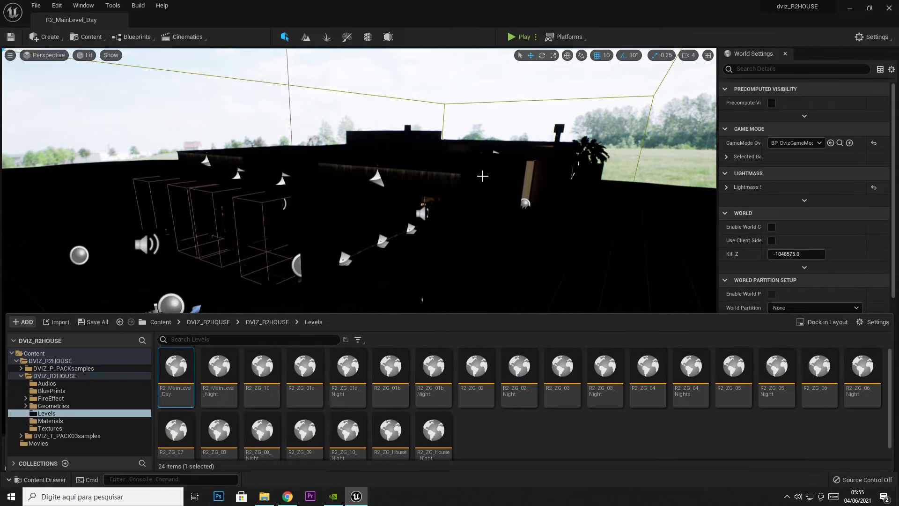
left_click(531, 136)
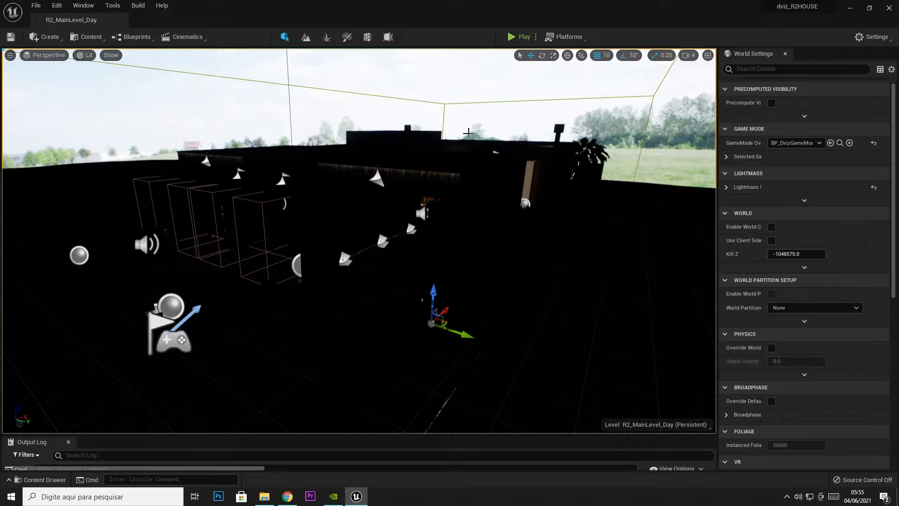
right_click_drag(530, 128, 553, 112)
right_click_drag(359, 241, 359, 281)
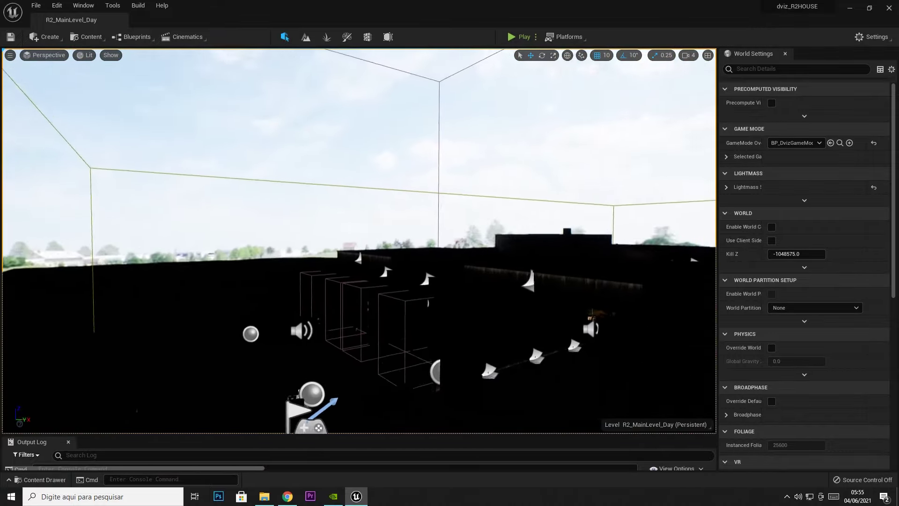
right_click_drag(474, 137, 462, 126)
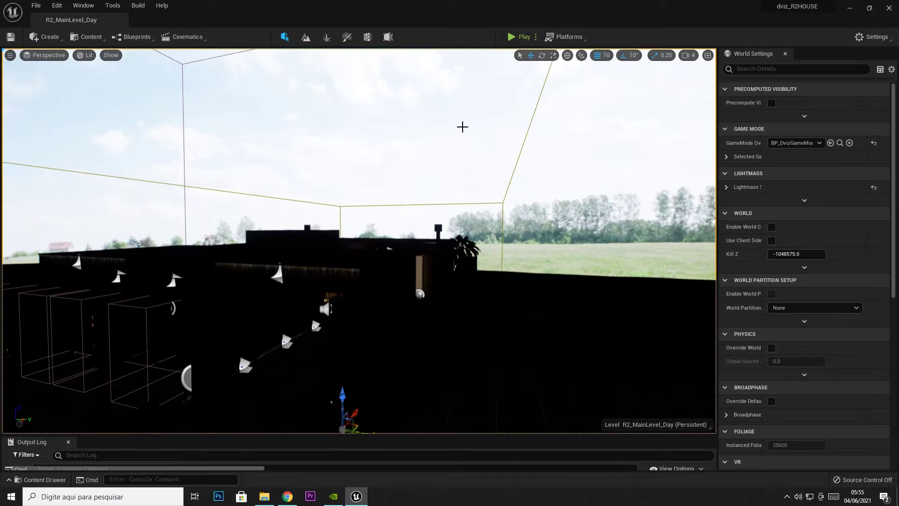
right_click_drag(399, 243, 399, 243)
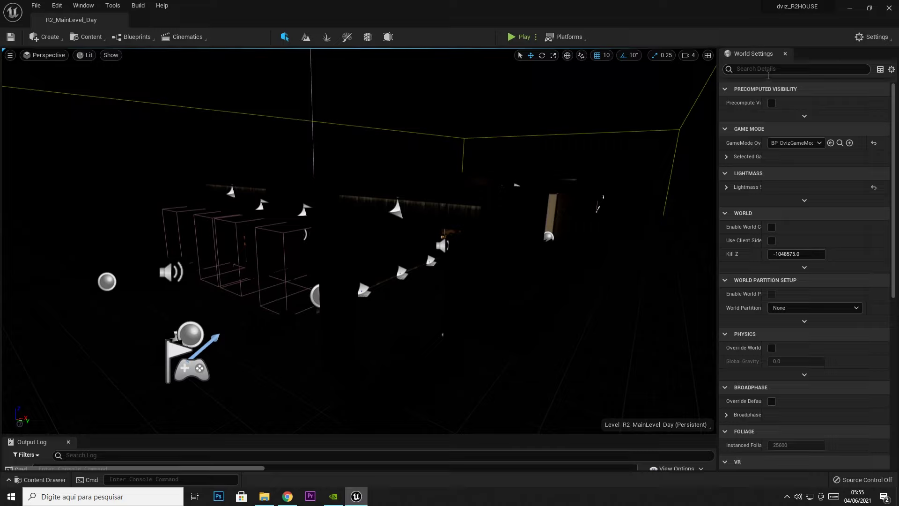
Search the World Settings for 'post', then clear the unsuccessful filter.
left_click(767, 74)
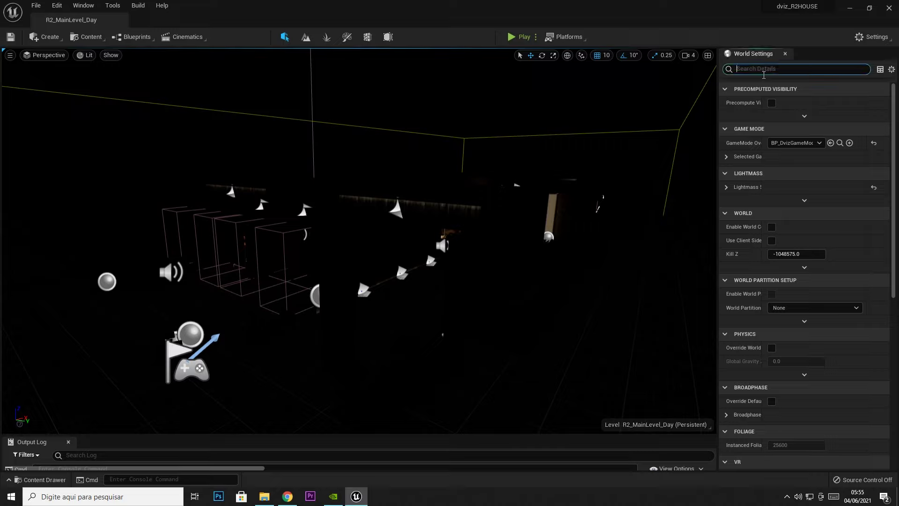
type("po")
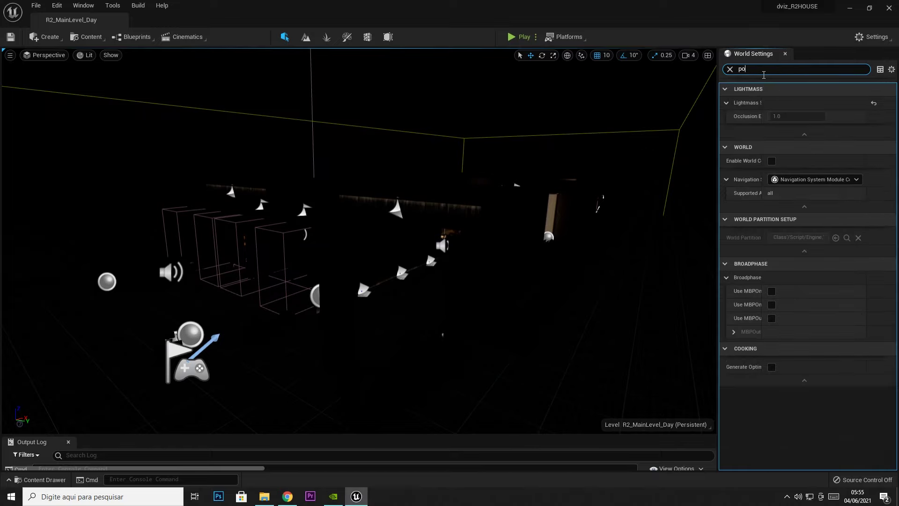
type("st")
left_click(730, 69)
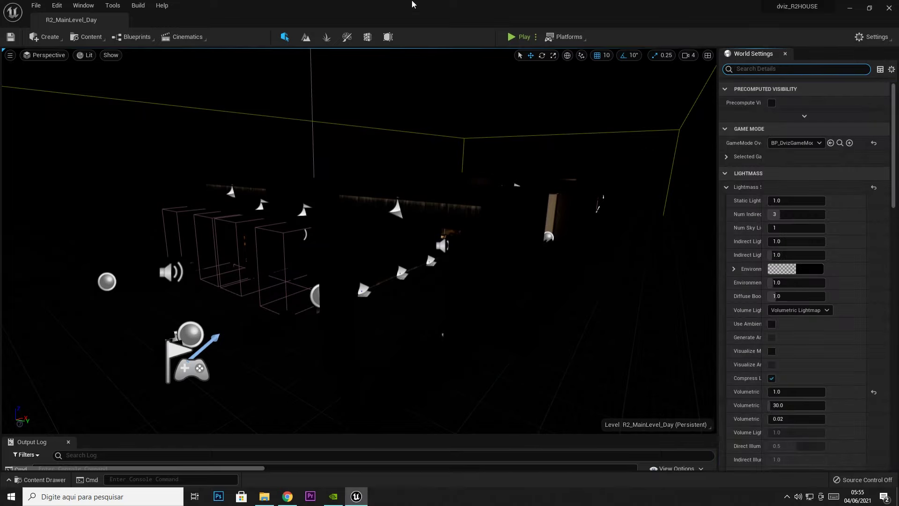
Open the World Outliner, filter it by 'post', and select PostProcess_Main.
left_click(84, 6)
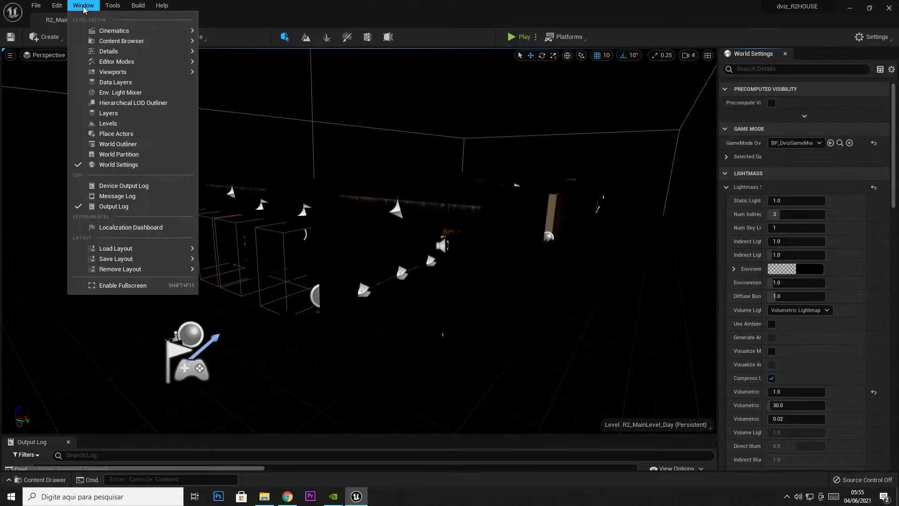
left_click(120, 149)
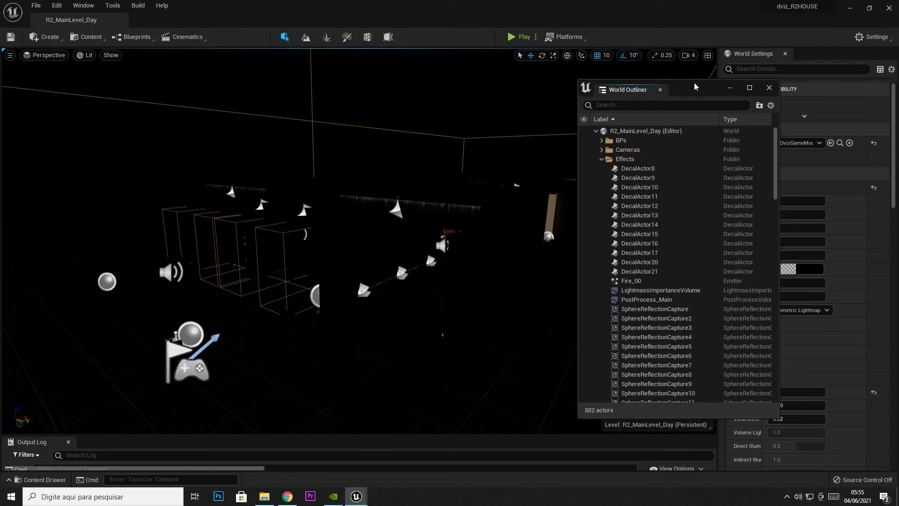
left_click(687, 111)
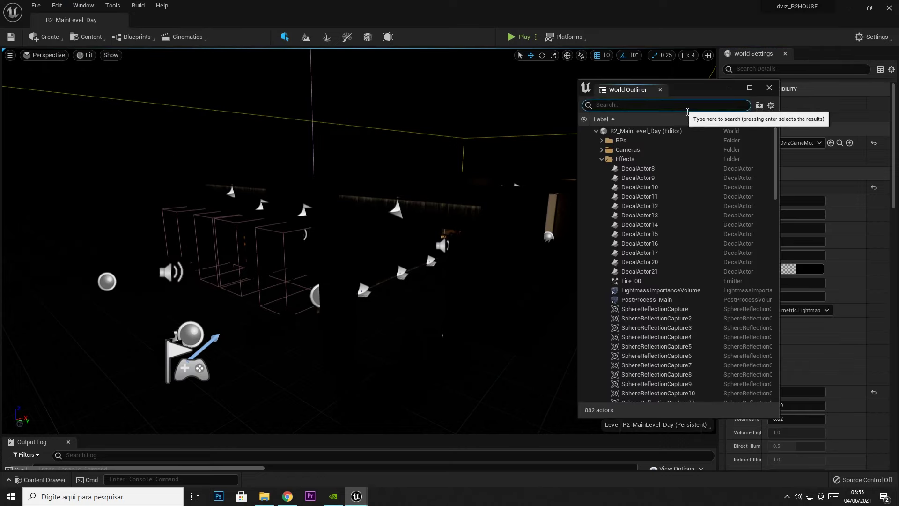
type("post")
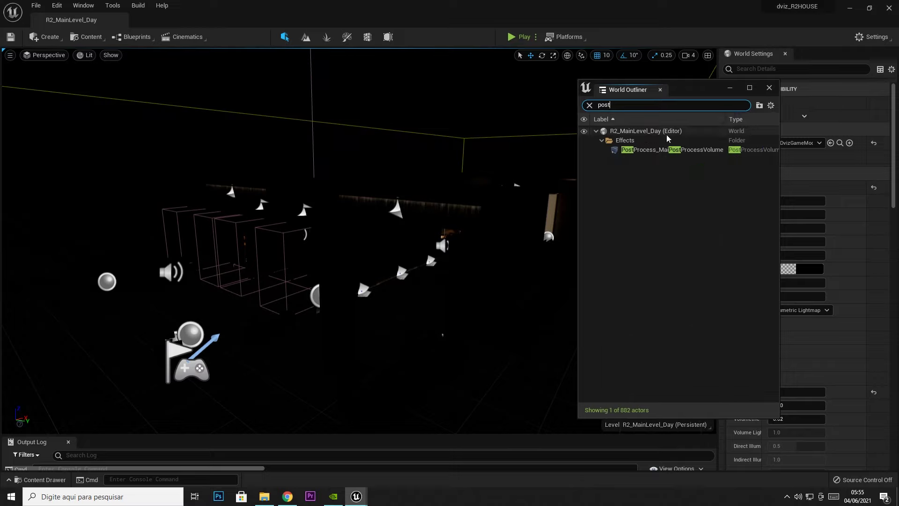
left_click(655, 149)
left_click(84, 5)
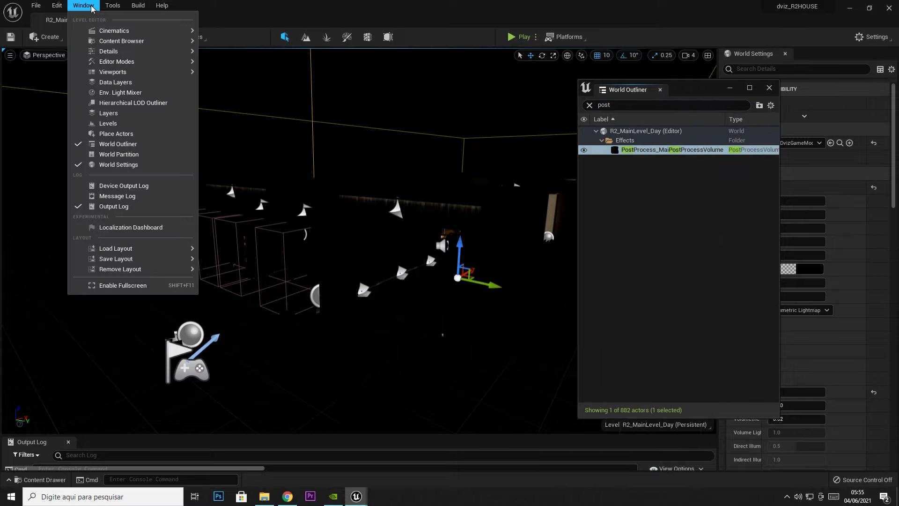
Open a floating Details view for PostProcess_Main.
mouse_move(178, 51)
left_click(240, 57)
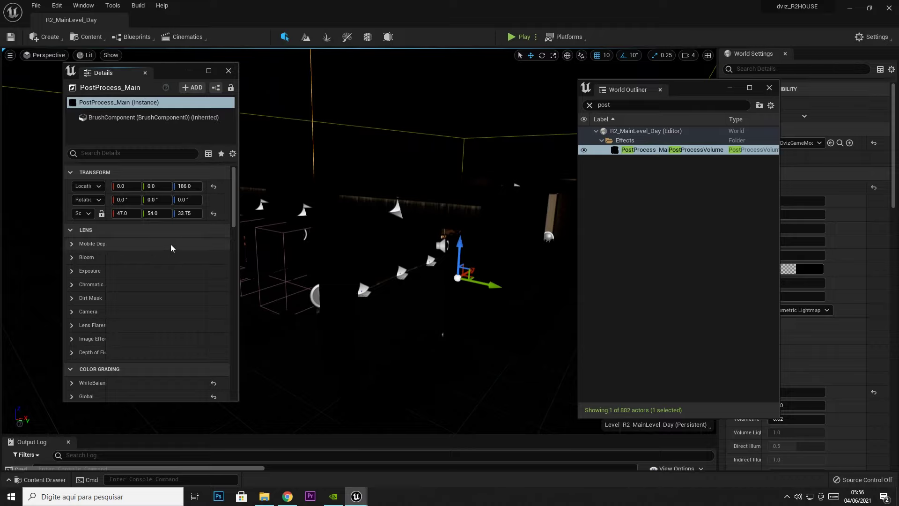
left_click_drag(234, 209, 236, 277)
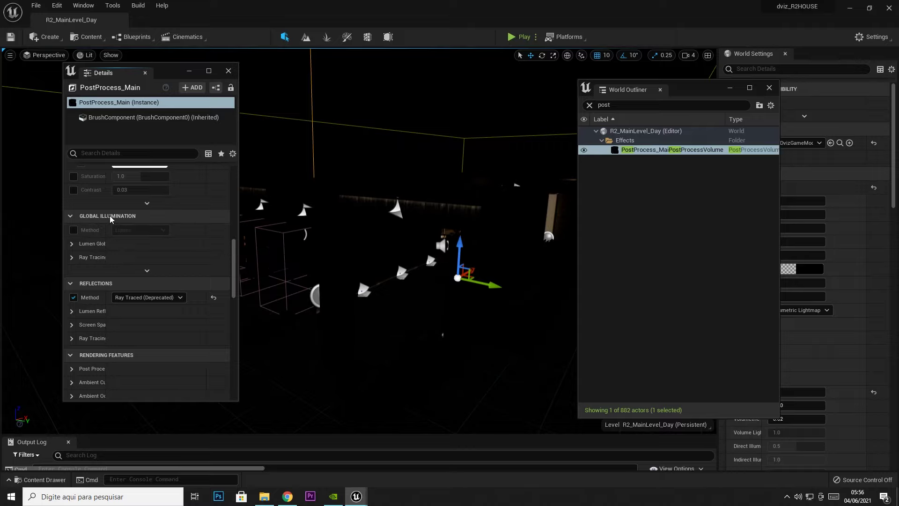
Override the global illumination method as Lumen and enable the Final Gather Quality override.
left_click(74, 230)
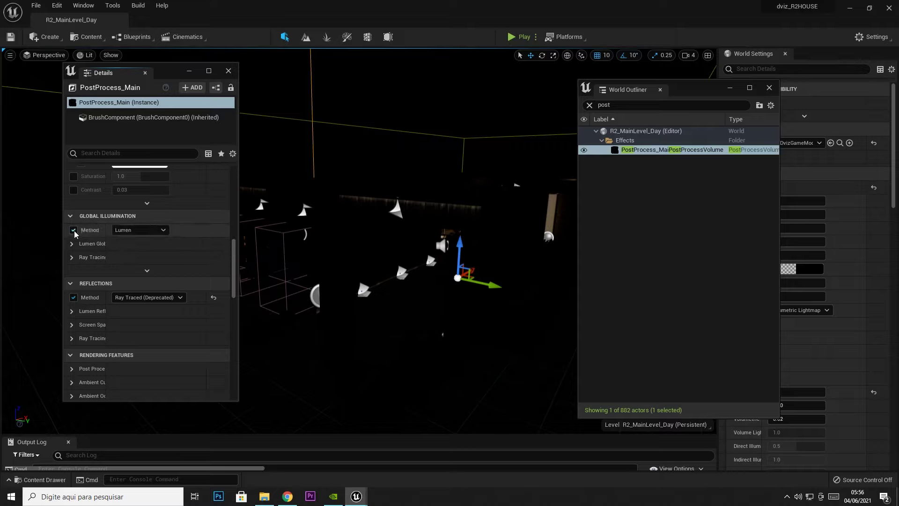
left_click(136, 230)
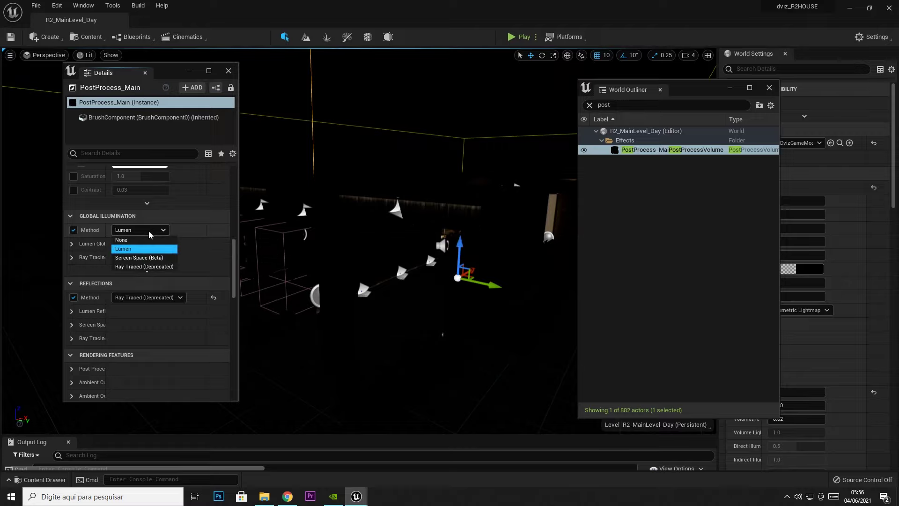
left_click(133, 244)
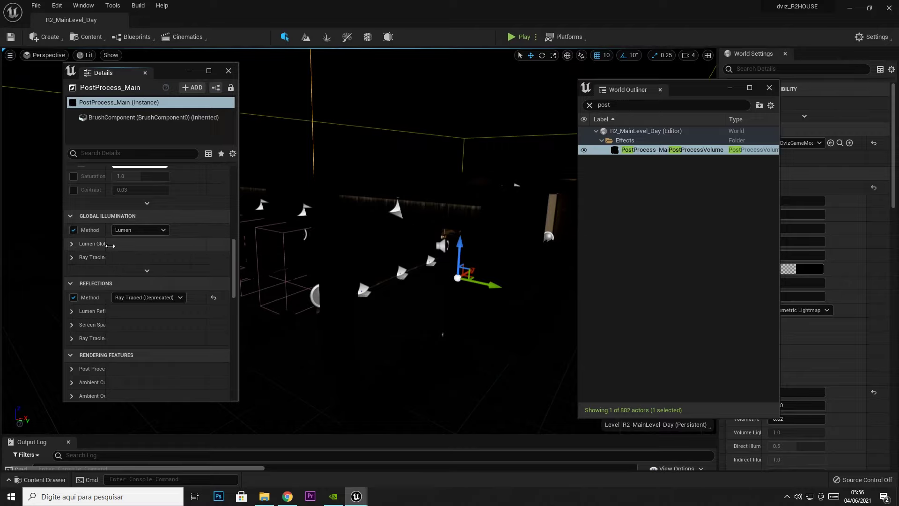
left_click_drag(105, 249, 147, 250)
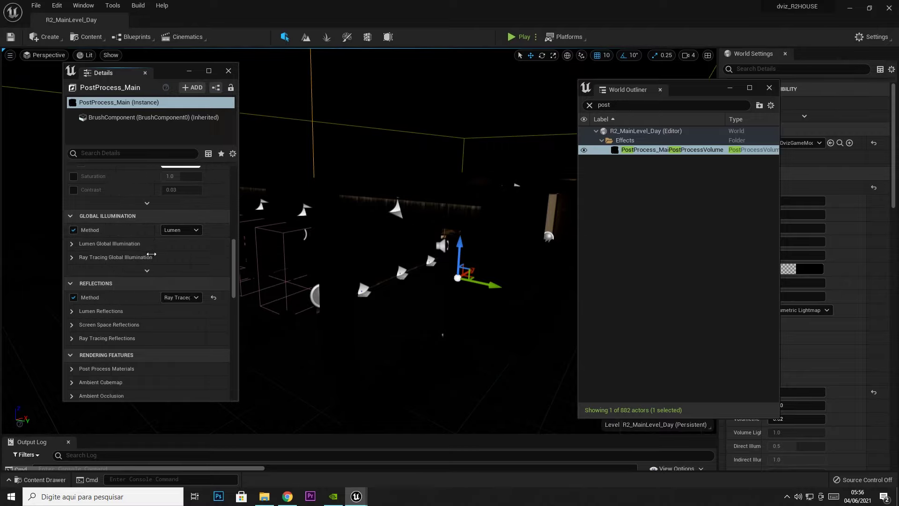
left_click(72, 243)
left_click_drag(239, 281, 262, 281)
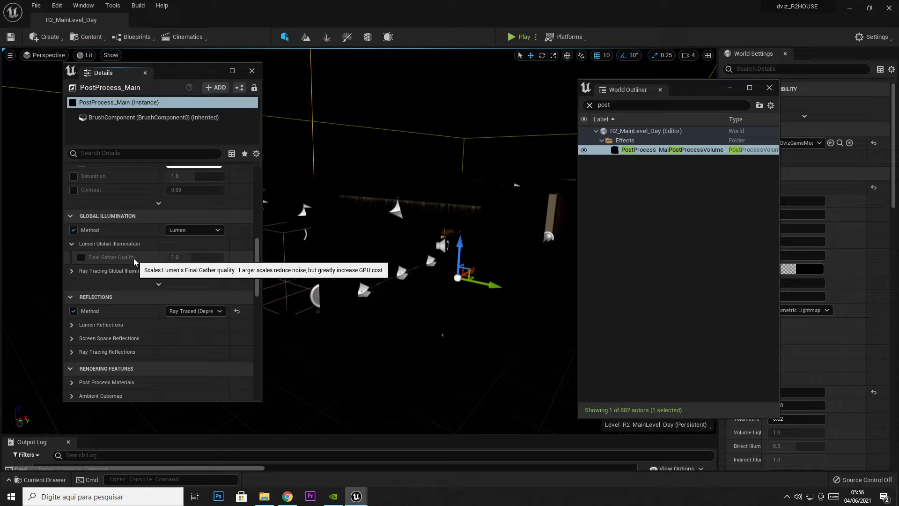
left_click(81, 257)
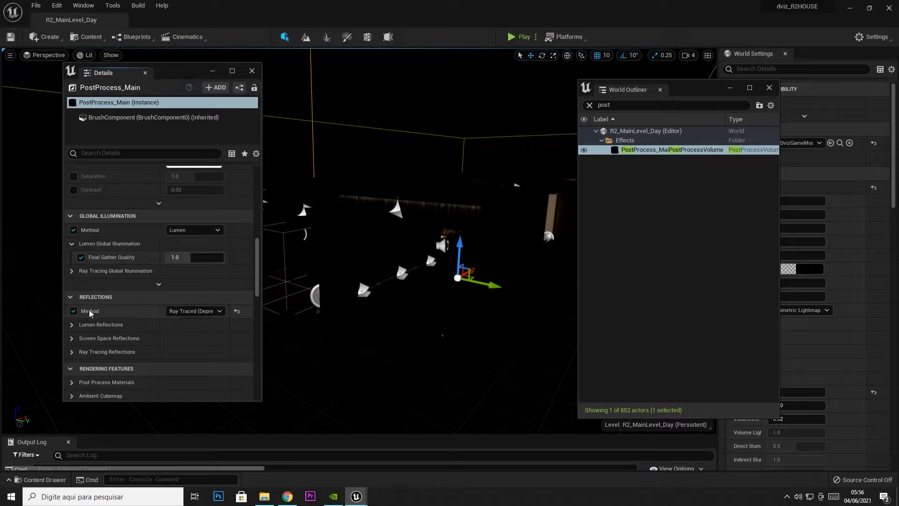
Switch the Reflections Method to Lumen and enable the Lumen Reflections Quality override.
left_click(214, 313)
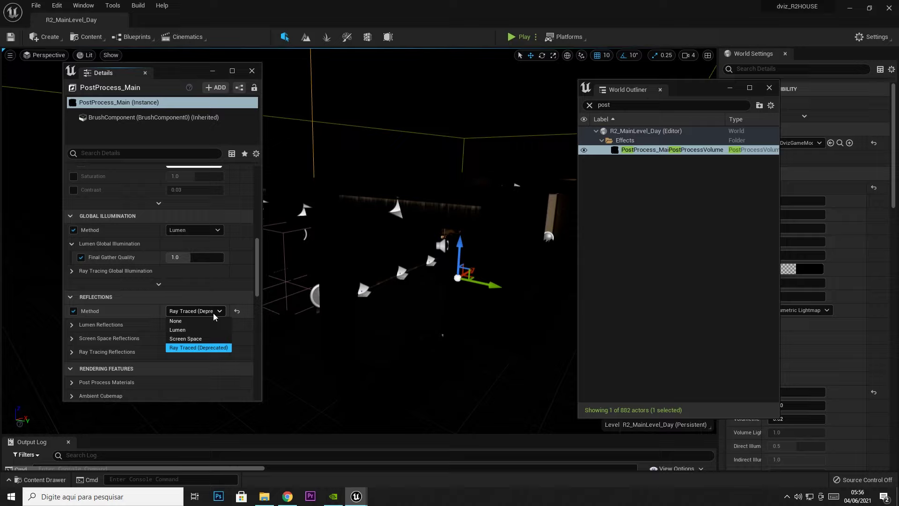
left_click(183, 327)
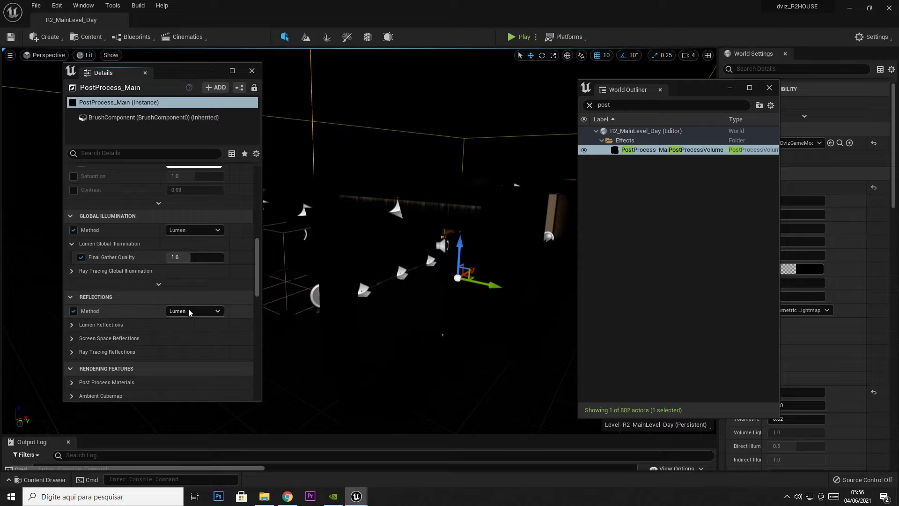
left_click(73, 325)
left_click(81, 338)
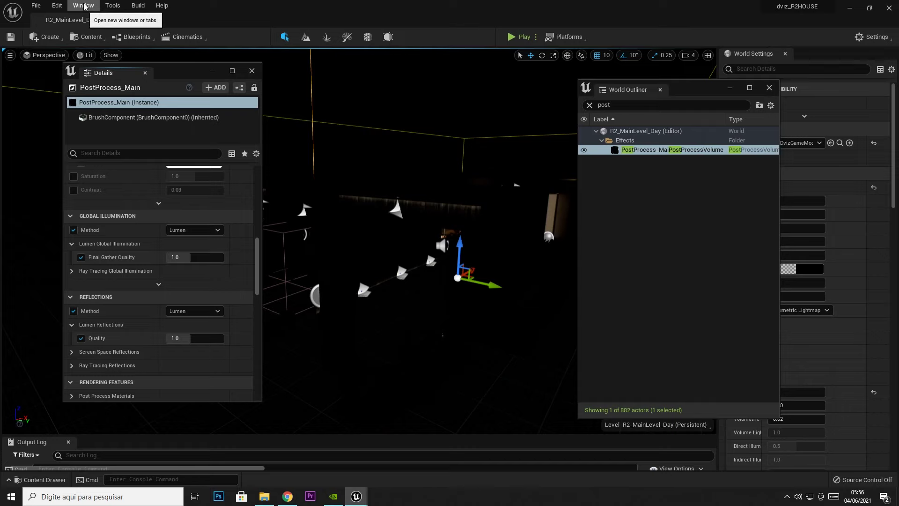
left_click(57, 6)
Check Lumen GI and reflections in Project Settings > Rendering, then close it and the floating Outliner.
left_click(93, 149)
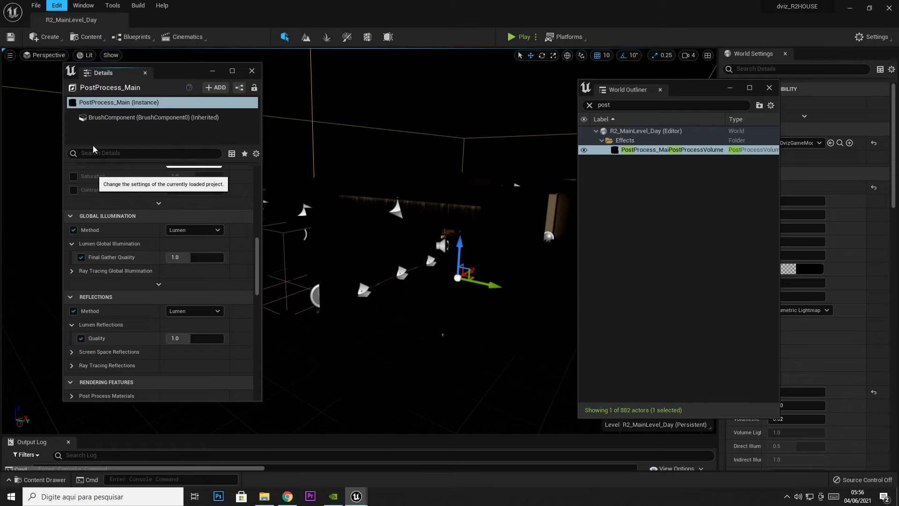
scroll(376, 336, "down", 1)
scroll(376, 334, "down", 3)
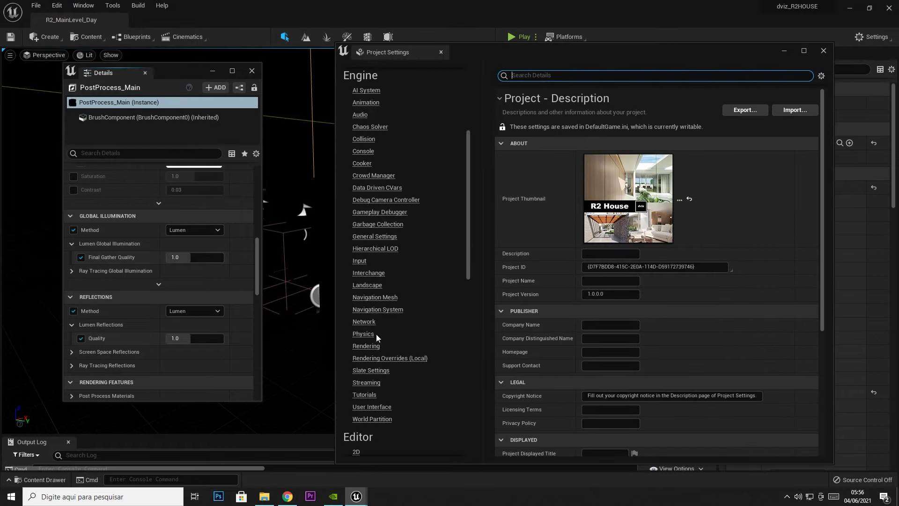
left_click(374, 346)
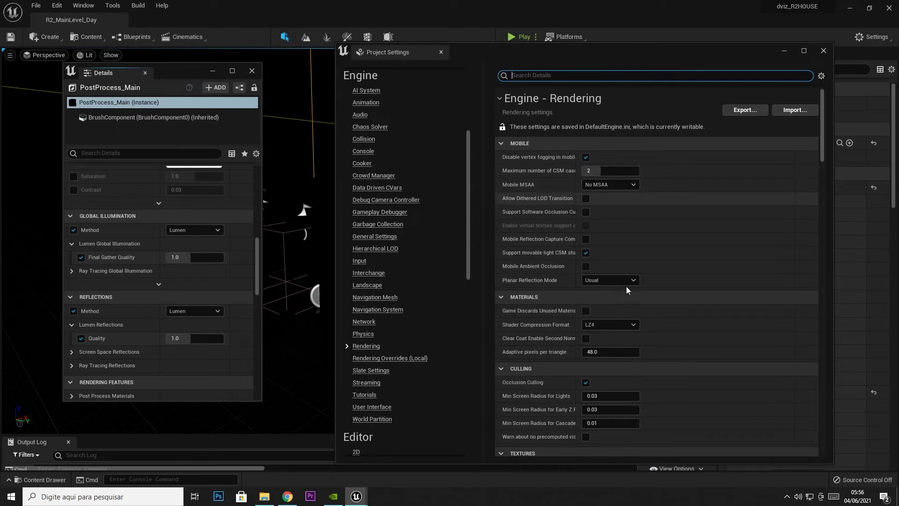
scroll(628, 290, "down", 5)
scroll(646, 336, "down", 5)
scroll(646, 336, "down", 5)
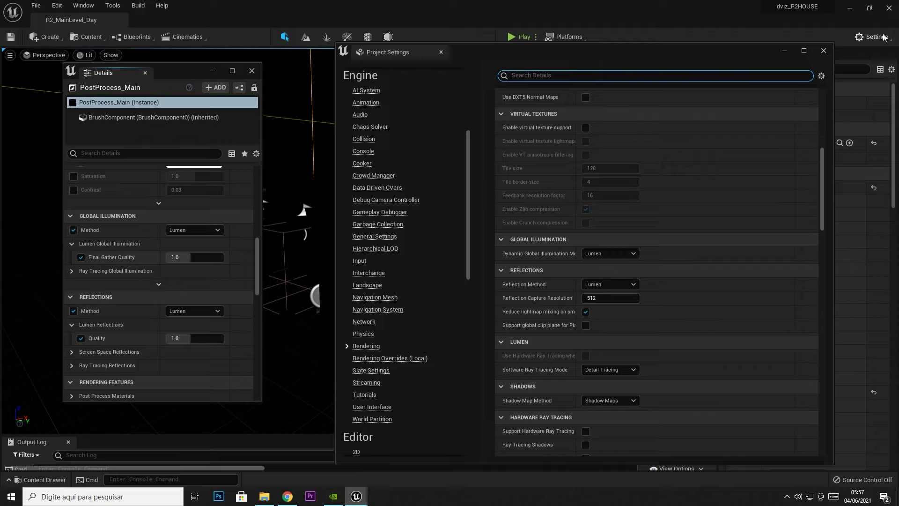
left_click(824, 51)
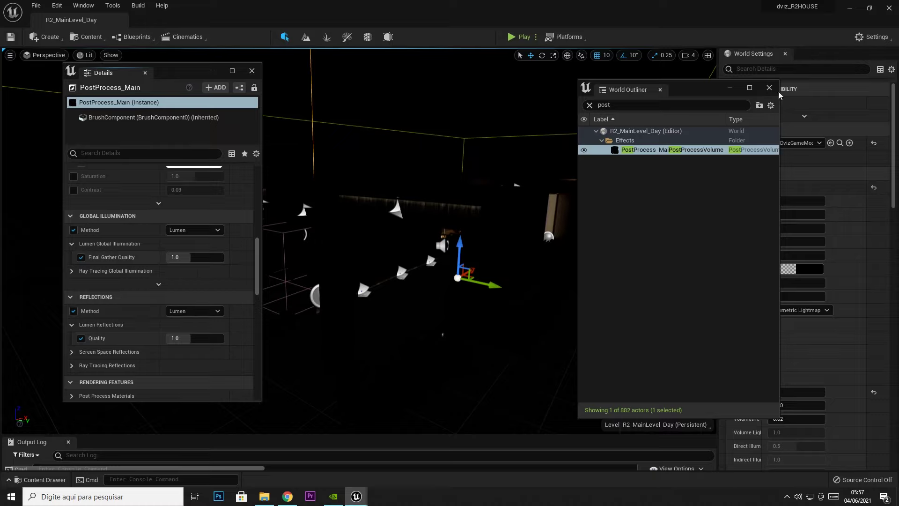
left_click(775, 92)
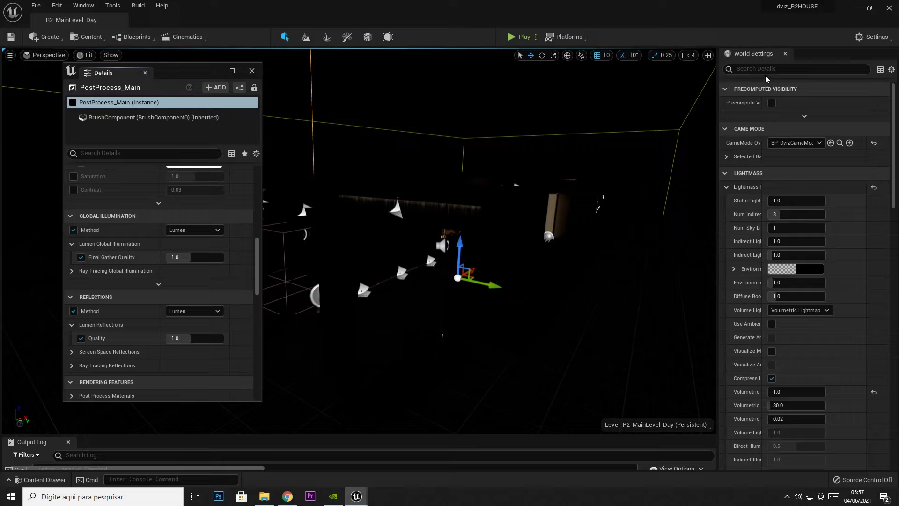
Search the World Settings for 'dire', then clear the unsuccessful filter.
left_click(769, 70)
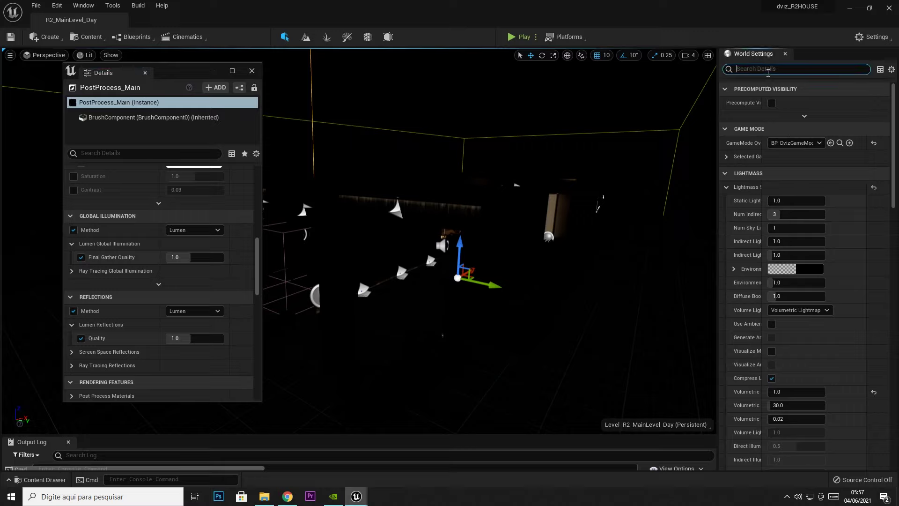
type("dire")
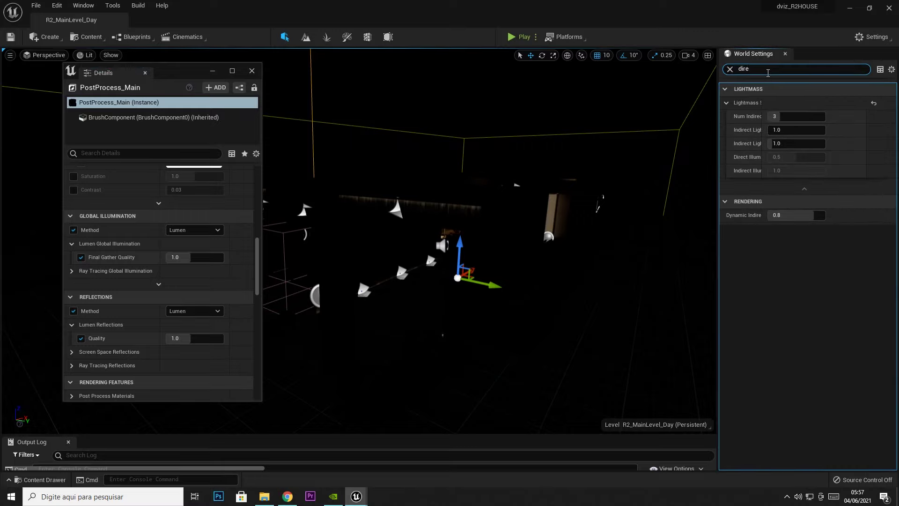
left_click(730, 68)
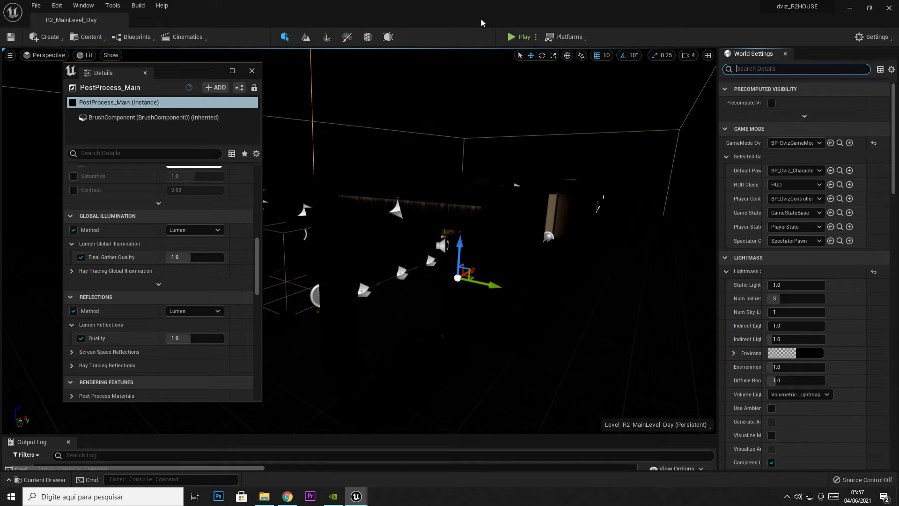
Reopen the World Outliner, filter it by 'dire', and select MainMovableLight.
left_click(83, 5)
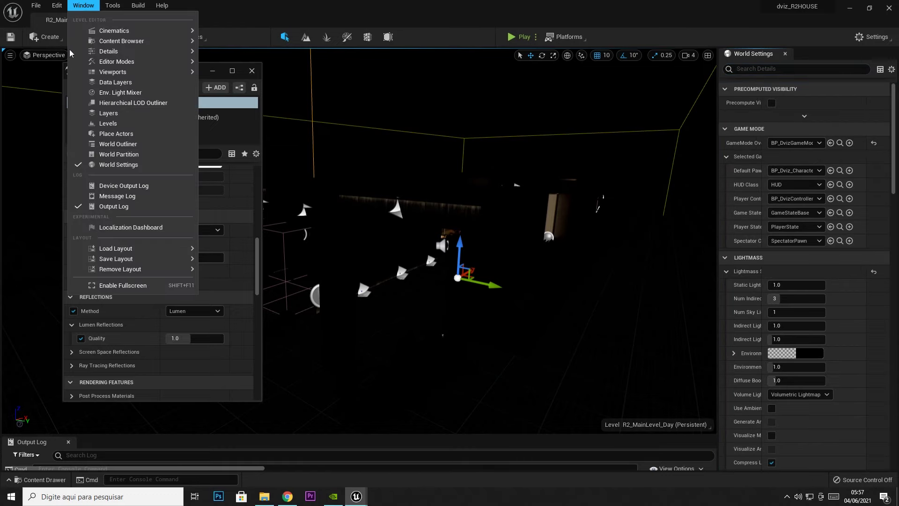
left_click(118, 144)
left_click(642, 109)
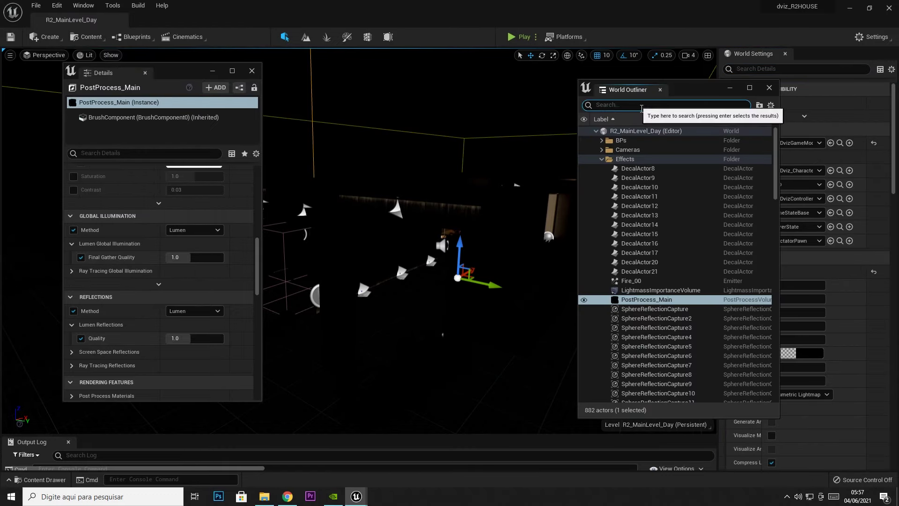
type("dire")
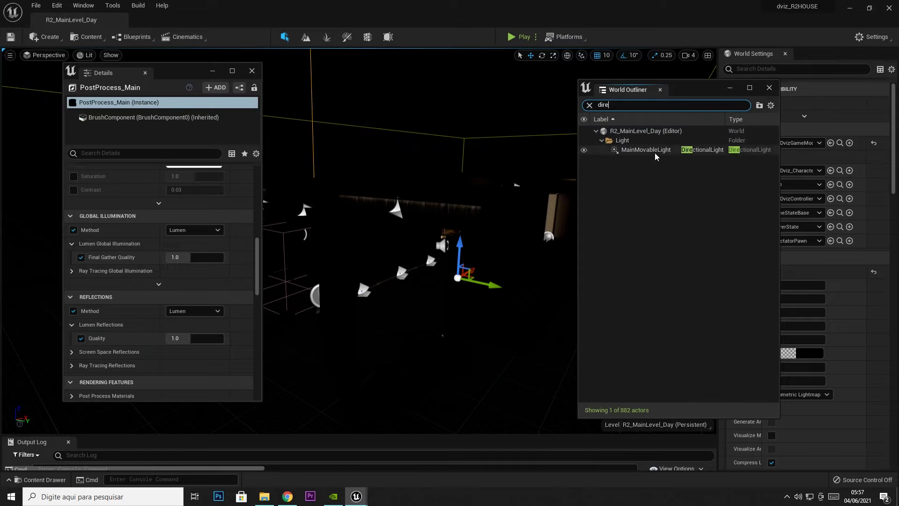
left_click(654, 150)
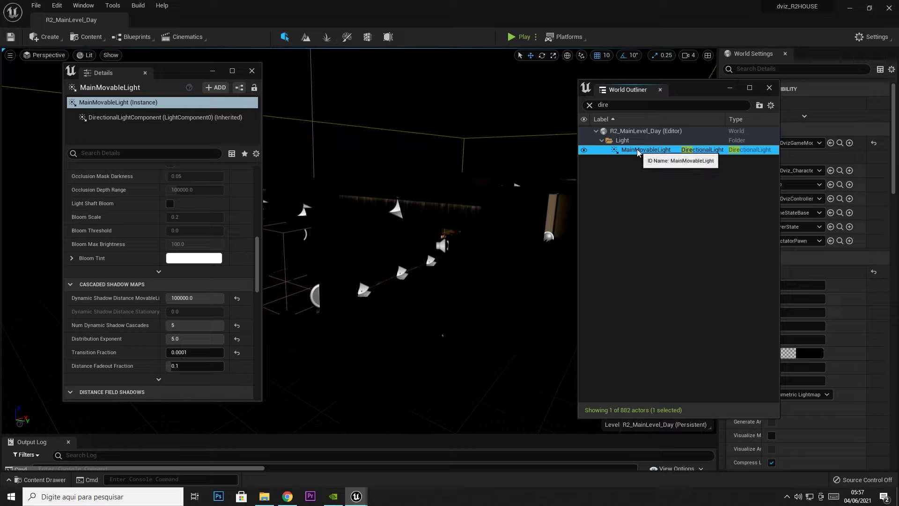
Raise MainMovableLight's intensity to 3.0 lux, stepping through 1 and 2 lux.
left_click_drag(257, 289, 257, 218)
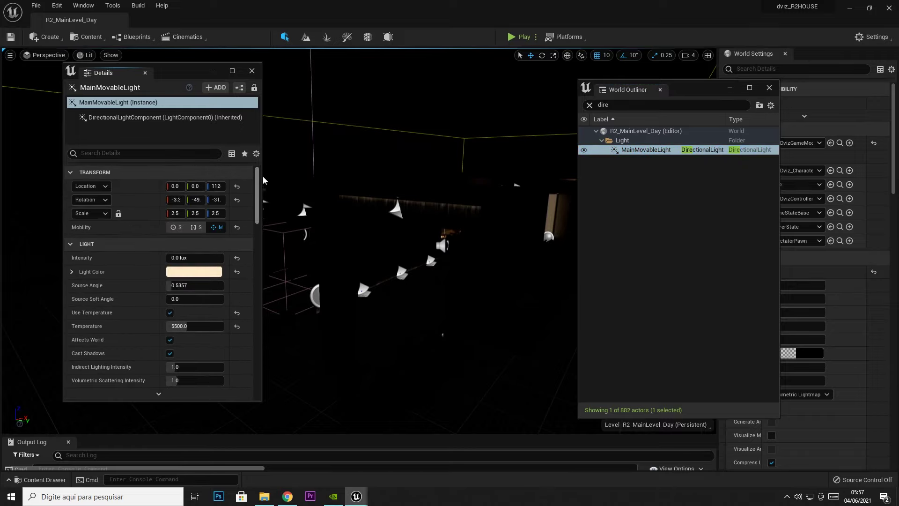
left_click(182, 257)
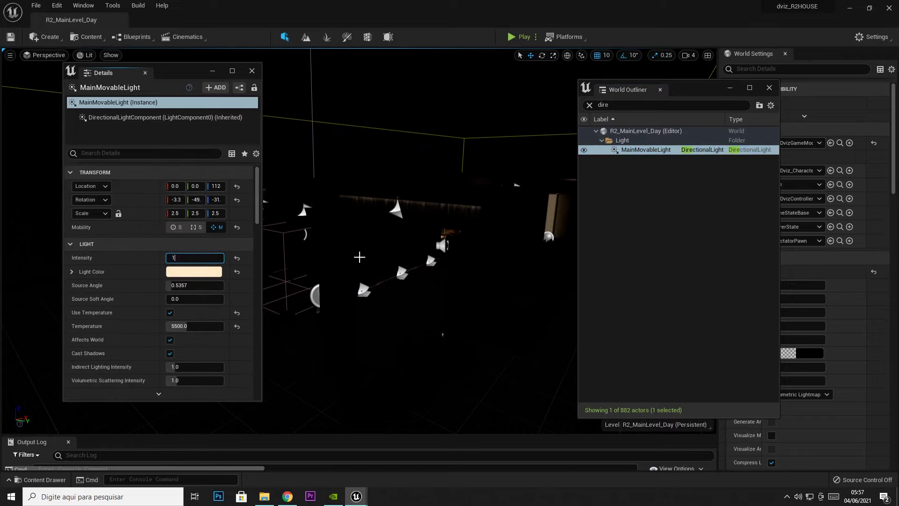
key("Return")
type("2")
key("Return")
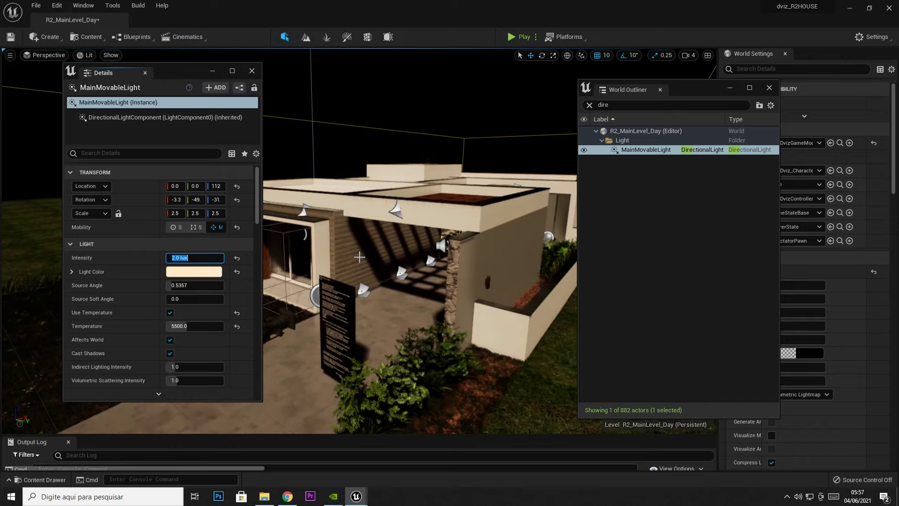
type("3")
key("Return")
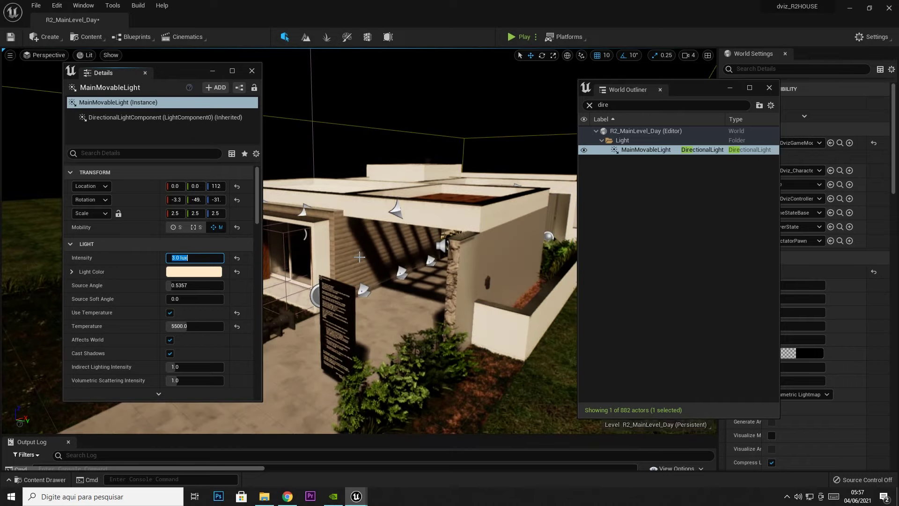
Turn off Game View and frame the dining room in the viewport.
mouse_move(359, 257)
right_mouse_down()
mouse_move(389, 255)
mouse_move(511, 343)
mouse_move(412, 283)
right_mouse_up()
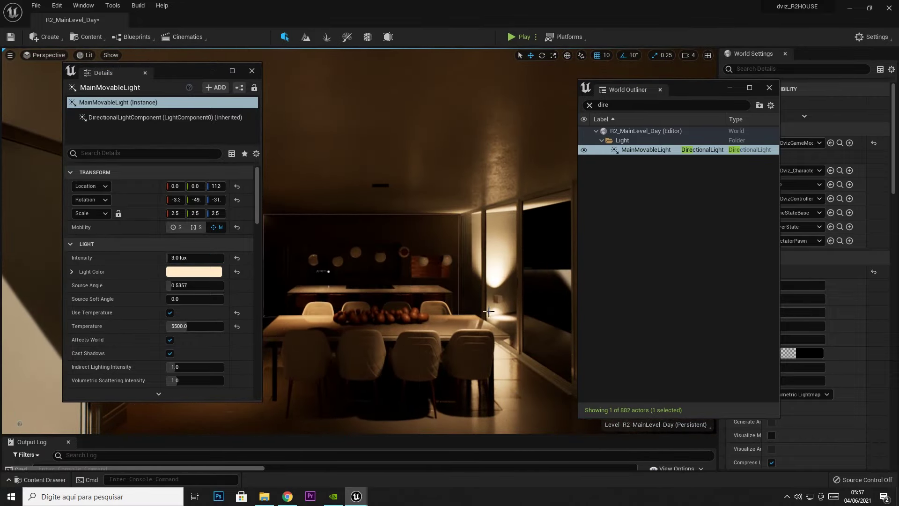
key("g")
right_click_drag(461, 288, 461, 289)
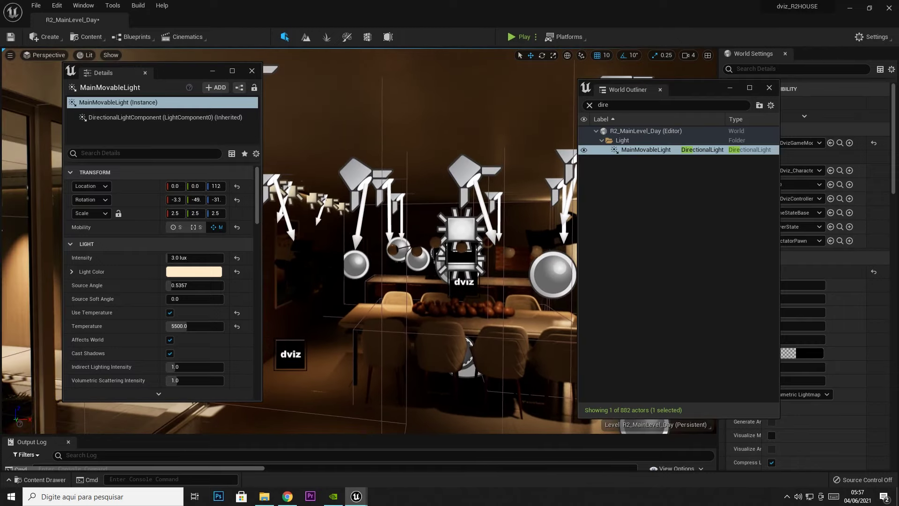
right_click_drag(522, 262, 522, 263)
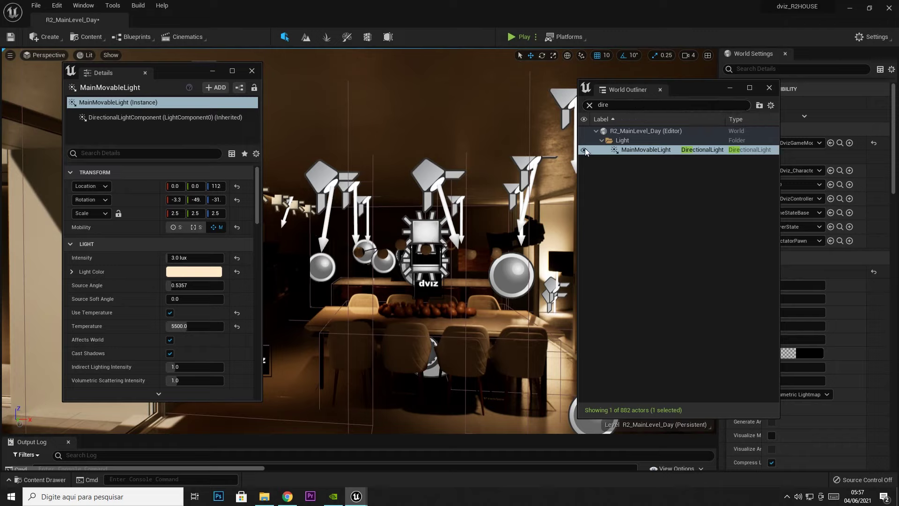
Clear the Outliner filter, collapse the Effects folder, and hide MainMovableLight.
left_click(590, 105)
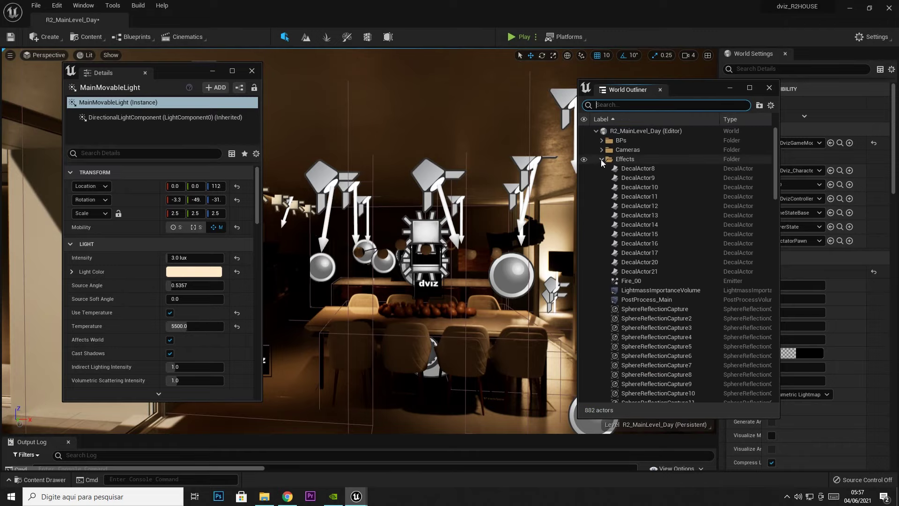
left_click(600, 159)
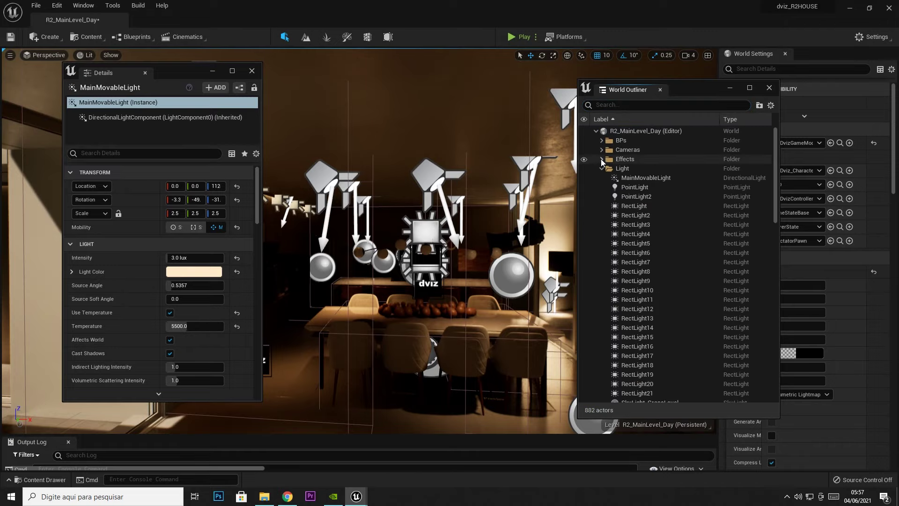
left_click(634, 178)
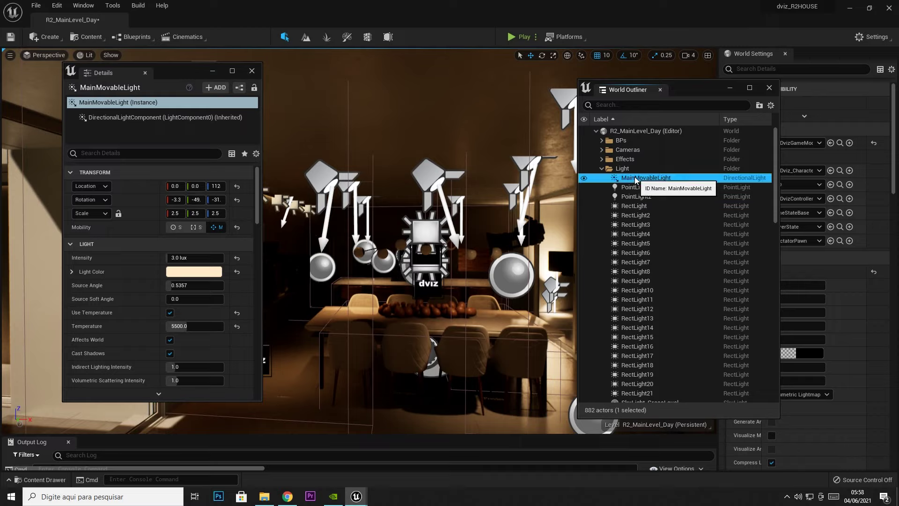
left_click(584, 178)
Delete all 21 rect lights, RectLight through RectLight21.
left_click(635, 206)
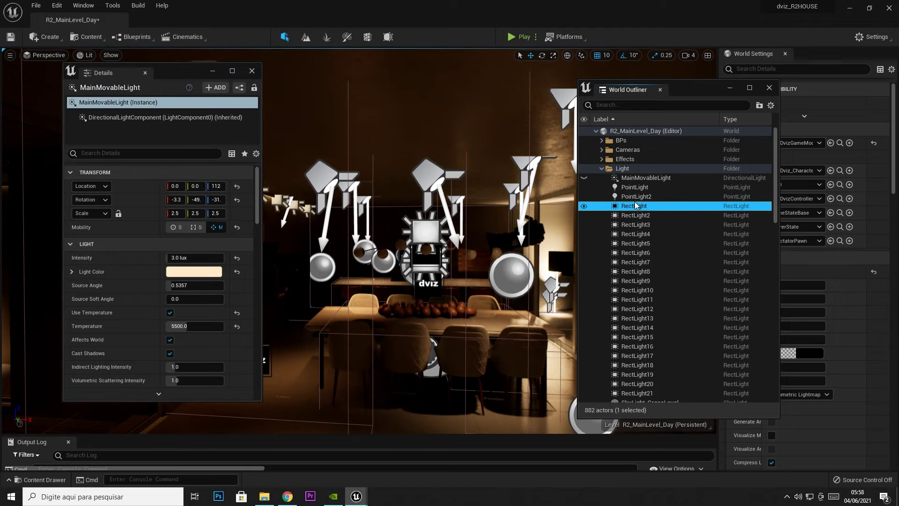
scroll(630, 235, "down", 5)
left_click(631, 258, "shift")
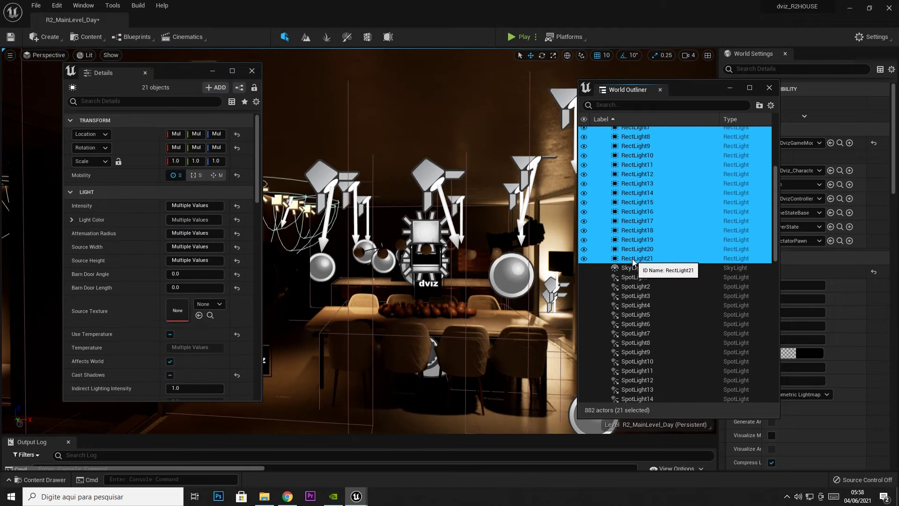
scroll(643, 262, "down", 2)
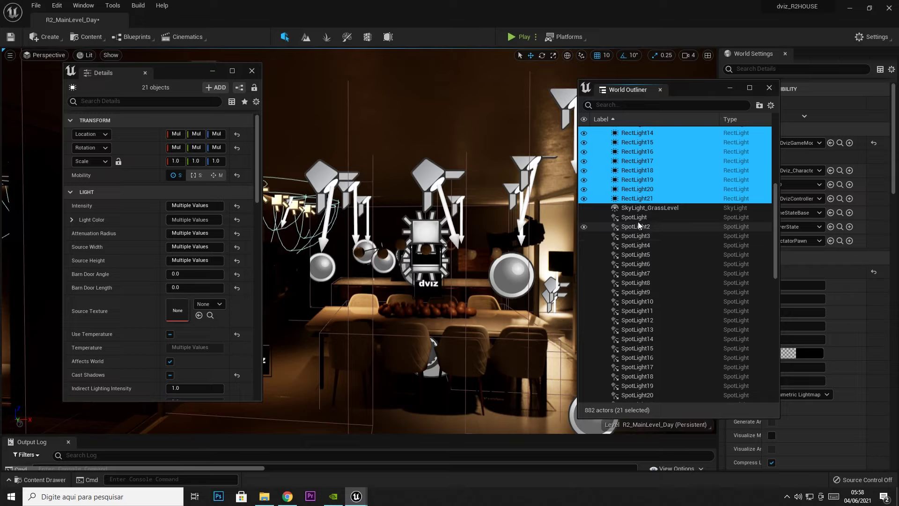
key("Delete")
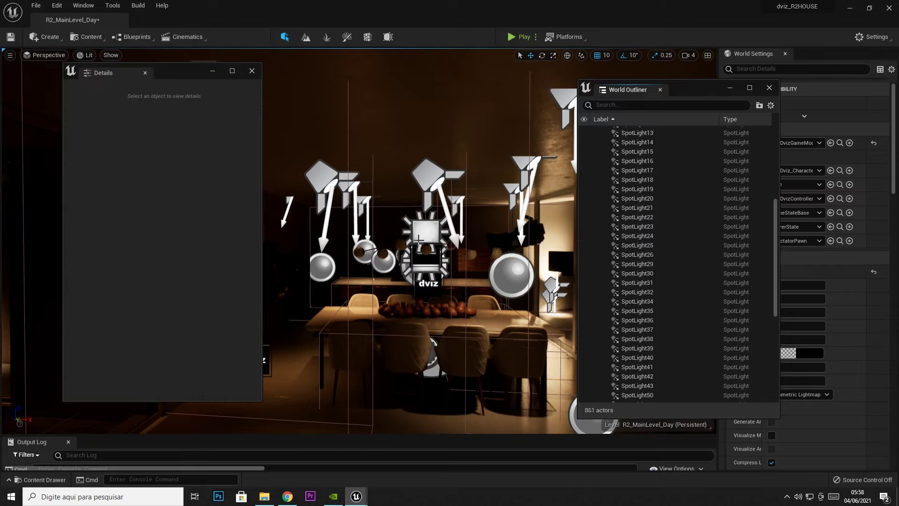
Delete all 57 spot lights, SpotLight through SpotLight66.
scroll(653, 168, "up", 5)
scroll(636, 174, "up", 3)
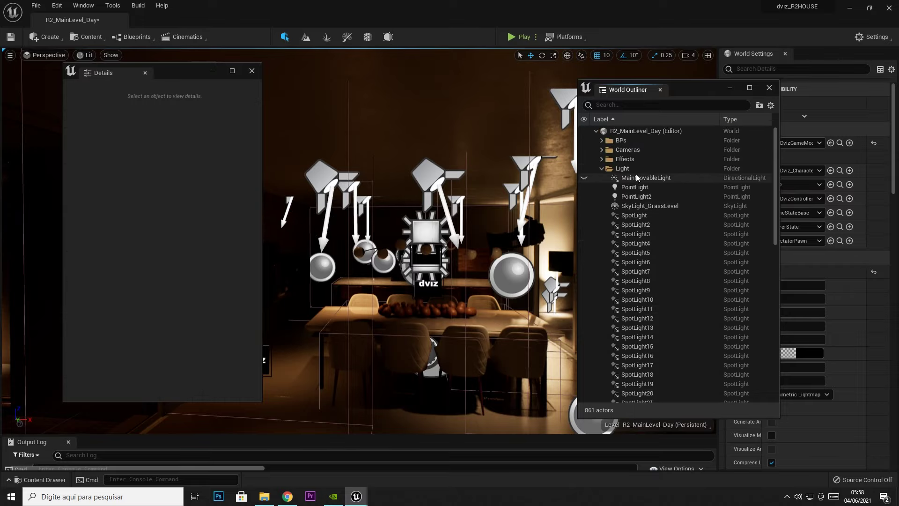
left_click(629, 207)
scroll(645, 263, "down", 5)
scroll(659, 342, "down", 5)
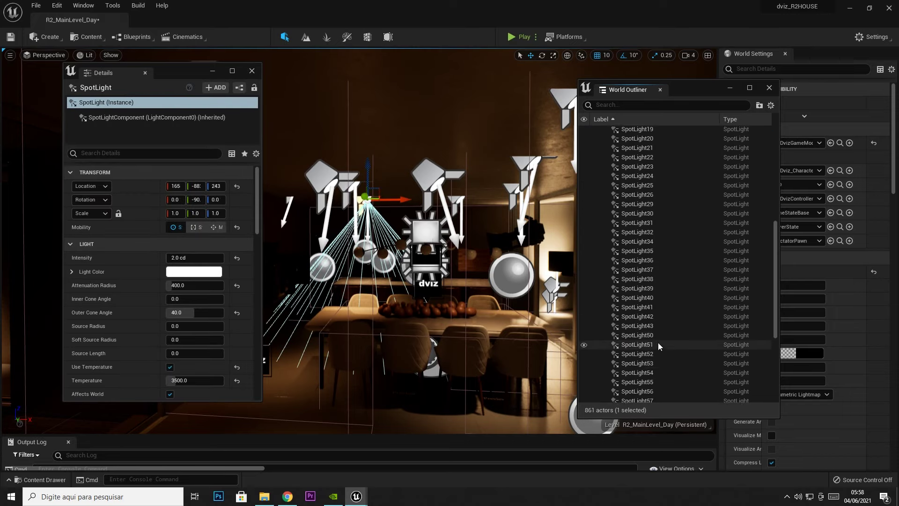
left_click(629, 310, "shift")
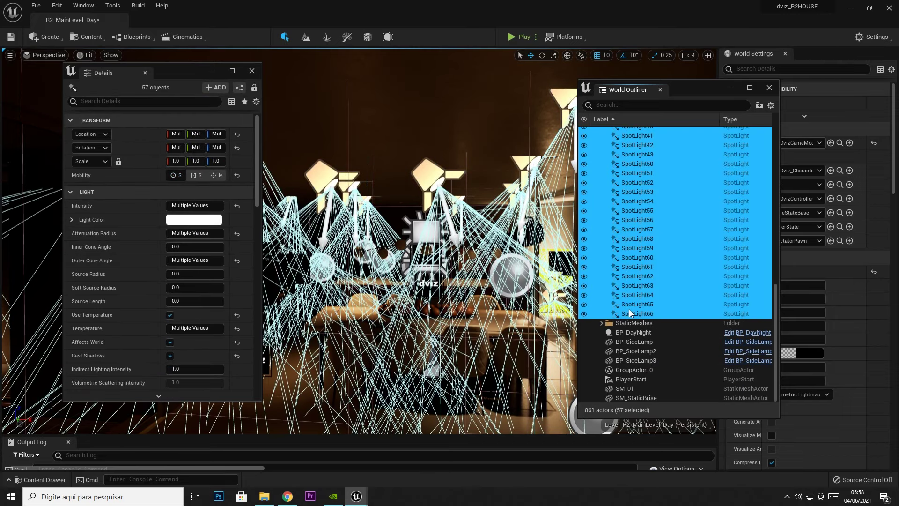
key("Delete")
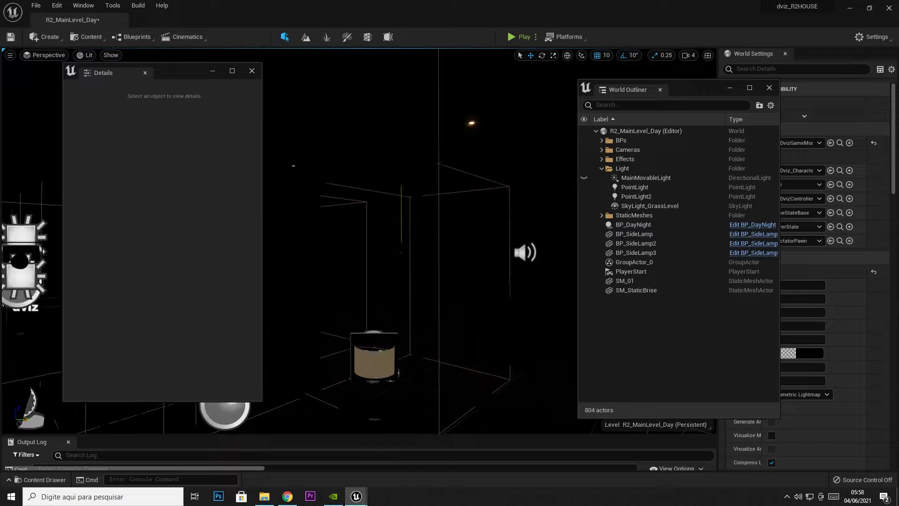
Select MainMovableLight and toggle its visibility off and back on to compare.
mouse_move(417, 234)
right_mouse_down()
mouse_move(398, 262)
mouse_move(389, 244)
right_mouse_up()
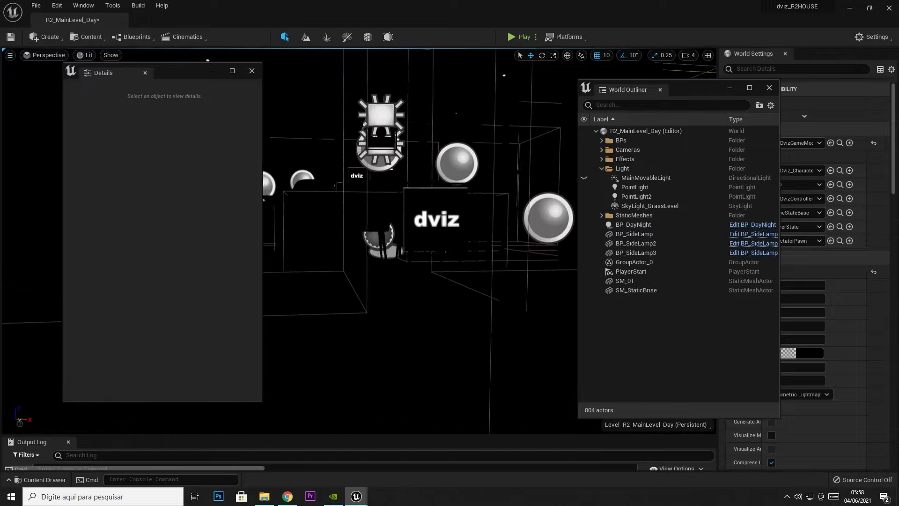
right_click_drag(512, 199, 511, 196)
left_click(648, 177)
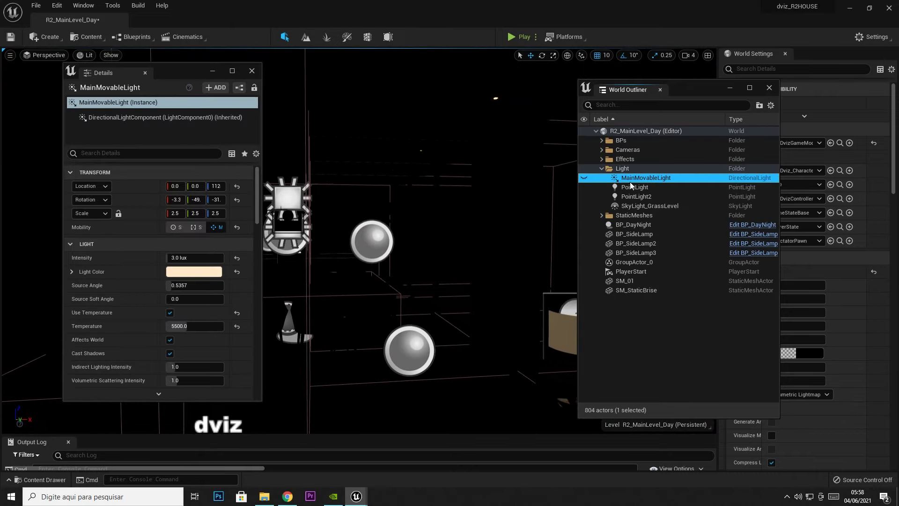
left_click(584, 178)
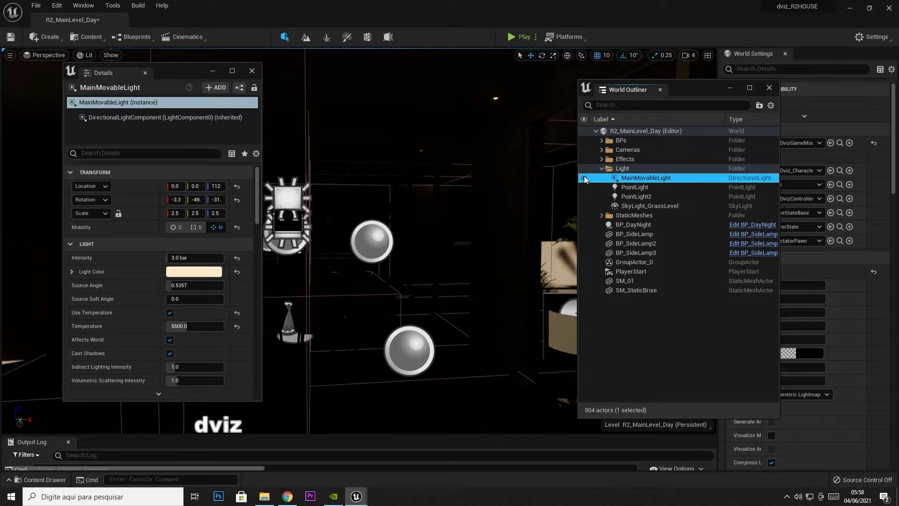
left_click(584, 178)
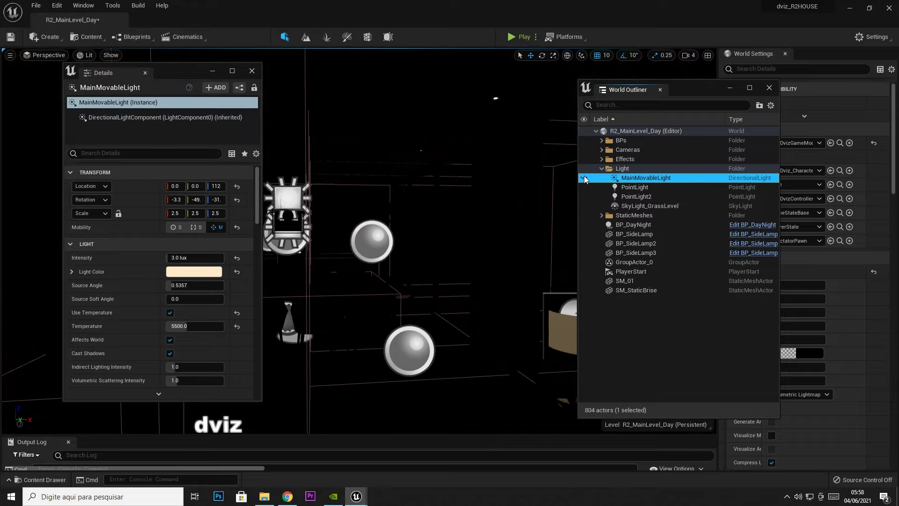
left_click(584, 178)
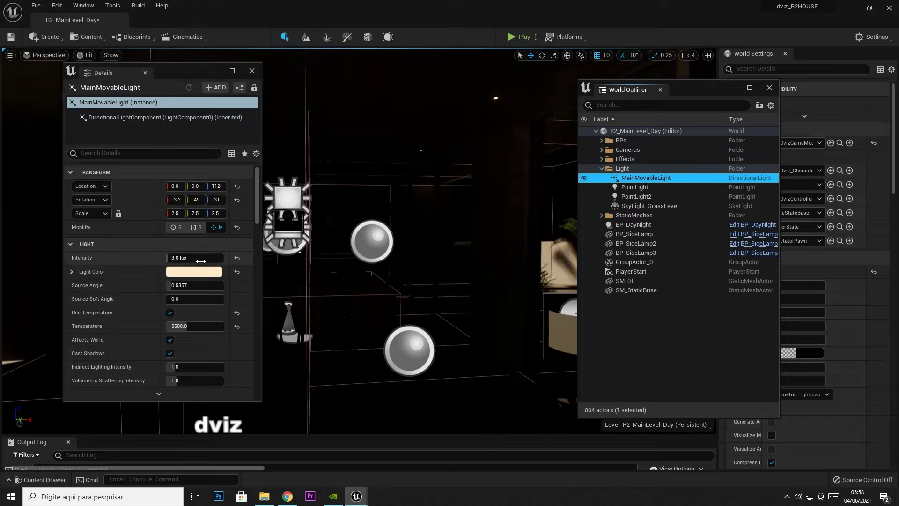
Set MainMovableLight's intensity to 10 lux, then 20 lux.
left_click(200, 262)
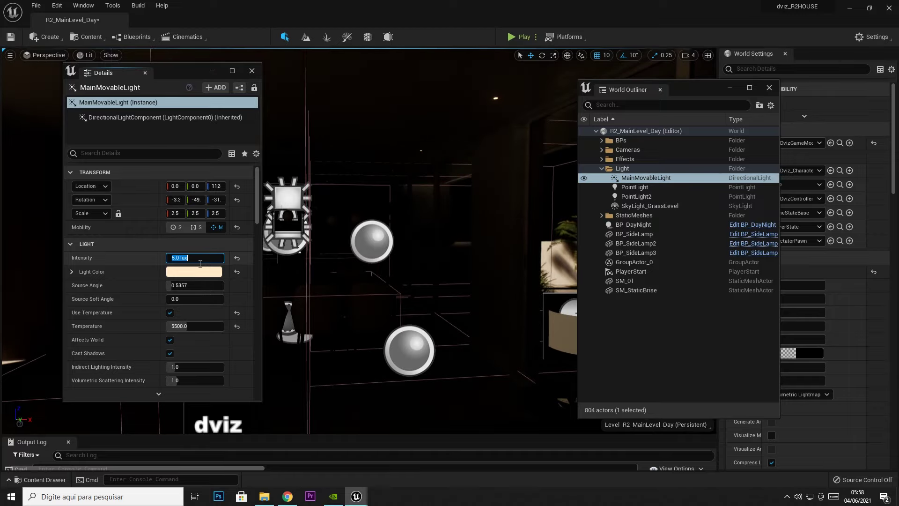
type("10")
key("Return")
type("20")
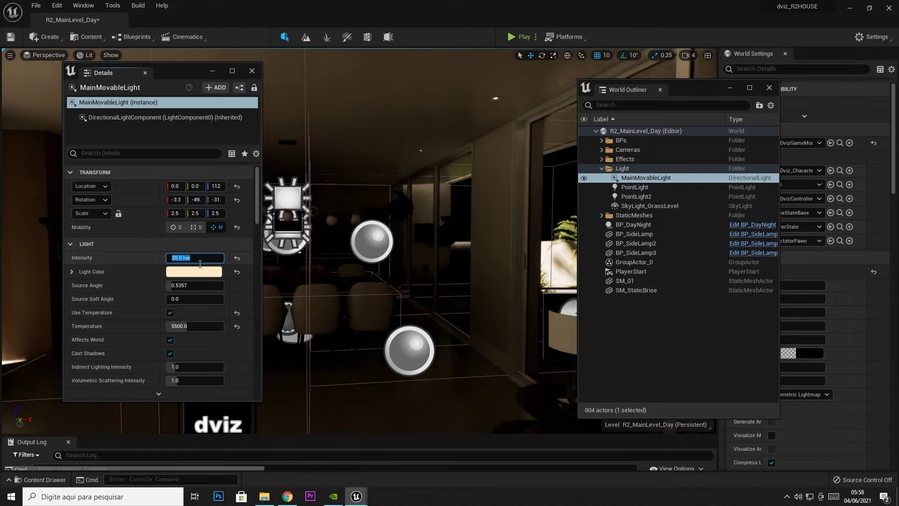
key("Return")
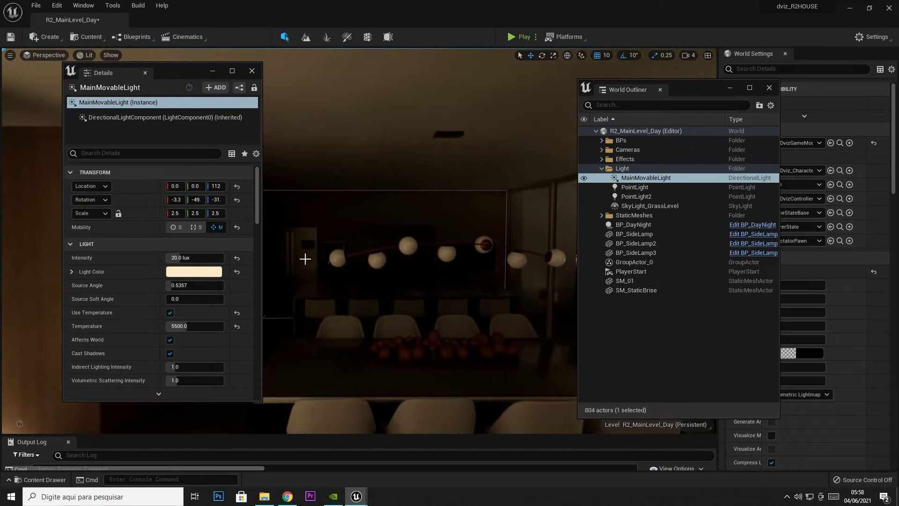
left_click(195, 258)
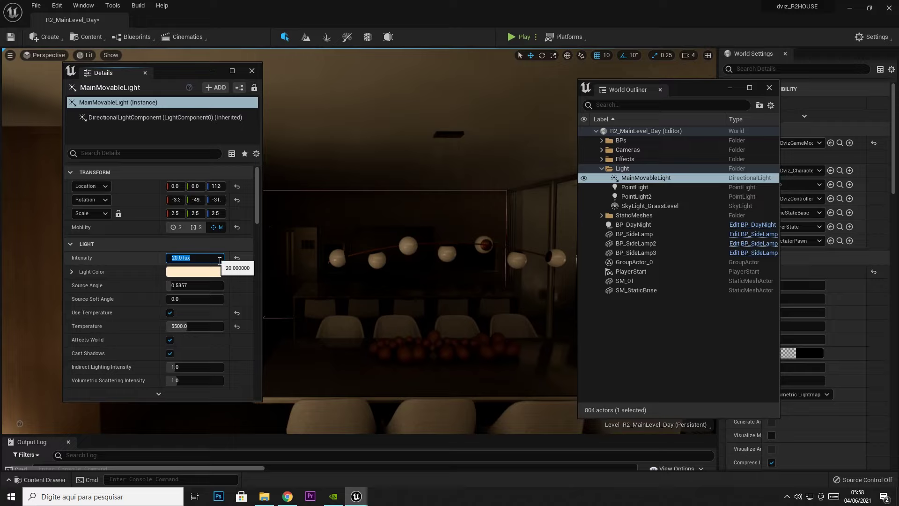
Set MainMovableLight's intensity to 6 lux and its indirect lighting intensity to 20.
type("6")
key("Return")
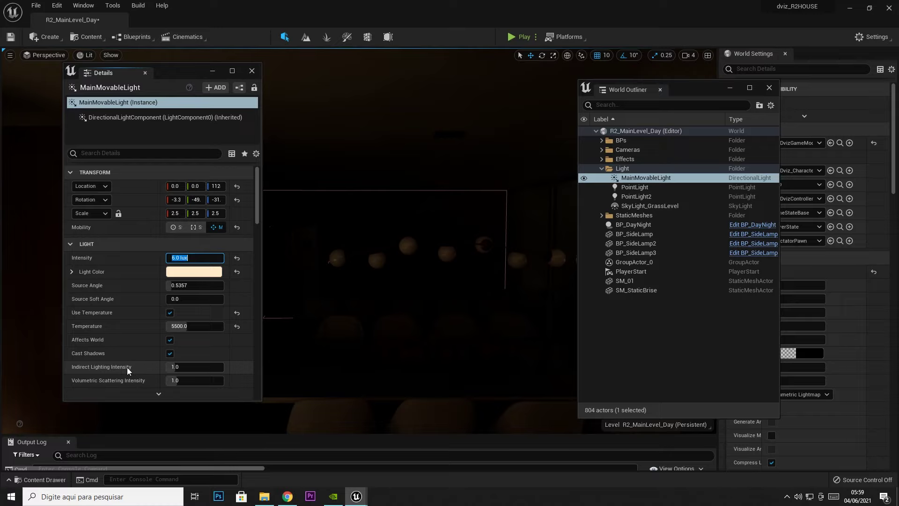
left_click(177, 368)
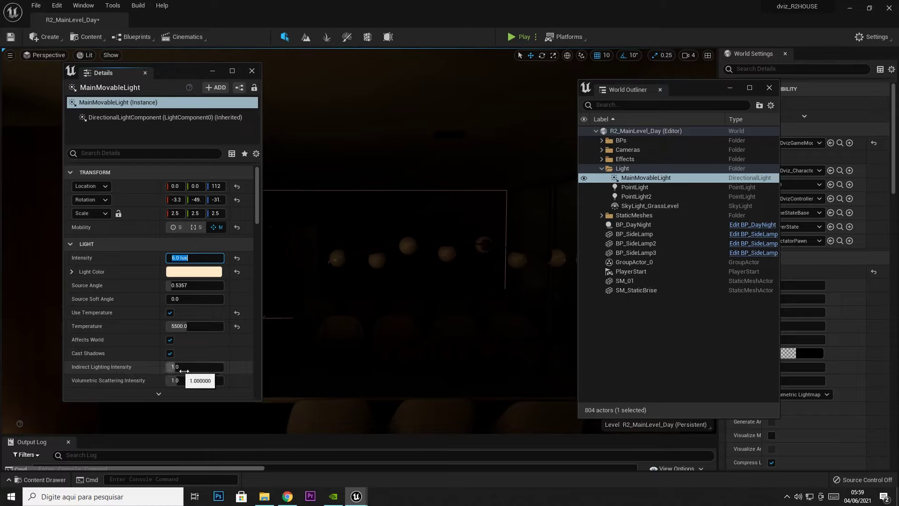
type("2")
key("Return")
type("3")
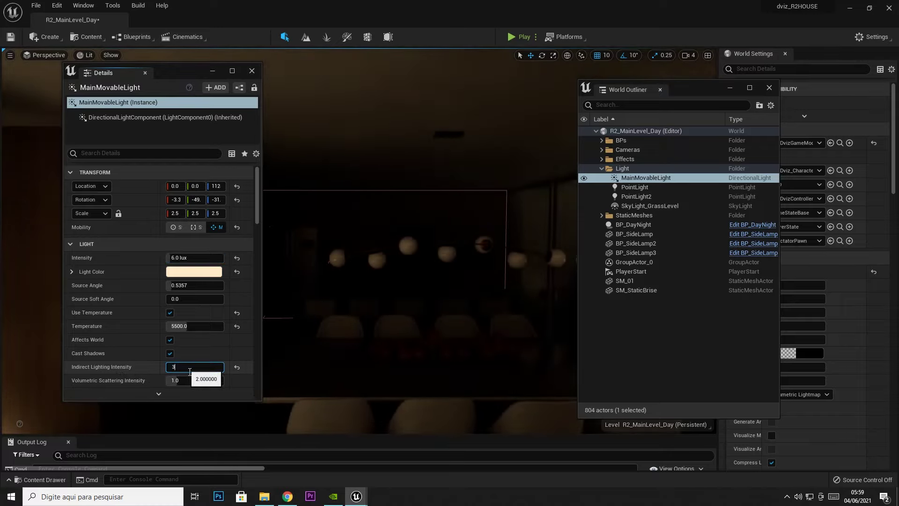
key("Return")
key("Return")
type("20")
key("Return")
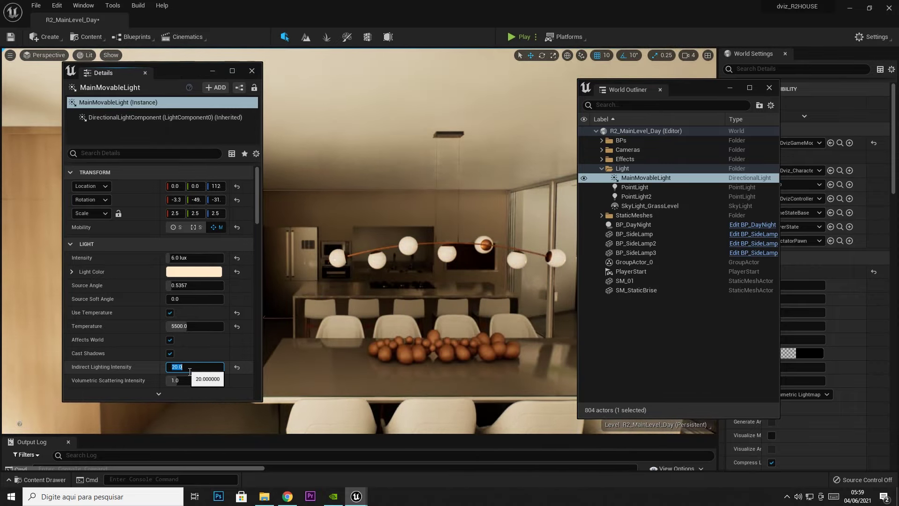
Set the light temperature to 6500 while viewing the hallway.
right_click_drag(327, 281, 356, 281)
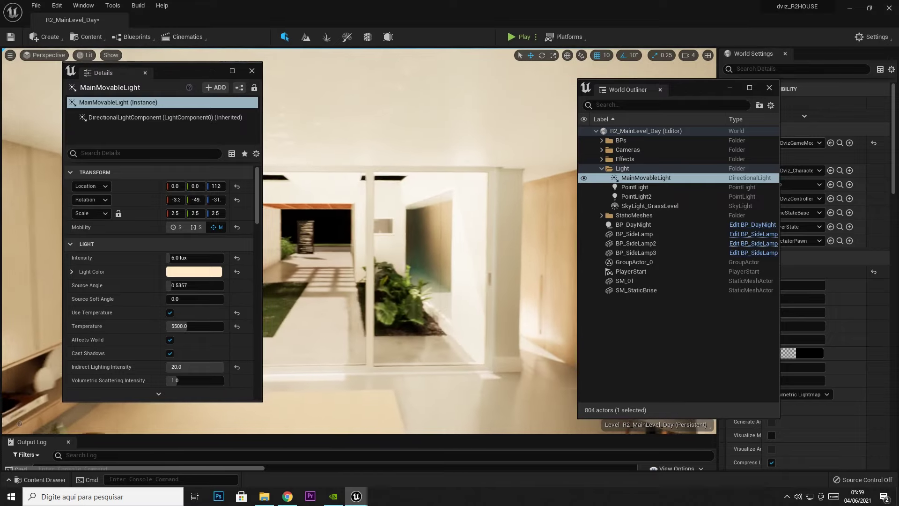
right_click_drag(356, 281, 381, 279)
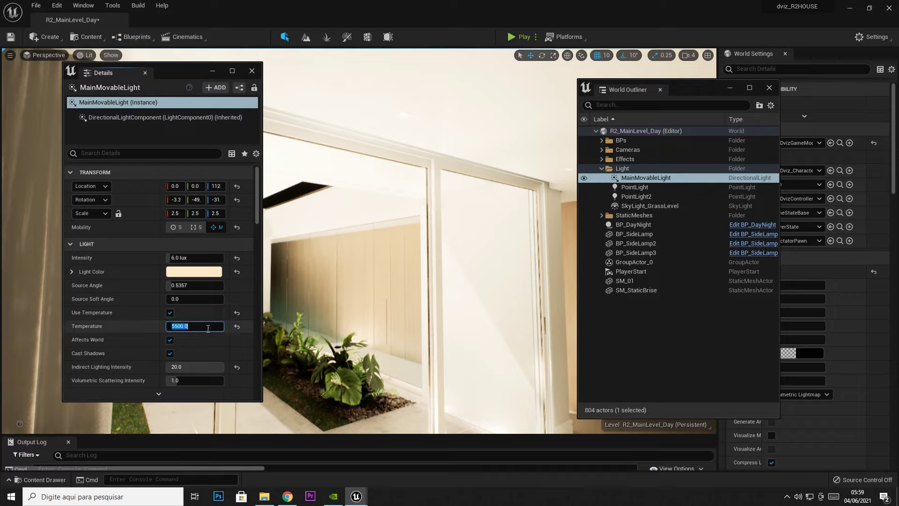
type("6500")
key("Return")
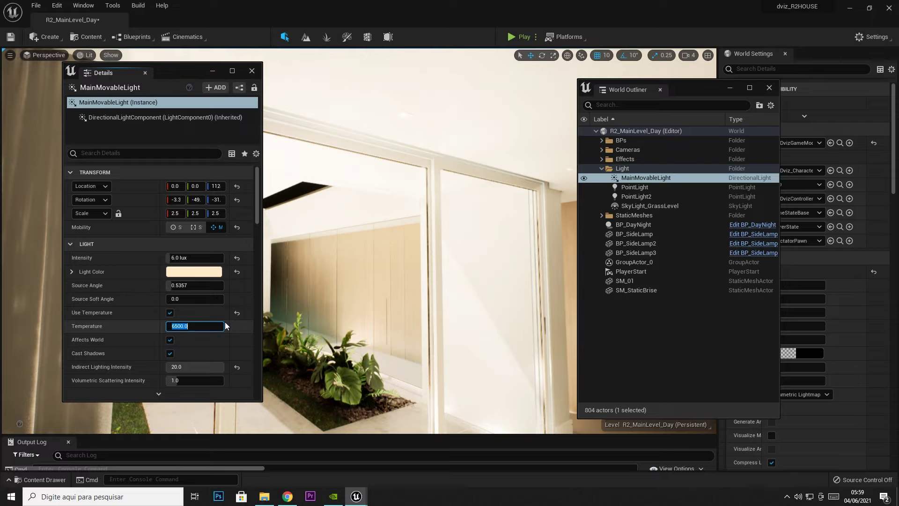
Frame the dining table and pendant lamp, and rearrange the floating Outliner and Details windows.
right_click_drag(410, 293, 412, 290)
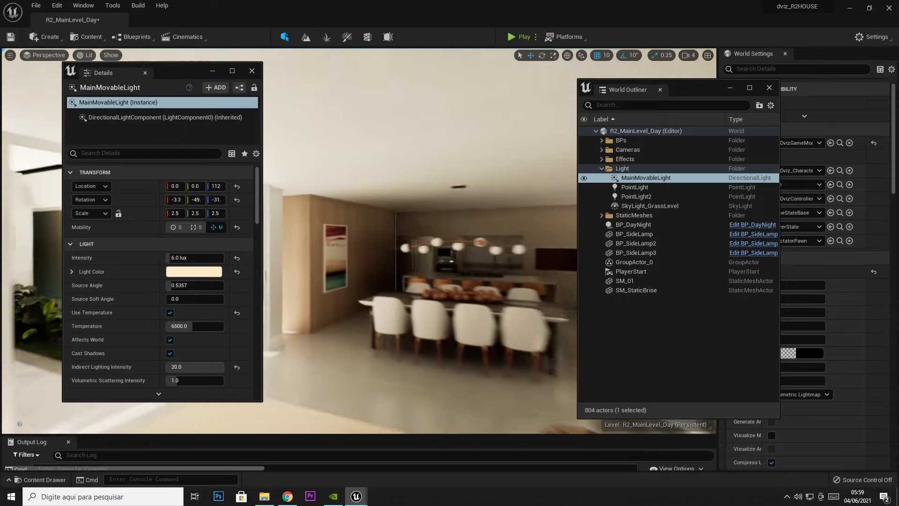
right_click_drag(474, 284, 475, 284)
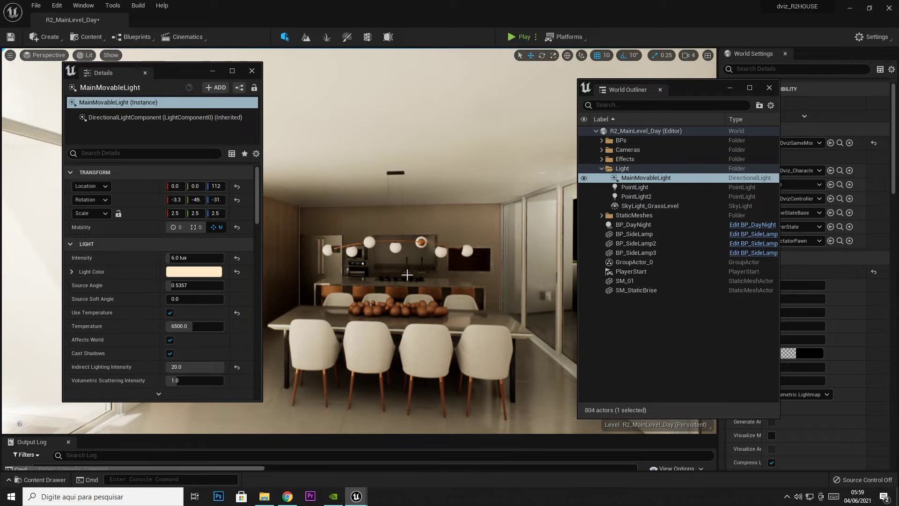
scroll(426, 292, "up", 5)
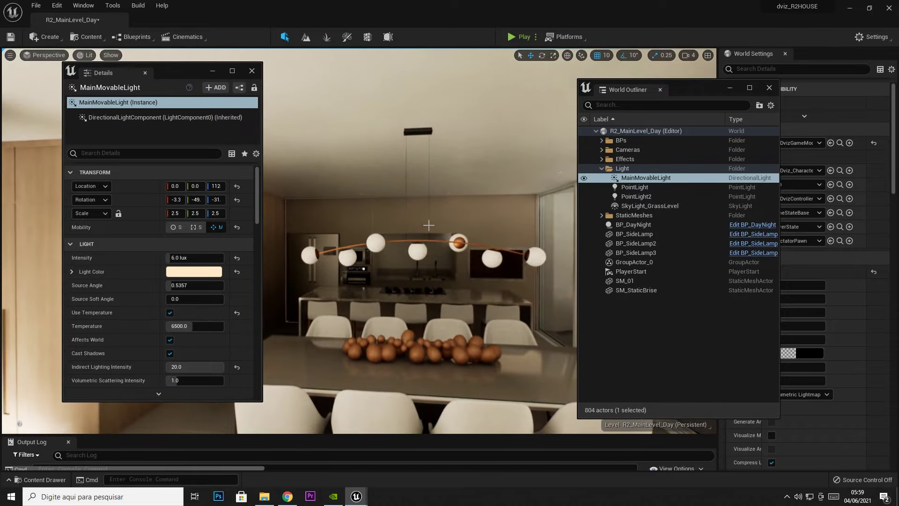
left_click_drag(695, 93, 695, 83)
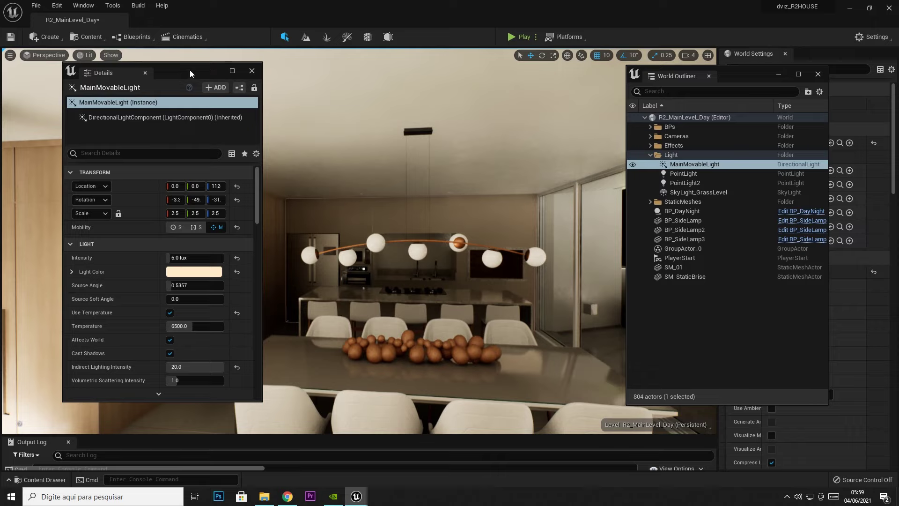
left_click_drag(190, 73, 145, 73)
right_click_drag(472, 284, 471, 284)
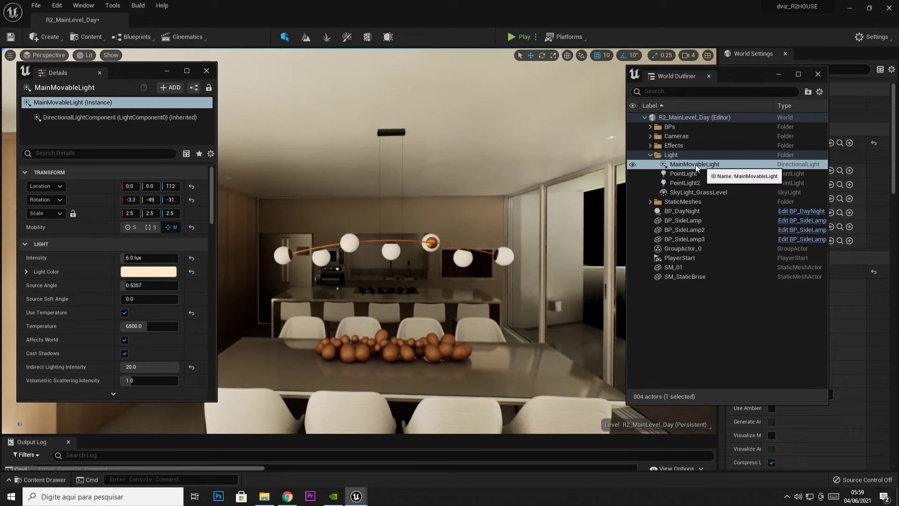
Hide MainMovableLight and select SkyLight_GrassLevel for editing.
left_click(630, 164)
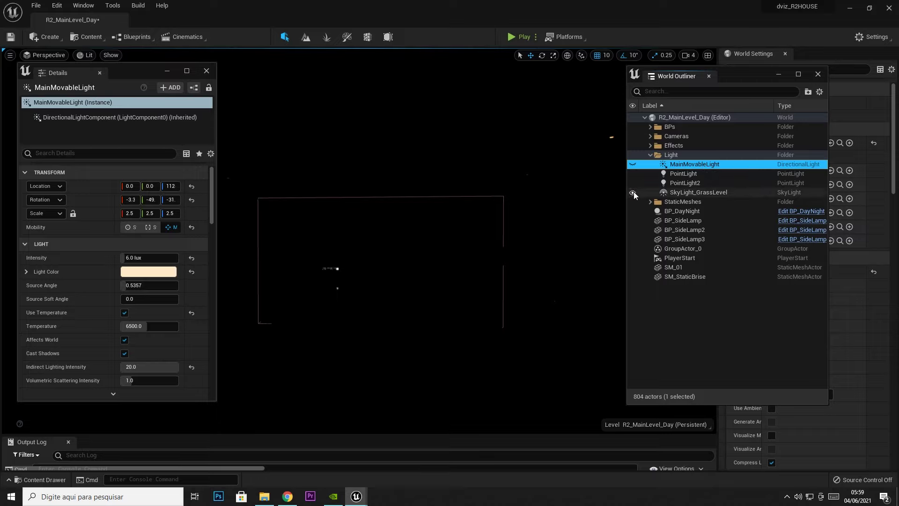
left_click(693, 194)
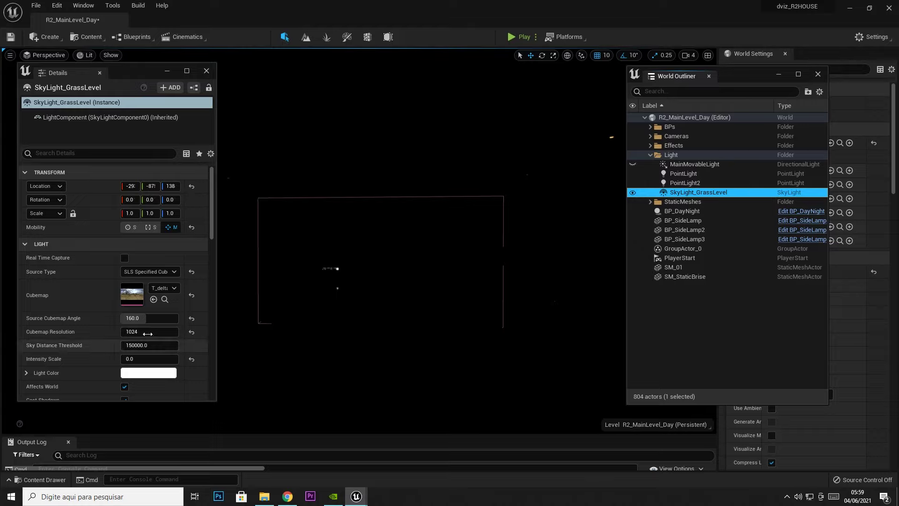
scroll(146, 342, "down", 3)
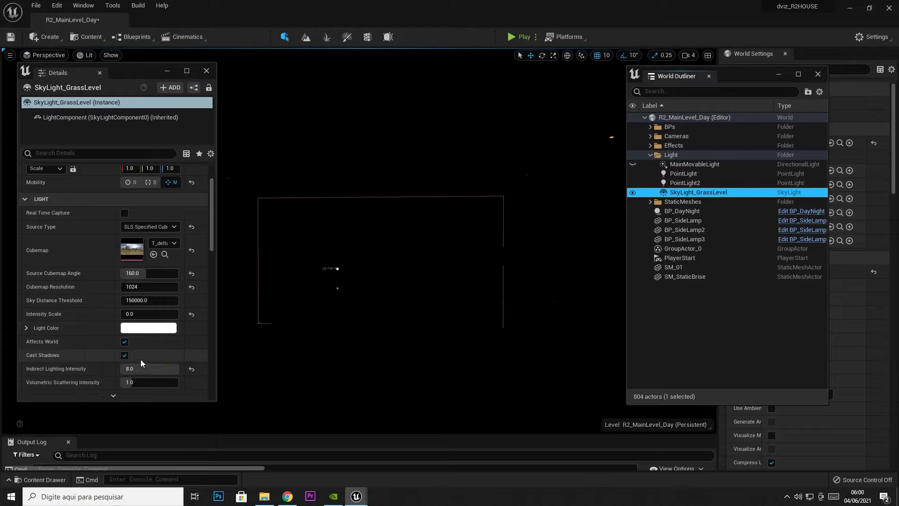
Try skylight Intensity Scale values of 1, 3 and 4.
left_click(141, 314)
type("1")
key("Return")
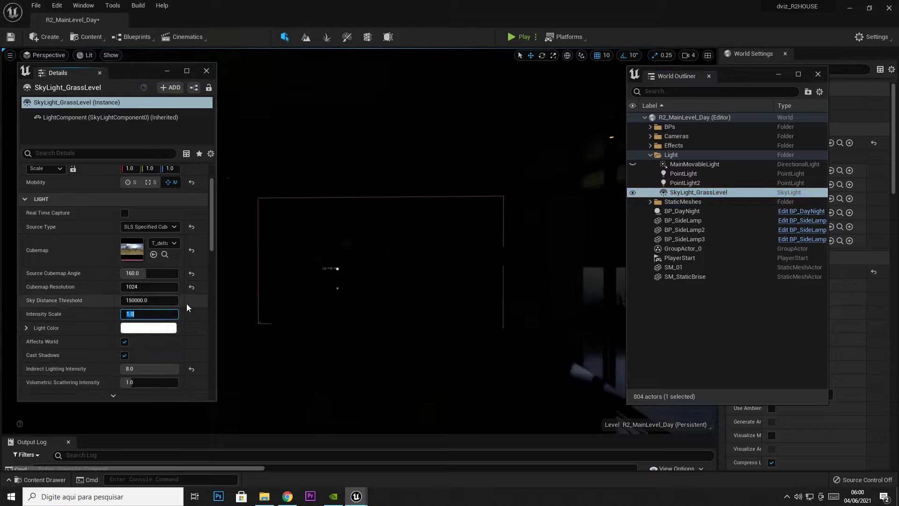
type("3")
key("Return")
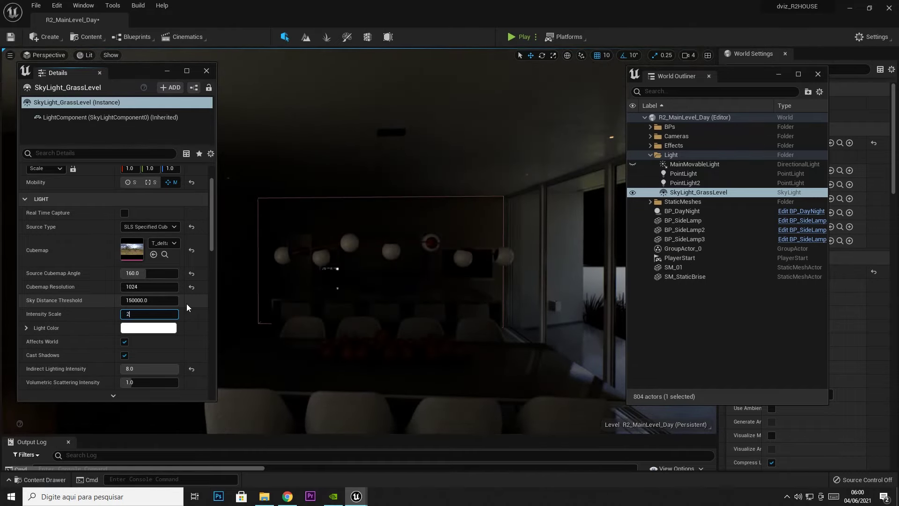
type("4")
key("Return")
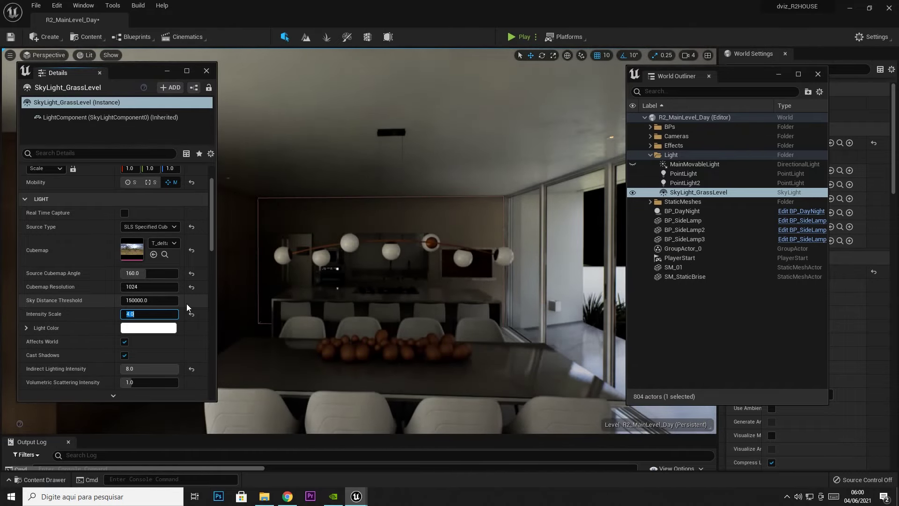
Settle the skylight Intensity Scale at 3.0, checking the facade and dining room.
right_click_drag(224, 269, 155, 269)
left_click(142, 315)
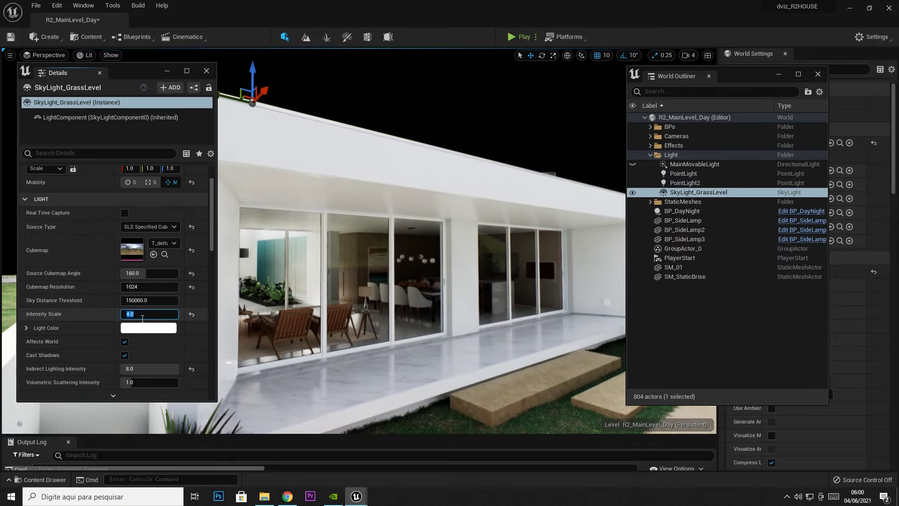
type("3")
key("Return")
right_click_drag(328, 234, 272, 234)
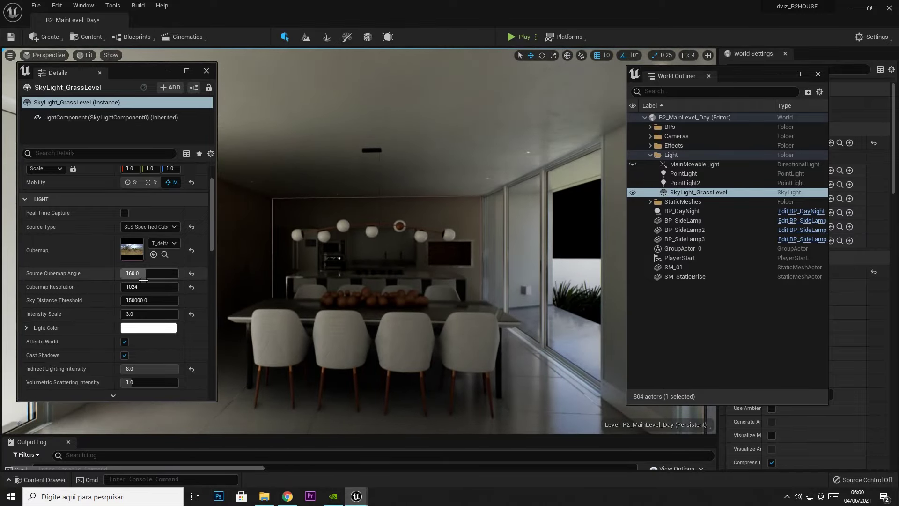
Toggle MainMovableLight and skylight visibility to compare their lighting contributions.
left_click(633, 164)
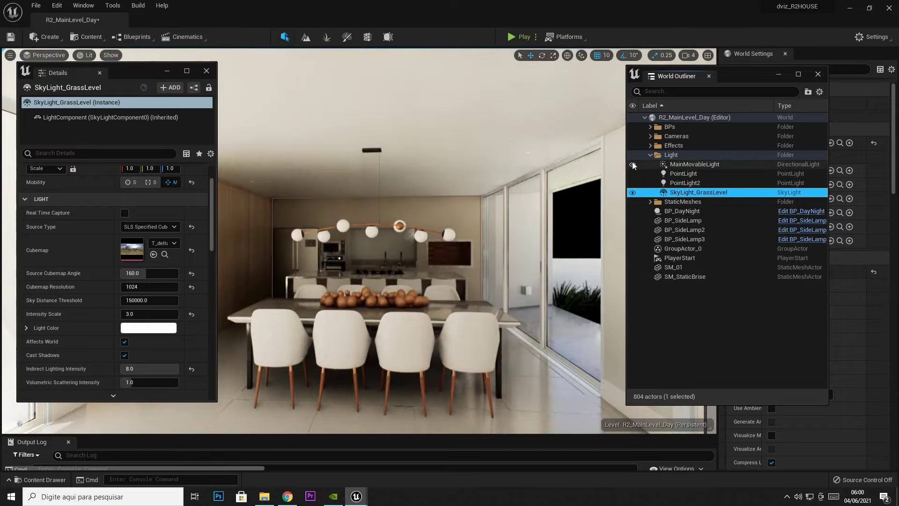
left_click(632, 164)
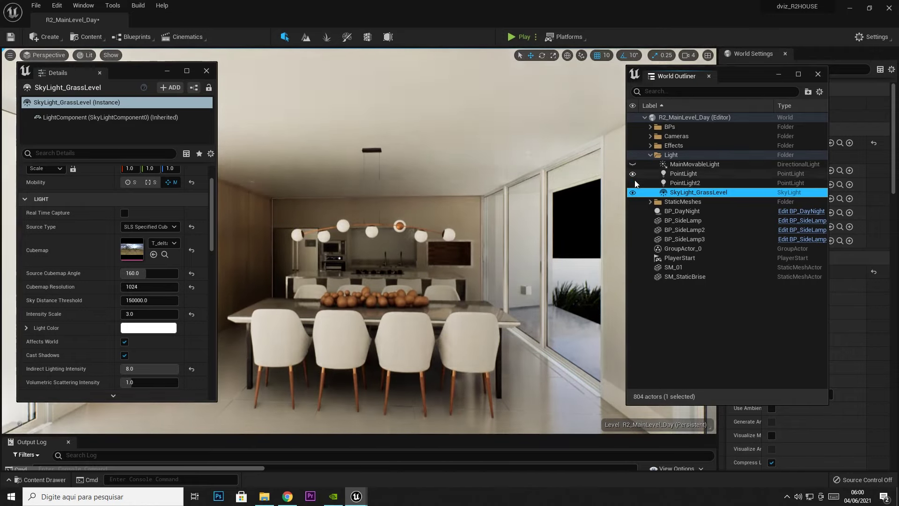
left_click(633, 192)
left_click(633, 192)
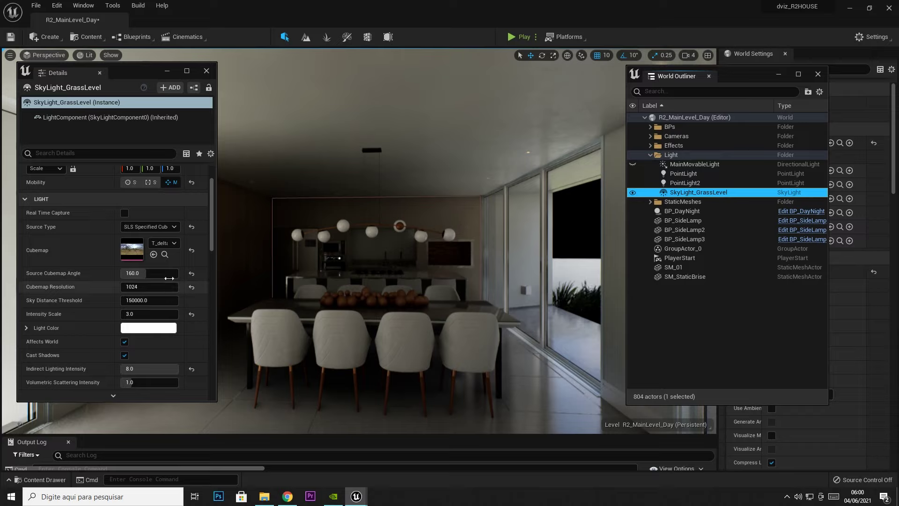
Lower the skylight Intensity Scale to 2.0, then show and select MainMovableLight.
scroll(94, 369, "down", 1)
left_click(146, 302)
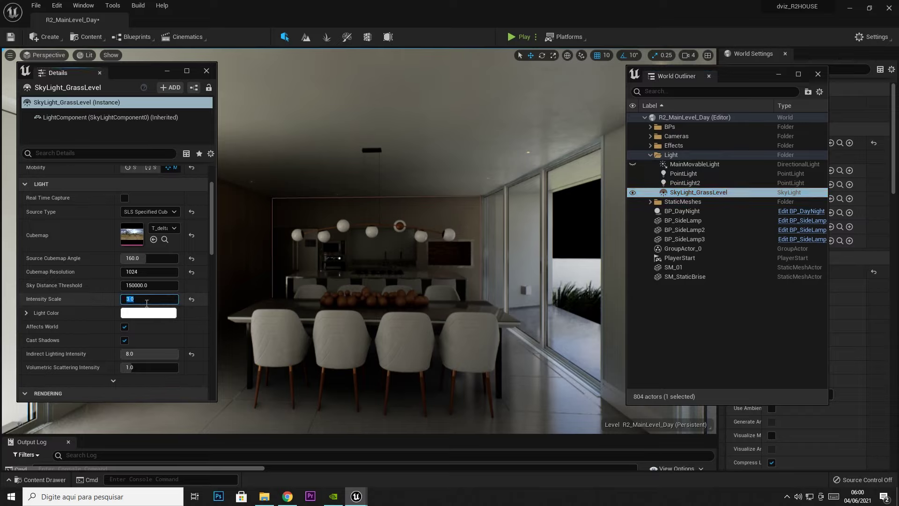
type("2")
key("Return")
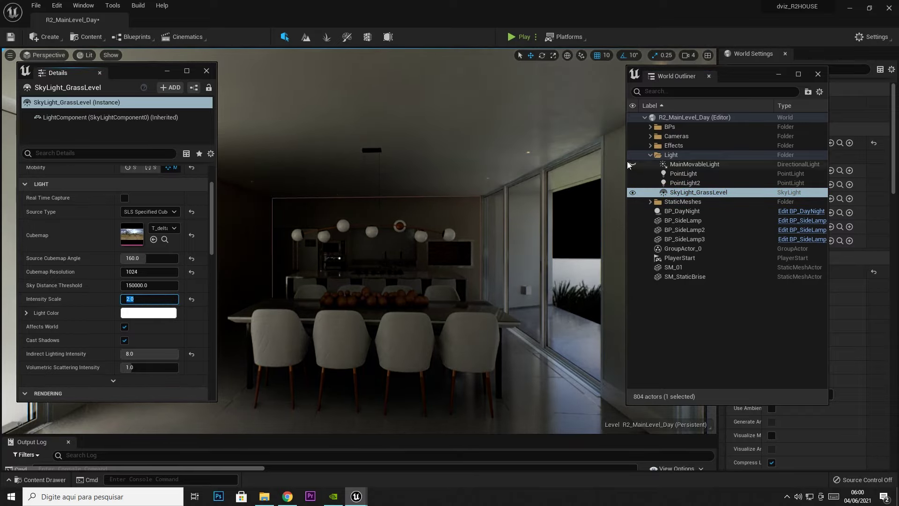
left_click(632, 164)
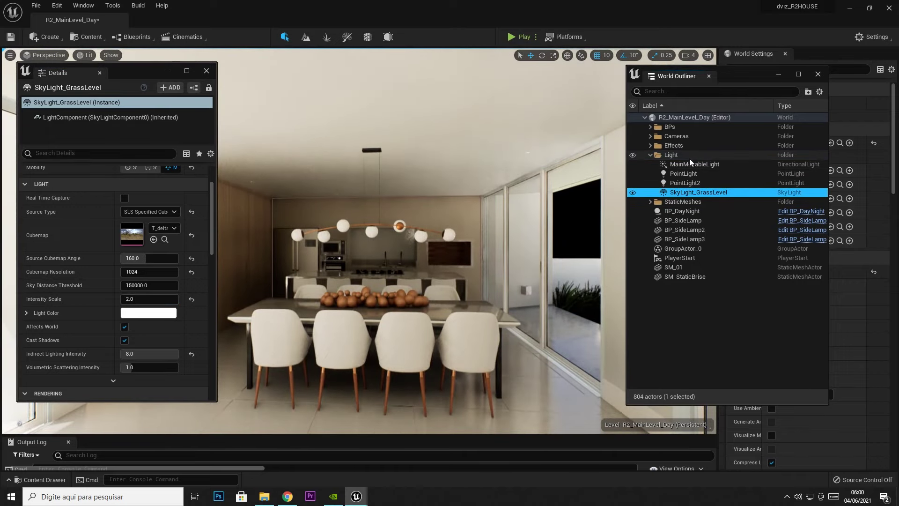
left_click(694, 164)
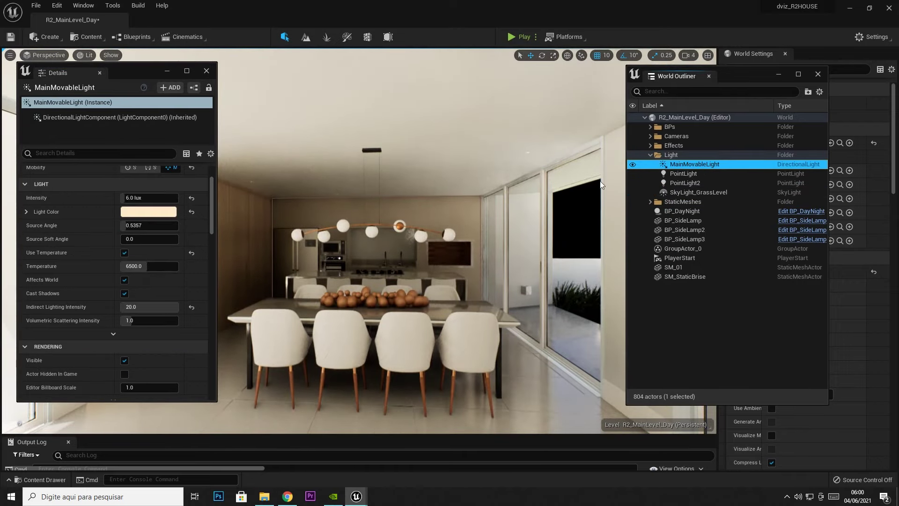
Lower MainMovableLight's Indirect Lighting Intensity from 20.0 to 10.0, then bring up the Content Drawer.
left_click(139, 309)
type("0")
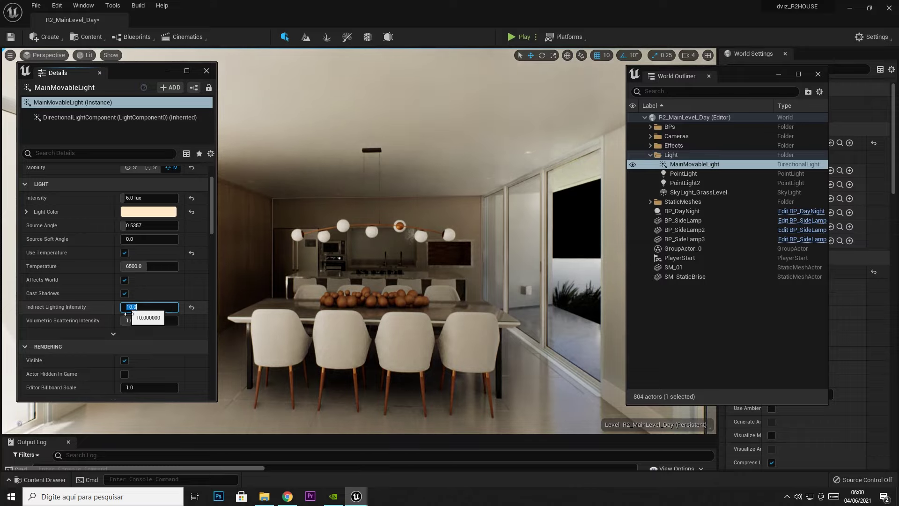
key("Return")
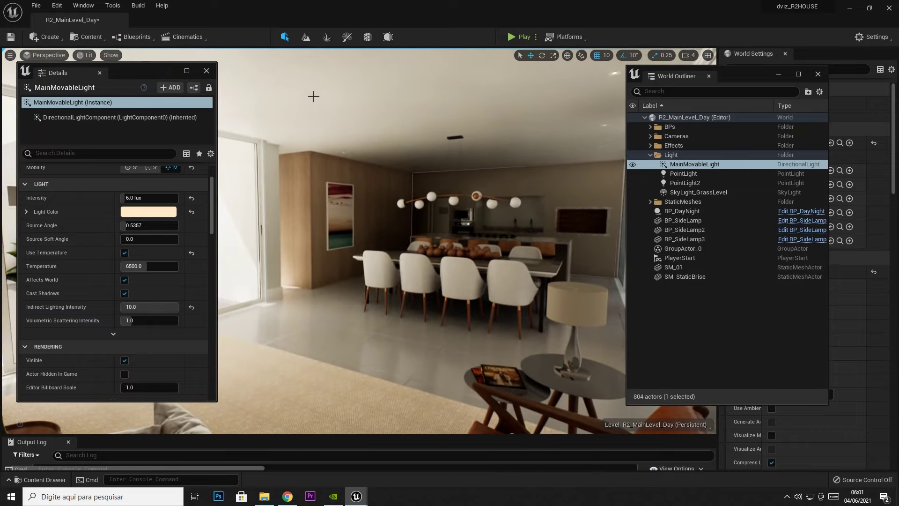
key("ctrl+space")
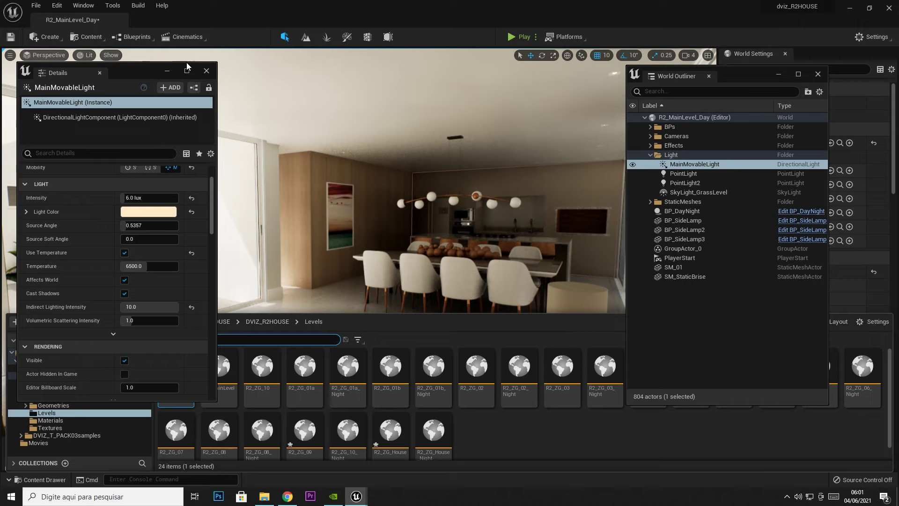
Move the Details window aside and drag SM_Bed_02 from Geometries/Furniture into the room.
left_click_drag(131, 68, 291, 28)
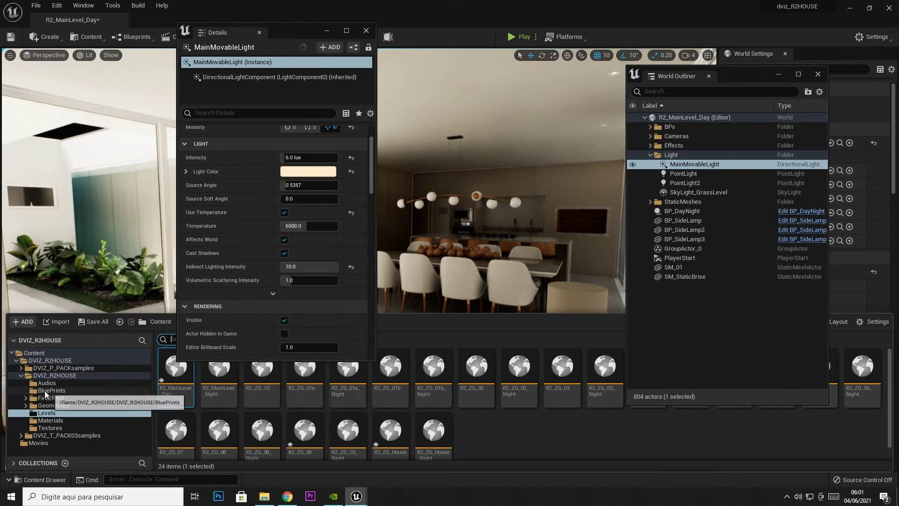
left_click(26, 405)
left_click(54, 413)
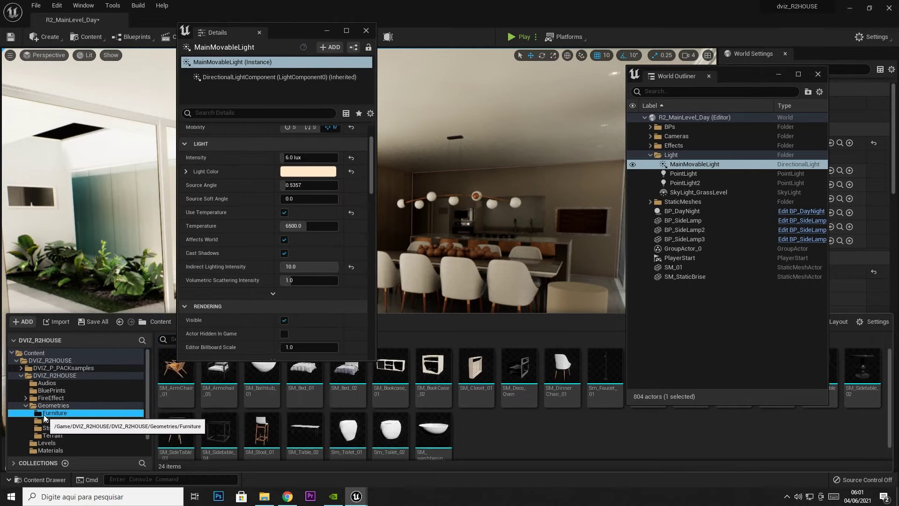
left_click_drag(287, 34, 685, 22)
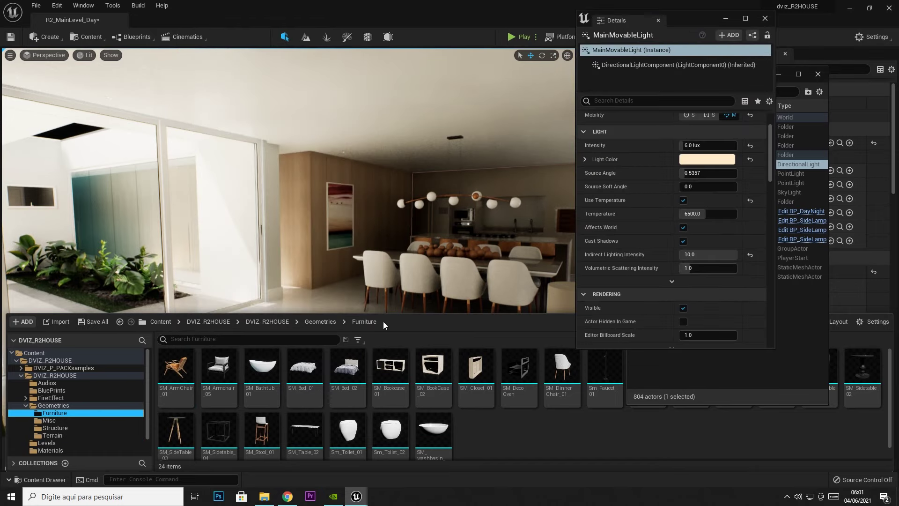
mouse_move(304, 368)
left_mouse_down()
mouse_move(345, 244)
mouse_move(322, 397)
left_mouse_up()
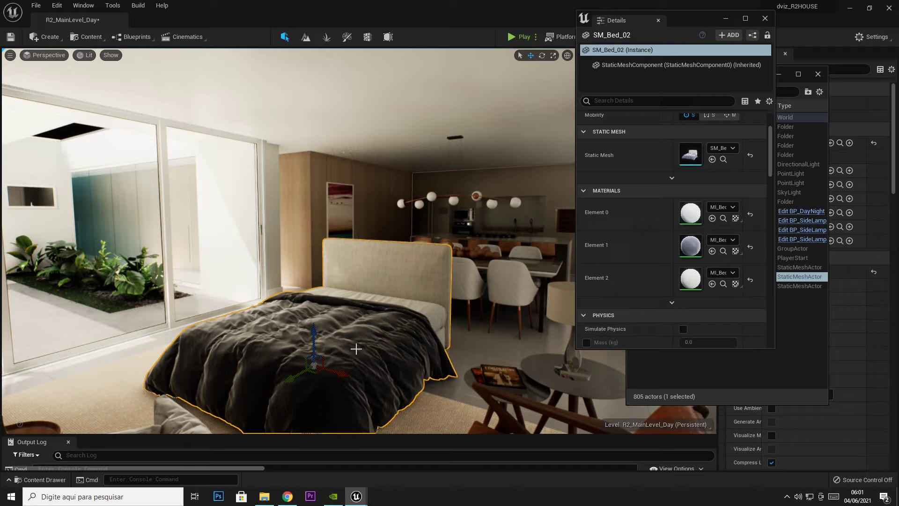
Slide the bed right along the Y axis and tuck away the floating Details and Outliner windows.
right_click_drag(356, 349, 183, 364)
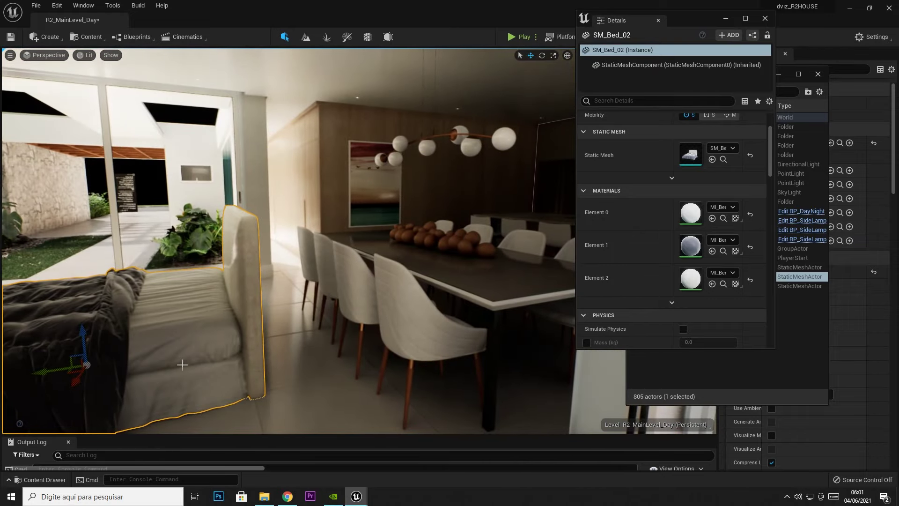
left_click_drag(54, 374, 83, 373)
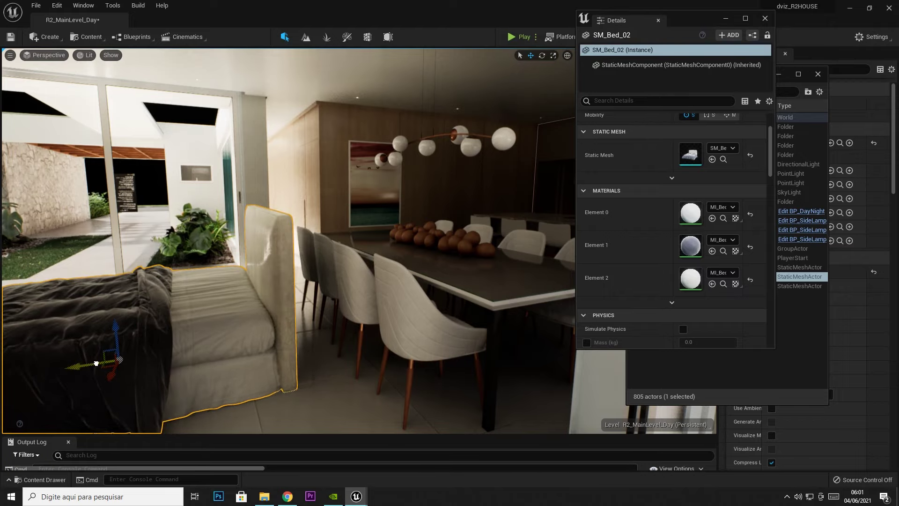
left_click_drag(94, 364, 204, 334)
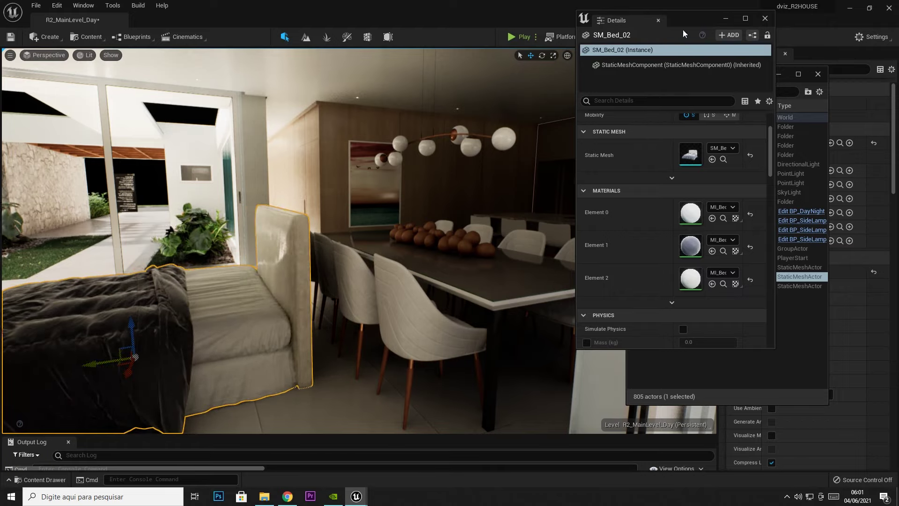
left_click(724, 19)
left_click(778, 74)
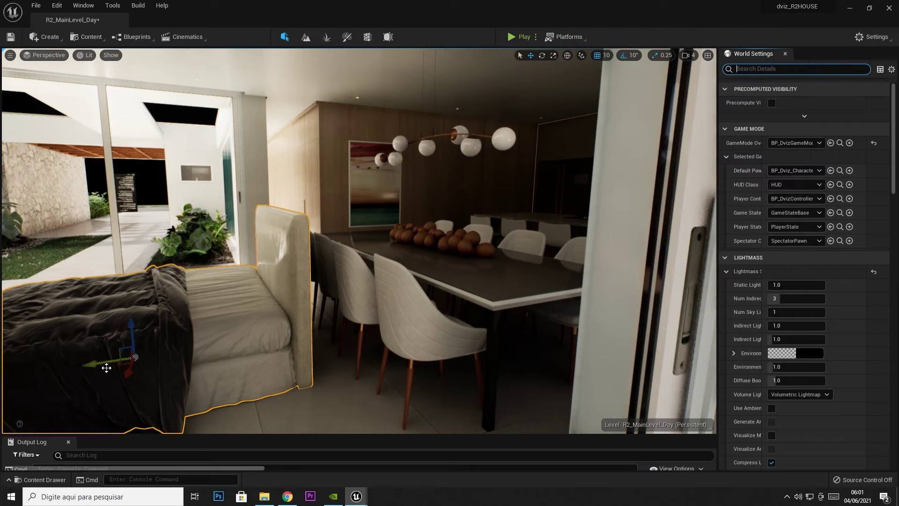
Nudge the bed slightly further right along Y and frame the view on it.
mouse_move(107, 368)
left_mouse_down()
mouse_move(112, 362)
mouse_move(100, 363)
left_mouse_up()
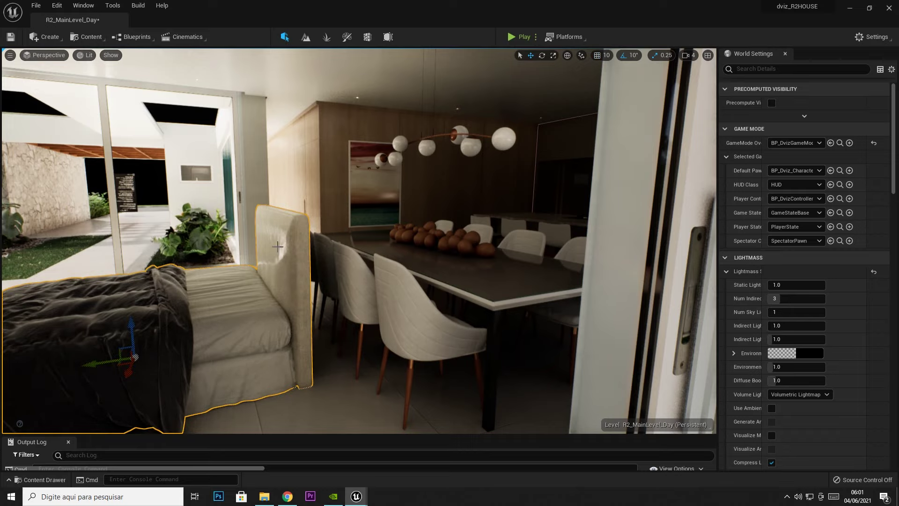
left_click_drag(105, 362, 109, 362)
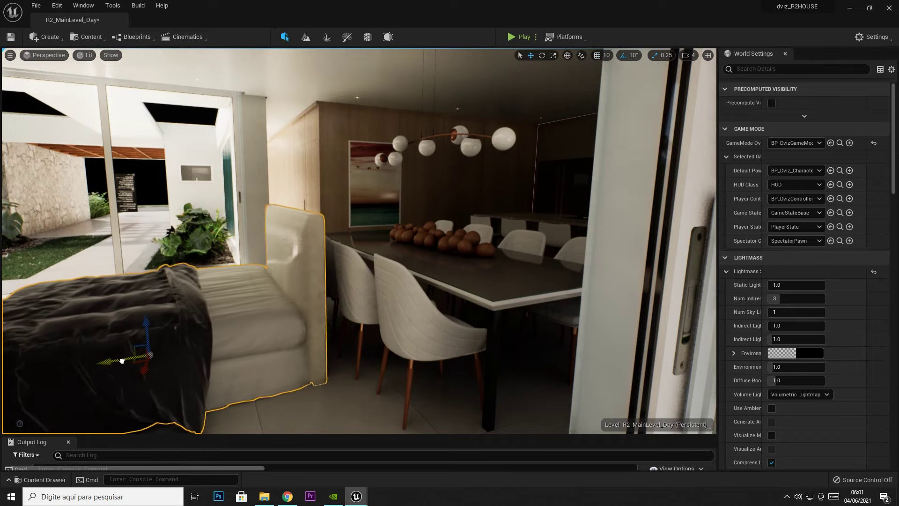
key("f")
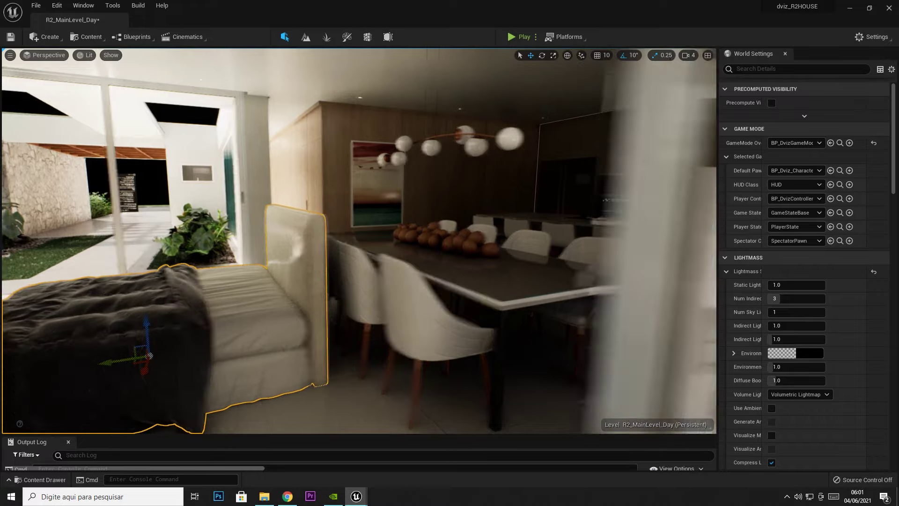
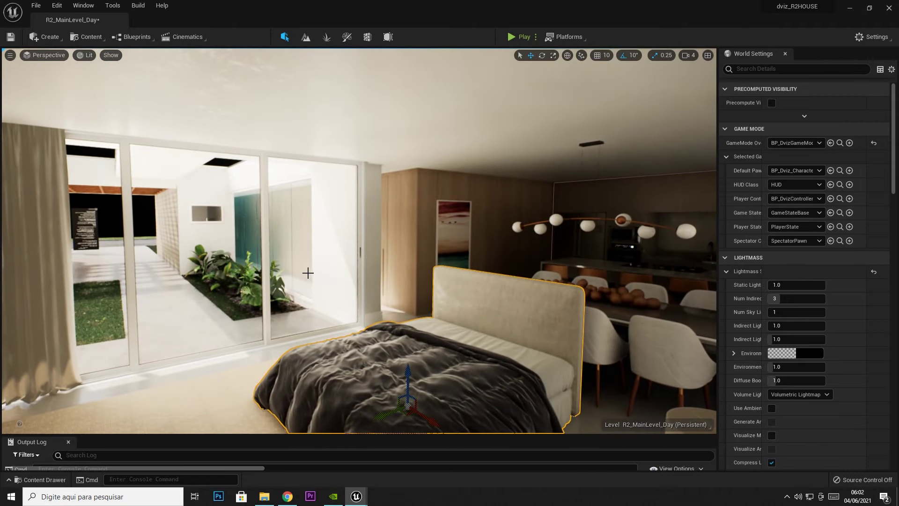
Turn off Game View to reveal the editor sprites and select two reflection capture spheres.
key("g")
left_click(172, 261)
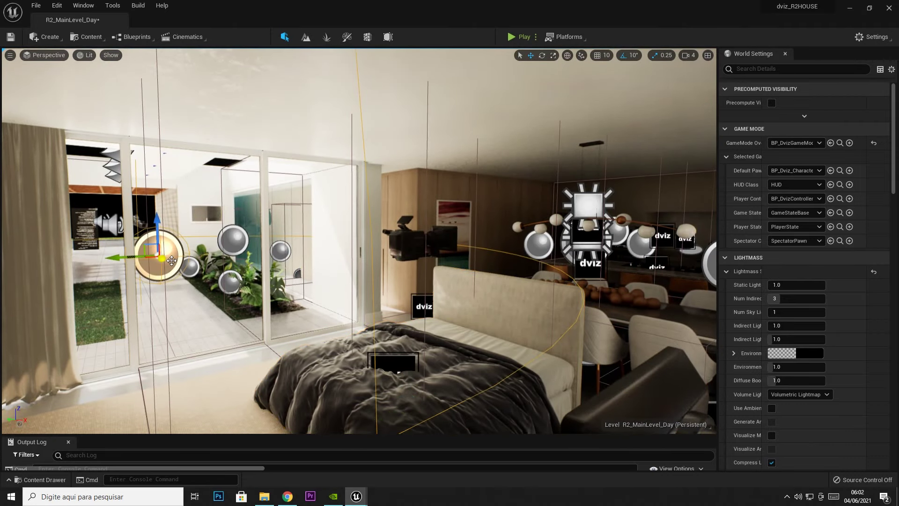
left_click(542, 253)
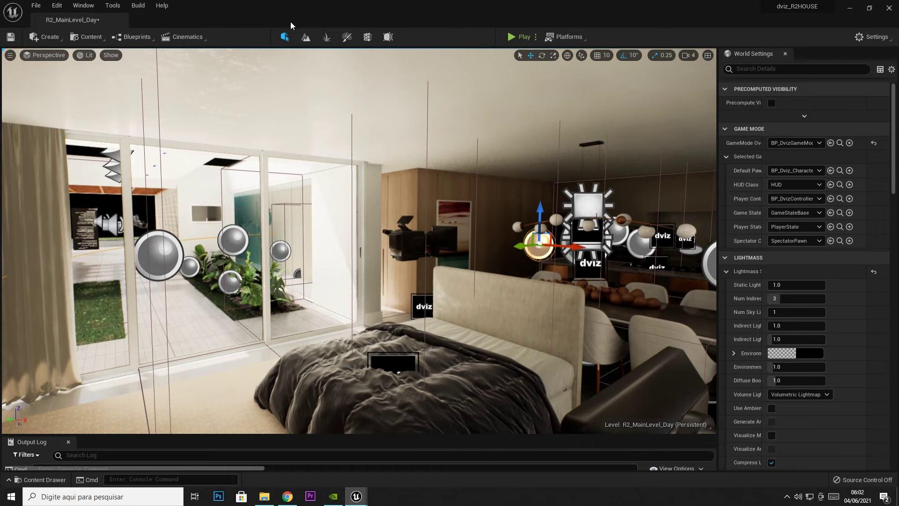
key("ctrl+space")
left_click(83, 6)
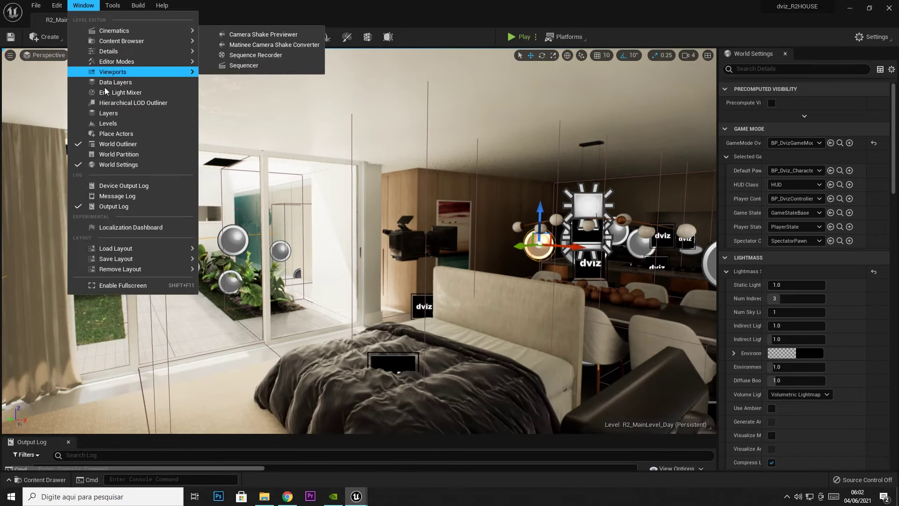
In a floating World Outliner, select SphereReflectionCapture through SphereReflectionCapture25 and delete them.
left_click(107, 145)
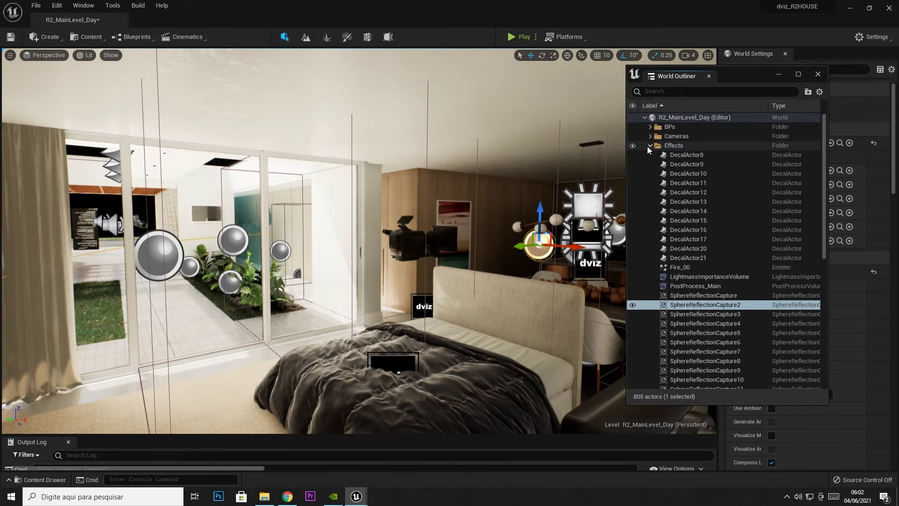
left_click(694, 296)
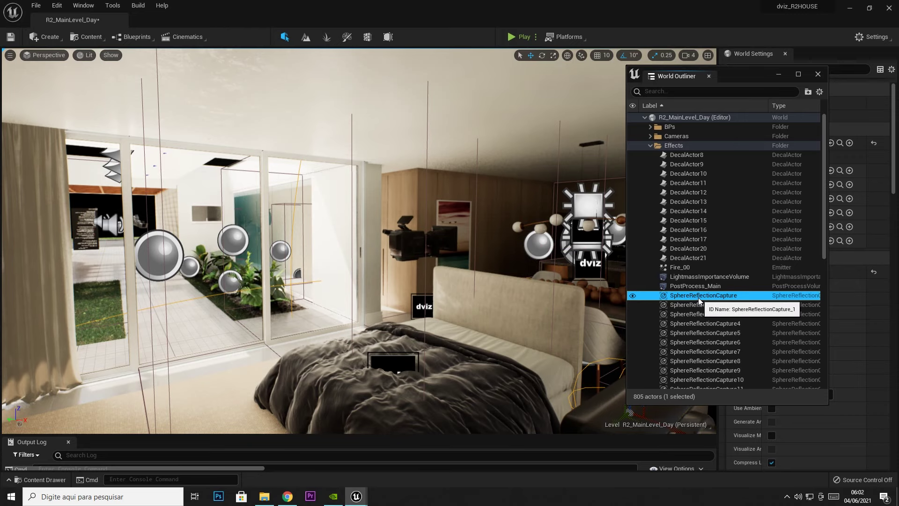
scroll(698, 297, "down", 8)
left_click(690, 311, "shift")
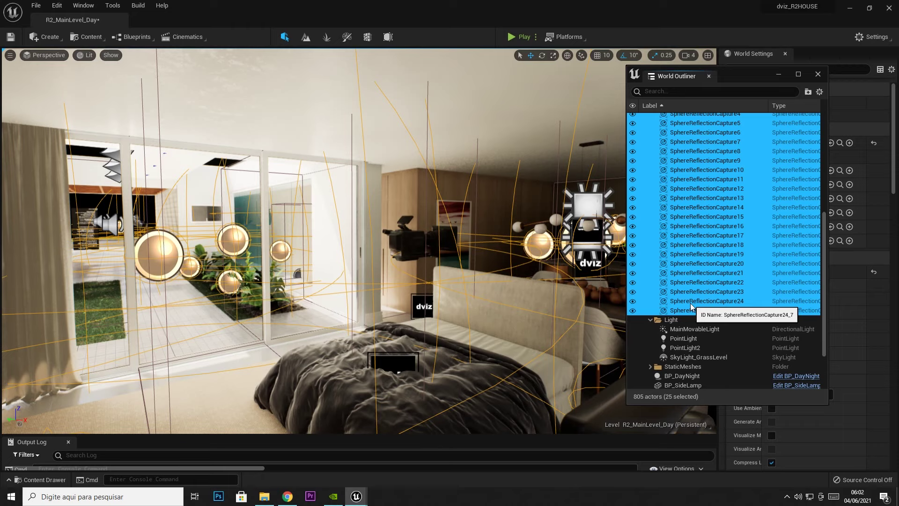
key("Delete")
Fly outside the glass facade, undo the deletion to compare, then delete the 25 captures again.
right_click_drag(356, 243, 356, 244)
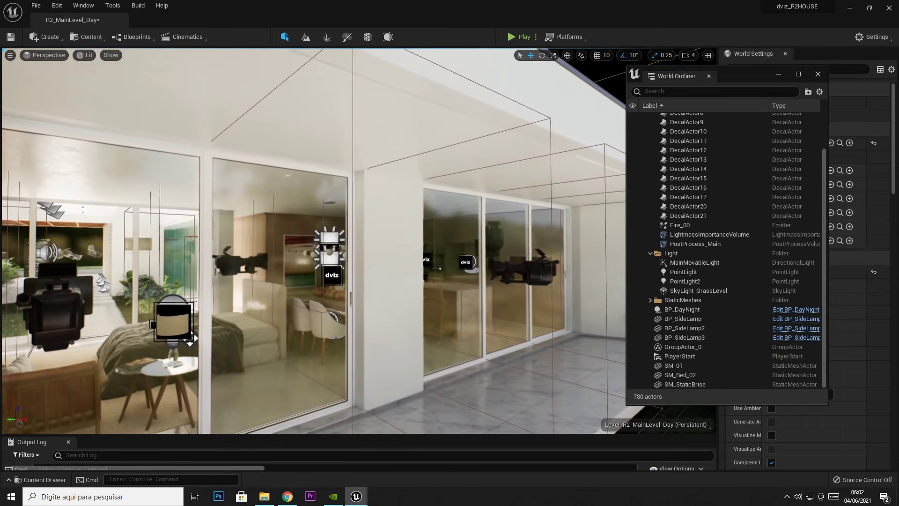
right_click_drag(533, 260, 532, 260)
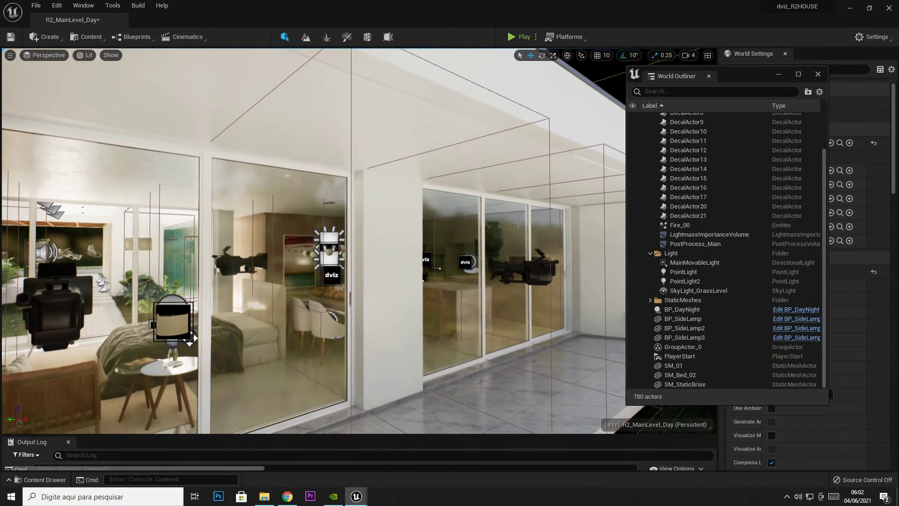
key("ctrl+z")
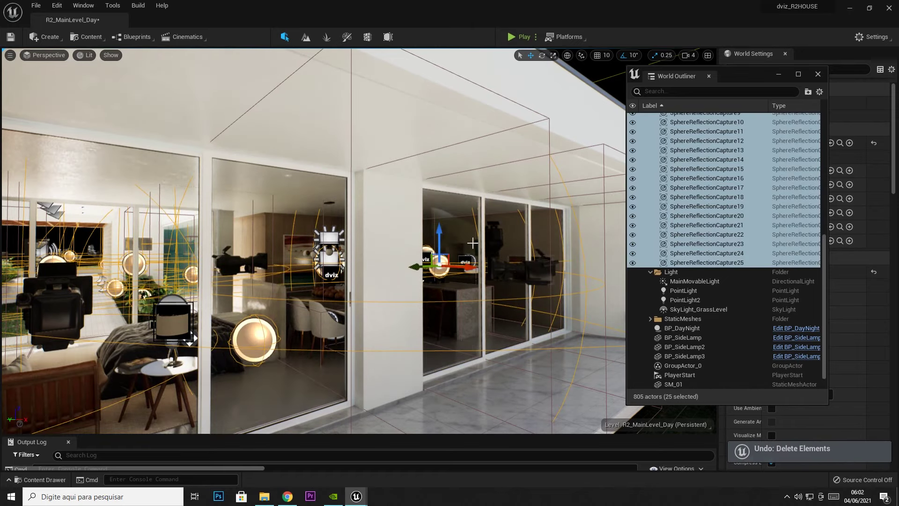
key("Delete")
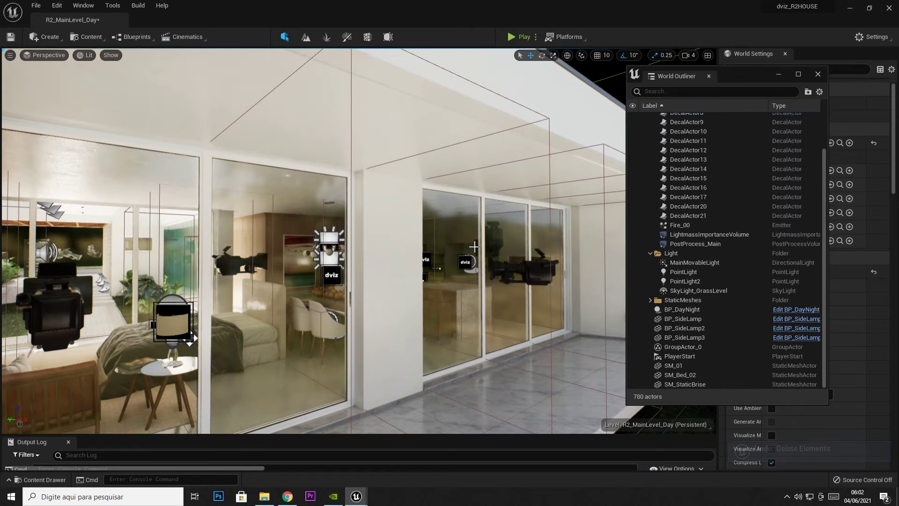
right_click_drag(459, 238, 269, 201)
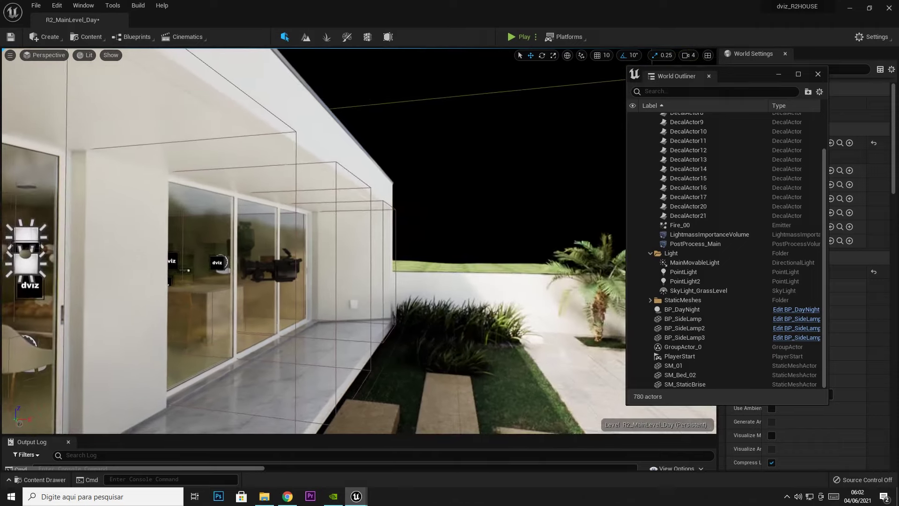
left_click(85, 7)
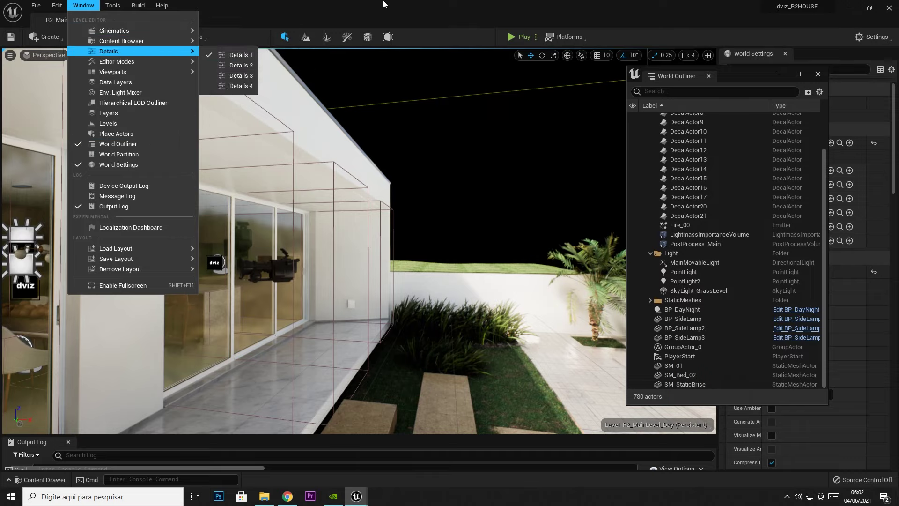
left_click(673, 263)
scroll(680, 277, "up", 3)
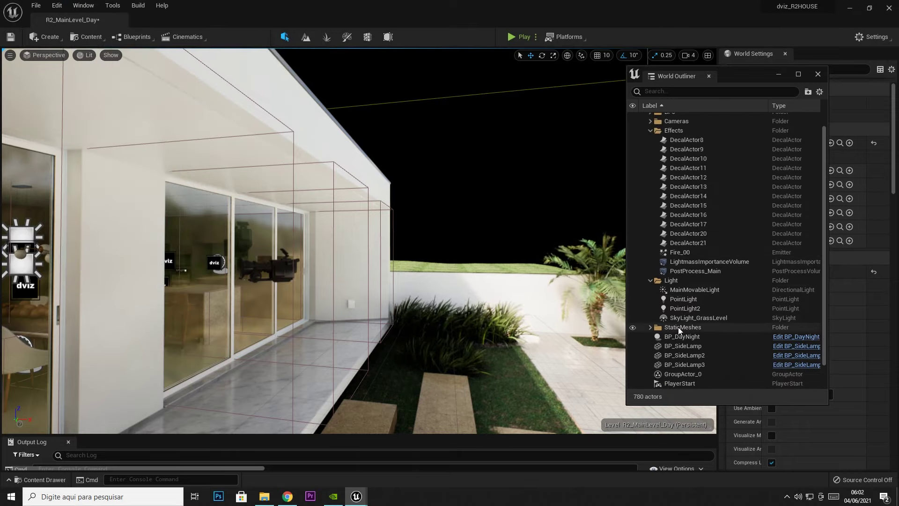
left_click(672, 317)
left_click(86, 5)
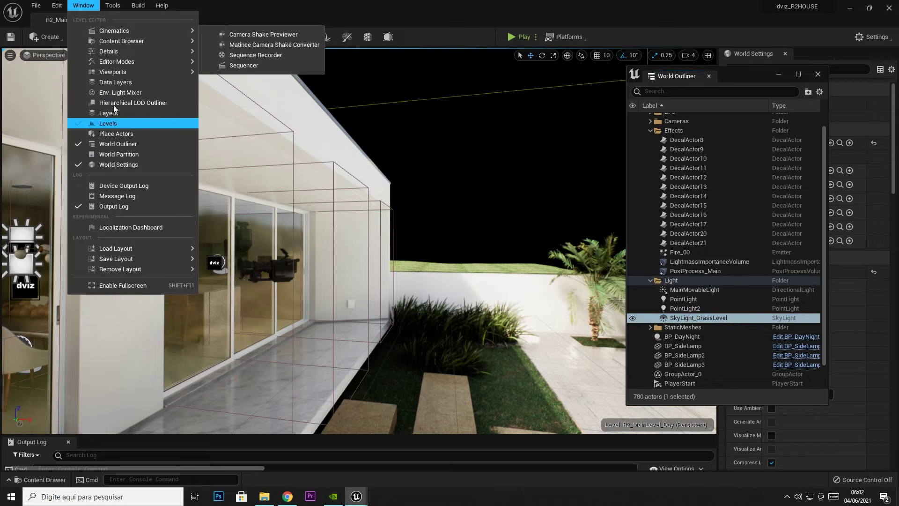
mouse_move(188, 51)
left_click(218, 55)
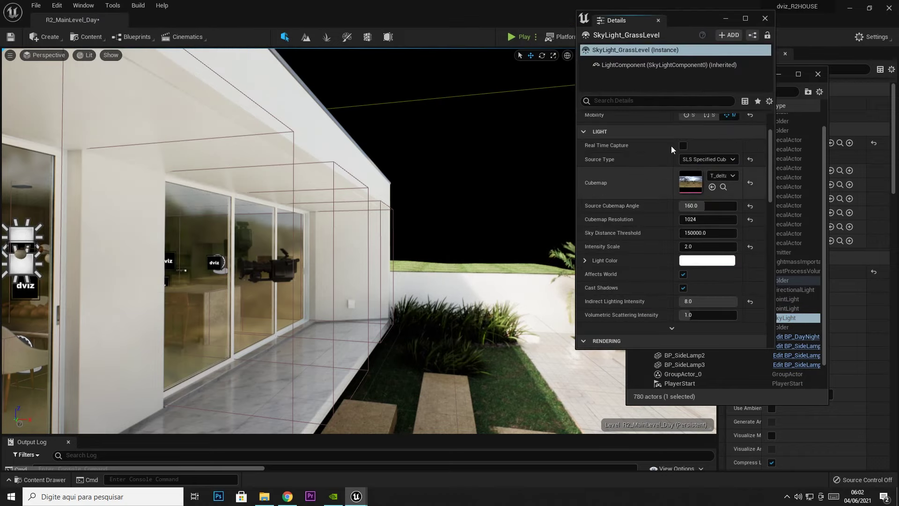
left_click_drag(425, 47, 426, 48)
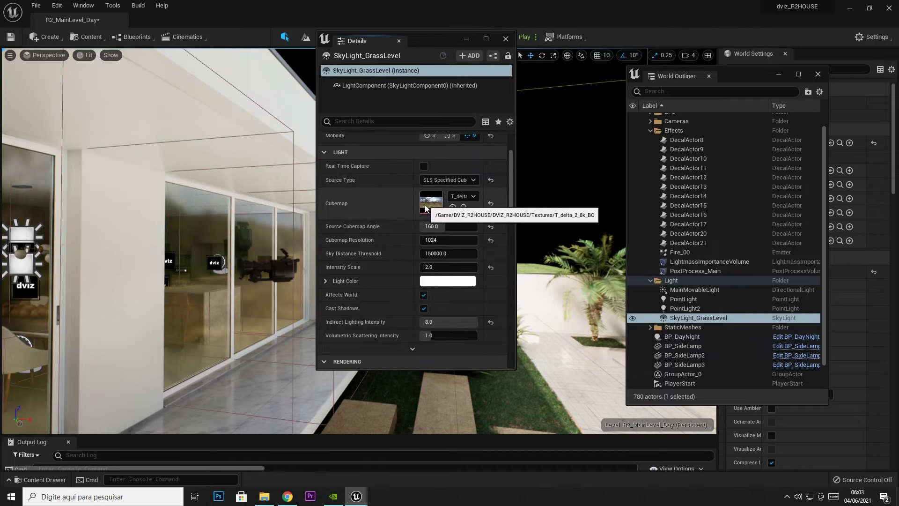
left_click(506, 41)
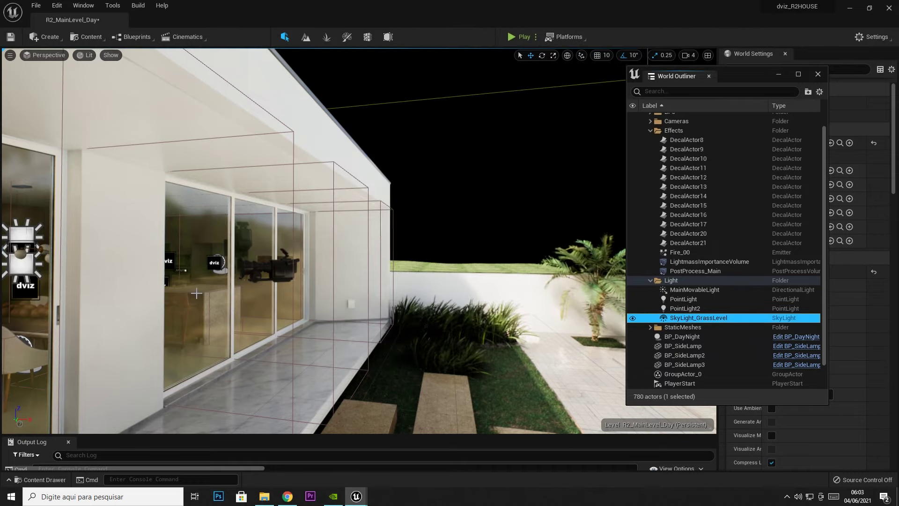
mouse_move(197, 293)
left_mouse_down()
mouse_move(133, 329)
mouse_move(154, 220)
mouse_move(417, 268)
left_mouse_up()
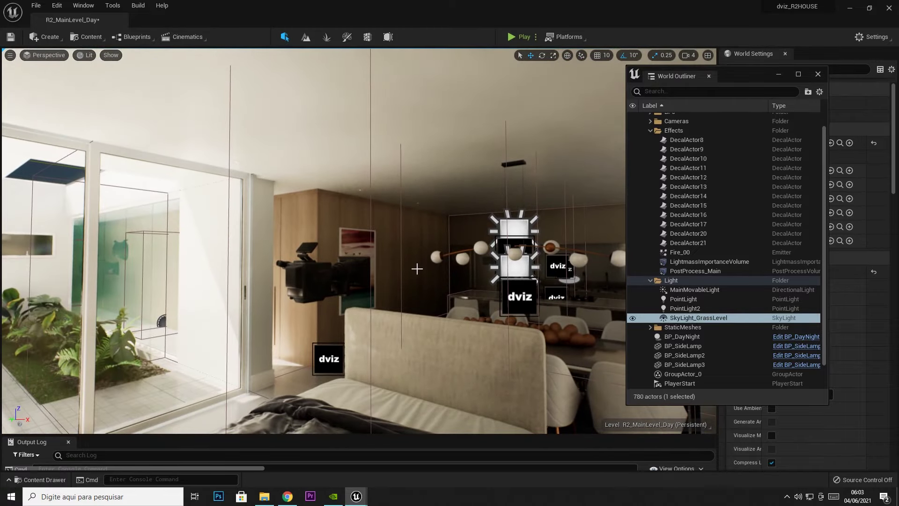
Minimise the outliner and frame the view on a bedside lamp.
left_click(782, 75)
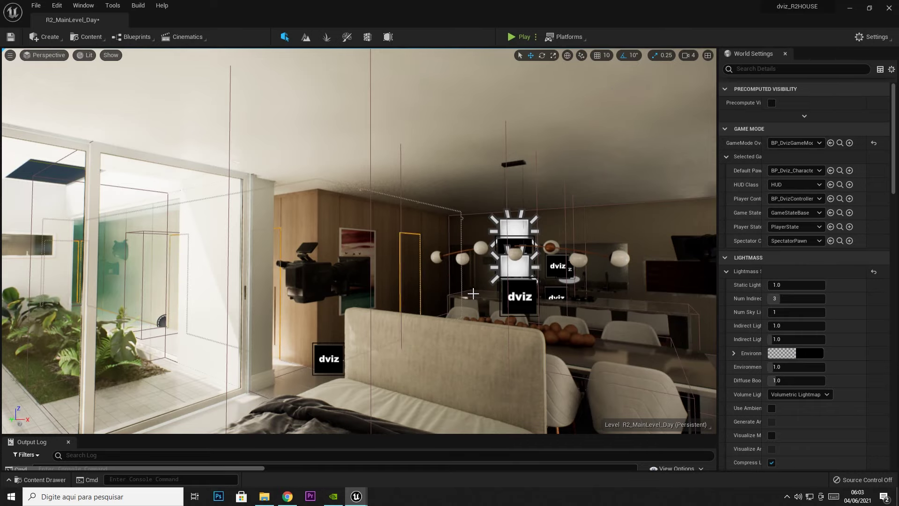
left_click_drag(434, 287, 409, 283)
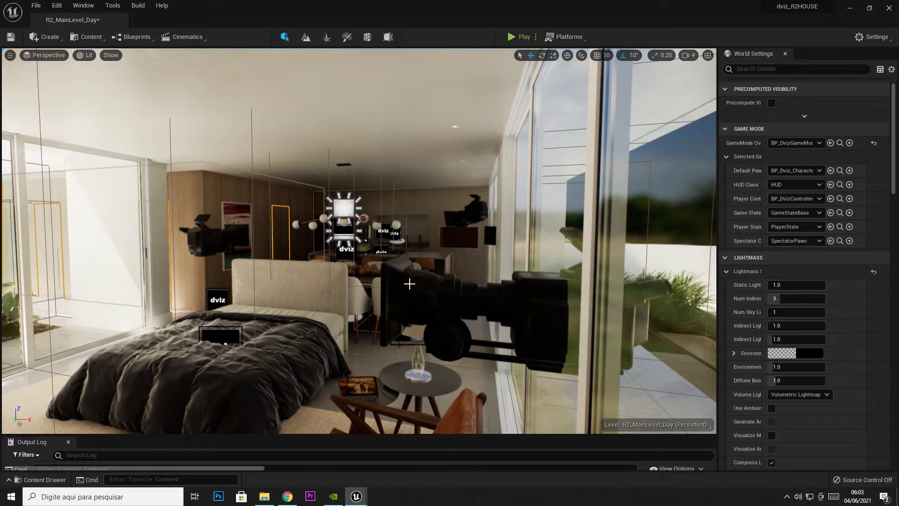
mouse_move(389, 225)
left_mouse_down()
mouse_move(442, 244)
mouse_move(442, 225)
left_mouse_up()
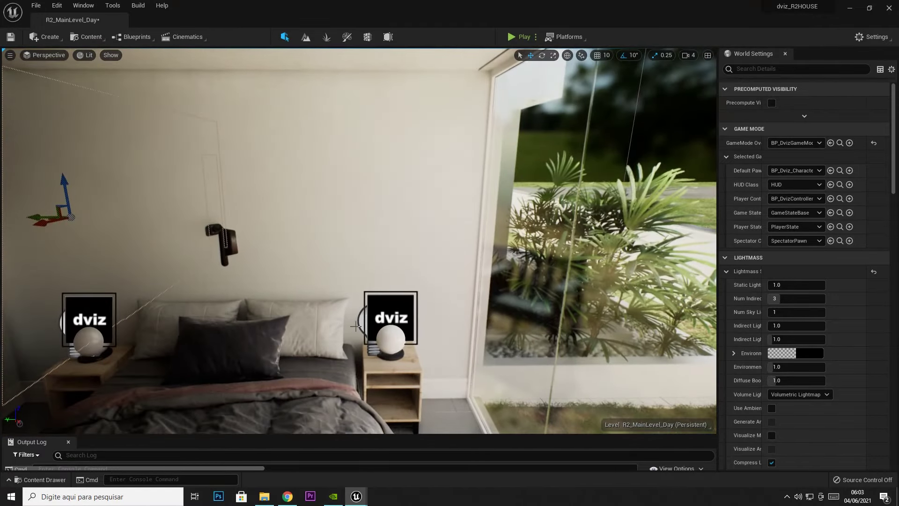
left_click(98, 347)
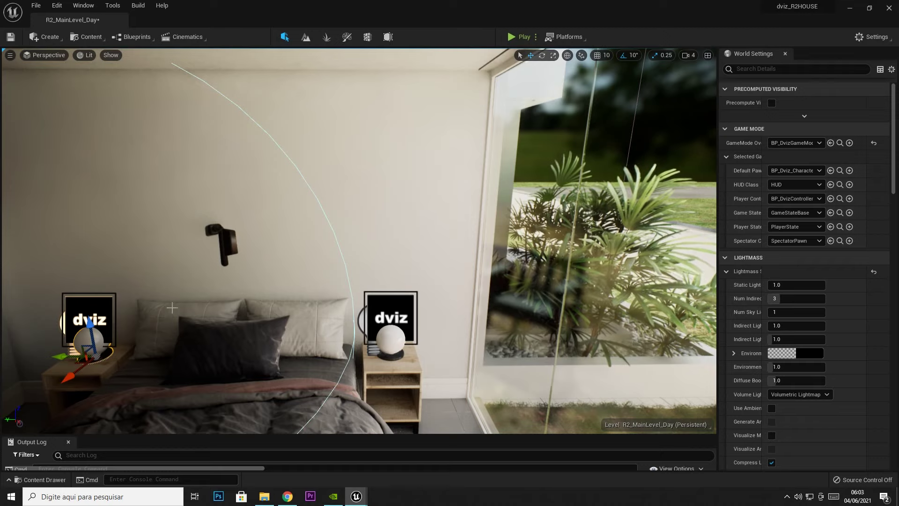
left_click_drag(151, 328, 155, 310)
mouse_move(209, 279)
right_mouse_down()
mouse_move(395, 294)
mouse_move(411, 270)
right_mouse_up()
key("f")
Fly to the dviz light above the path and move it lower.
right_click_drag(457, 351, 168, 272)
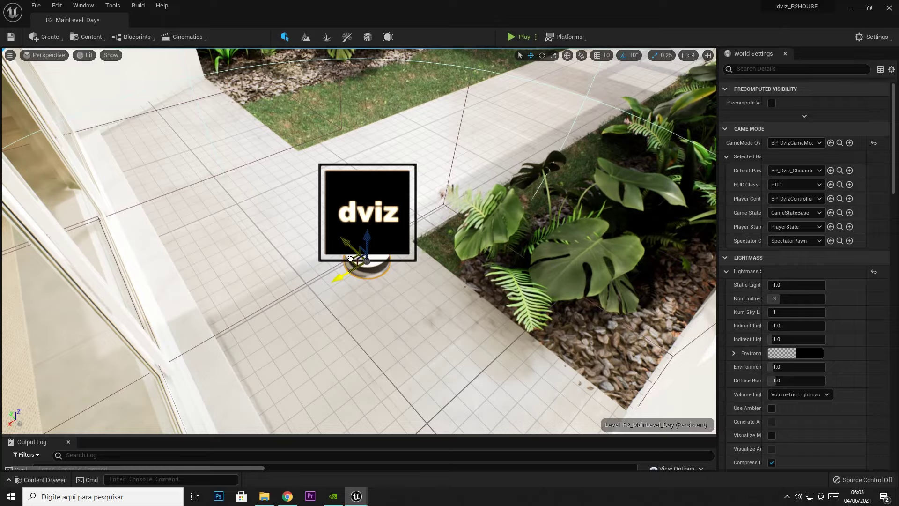
right_click_drag(364, 268, 365, 268)
scroll(253, 265, "down", 2)
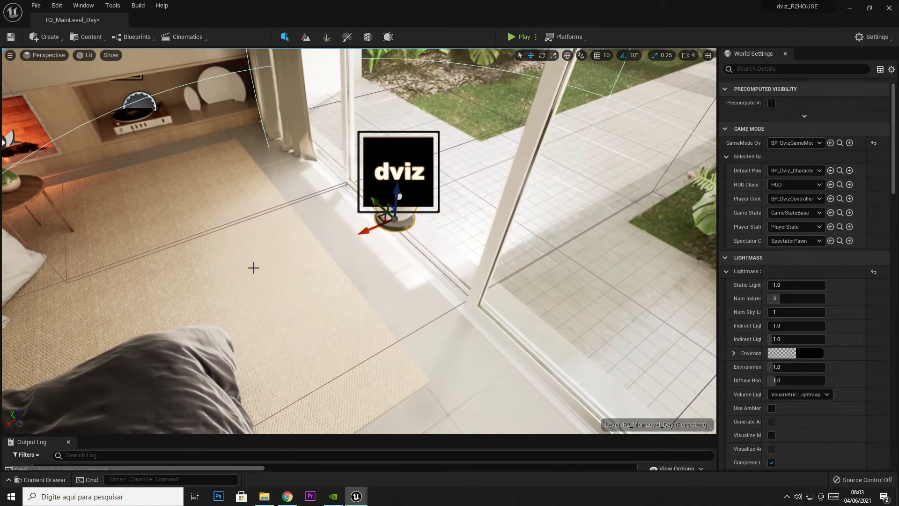
mouse_move(253, 265)
right_mouse_down()
mouse_move(8, 252)
mouse_move(171, 231)
right_mouse_up()
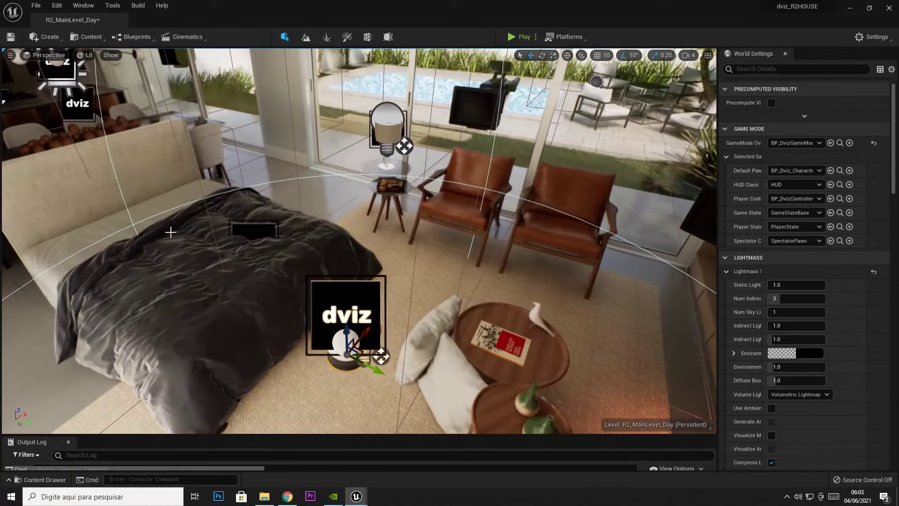
left_click_drag(347, 342, 349, 411)
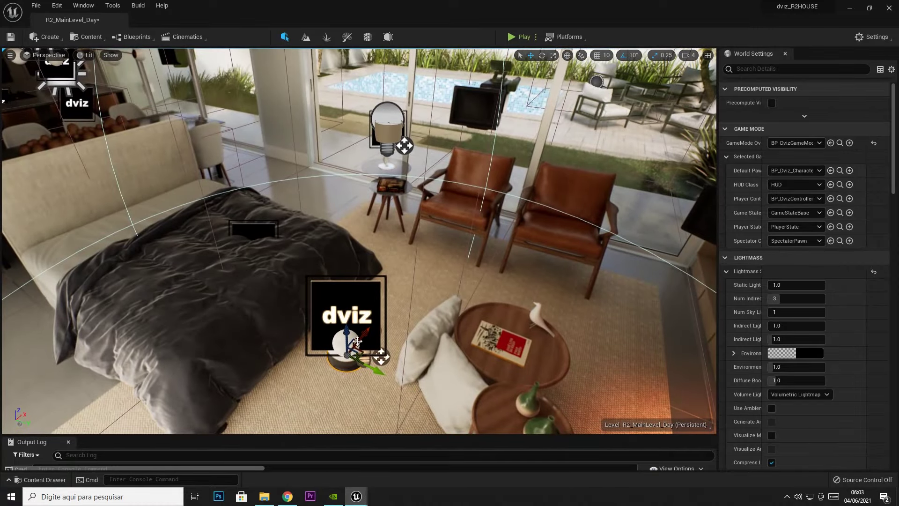
right_click_drag(349, 412, 356, 403)
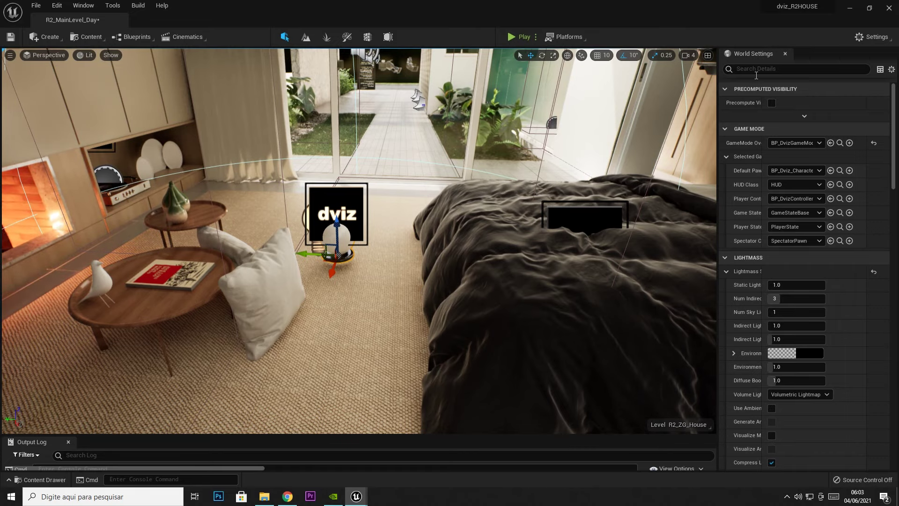
Open floating Details and World Outliner windows and select MainMovableLight to edit its intensity.
left_click(83, 5)
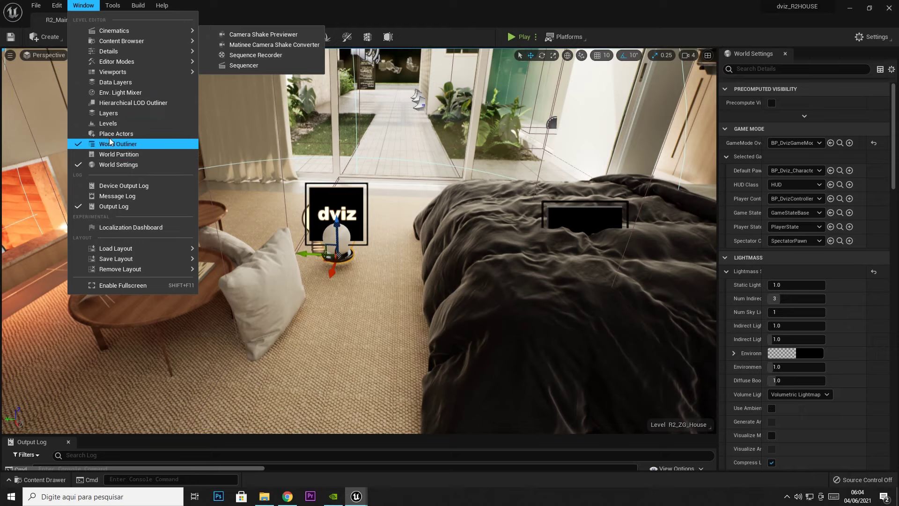
mouse_move(128, 52)
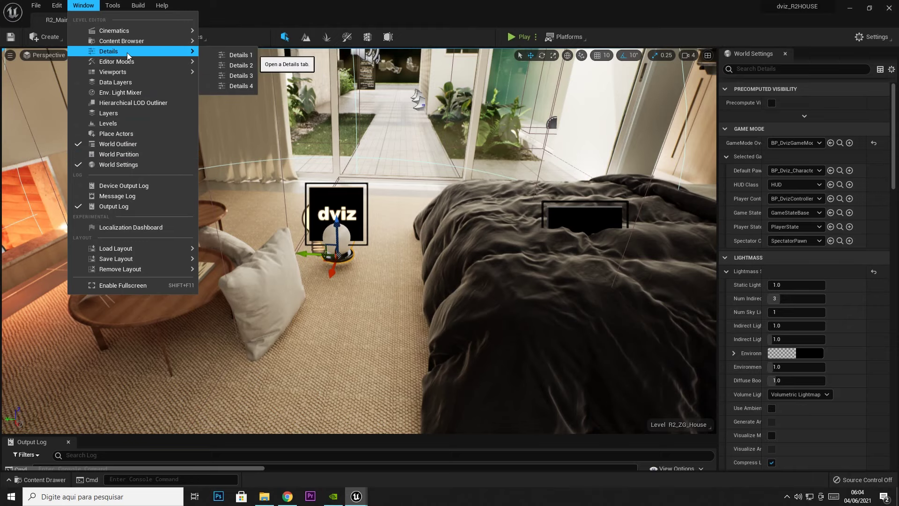
left_click(220, 53)
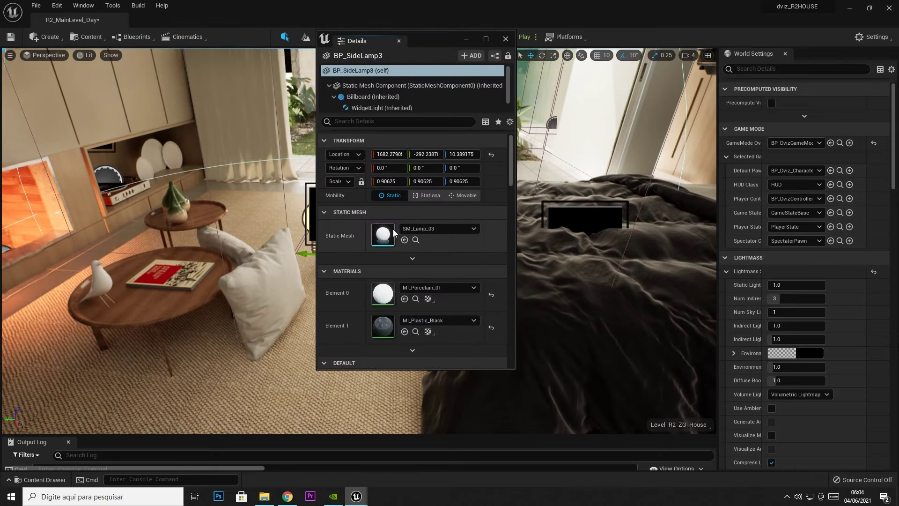
left_click(80, 6)
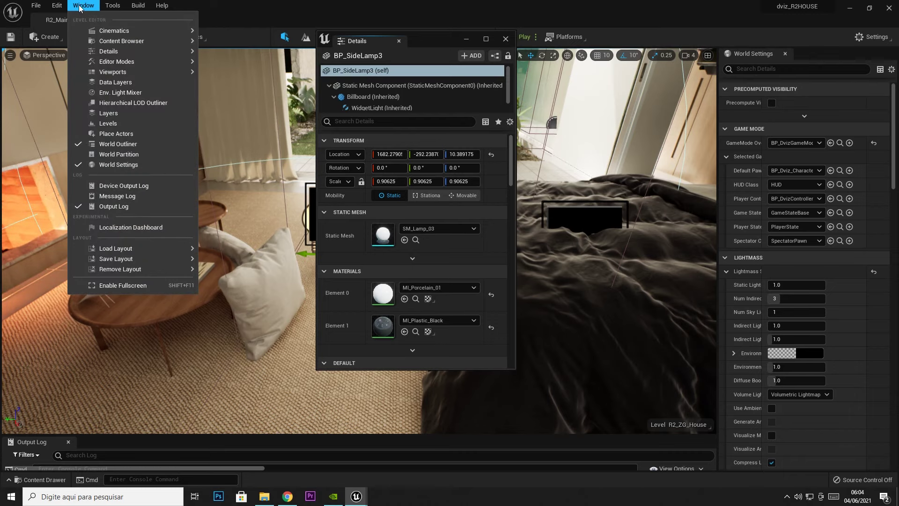
left_click(110, 142)
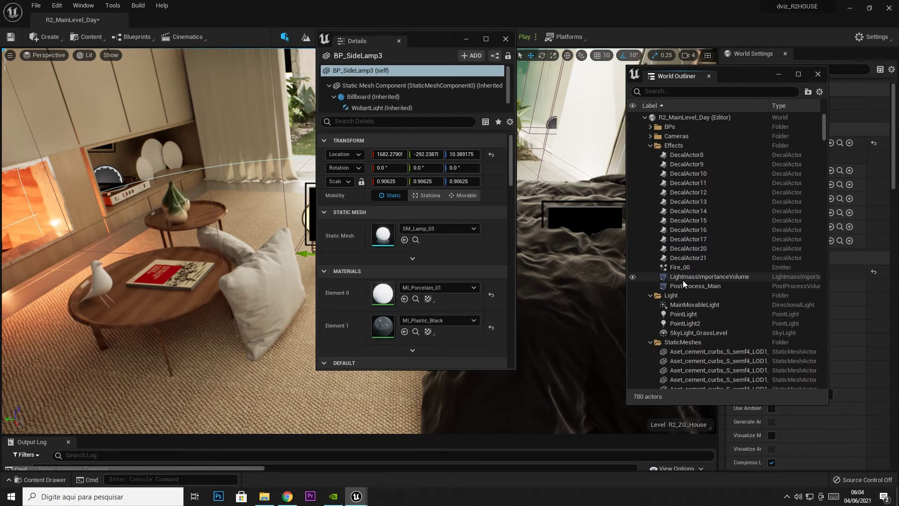
left_click(688, 305)
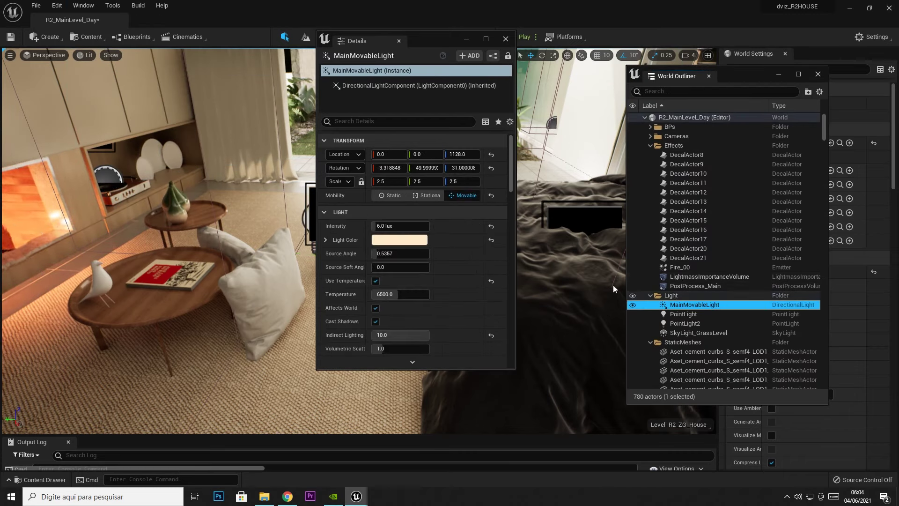
left_click(398, 228)
type("1")
key("Return")
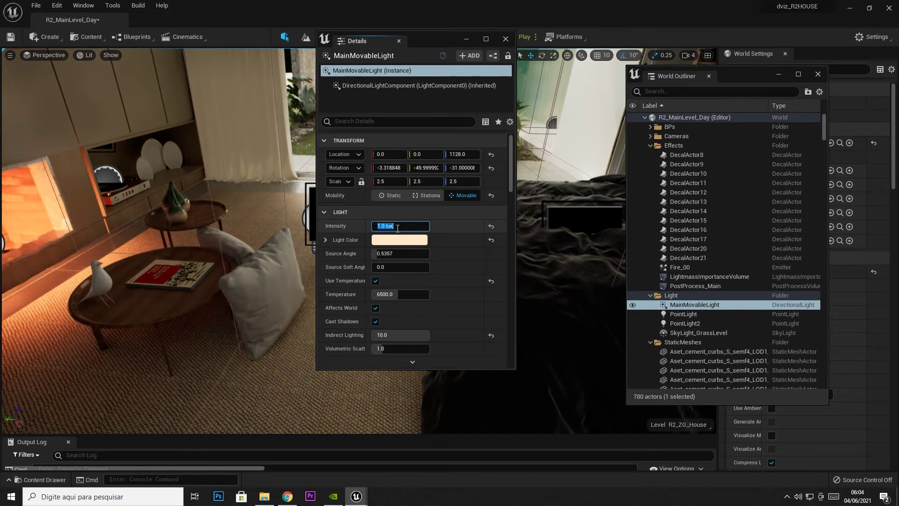
Set SkyLight_GrassLevel's Intensity Scale to 0.5.
left_click(685, 333)
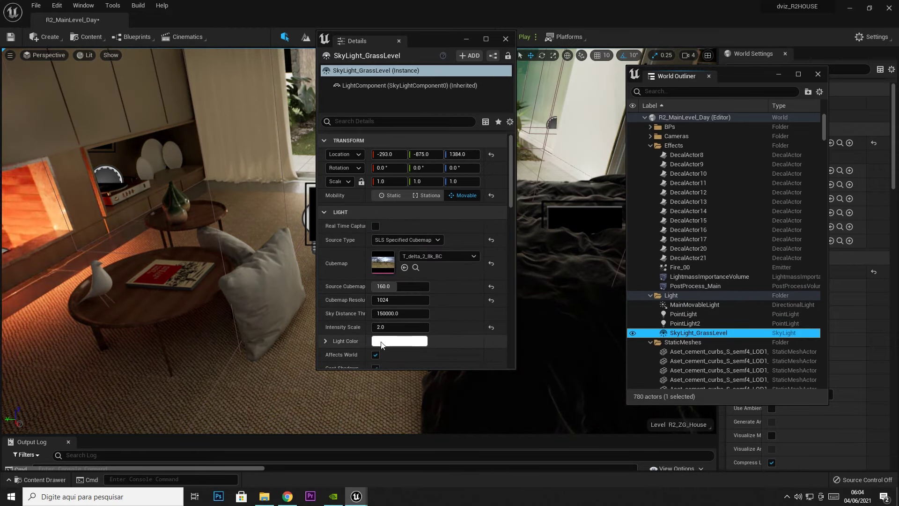
left_click(387, 327)
type("1")
key("Return")
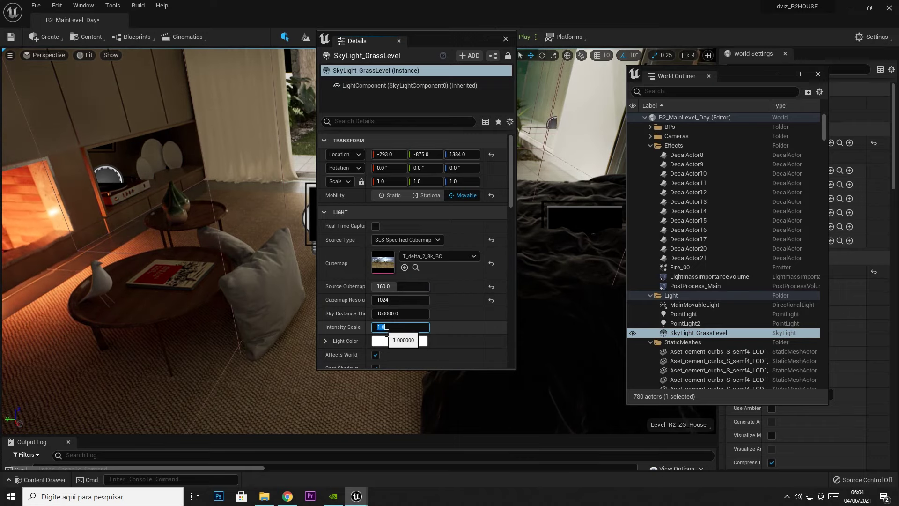
type("0.5")
key("Return")
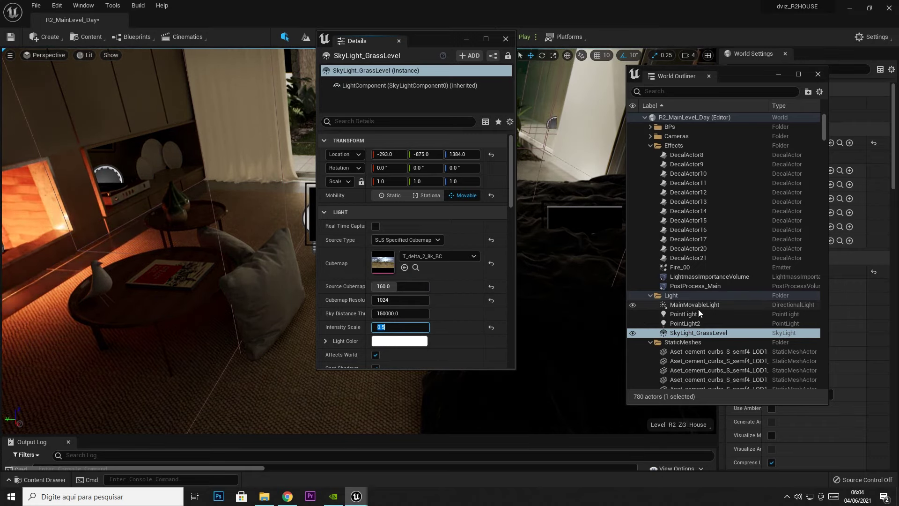
Dim MainMovableLight to 0.2 lux, move the Details panel left, and select the side lamp.
left_click(695, 305)
left_click(400, 227)
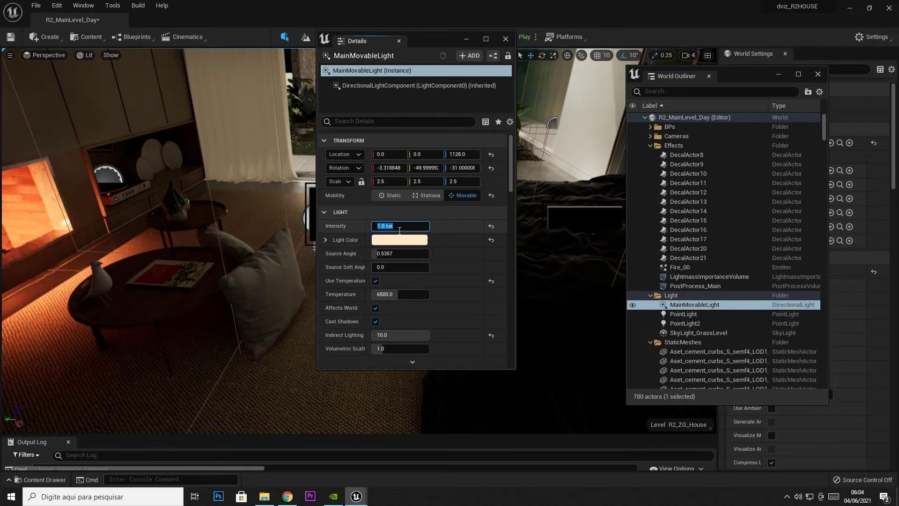
type("0.2")
key("Return")
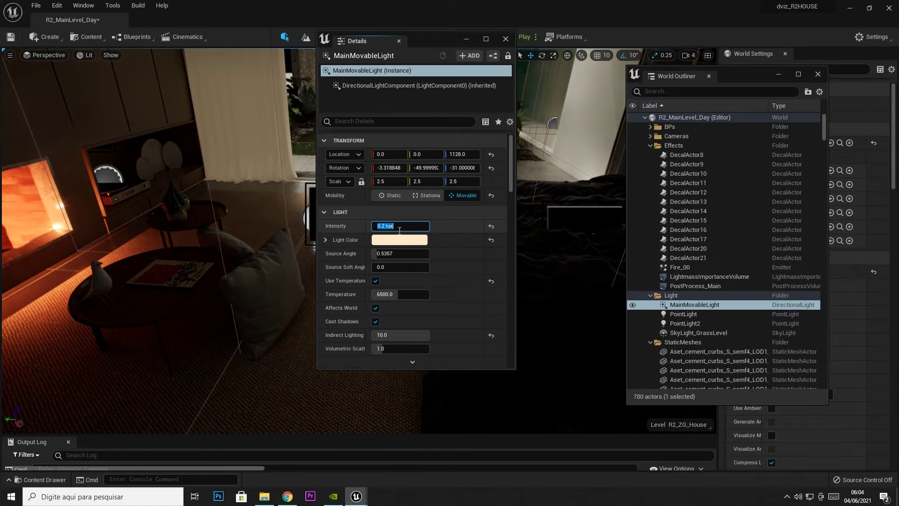
left_click_drag(404, 38, 94, 31)
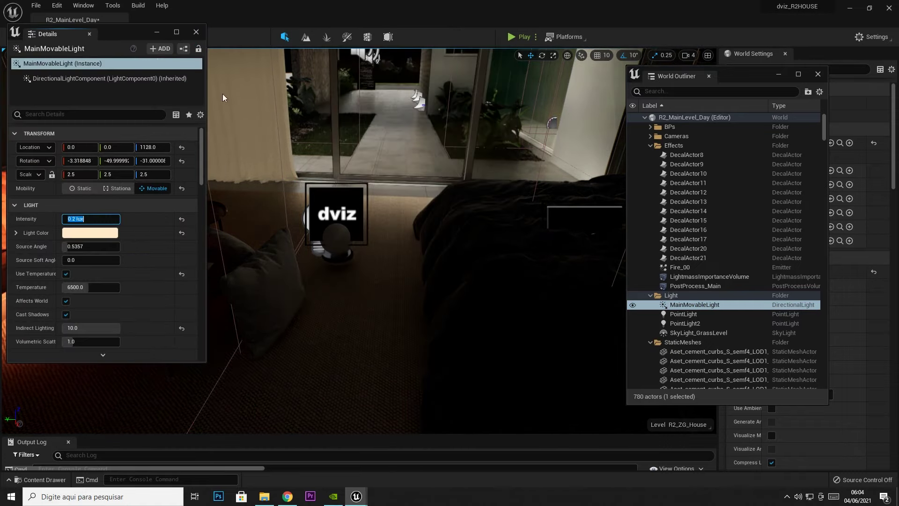
left_click_drag(381, 224, 349, 267)
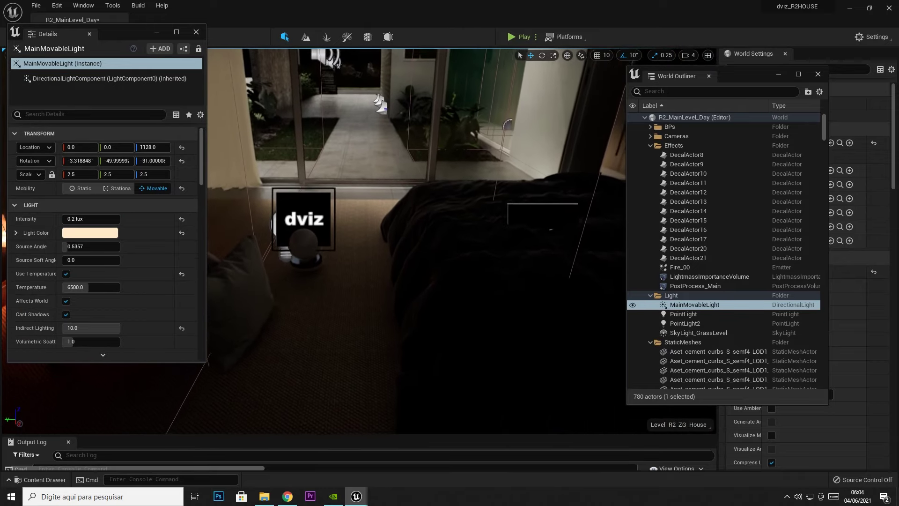
left_click(350, 239)
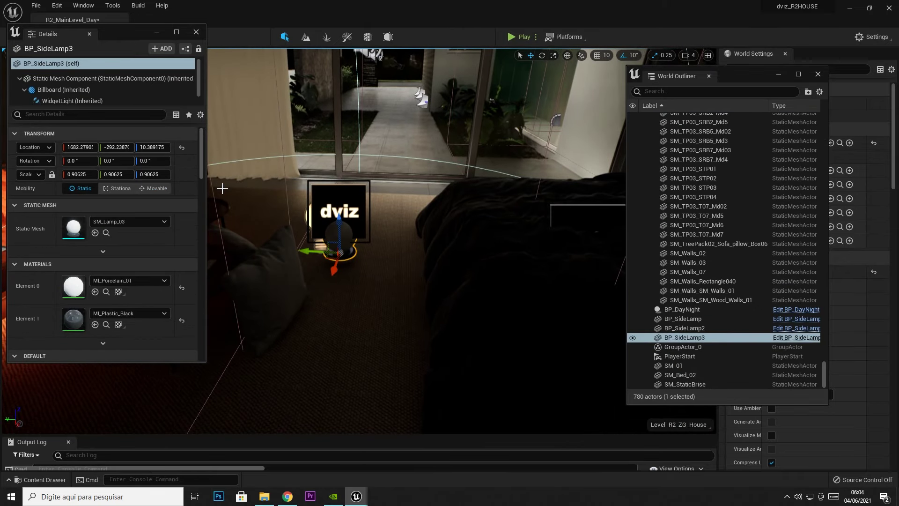
From the Content Drawer, create a new material named Emissive in the Content folder.
key("ctrl+space")
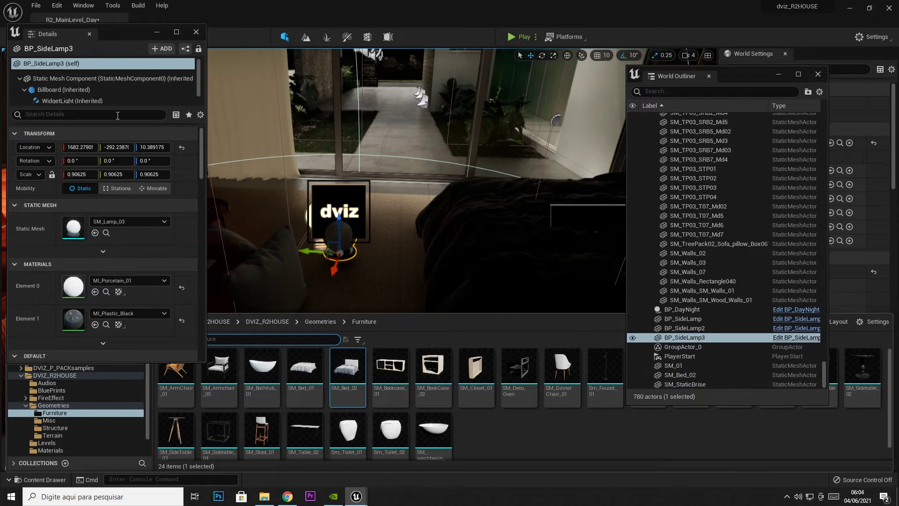
left_click_drag(126, 34, 615, 17)
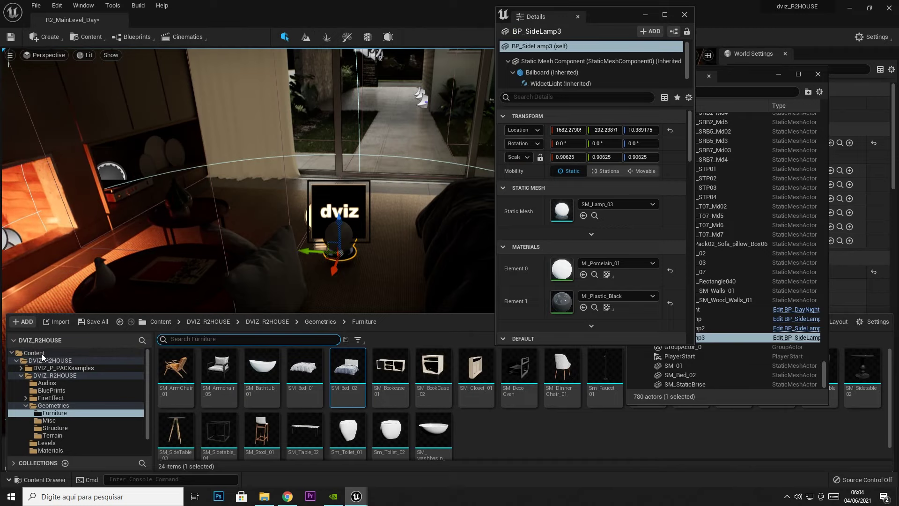
left_click(42, 354)
right_click(339, 377)
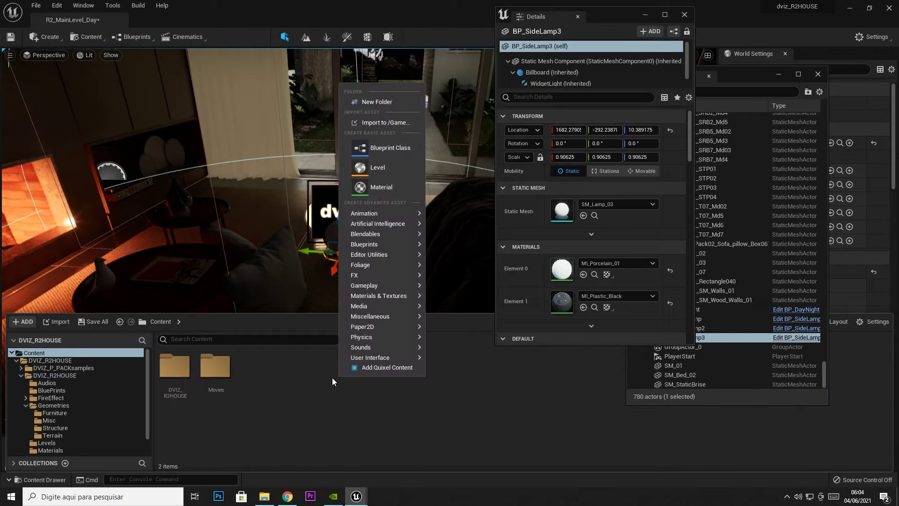
left_click(389, 186)
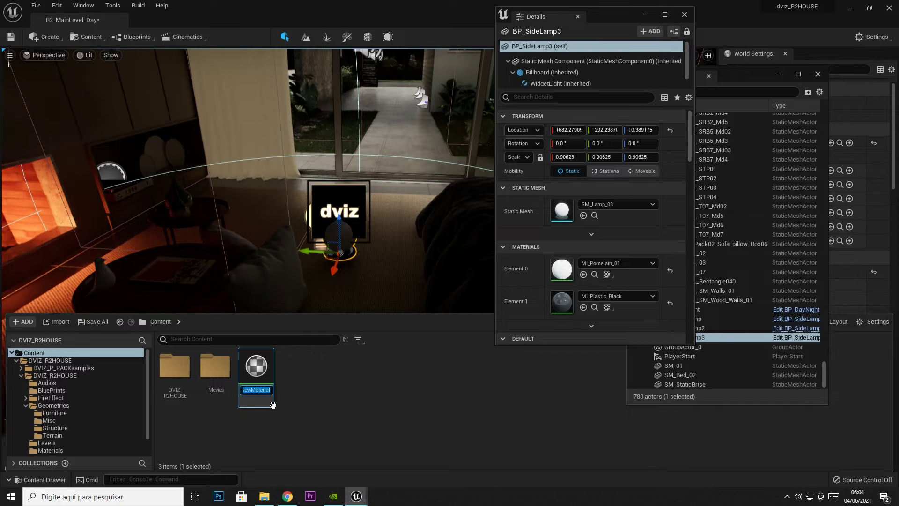
type("Emissive")
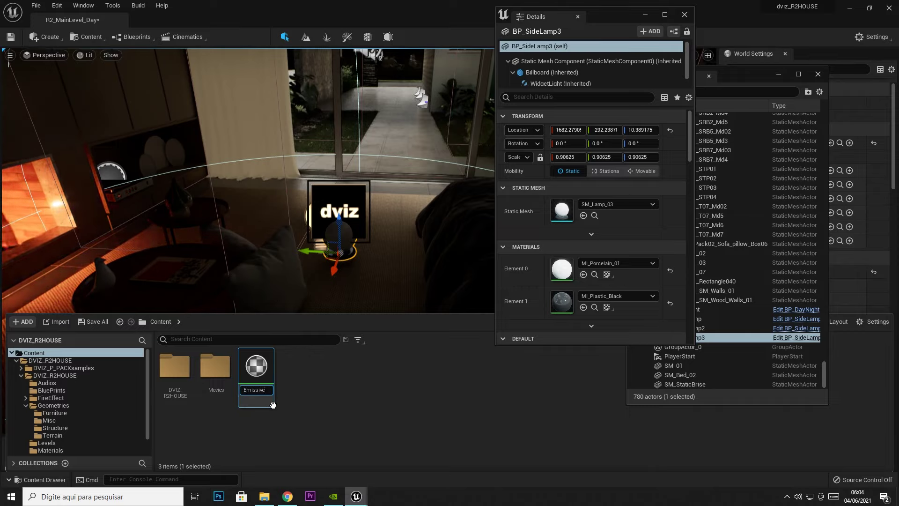
key("Return")
Open Emissive in the material editor and add a Constant3Vector wired to Base Color.
double_click(272, 401)
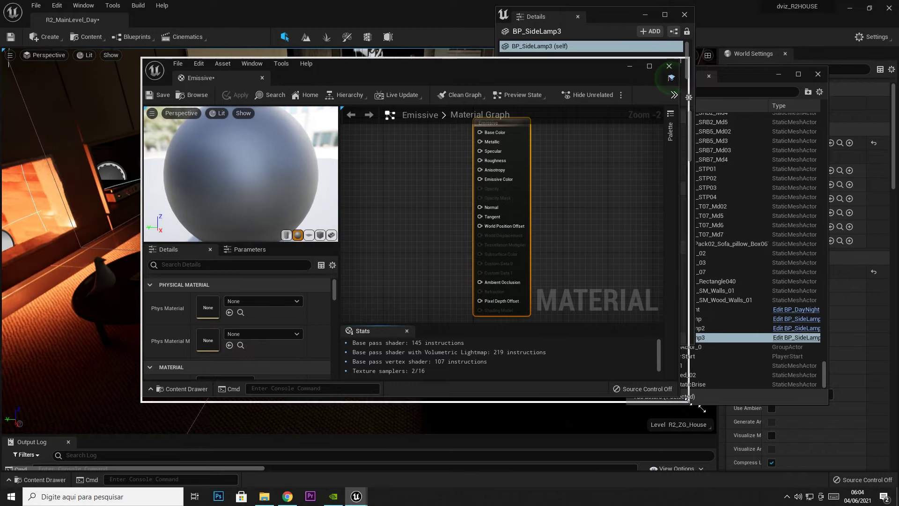
left_click_drag(682, 398, 837, 454)
key("Home")
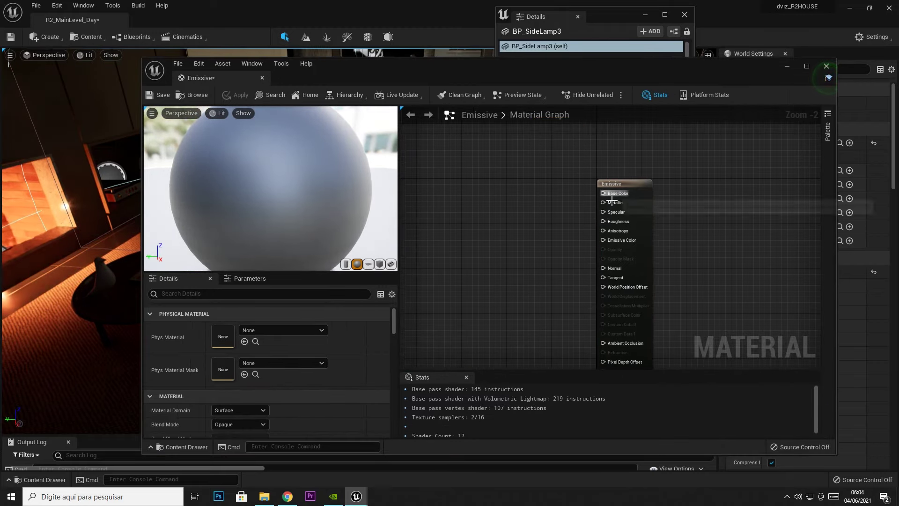
right_click(531, 185)
type("S")
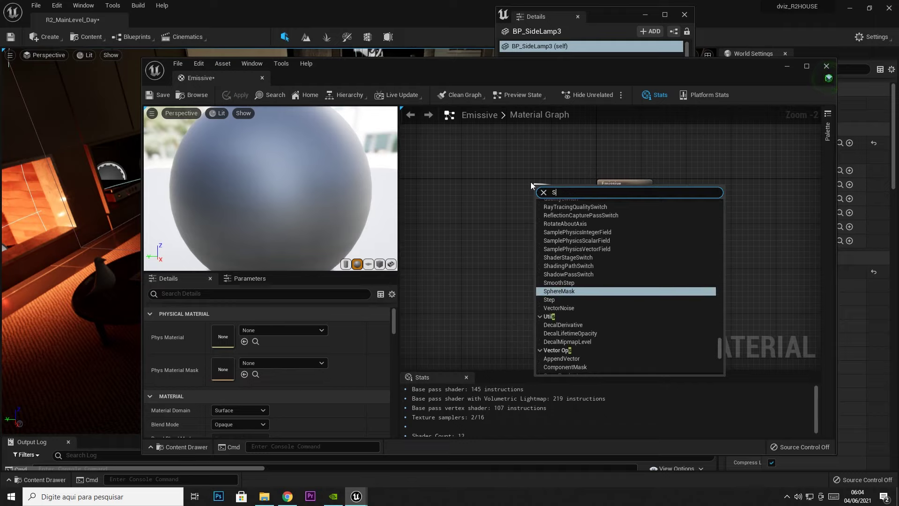
type("ca")
key("BackSpace")
key("BackSpace")
key("BackSpace")
type("Co")
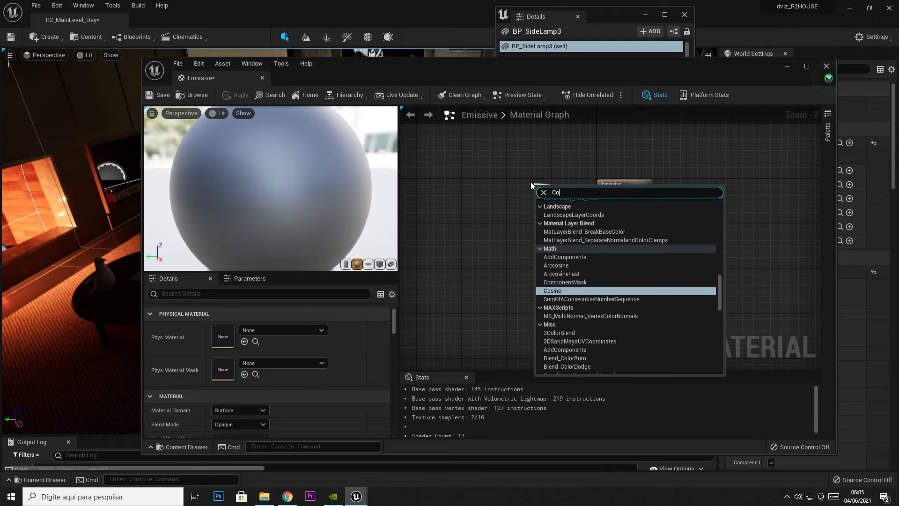
type("nst")
left_click(573, 229)
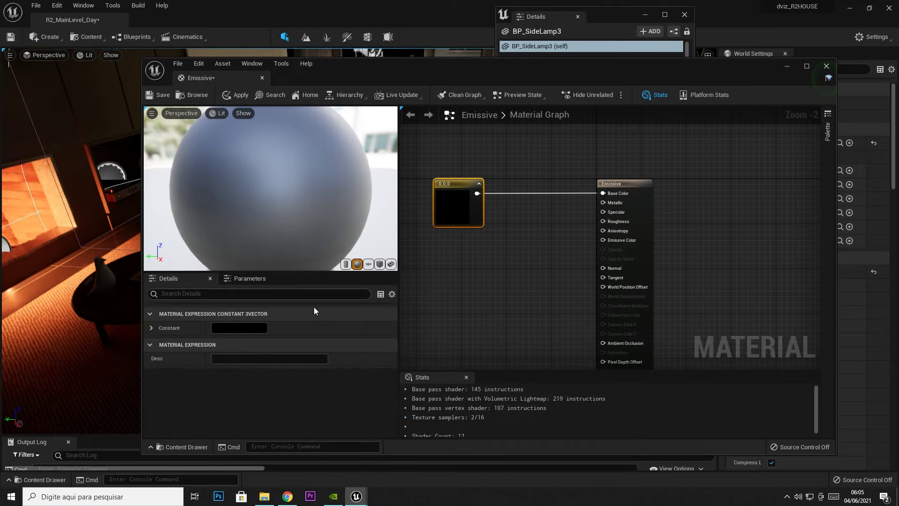
Convert the constant into a vector parameter named Color.
right_click(459, 182)
left_click(496, 202)
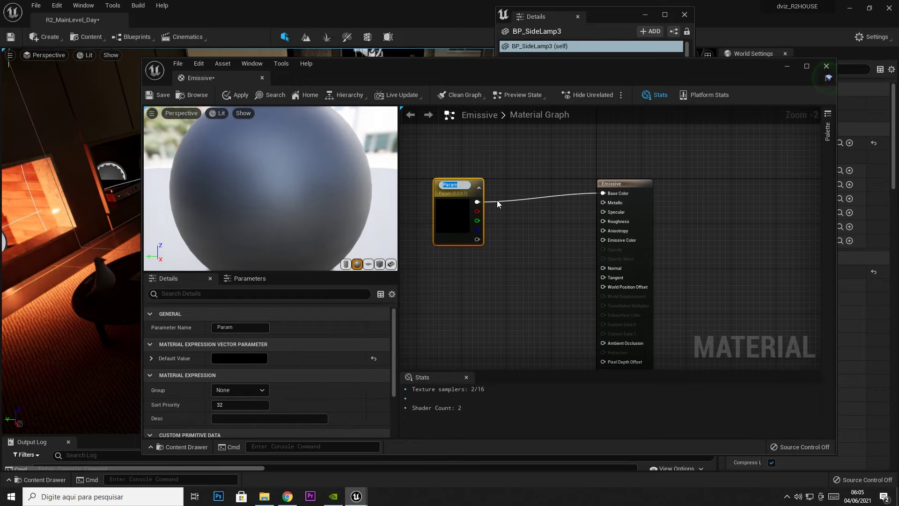
type("c")
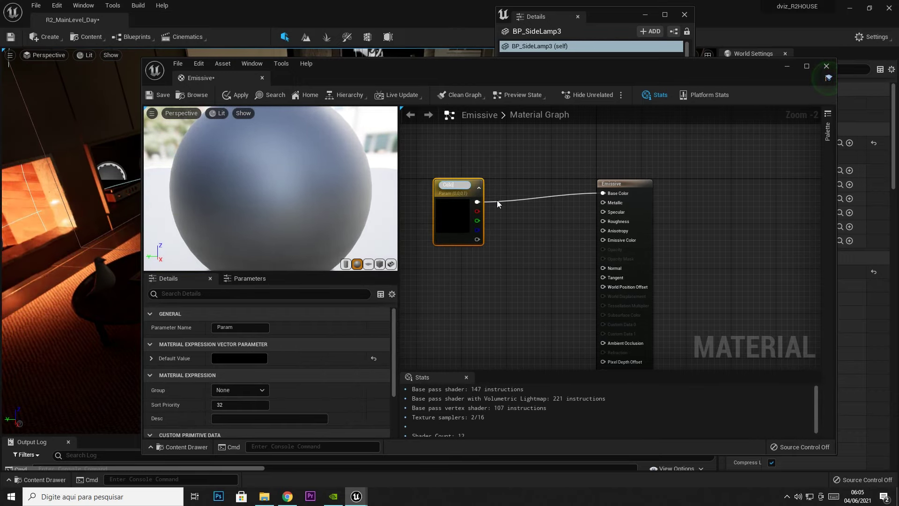
type("olor")
key("Return")
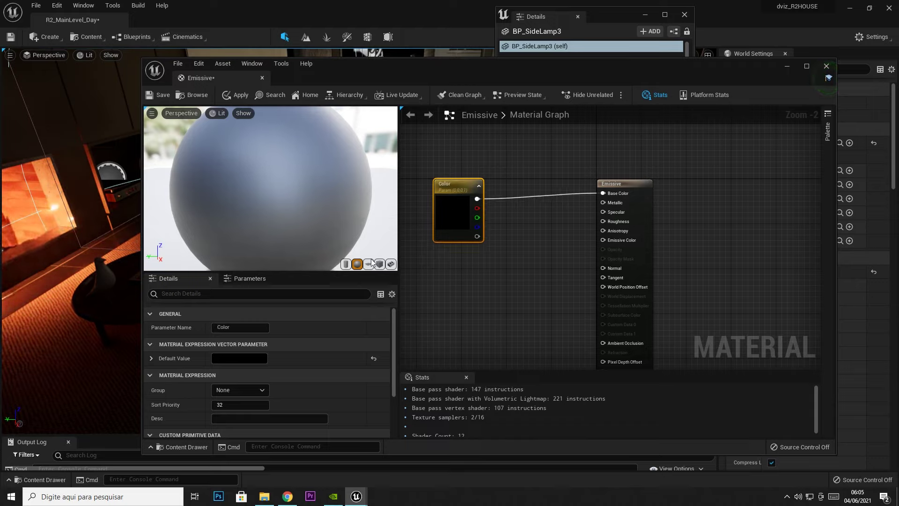
Set the Color parameter's default to a warm beige.
left_click(239, 358)
left_click_drag(361, 341, 367, 317)
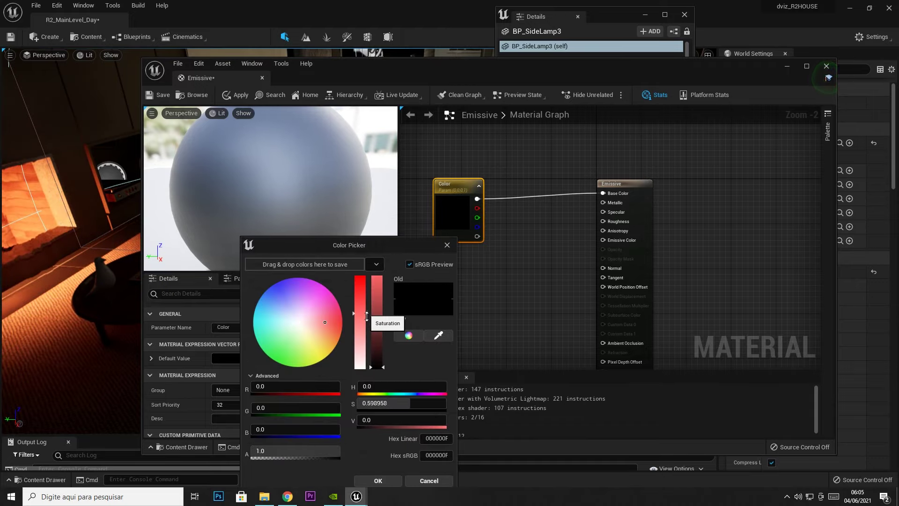
left_click(311, 334)
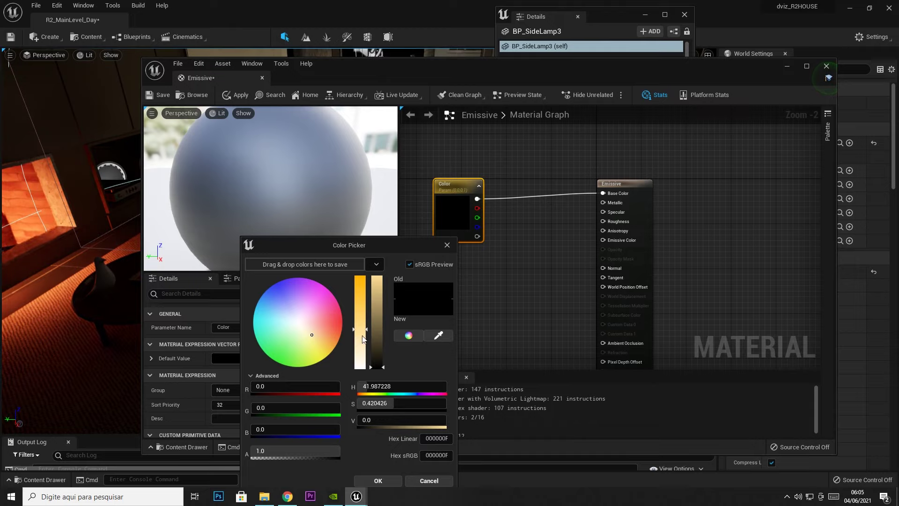
left_click(382, 323)
left_click(378, 481)
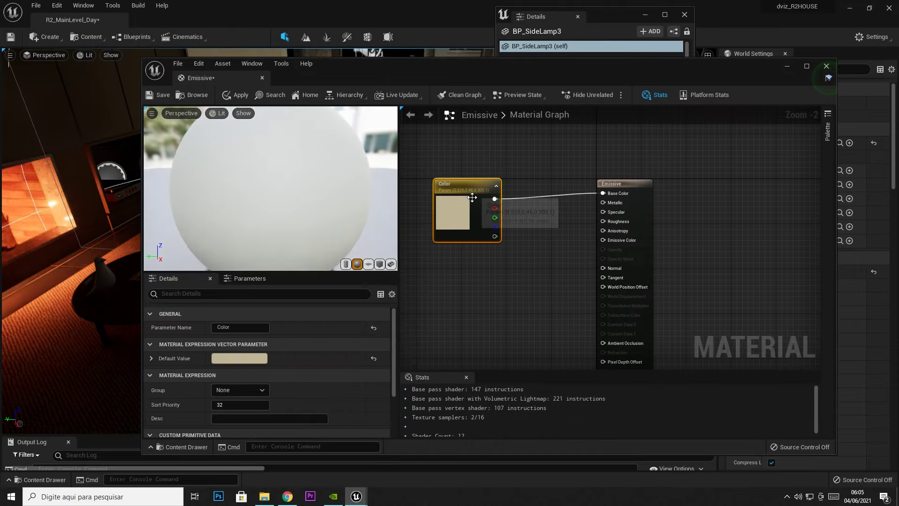
Feed Color into a new Multiply node and wire its output to Base Color.
mouse_move(463, 205)
left_mouse_down()
mouse_move(427, 204)
mouse_move(496, 172)
left_mouse_up()
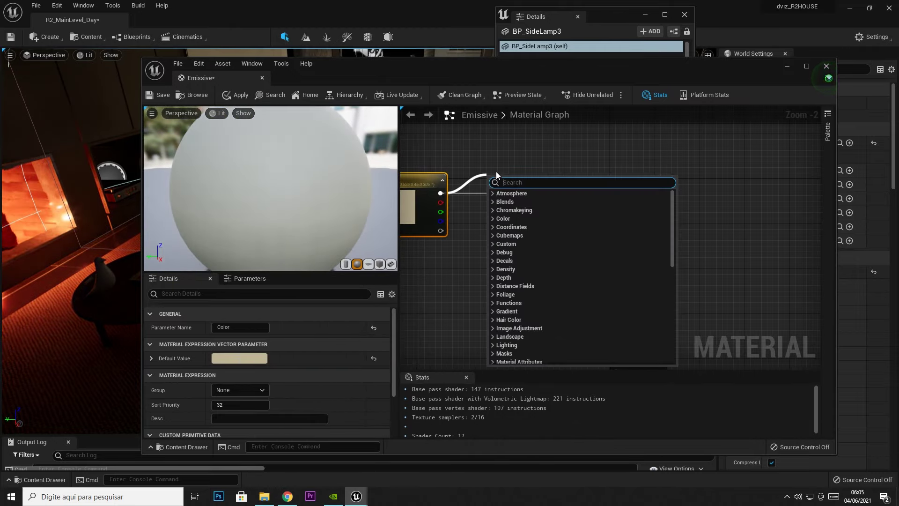
type("mul")
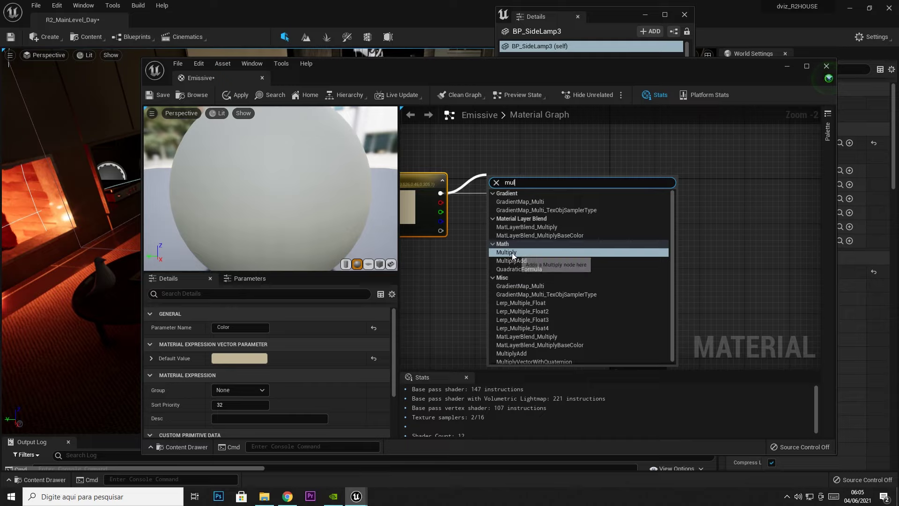
left_click(513, 252)
mouse_move(521, 189)
left_mouse_down()
mouse_move(617, 193)
mouse_move(524, 188)
mouse_move(481, 253)
left_mouse_up()
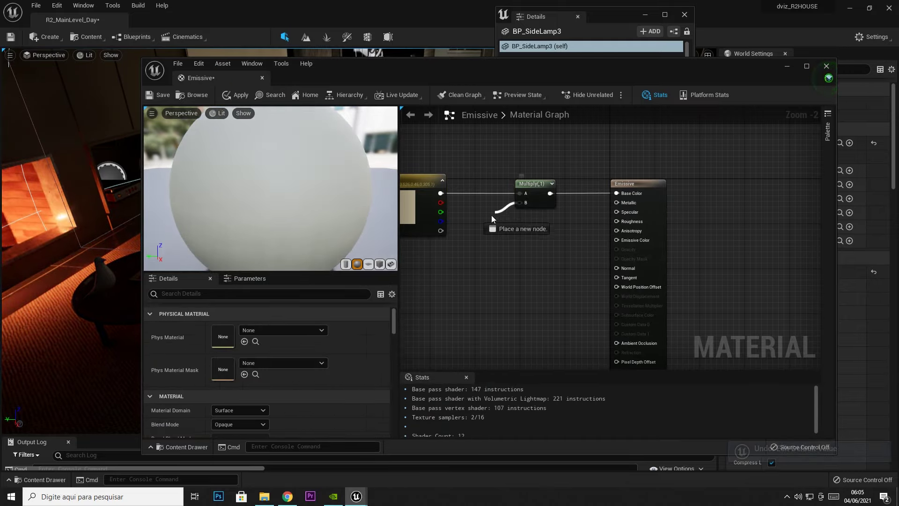
Add a 1.0 scalar multiplier parameter to Multiply's B, wire it to Emissive Color, and apply.
type("scalar")
key("Return")
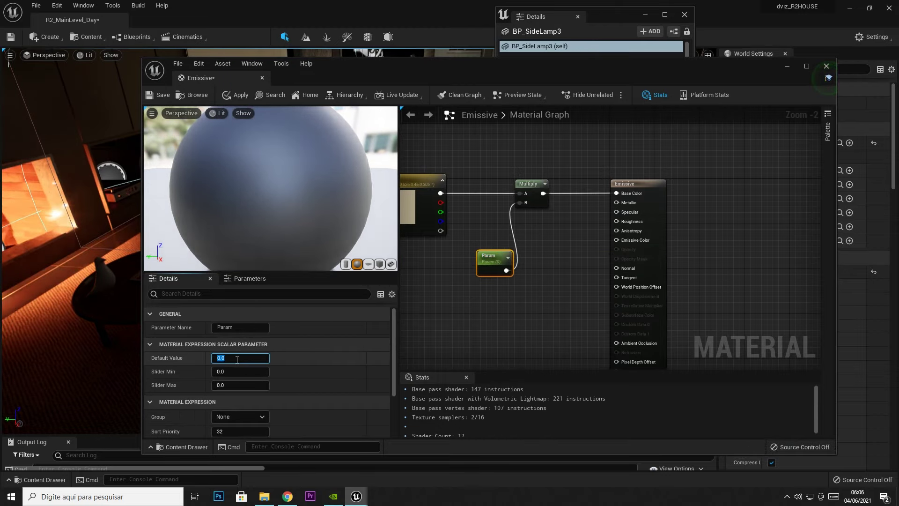
key("Return")
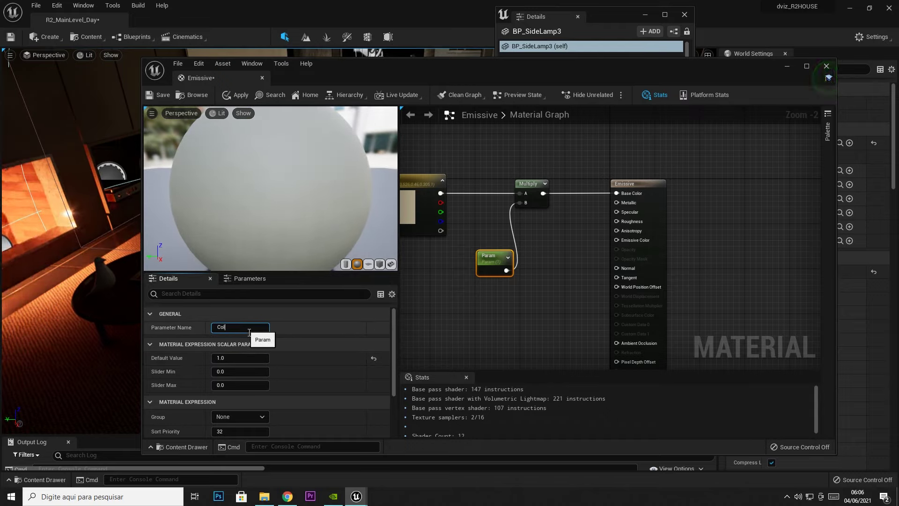
type("or_Multiplu=y")
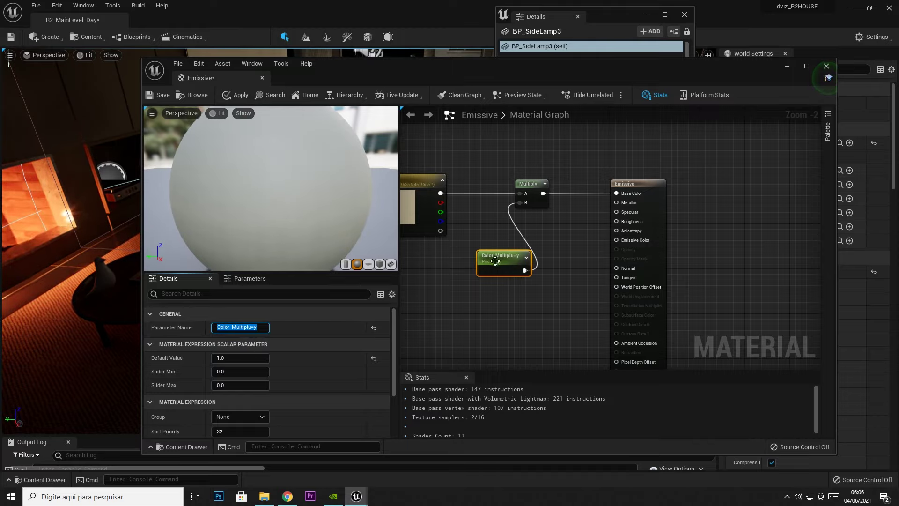
left_click_drag(495, 260, 420, 264)
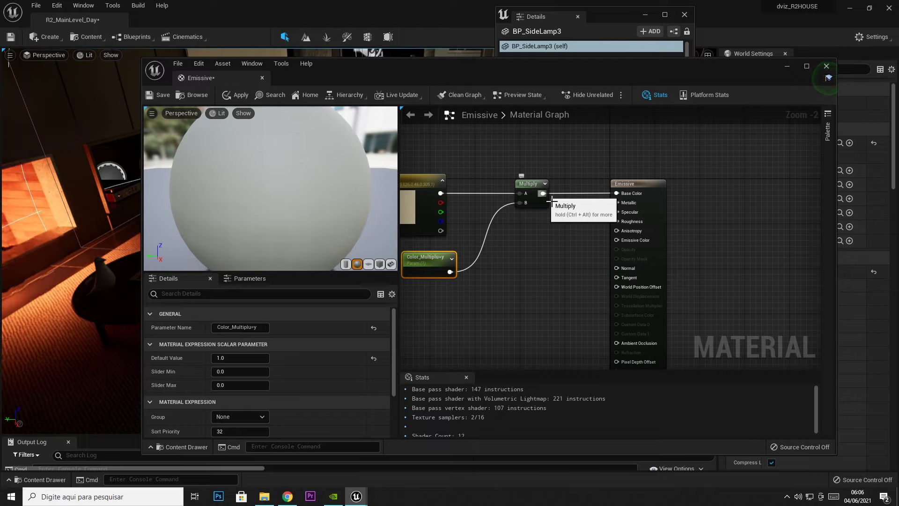
left_click_drag(623, 243, 619, 241)
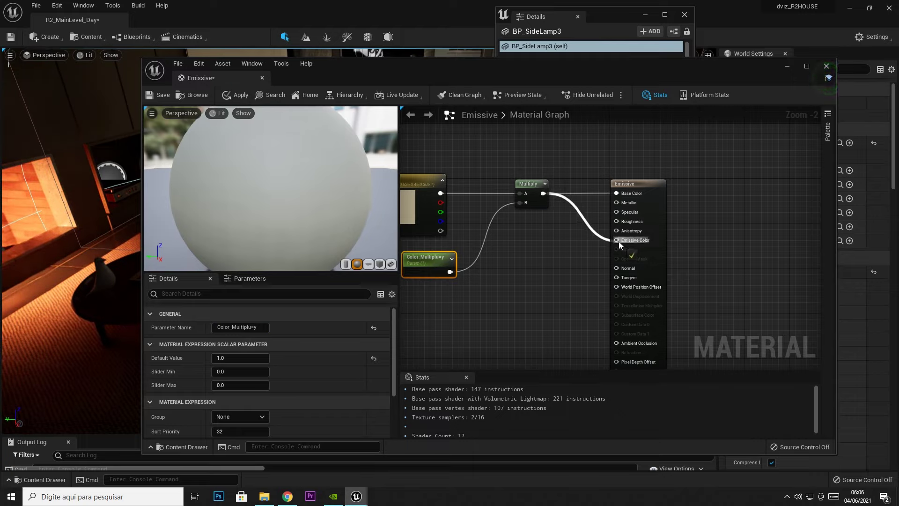
left_click(237, 95)
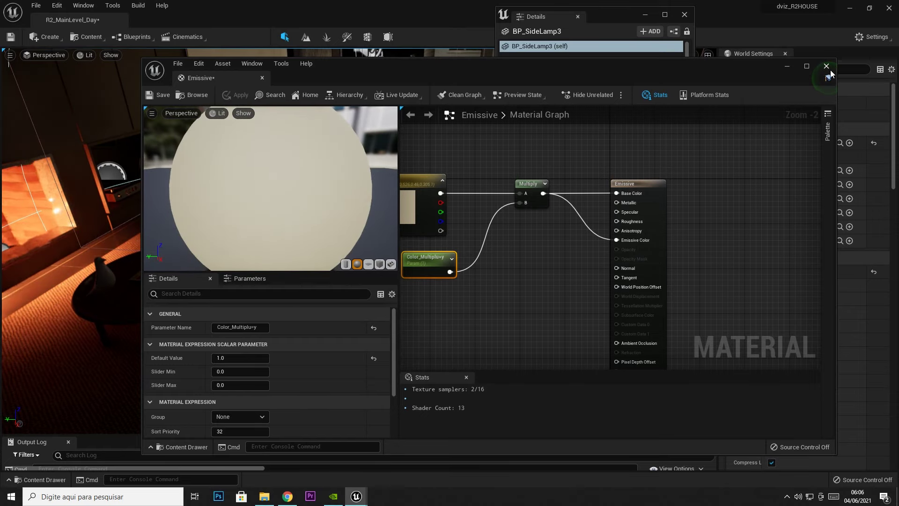
Close the material editor and create a material instance from Emissive.
left_click(828, 67)
key("ctrl+space")
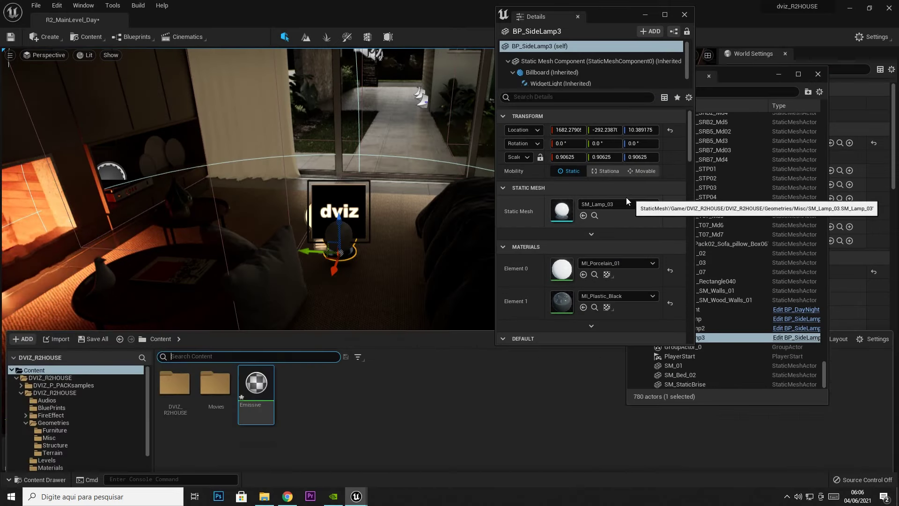
right_click(261, 374)
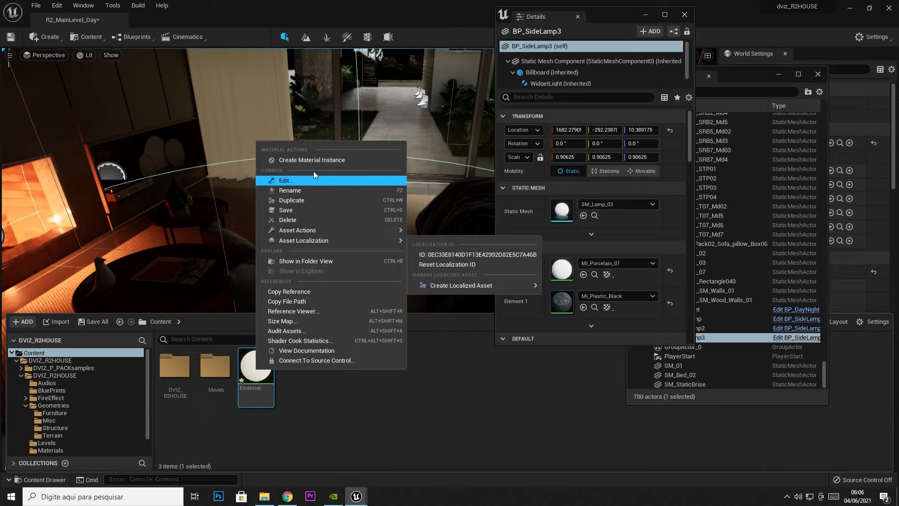
left_click(324, 161)
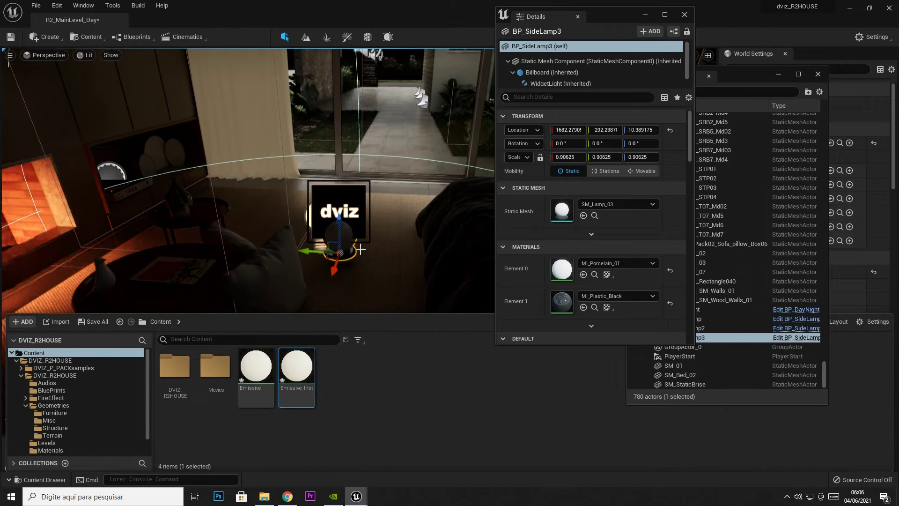
Assign Emissive_Inst to the side lamp's Element 0 slot, replacing MI_Porcelain_01.
left_click(552, 66)
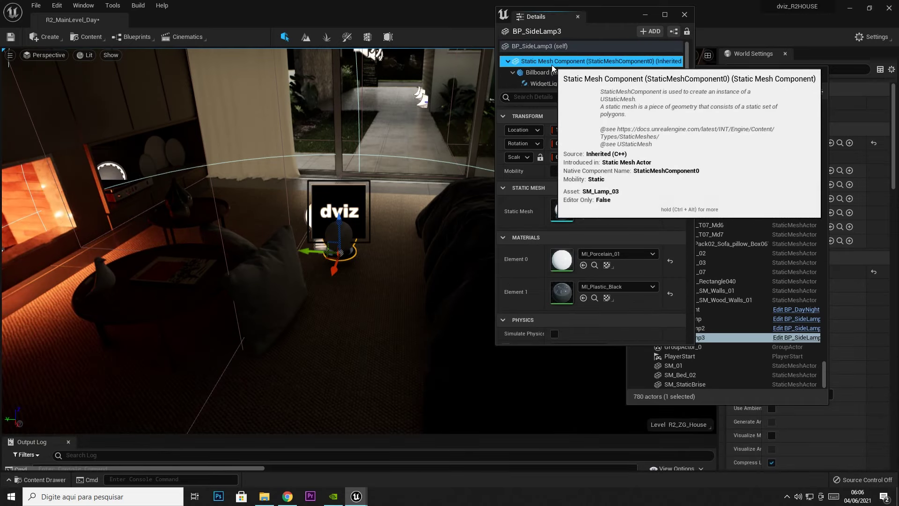
left_click(402, 154)
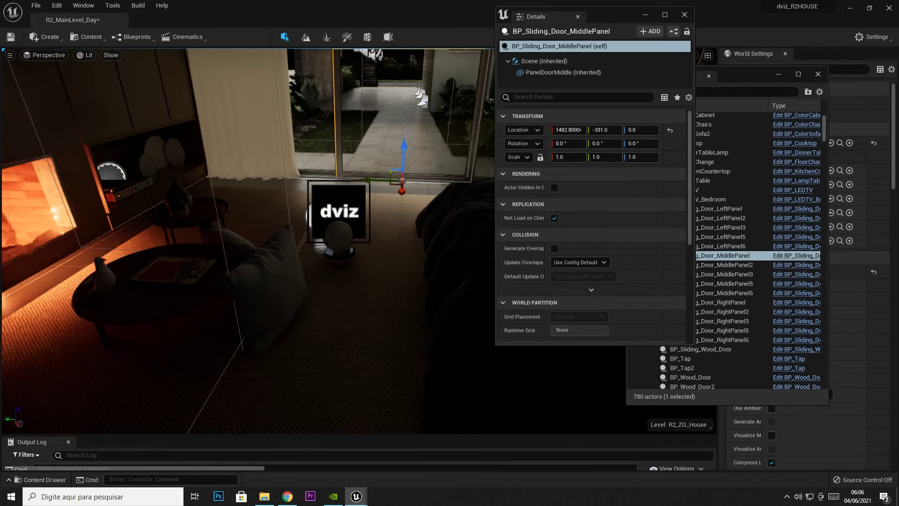
key("ctrl+space")
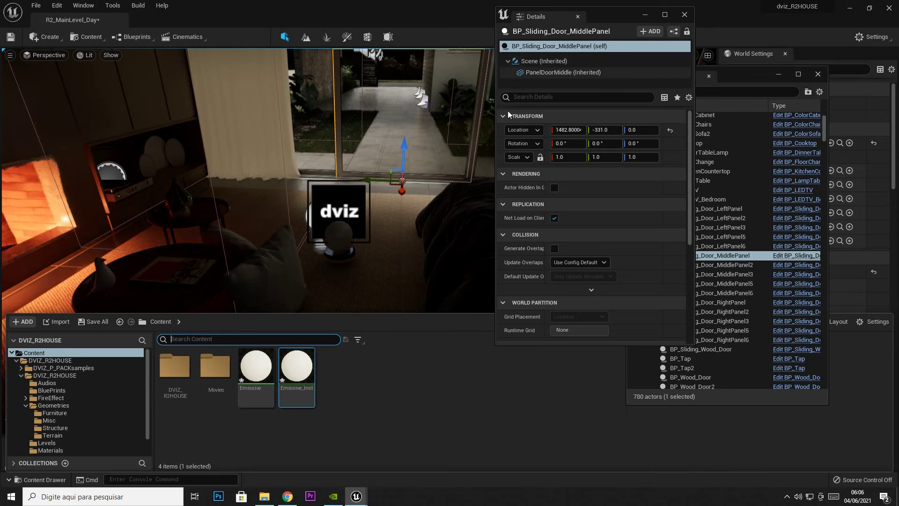
left_click(349, 253)
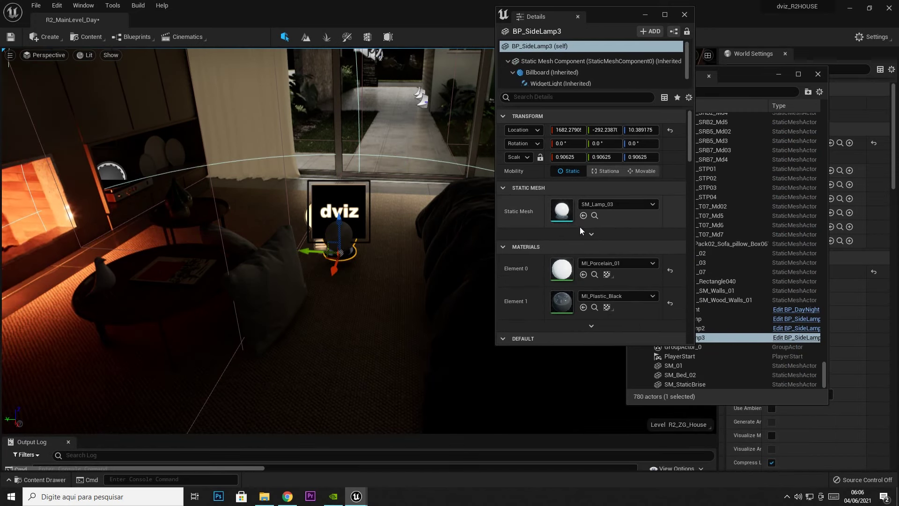
key("ctrl+space")
left_click_drag(317, 371, 566, 272)
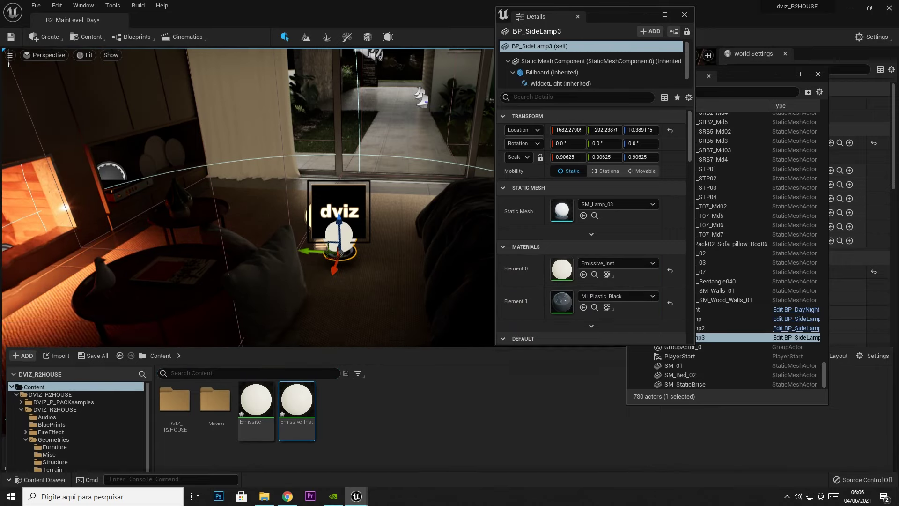
left_click(355, 253)
left_click(340, 236)
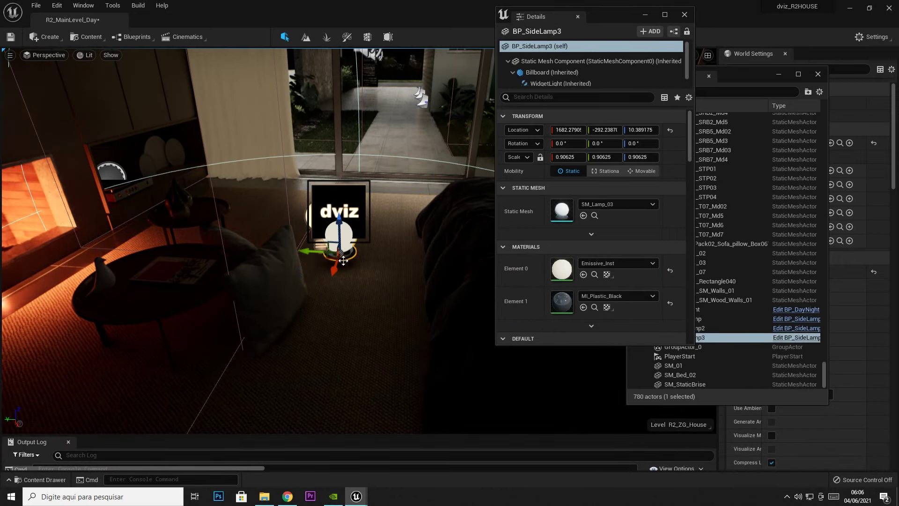
Open Emissive_Inst and resize its editor window to the right side.
double_click(553, 268)
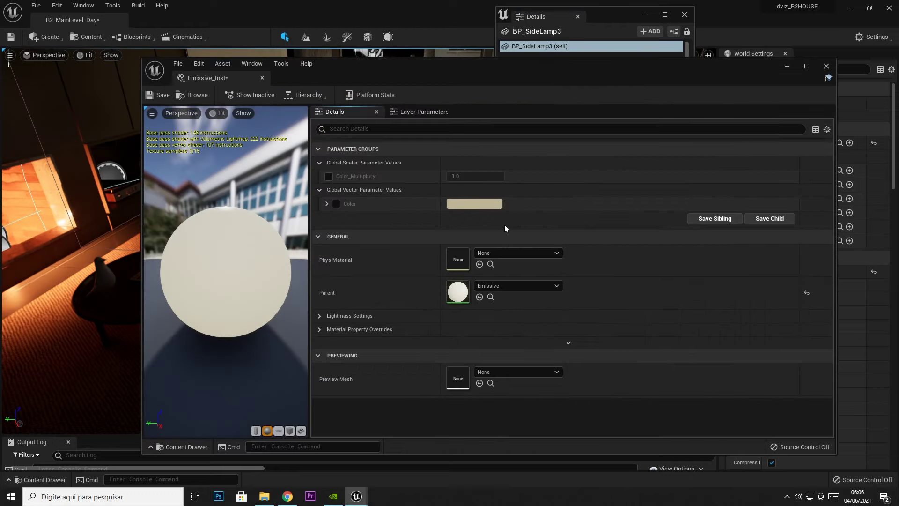
left_click_drag(837, 170, 554, 170)
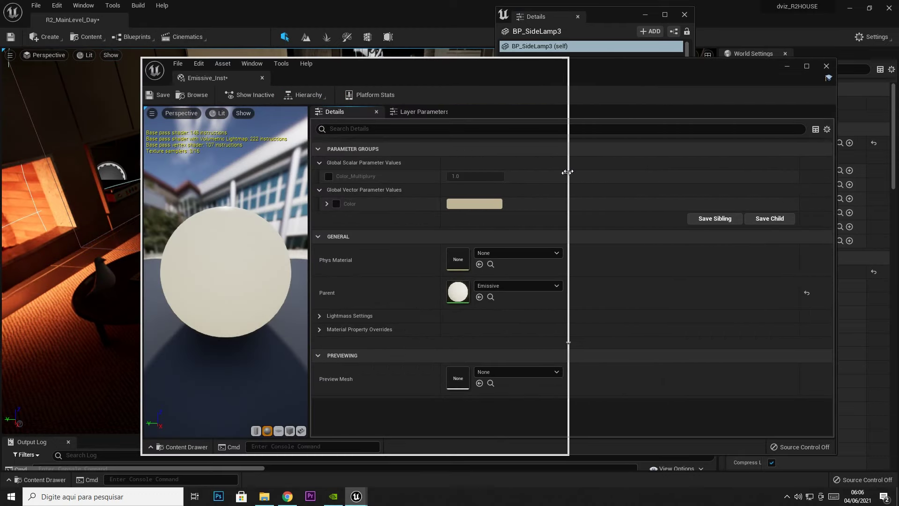
left_click_drag(263, 72, 264, 72)
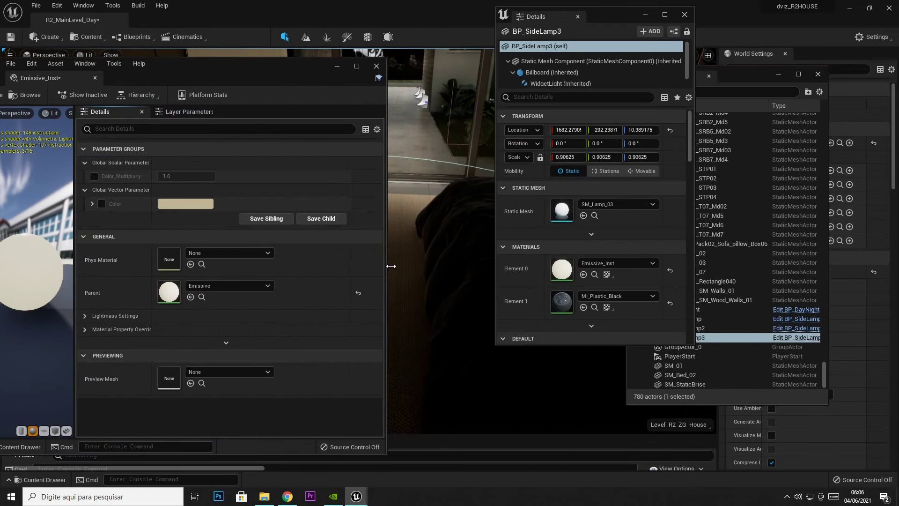
left_click_drag(392, 266, 236, 231)
left_click_drag(156, 87, 718, 67)
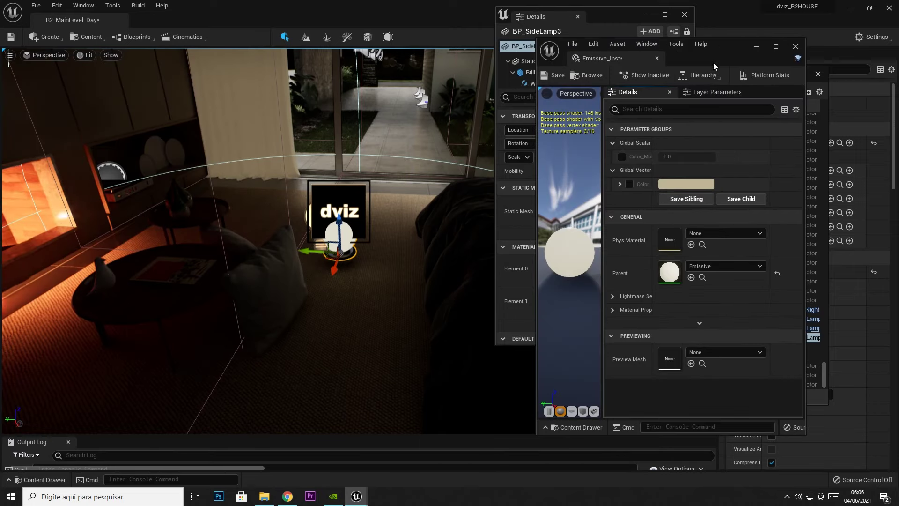
Override Color_Multiplier and set it to 10.
left_click(623, 159)
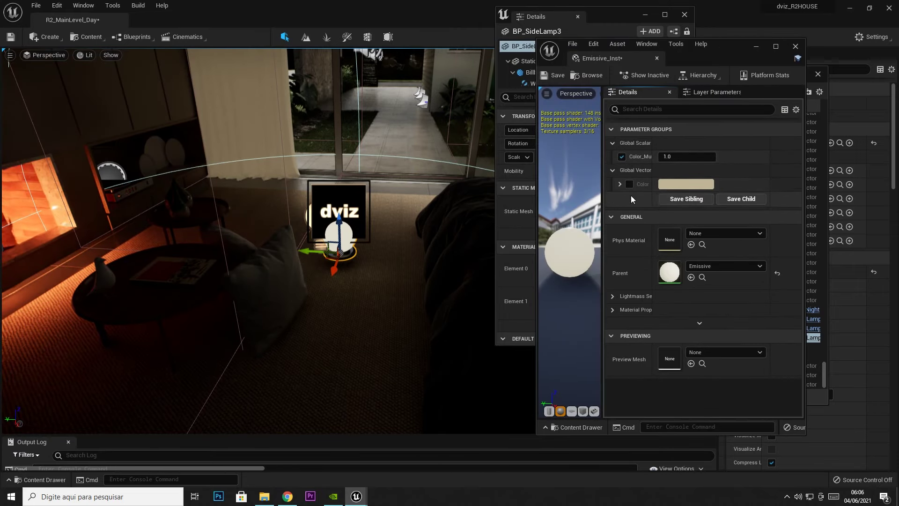
left_click(673, 157)
left_click_drag(672, 157, 689, 157)
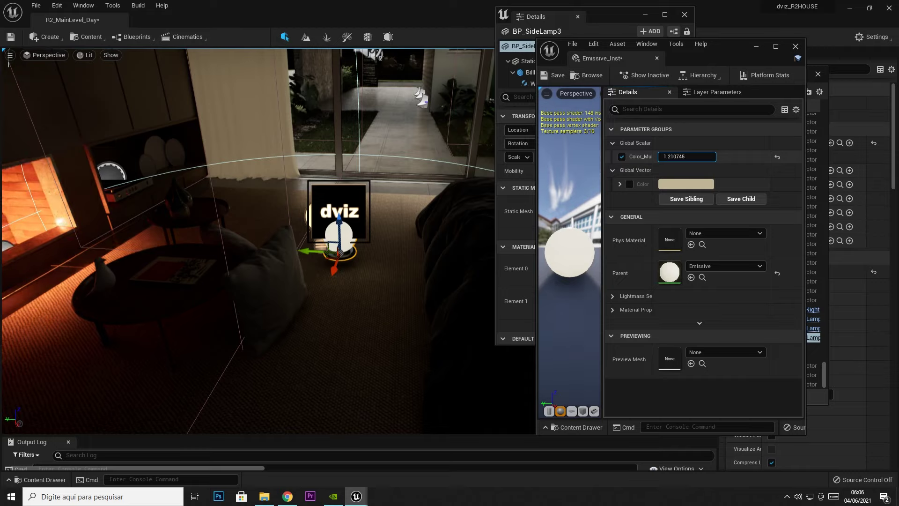
left_click(671, 158)
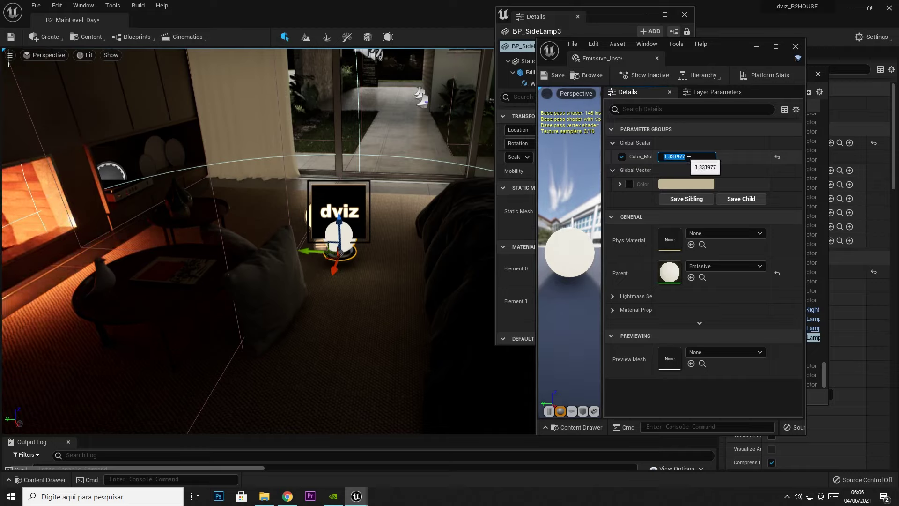
type("10")
key("Return")
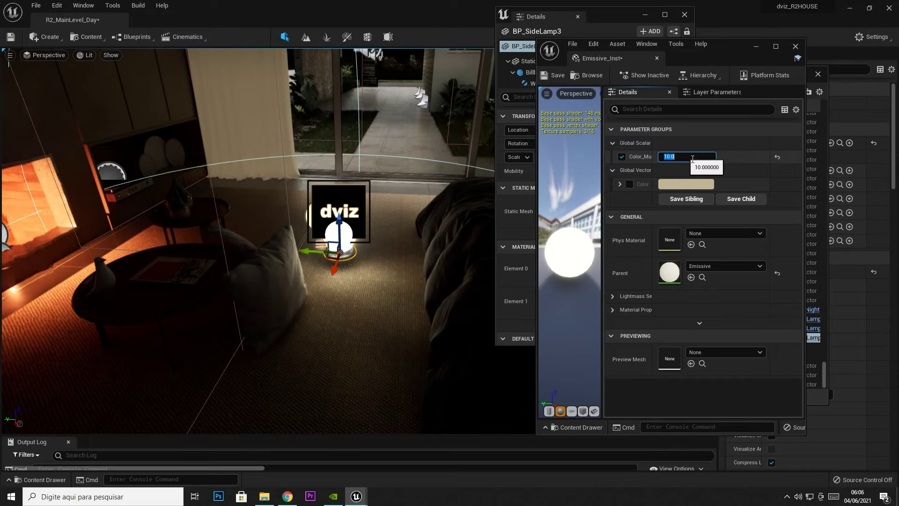
Reposition the lamp and raise Color_Multiplier to 20.
left_click_drag(315, 258, 363, 281)
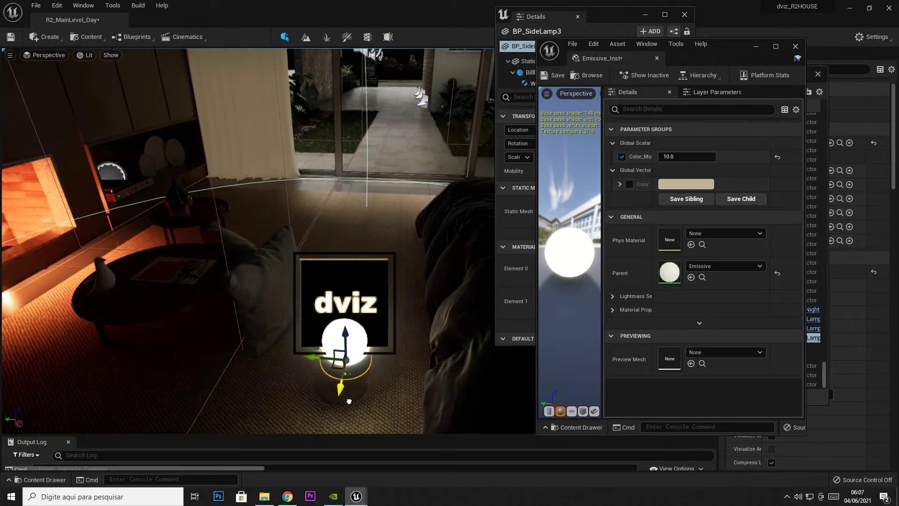
left_click_drag(363, 281, 357, 307)
type("20")
key("Return")
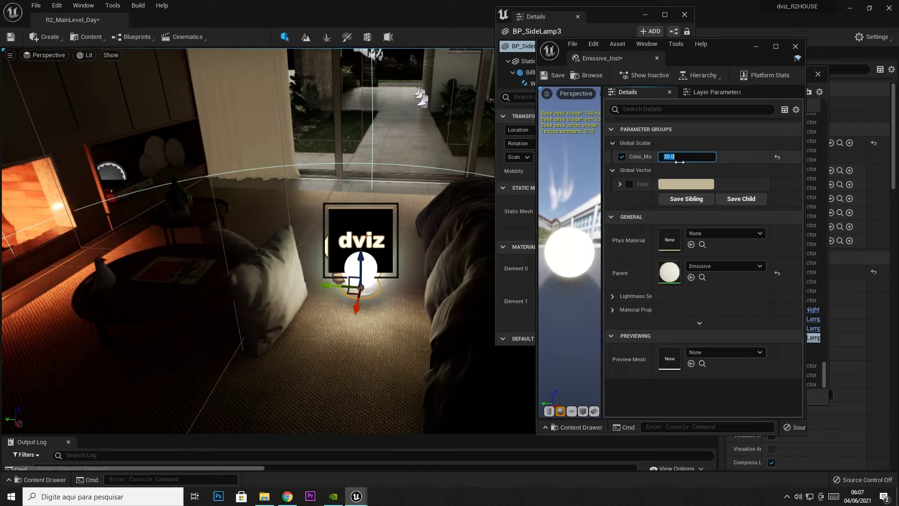
mouse_move(360, 267)
left_mouse_down()
mouse_move(366, 242)
mouse_move(363, 265)
left_mouse_up()
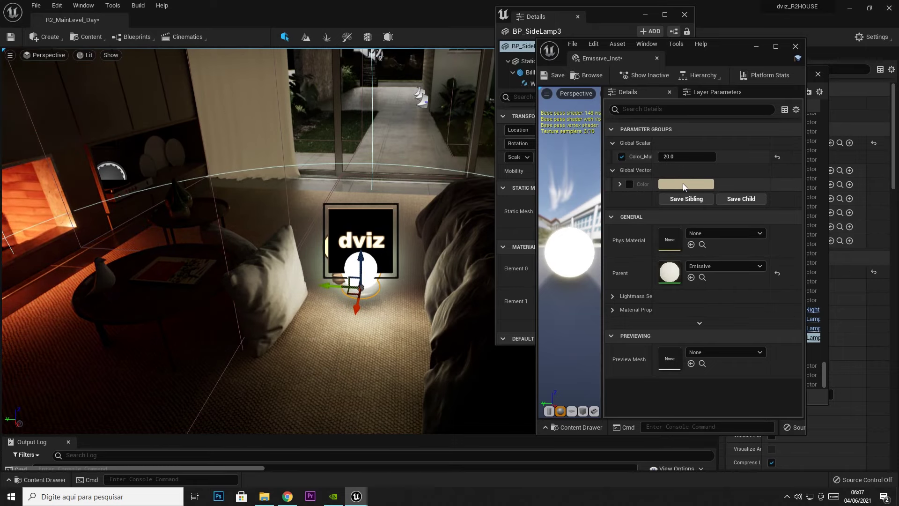
left_click(670, 187)
Make the lamp colour bright orange and move the lamp light up toward the bed.
mouse_move(767, 281)
left_mouse_down()
mouse_move(799, 266)
mouse_move(800, 236)
left_mouse_up()
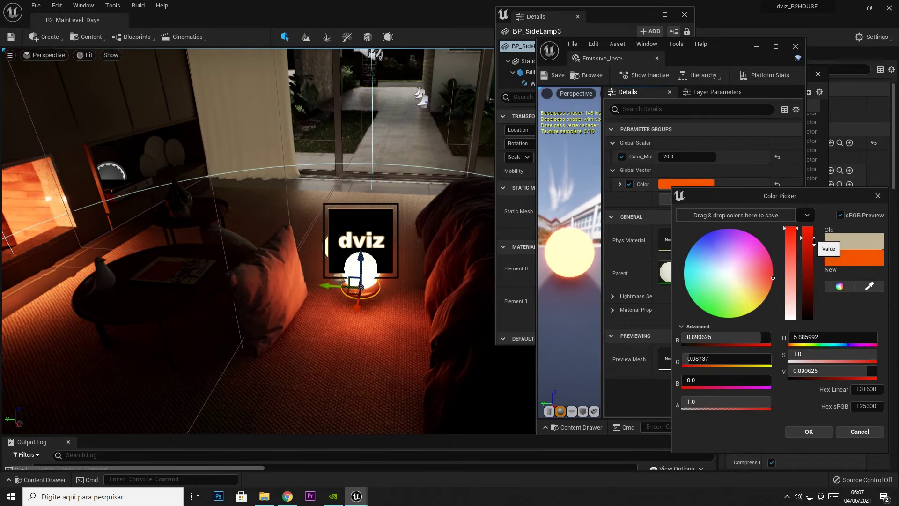
left_click(808, 432)
right_click_drag(331, 277, 299, 286)
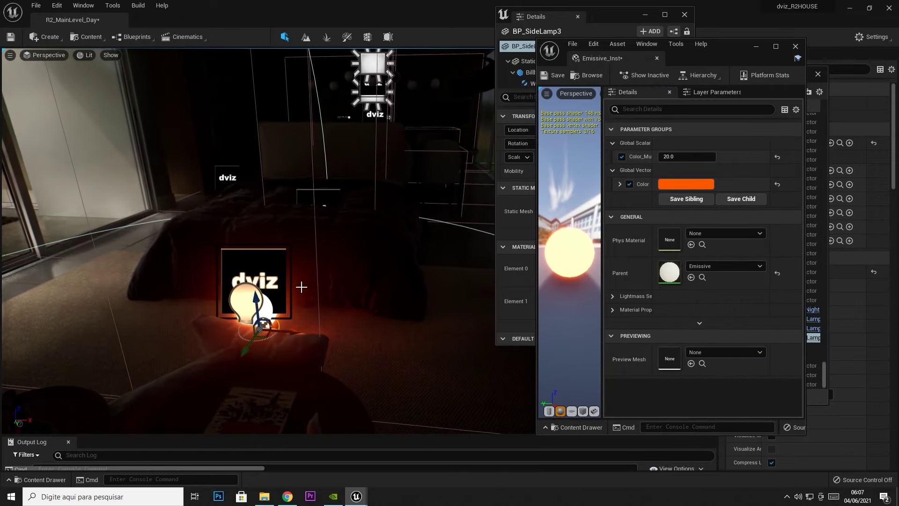
left_click_drag(261, 313, 259, 181)
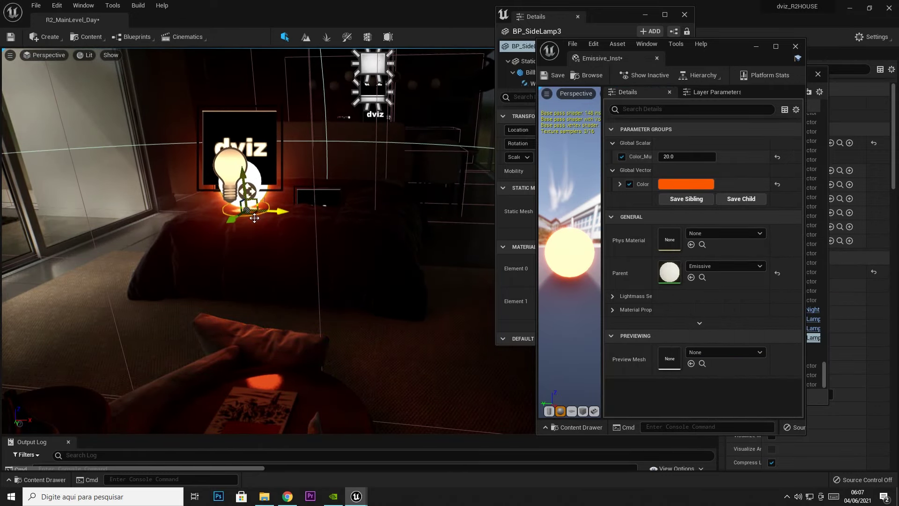
mouse_move(255, 219)
left_mouse_down()
mouse_move(489, 330)
mouse_move(490, 350)
mouse_move(457, 87)
left_mouse_up()
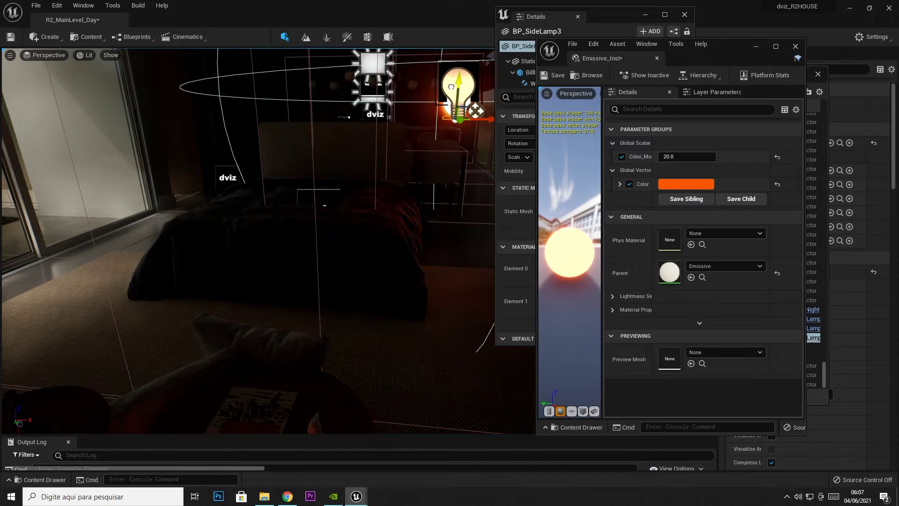
mouse_move(457, 87)
right_mouse_down()
mouse_move(421, 93)
mouse_move(323, 164)
mouse_move(281, 155)
right_mouse_up()
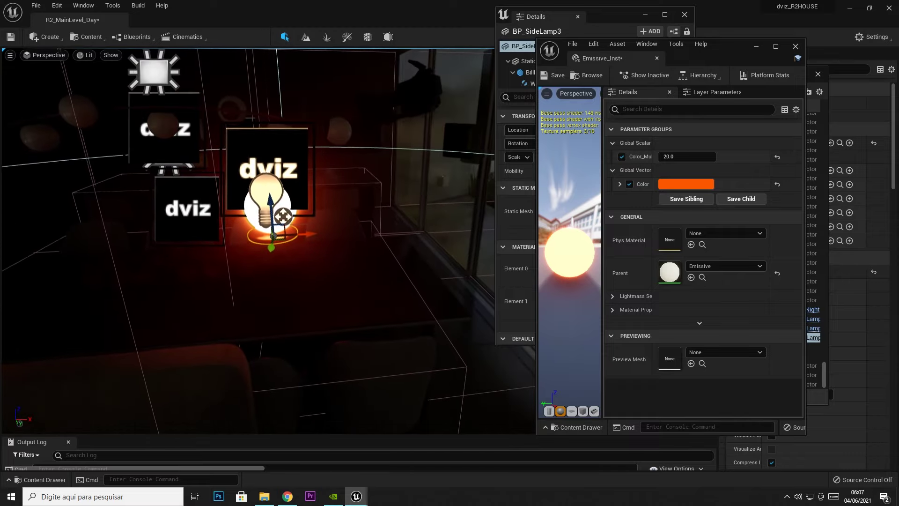
Set Color_Mu to 40 and slide the lamp light along X into place.
left_click(679, 161)
type("40")
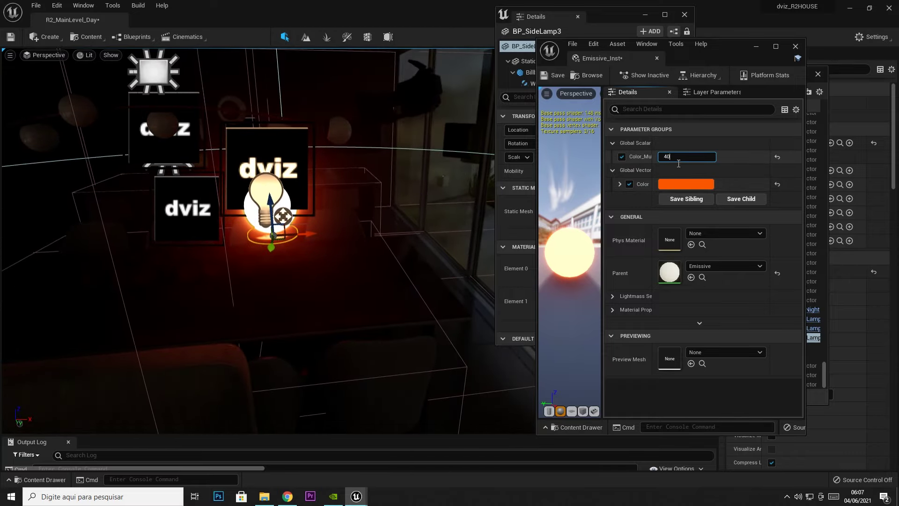
key("Return")
right_click_drag(379, 245, 116, 200)
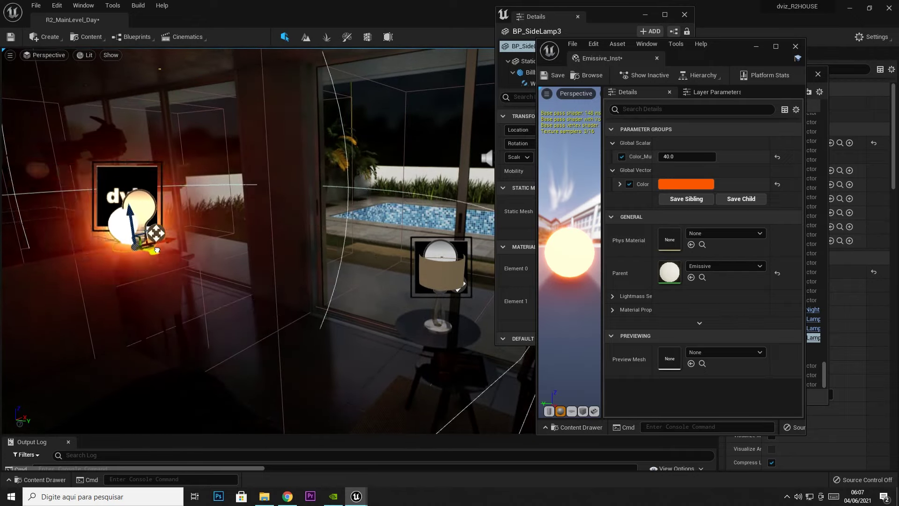
mouse_move(81, 235)
right_mouse_down()
mouse_move(306, 348)
mouse_move(260, 250)
right_mouse_up()
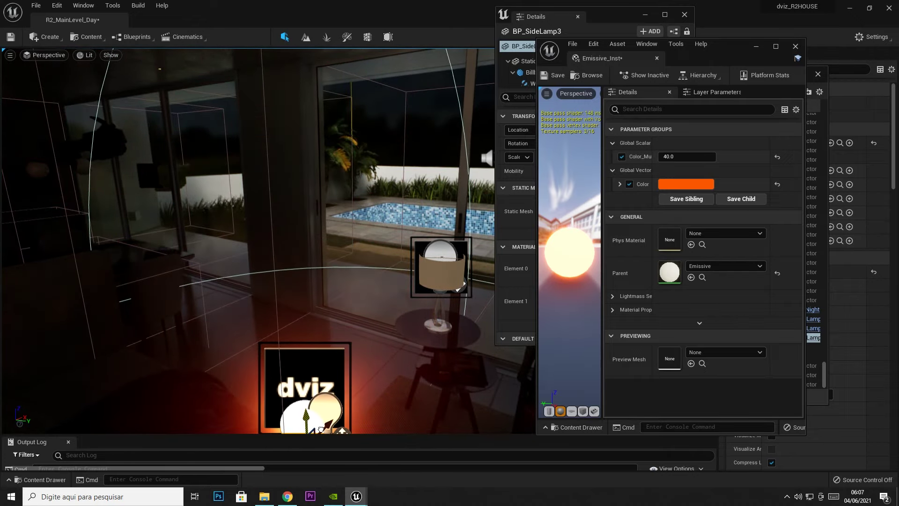
mouse_move(260, 250)
left_mouse_down()
mouse_move(331, 244)
mouse_move(298, 250)
left_mouse_up()
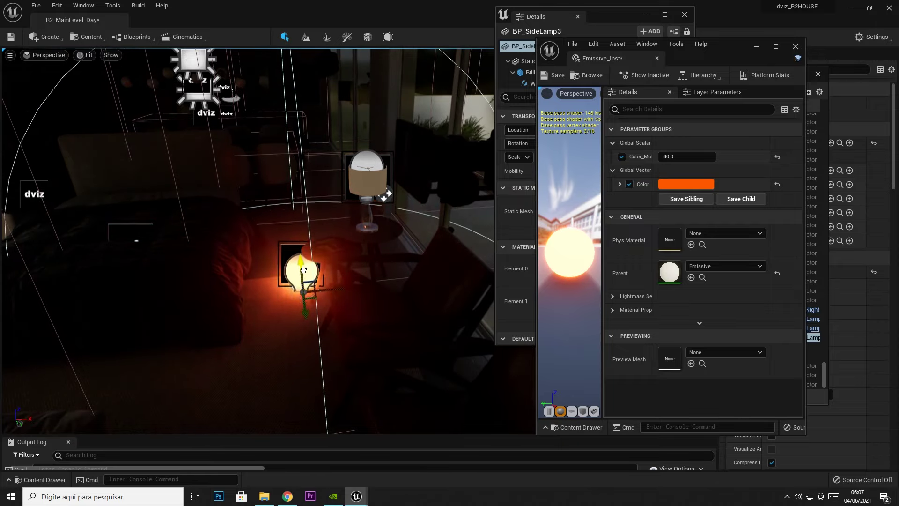
left_click_drag(327, 277, 300, 275)
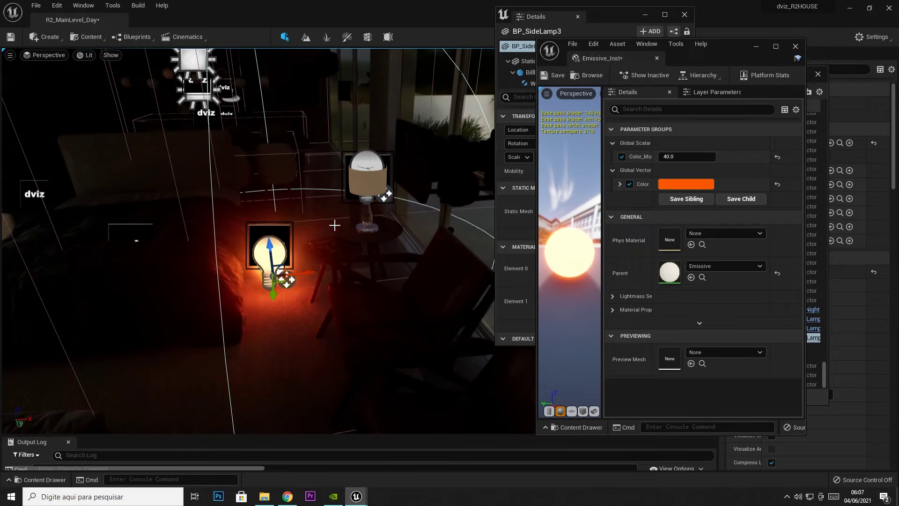
mouse_move(300, 275)
right_mouse_down()
mouse_move(281, 243)
mouse_move(304, 225)
mouse_move(203, 201)
right_mouse_up()
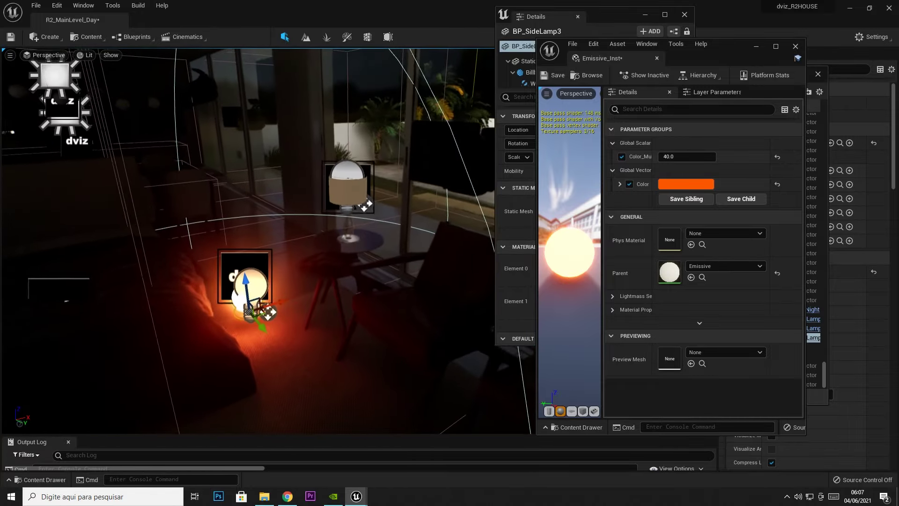
left_click(203, 201)
right_click_drag(267, 223, 300, 215)
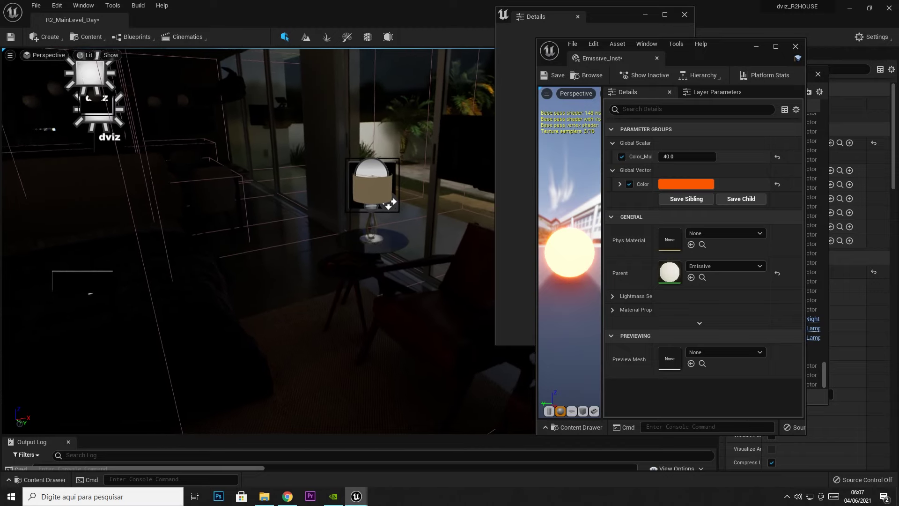
Close the material editor and floating details, then select MainMovableLight via an Outliner search for 'dire'.
left_click(796, 47)
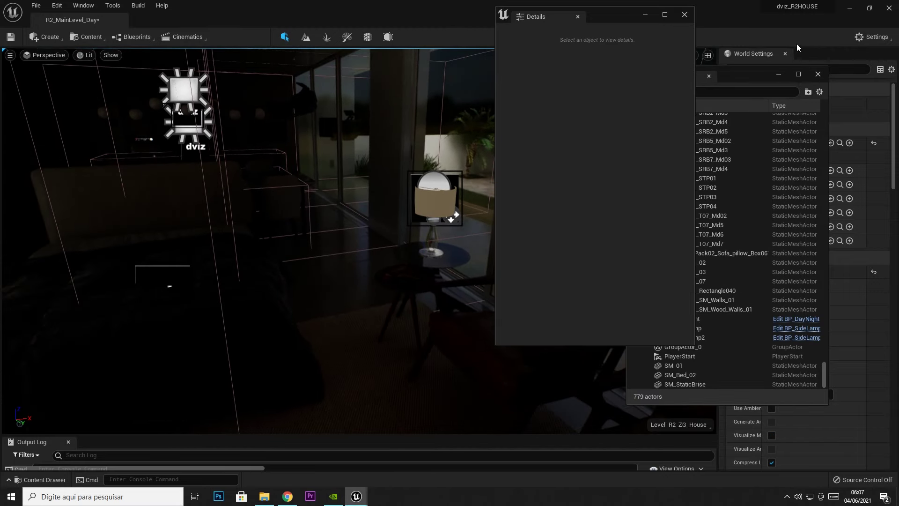
left_click(685, 16)
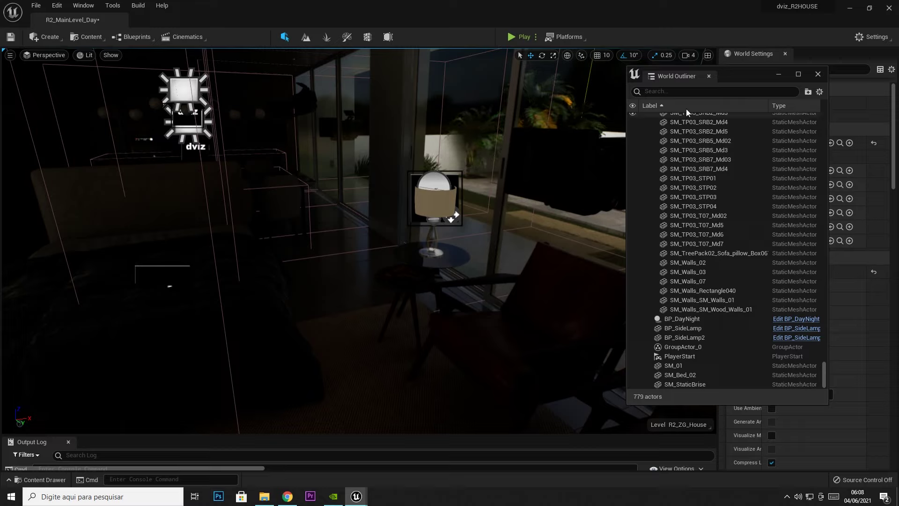
scroll(689, 327, "up", 5)
left_click(683, 93)
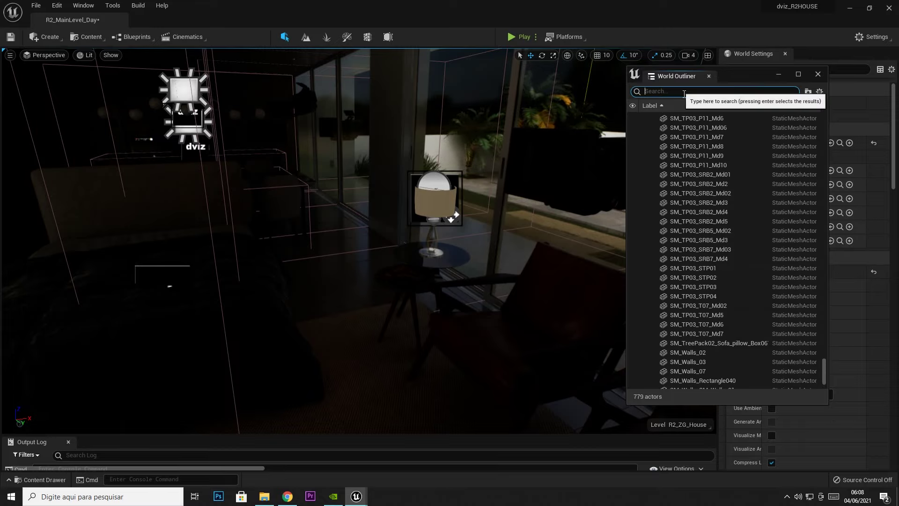
type("dire")
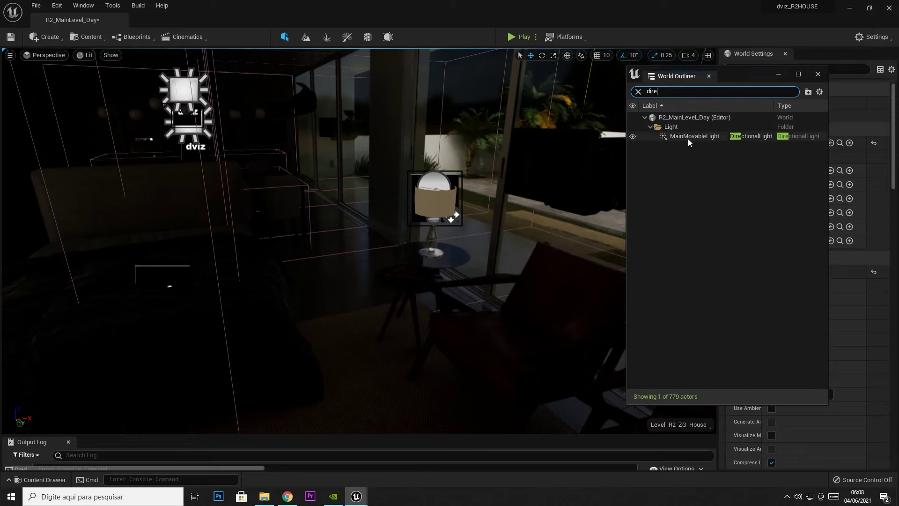
left_click(688, 137)
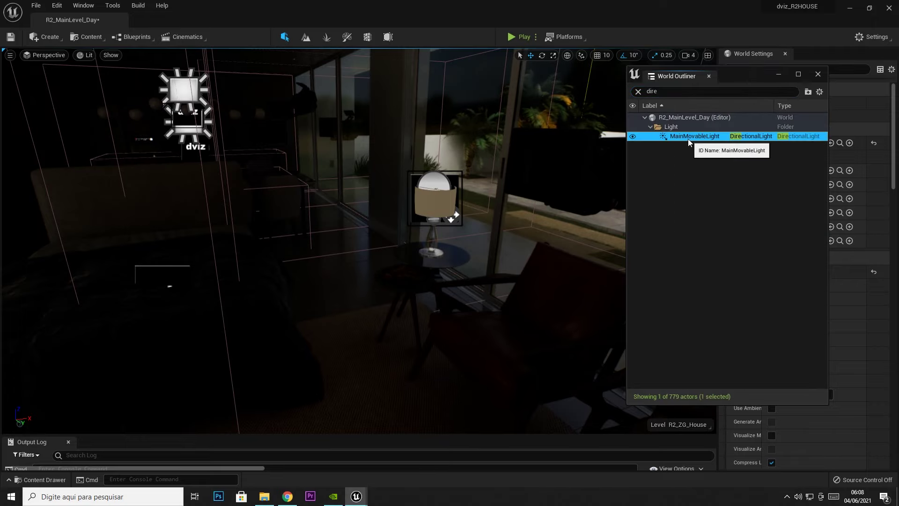
Open a Details panel for MainMovableLight and set its Intensity to 2.0 lux.
left_click(83, 6)
mouse_move(102, 50)
left_click(226, 54)
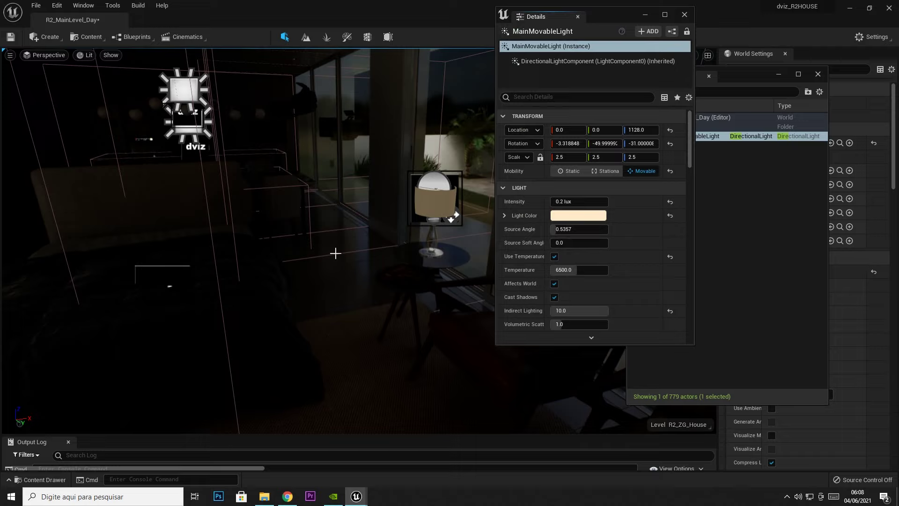
left_click(573, 202)
type("1.")
key("Return")
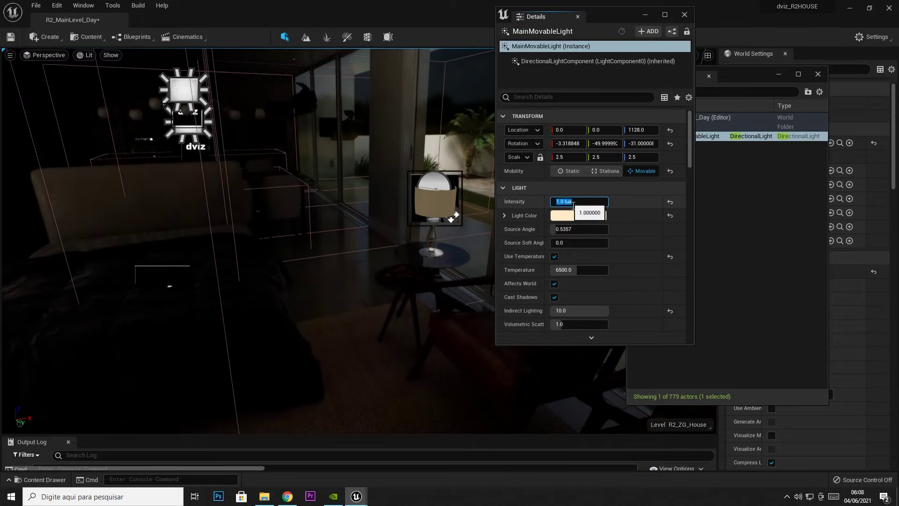
left_click_drag(621, 12, 418, 12)
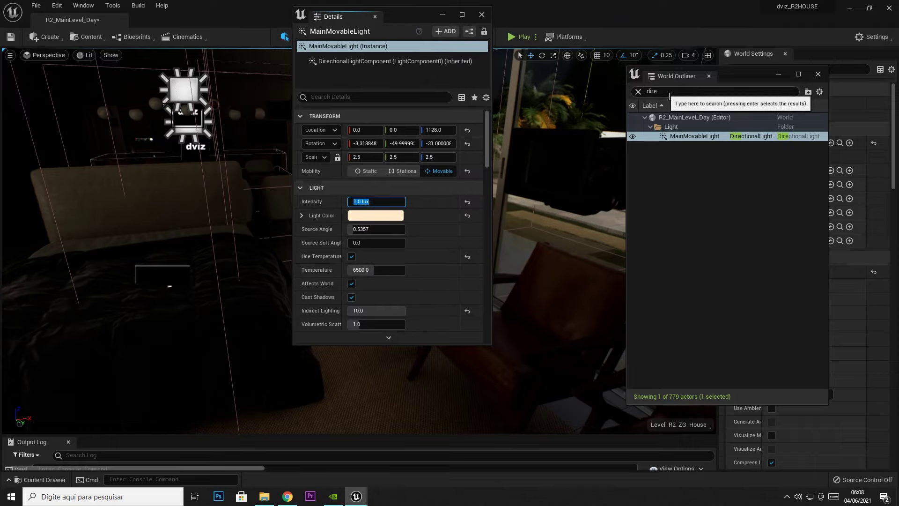
type("2")
key("Return")
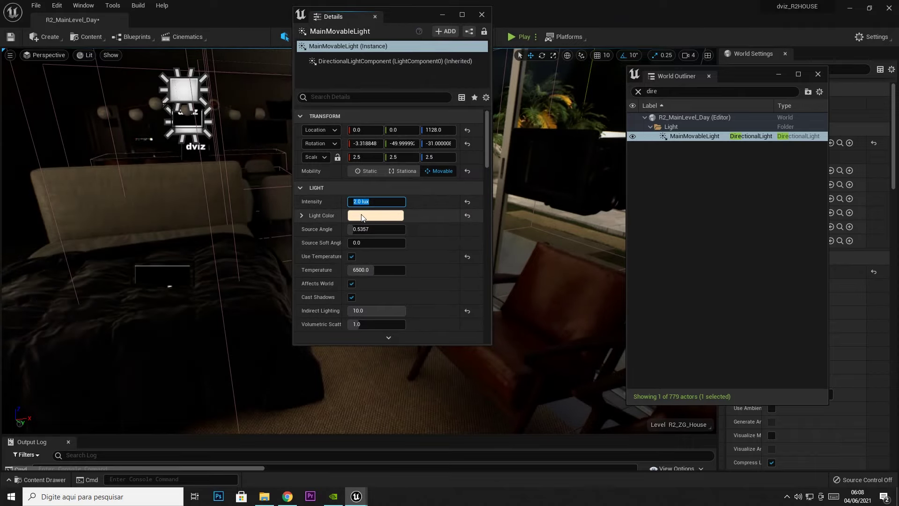
left_click(669, 94)
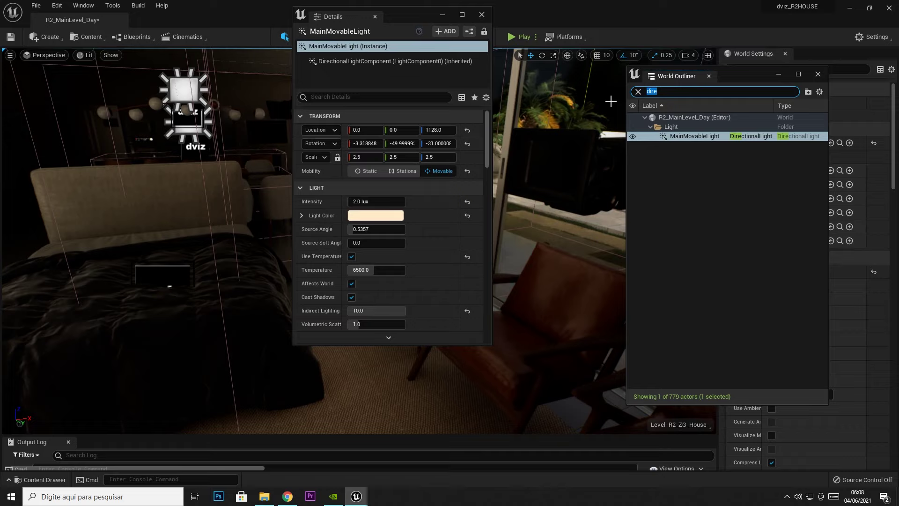
Find SkyLight_GrassLevel with a 'sk' search and set its Intensity Scale to 2.0.
type("sky")
left_click(699, 136)
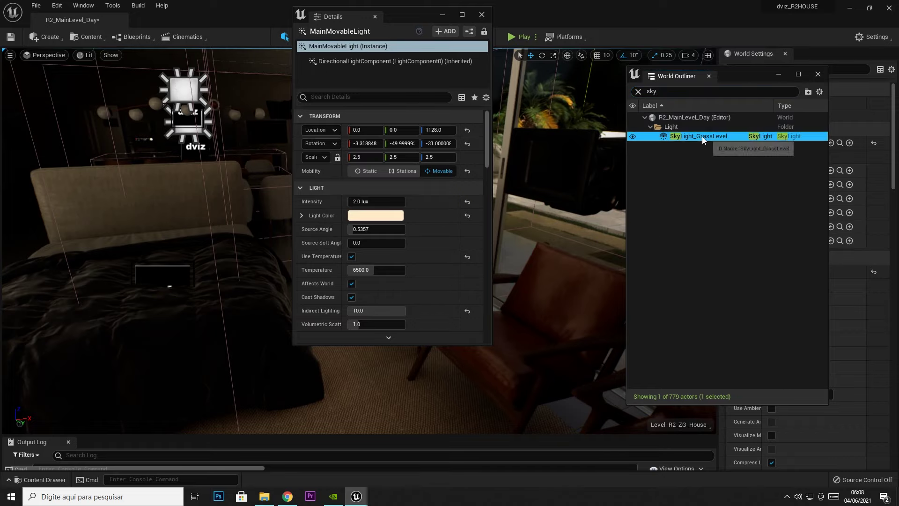
scroll(368, 286, "down", 1)
left_click(368, 274)
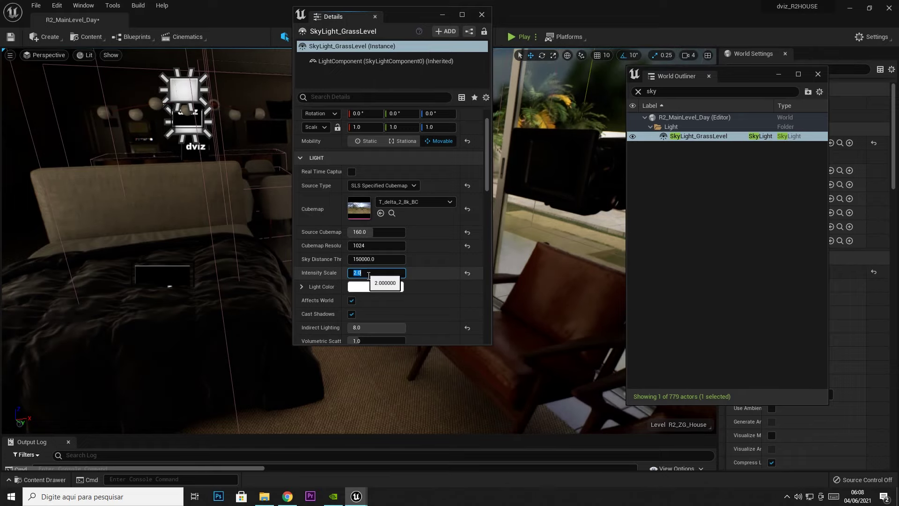
key("Return")
Close the floating Details and Outliner windows and frame the dining area.
left_click(482, 15)
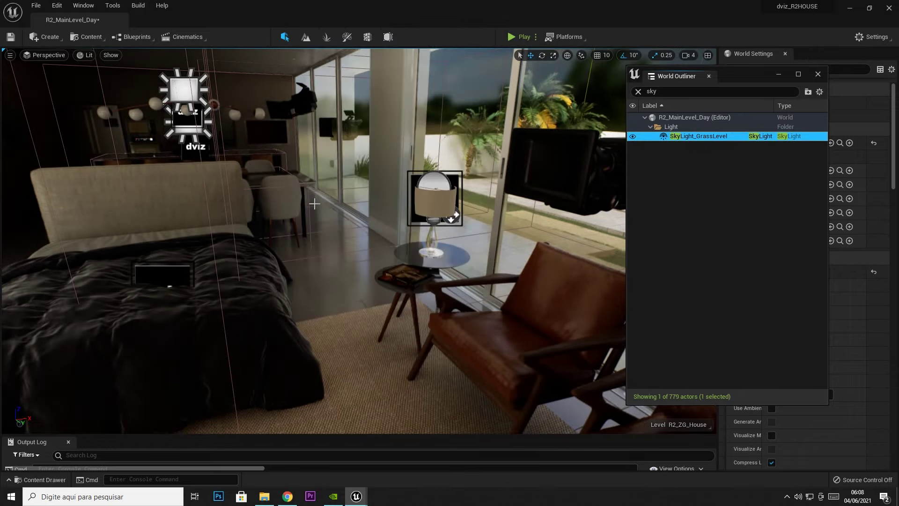
mouse_move(311, 200)
left_mouse_down()
mouse_move(309, 155)
mouse_move(325, 207)
left_mouse_up()
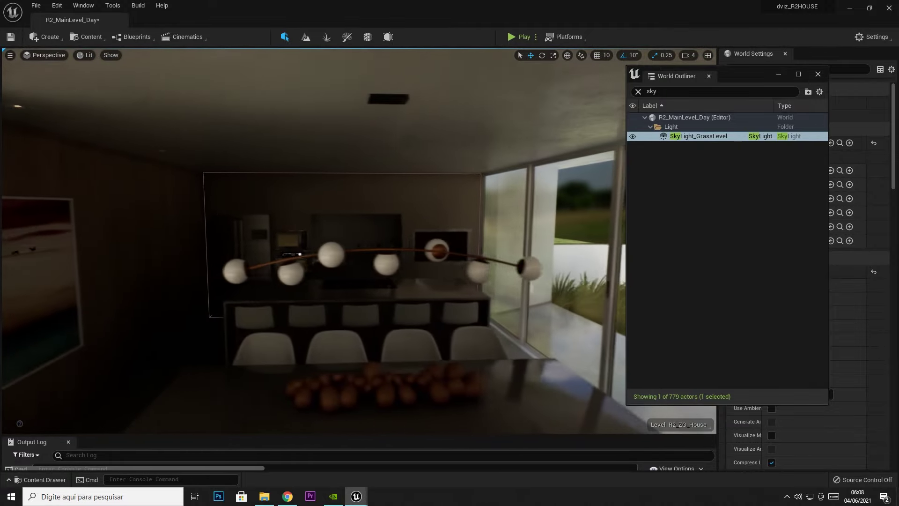
left_click(819, 75)
left_click_drag(495, 219, 494, 201)
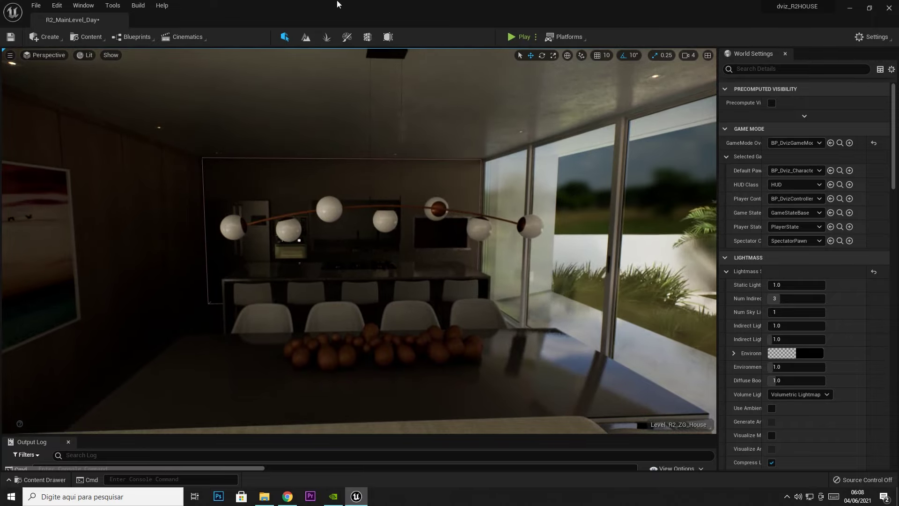
Reopen the World Outliner and select PostProcess_Main by searching 'post'.
left_click(83, 5)
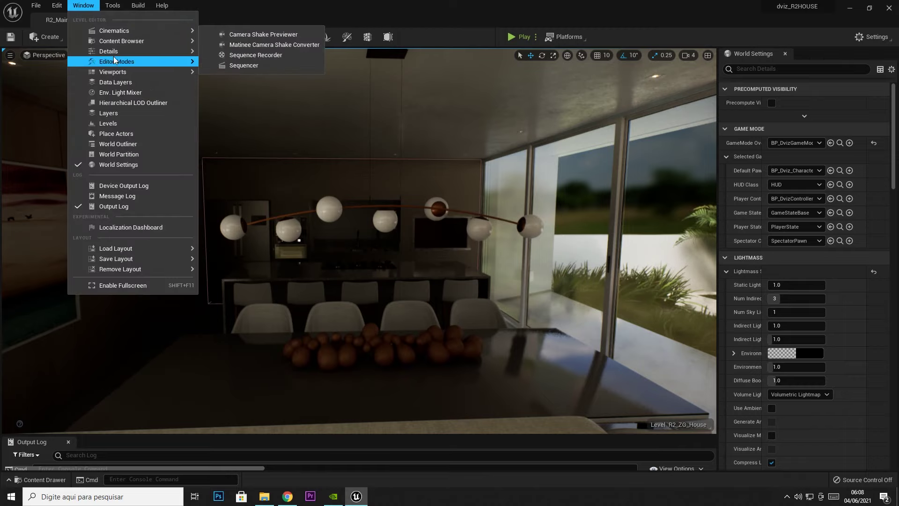
left_click(83, 5)
left_click(87, 5)
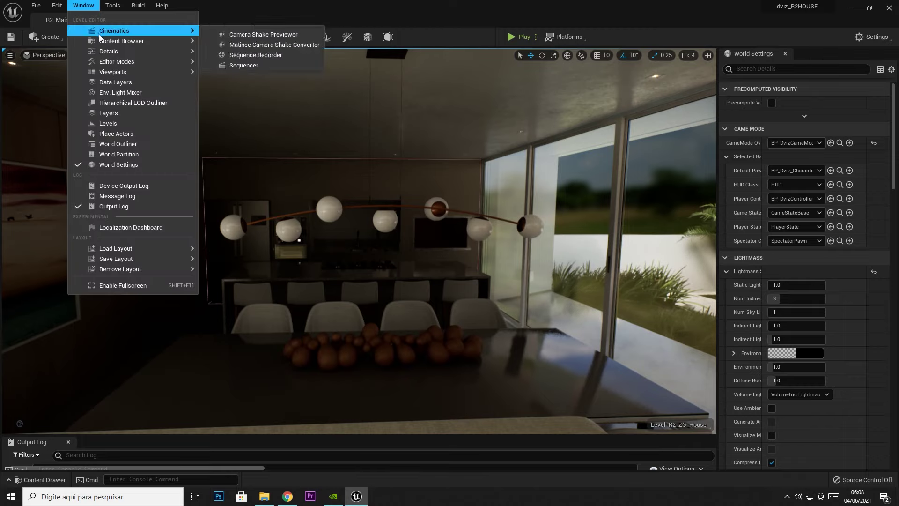
left_click(113, 144)
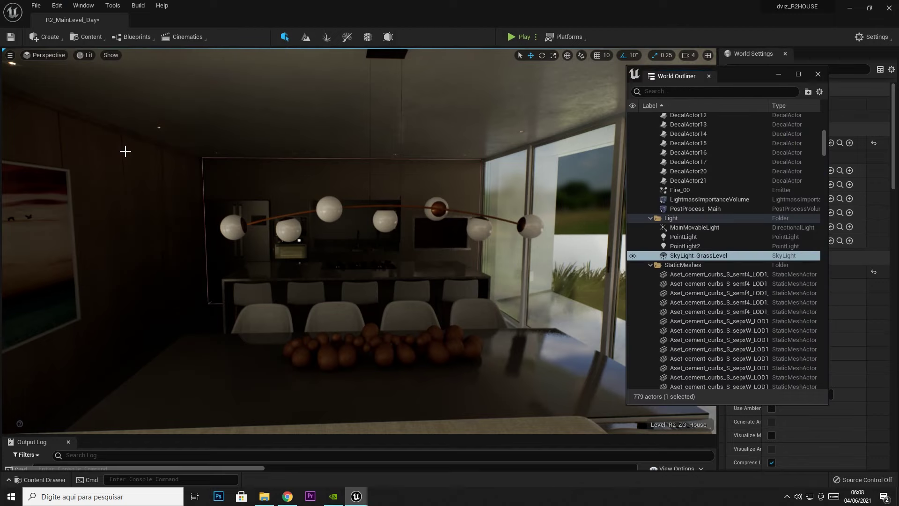
left_click(693, 92)
type("post")
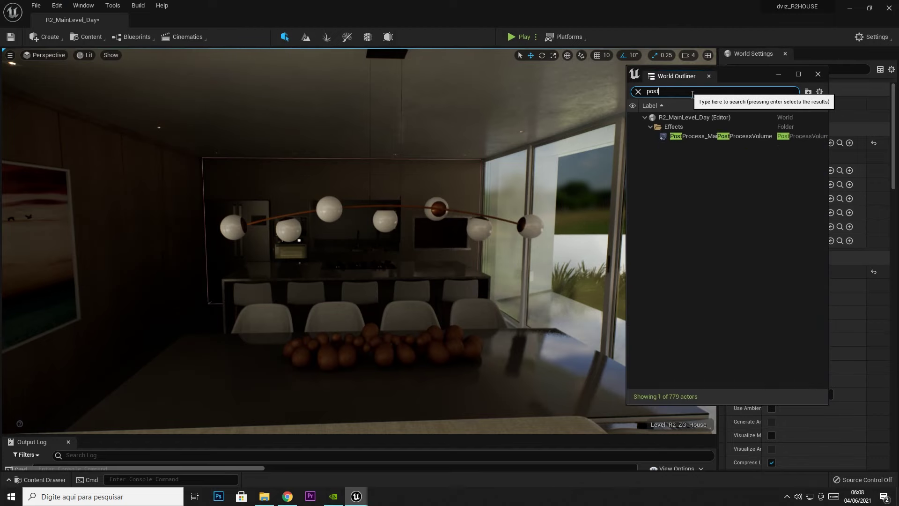
left_click(705, 139)
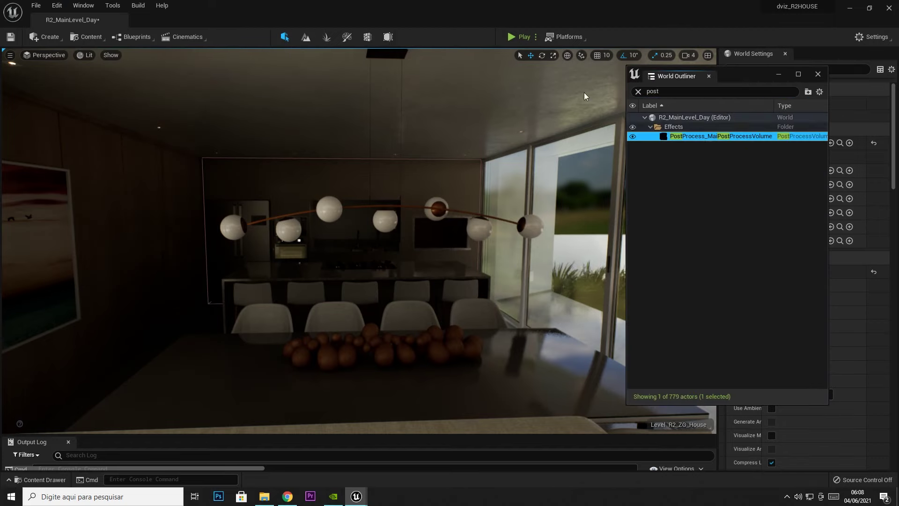
Show PostProcess_Main's Global Illumination settings in a widened, left-docked Details panel and edit Final Gather Quality.
left_click(74, 5)
mouse_move(109, 51)
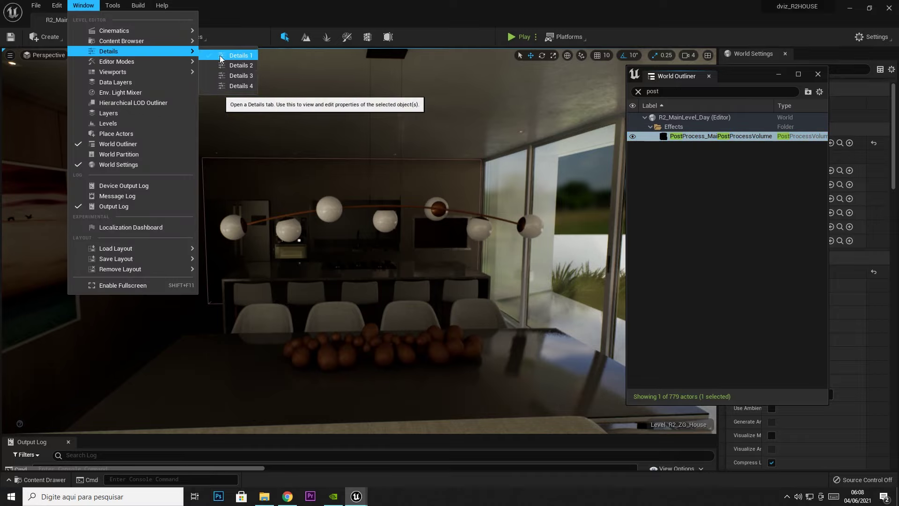
left_click(239, 55)
scroll(331, 265, "down", 2)
scroll(330, 266, "down", 5)
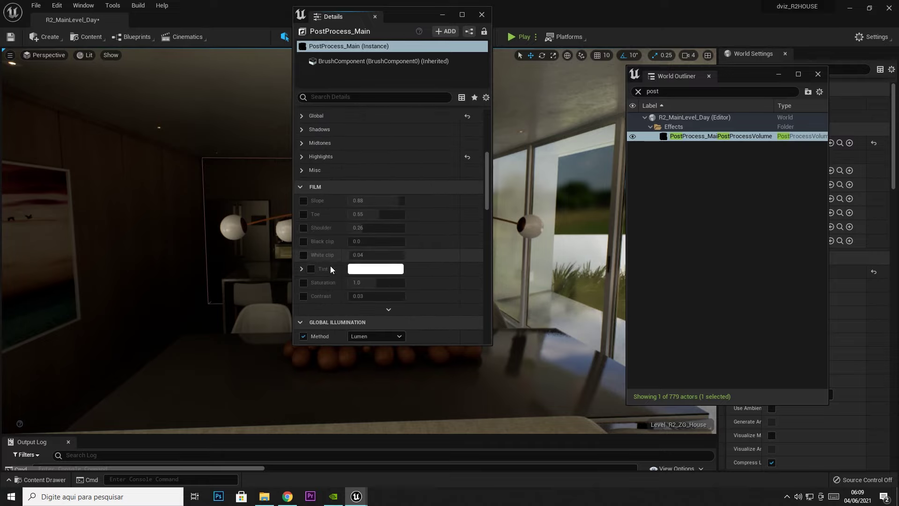
scroll(331, 265, "down", 3)
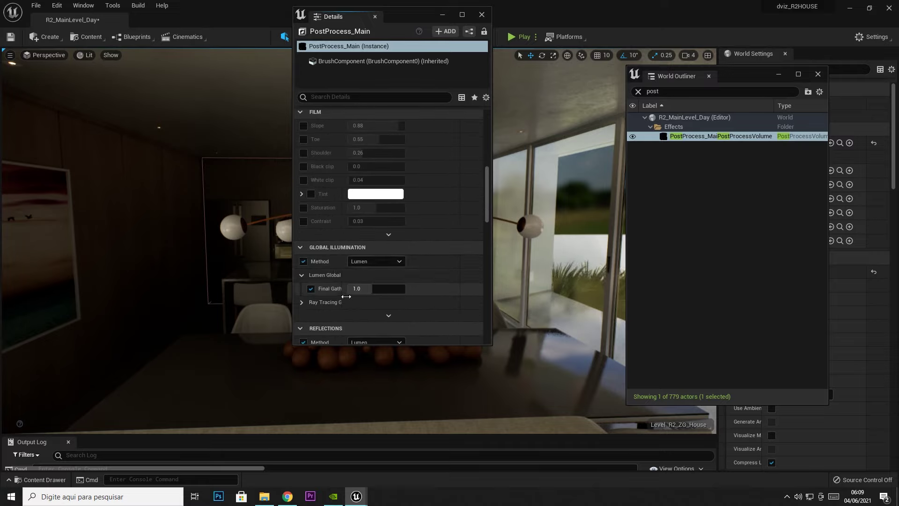
left_click_drag(346, 296, 389, 299)
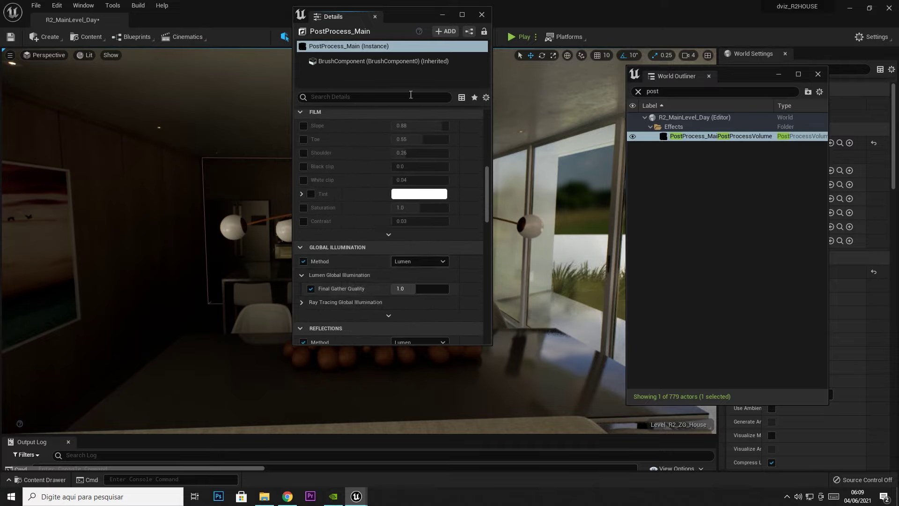
left_click_drag(400, 15, 134, 32)
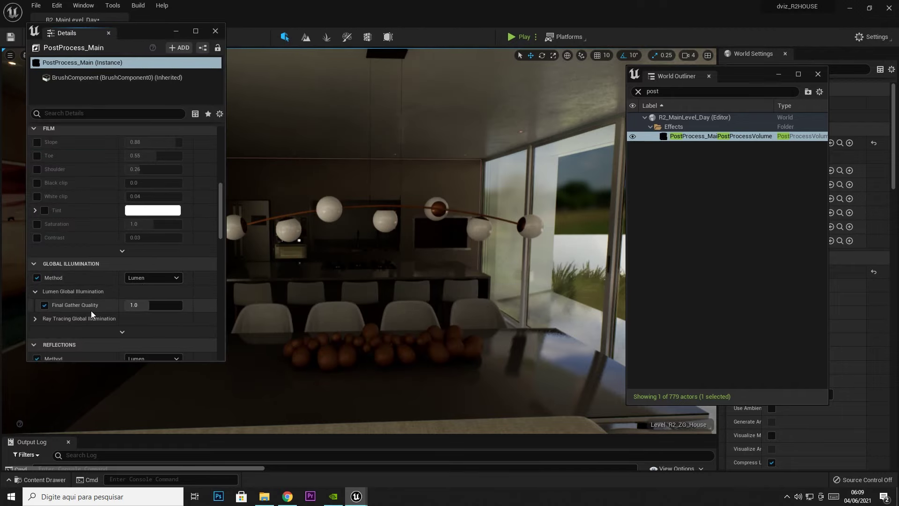
mouse_move(91, 309)
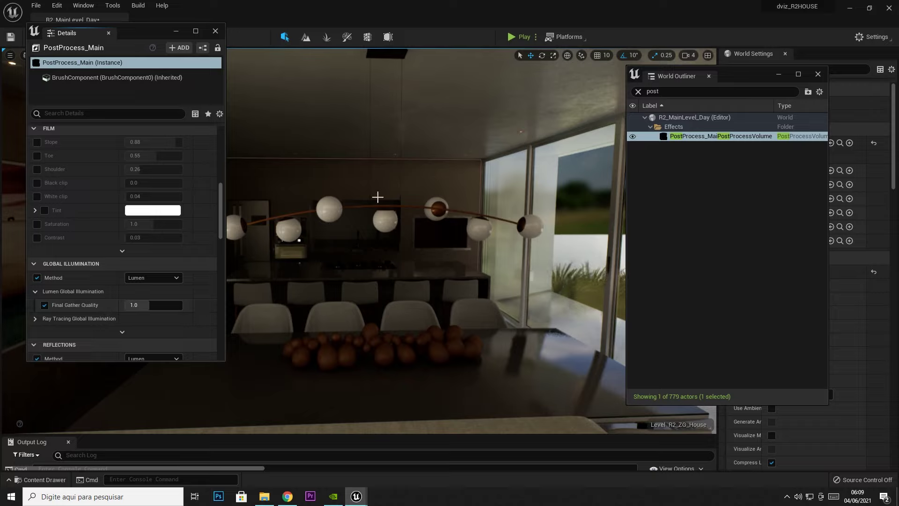
left_click(150, 304)
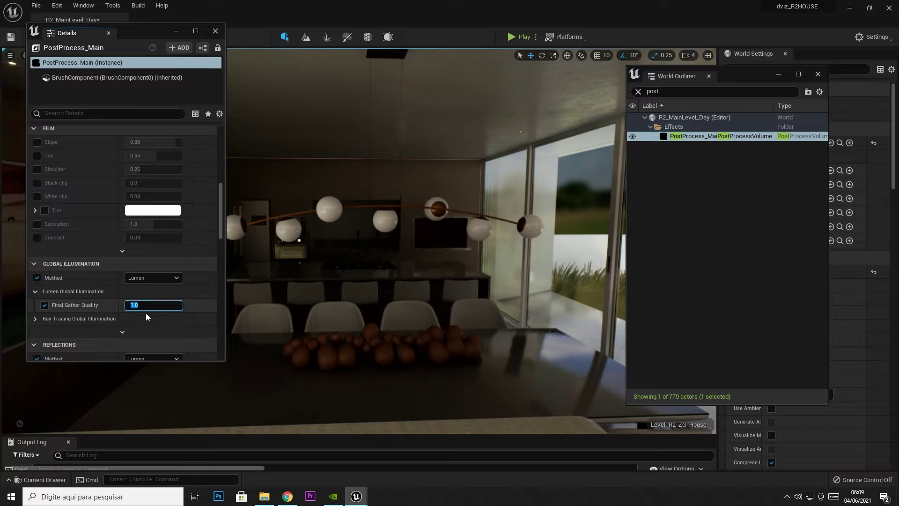
Set Final Gather Quality to 0.25 and turn on Show FPS in the viewport.
type("0.25")
key("Return")
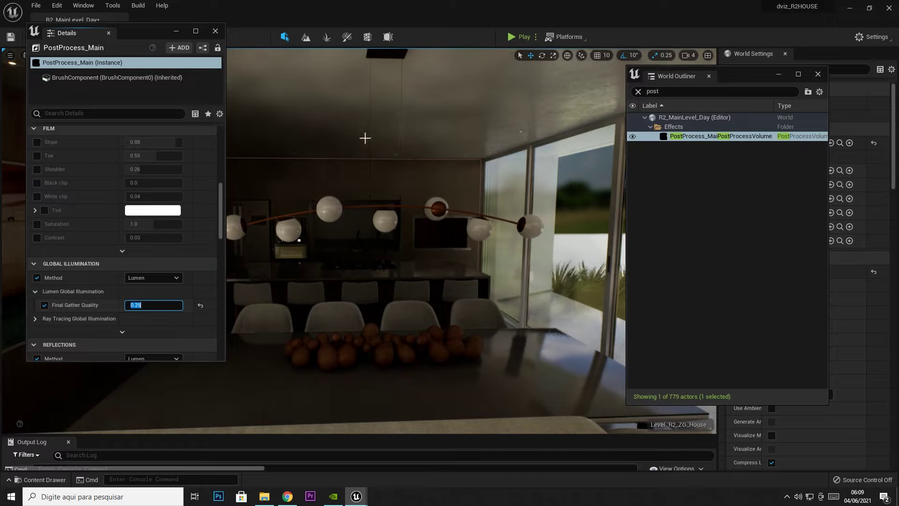
left_click_drag(147, 31, 219, 47)
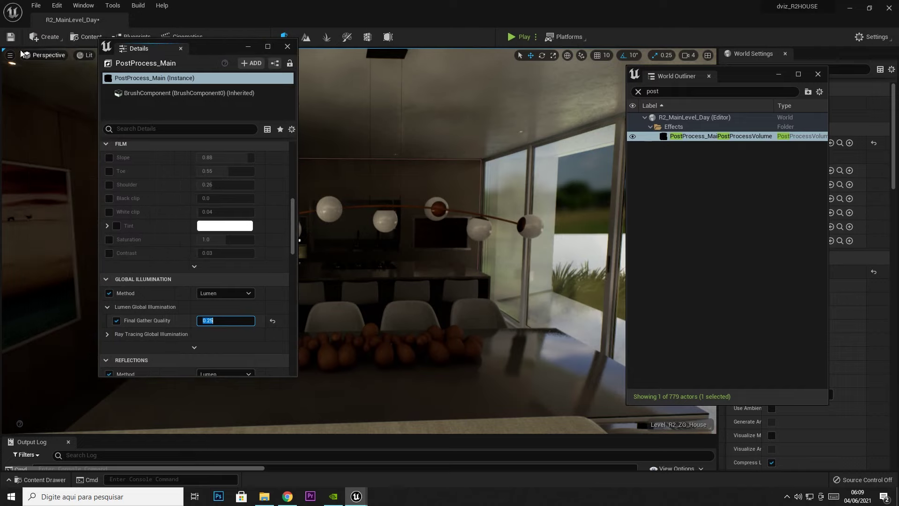
left_click(10, 55)
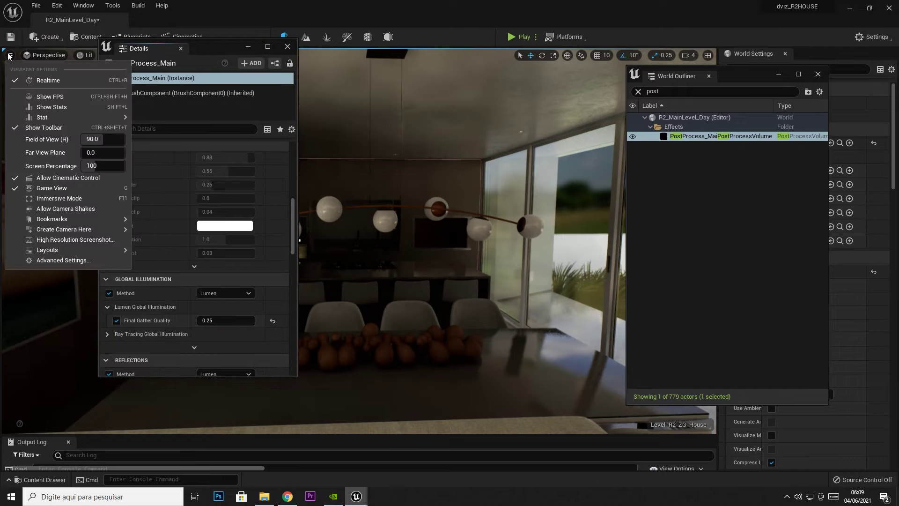
left_click(57, 97)
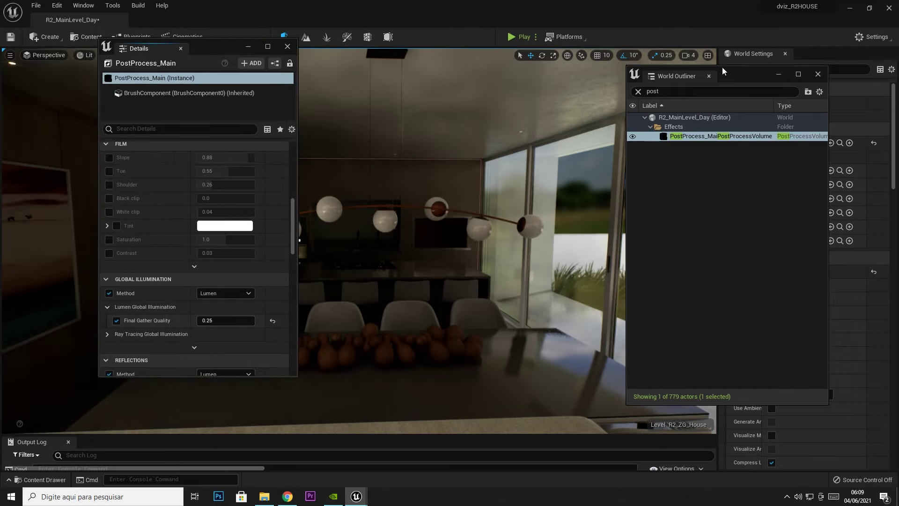
Move the World Outliner off the FPS readout and raise Final Gather Quality to 4.0.
left_click_drag(723, 70, 696, 138)
left_click_drag(772, 139, 798, 179)
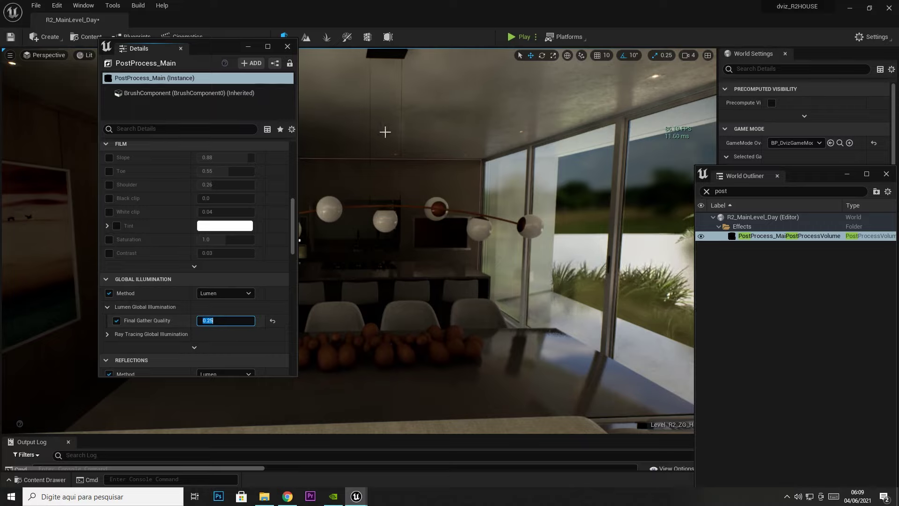
type("1")
key("Return")
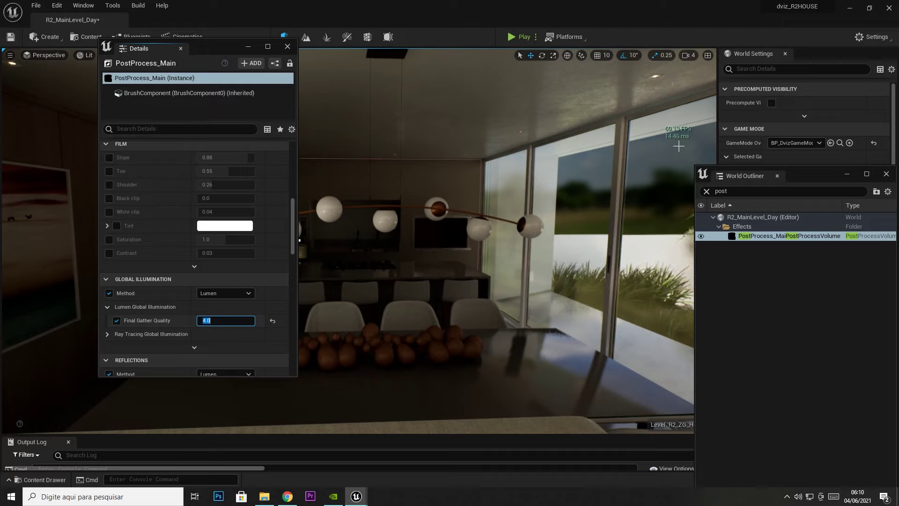
Set the viewport Screen Percentage to 140 and enable Immersive Mode.
left_click(10, 56)
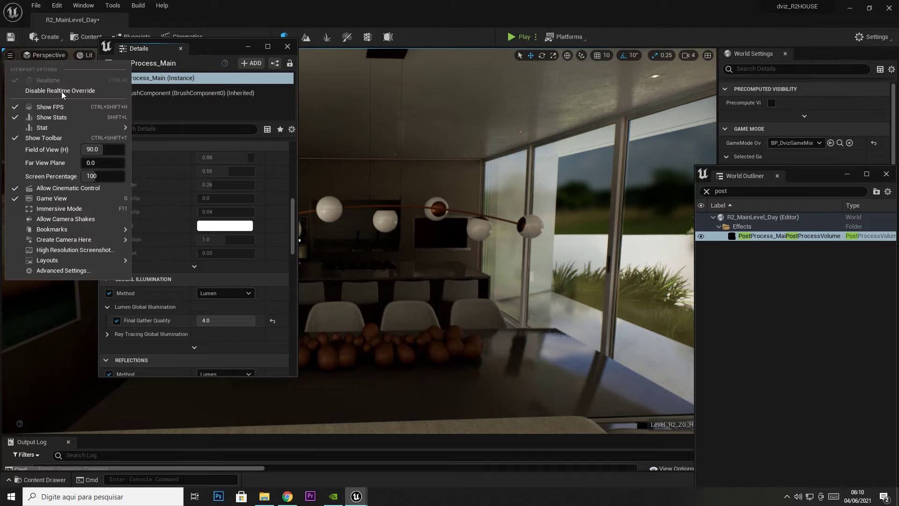
left_click(100, 178)
type("140")
key("Return")
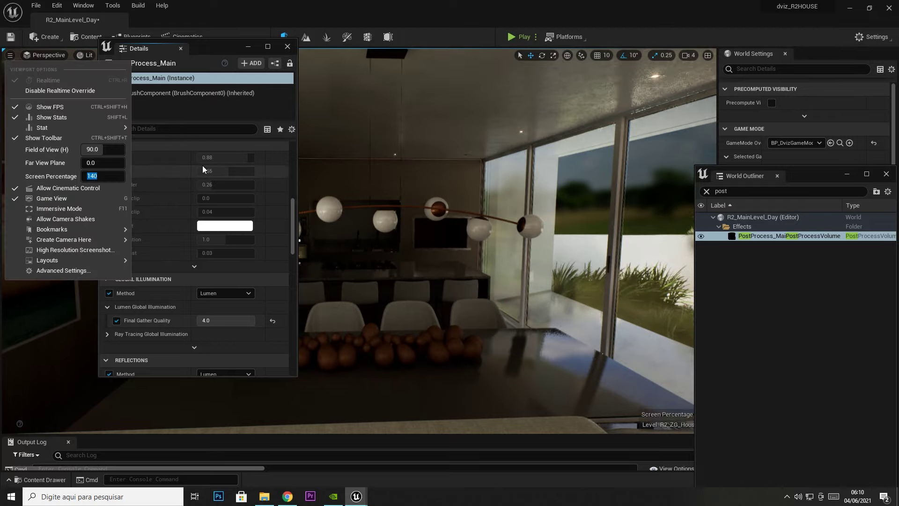
left_click(10, 55)
mouse_move(56, 229)
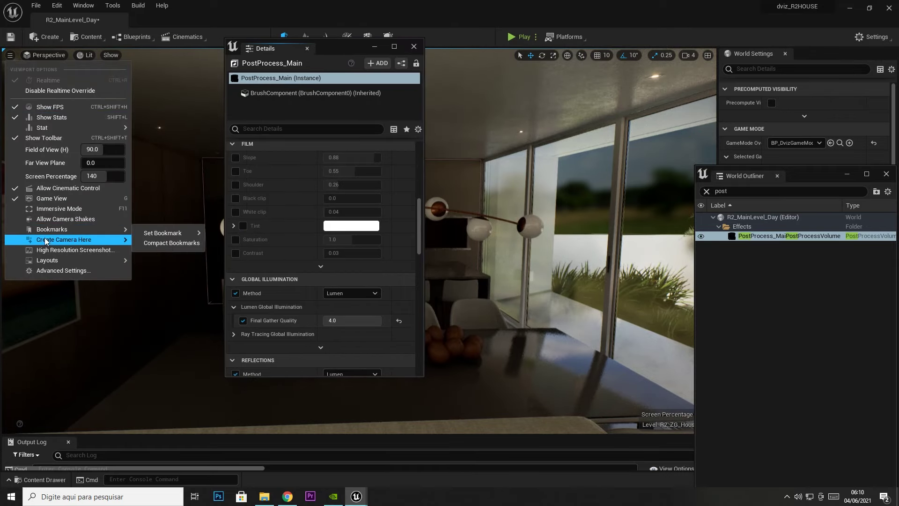
left_click(57, 209)
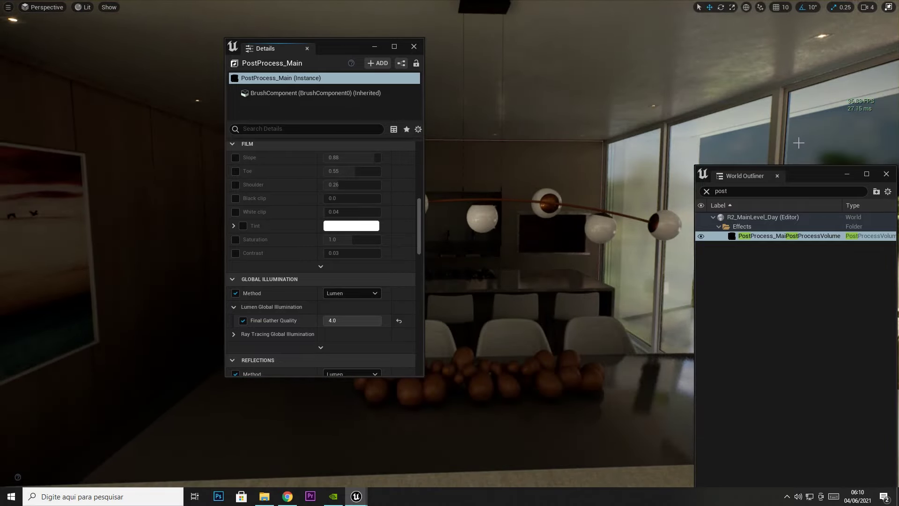
Lower Screen Percentage to 120 and rearrange the floating Outliner and Details windows.
left_click_drag(801, 174, 750, 155)
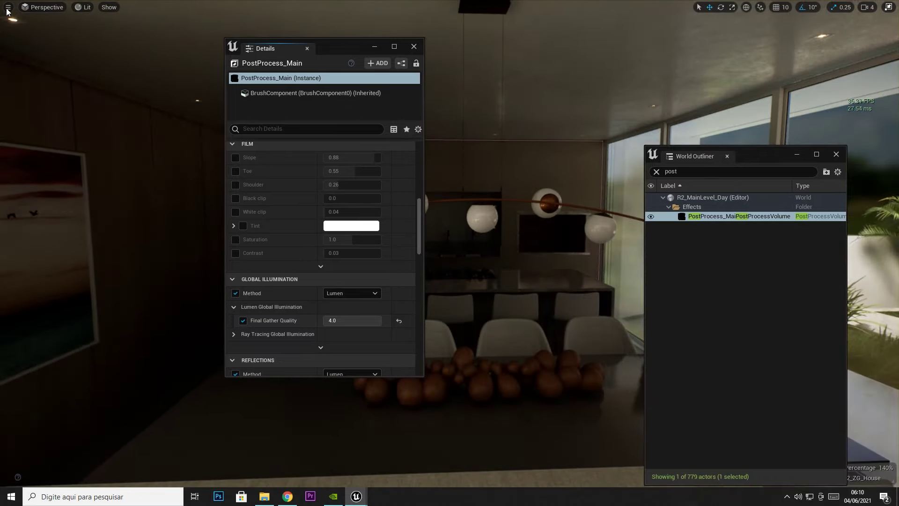
left_click(7, 9)
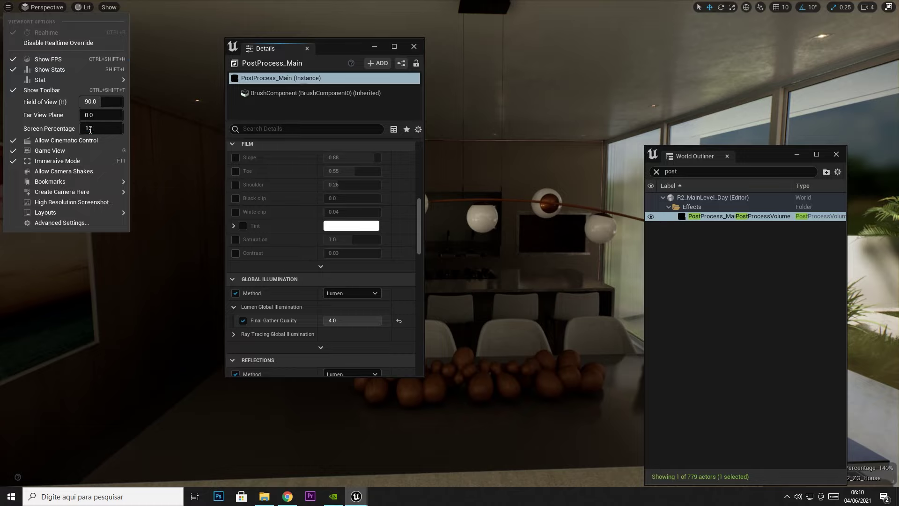
right_click_drag(664, 141, 663, 141)
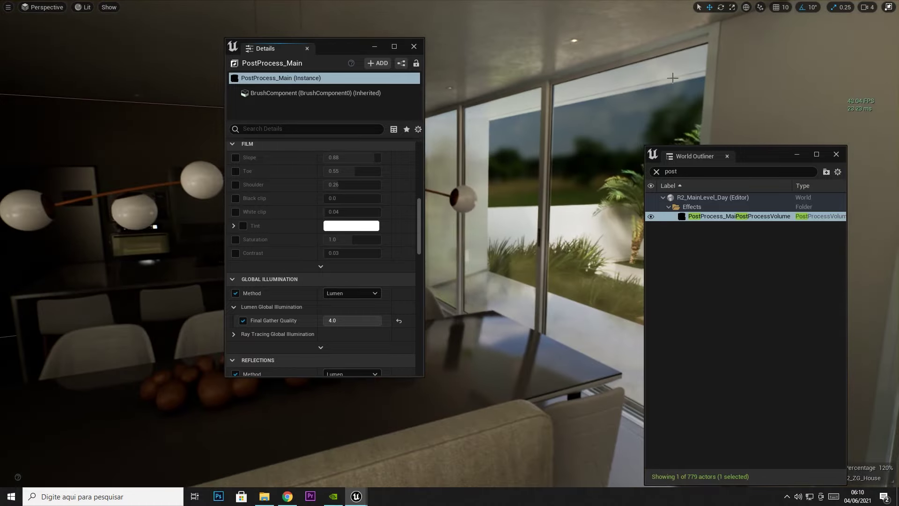
left_click_drag(703, 141, 687, 73)
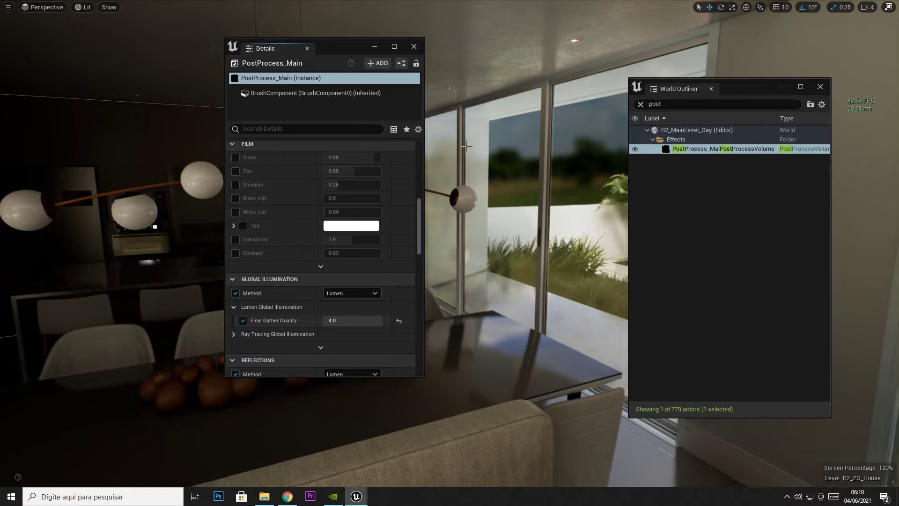
left_click_drag(346, 52, 488, 54)
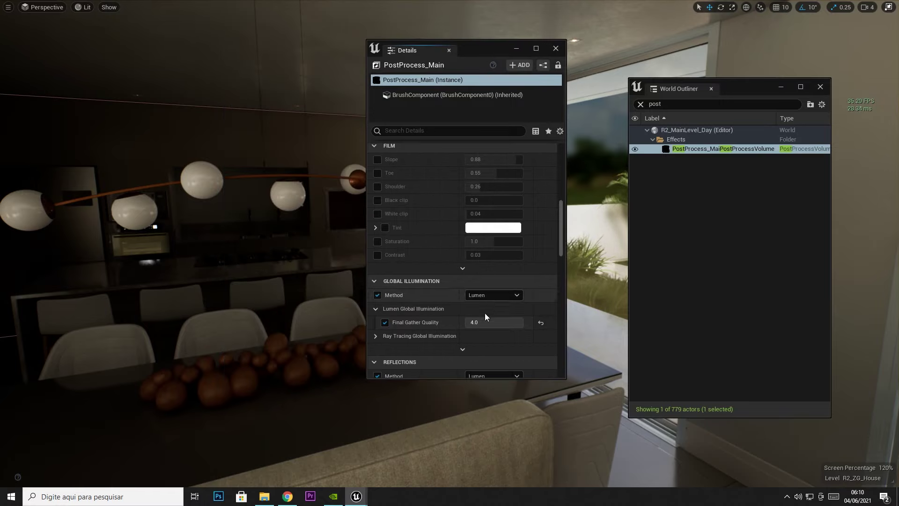
left_click_drag(487, 49, 206, 100)
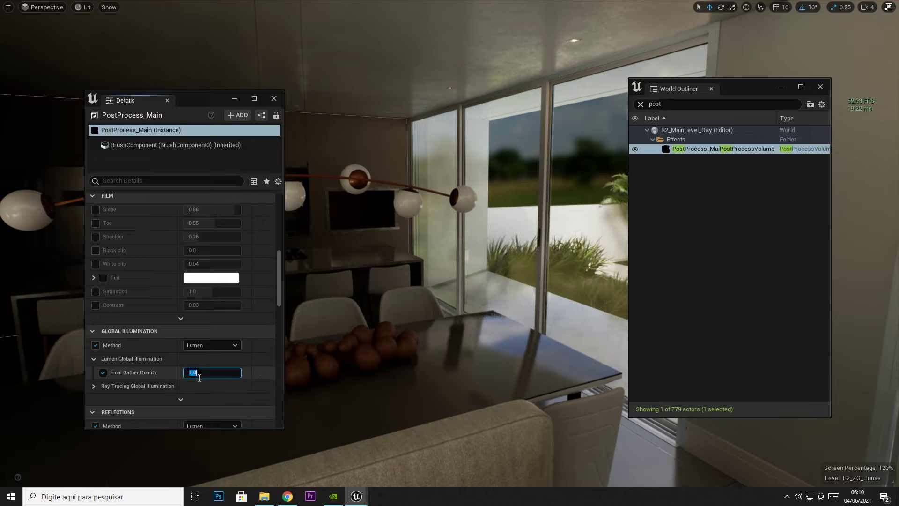
Toggle Final Gather Quality between 0.25 and 4.0 to compare the lighting.
type("0.25")
key("Return")
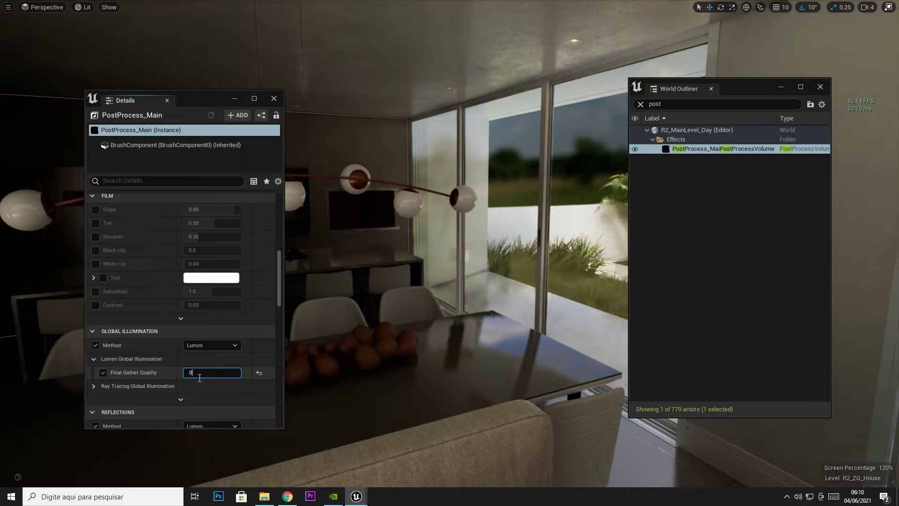
type(".25")
key("Return")
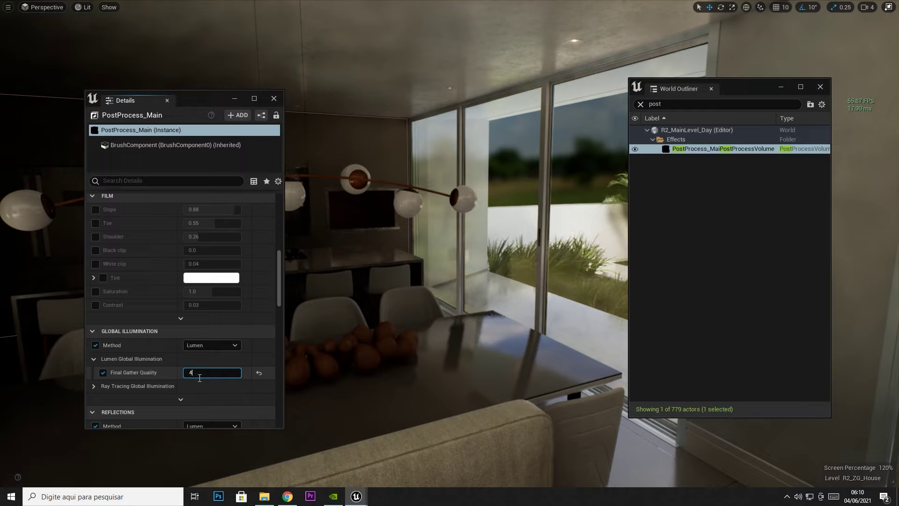
type("8")
key("Return")
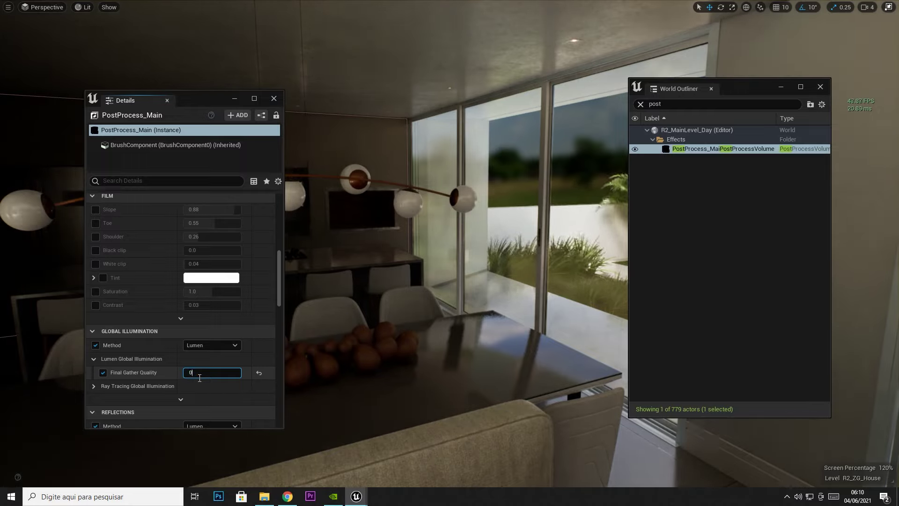
type(".25")
key("Return")
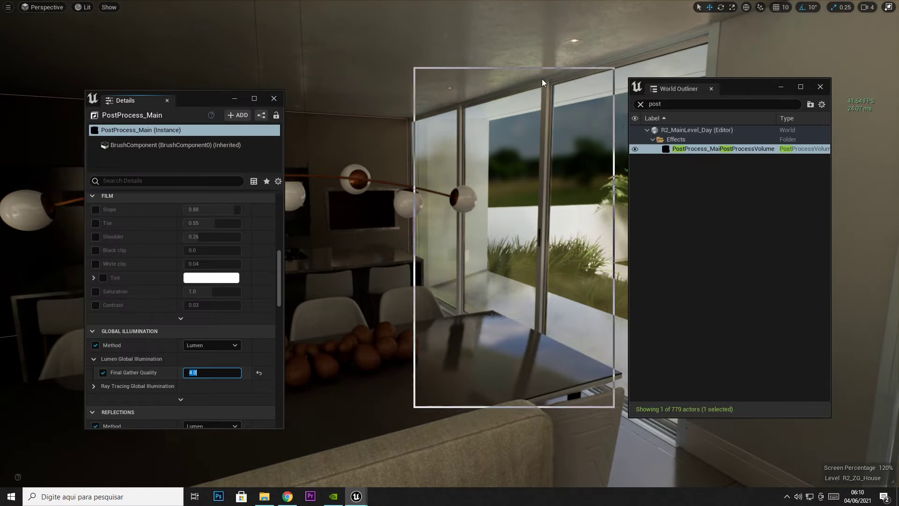
Move the Details panel right and scroll down to the Reflections settings.
left_click_drag(208, 103, 588, 79)
right_click_drag(357, 88, 357, 88)
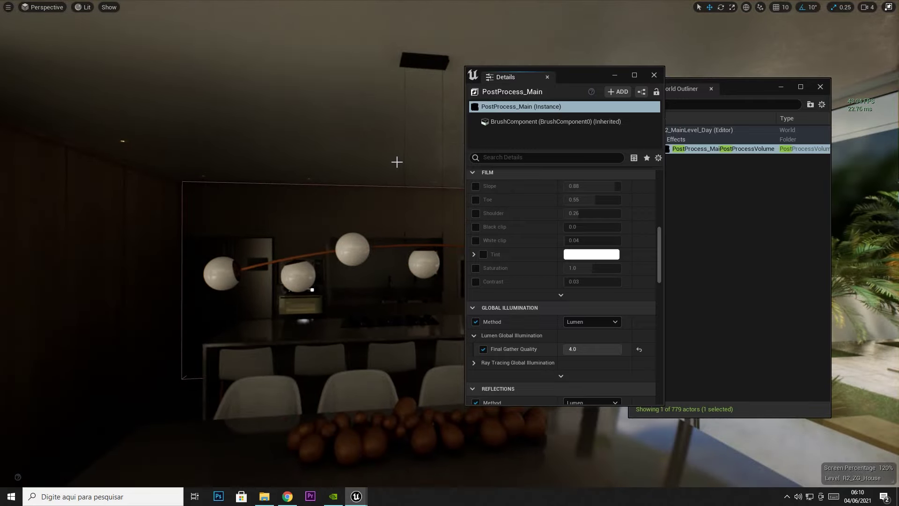
scroll(548, 371, "down", 3)
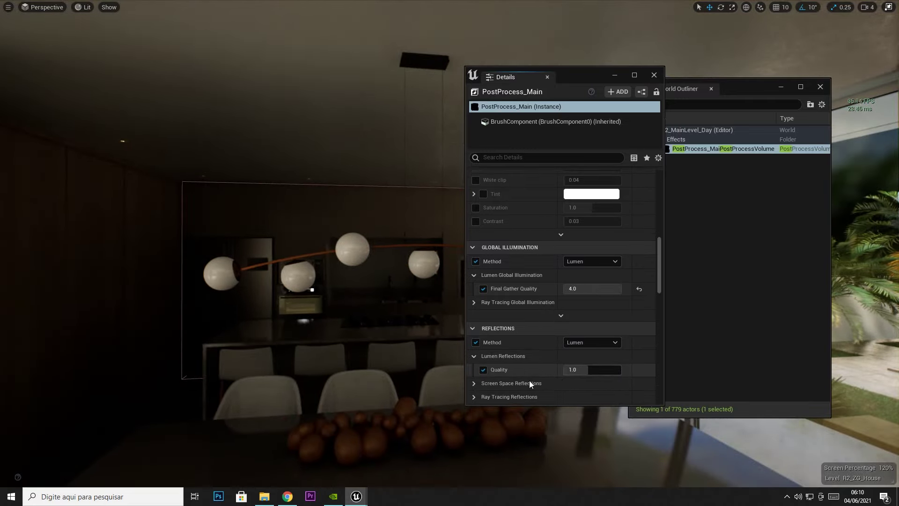
Try Lumen Reflections Quality at 0.25 with the Details and Outliner windows moved aside.
left_click(586, 372)
left_click_drag(571, 75, 400, 51)
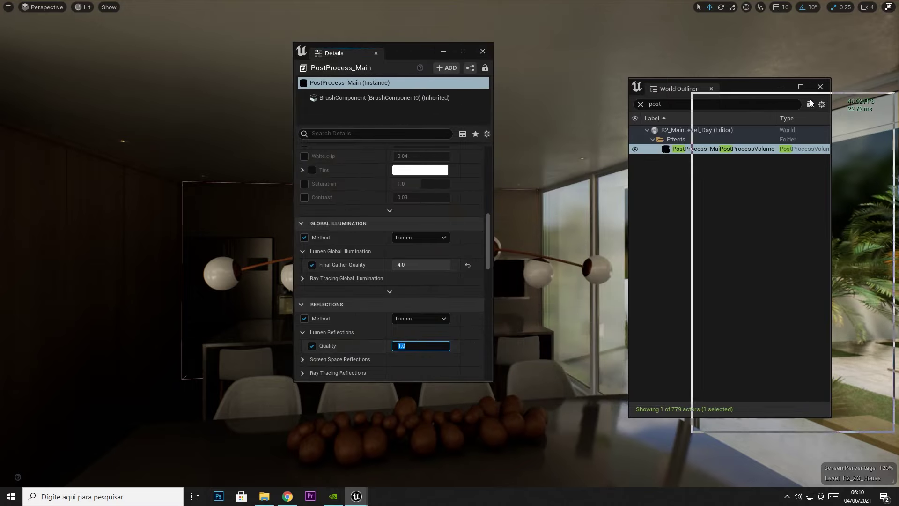
left_click_drag(749, 88, 820, 103)
type("0.25")
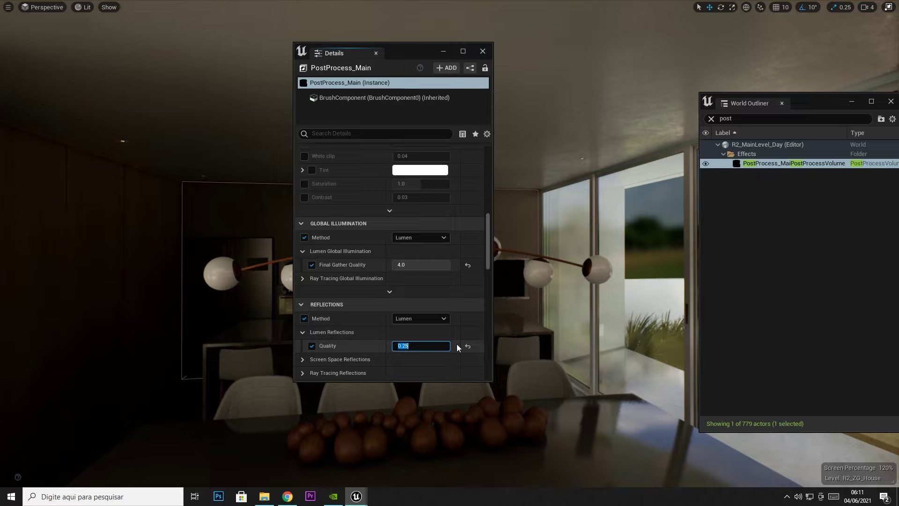
key("Return")
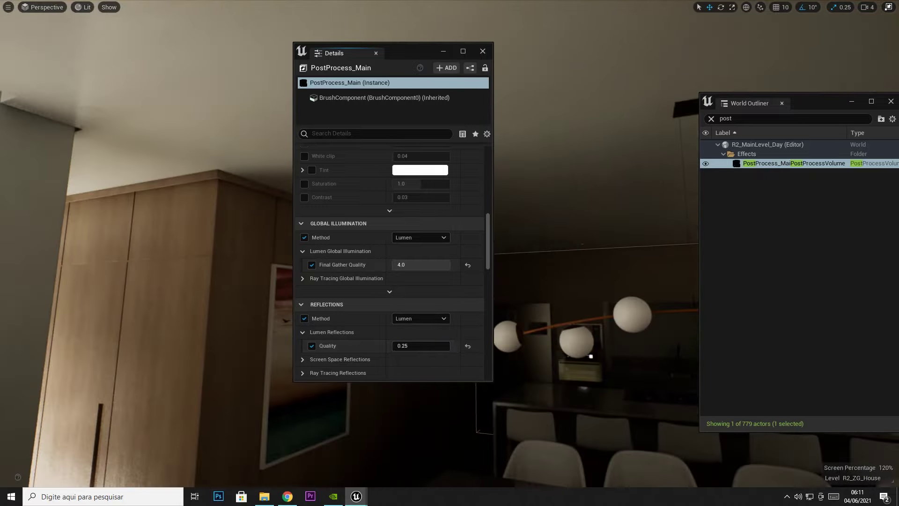
Confirm Final Gather Quality at 4.0, try 32, then cancel to keep 4.0.
left_click(429, 267)
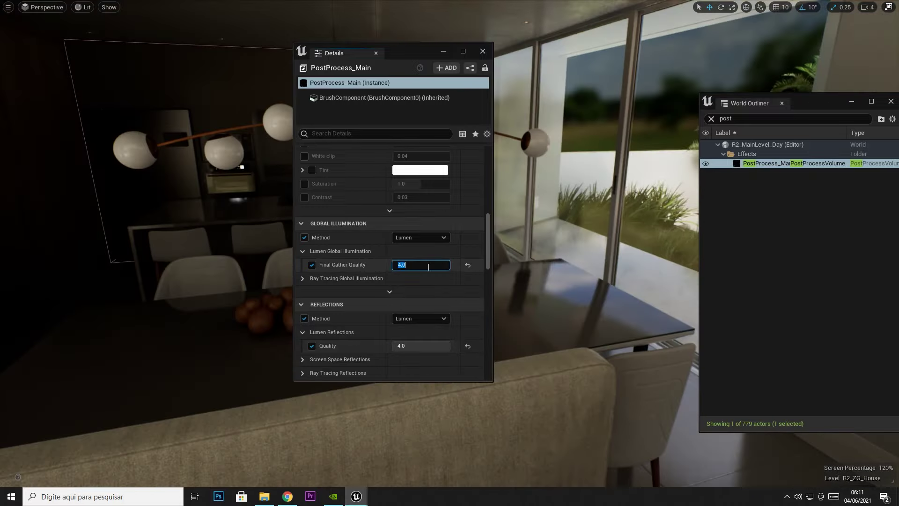
type("4")
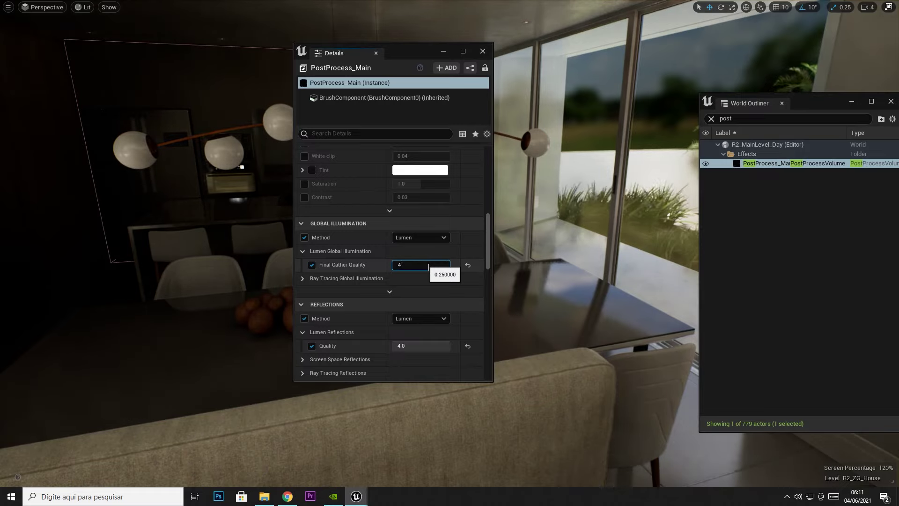
key("Return")
type("2")
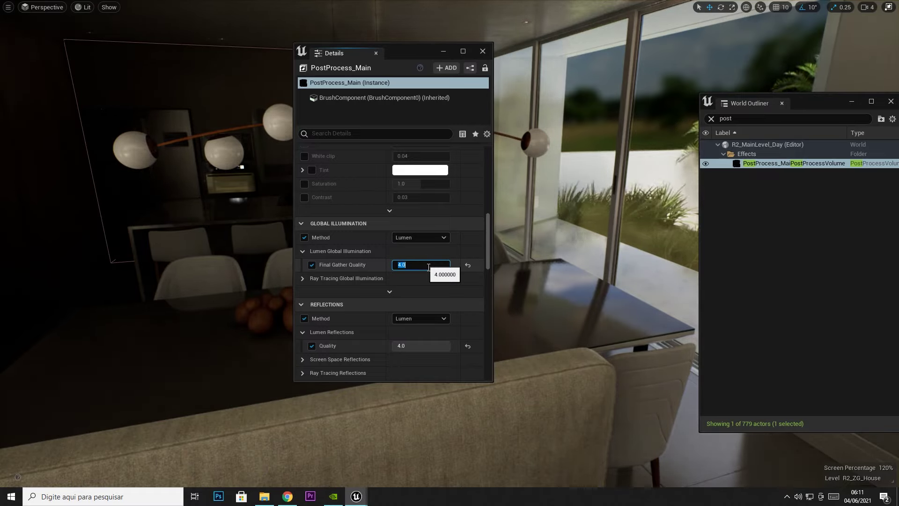
key("BackSpace")
type("32")
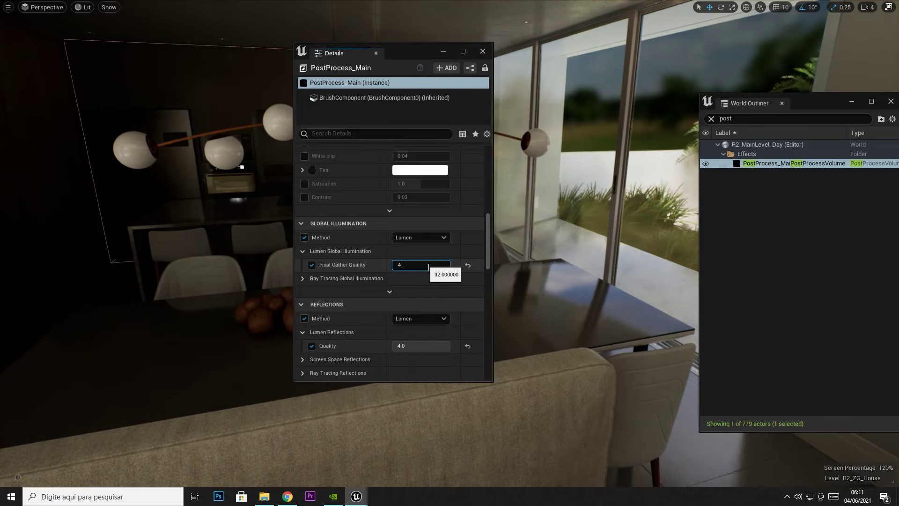
key("Escape")
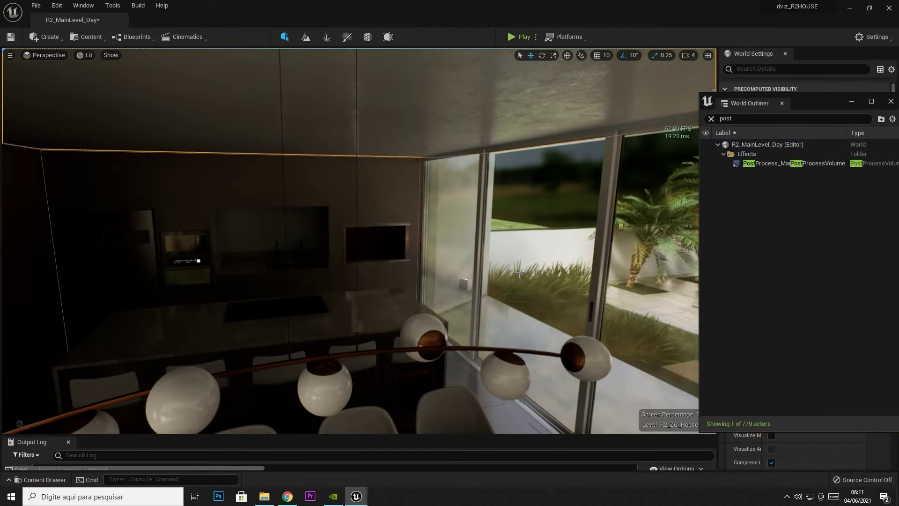
Fly the camera down onto the dining table and focus the console input.
right_click_drag(452, 97, 452, 140)
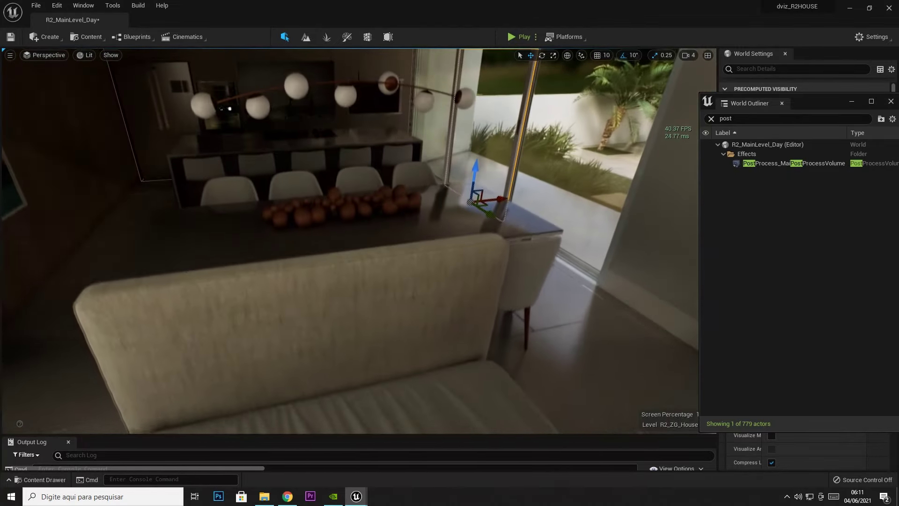
right_click_drag(494, 230, 494, 240)
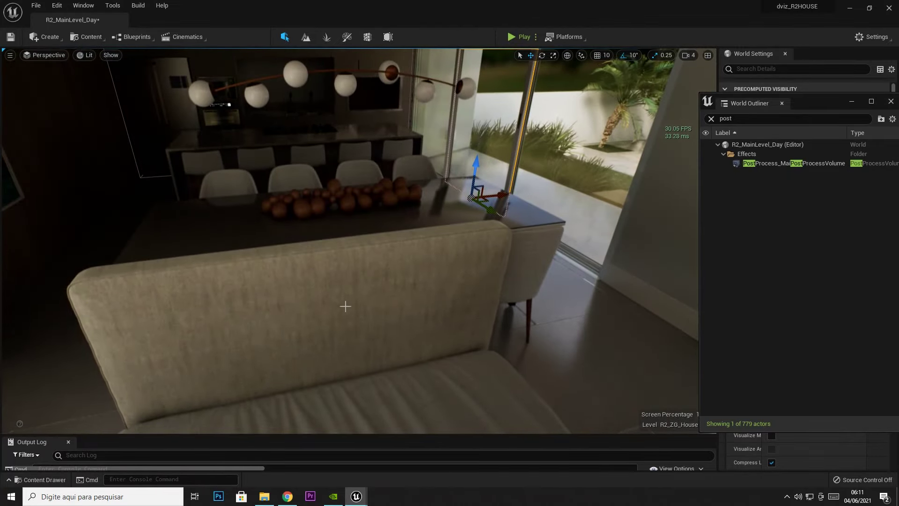
left_click(138, 485)
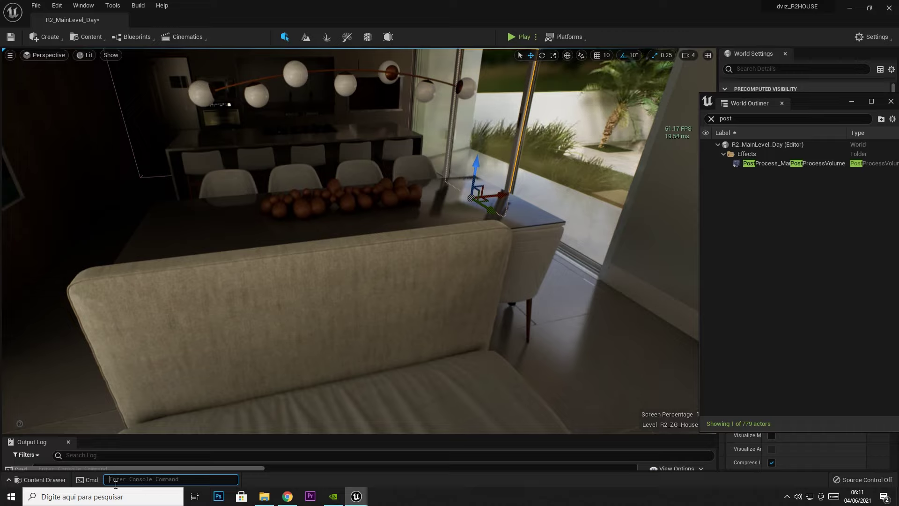
Show the Output Log, enlarge it to read the lines, then shrink it back.
left_click(81, 5)
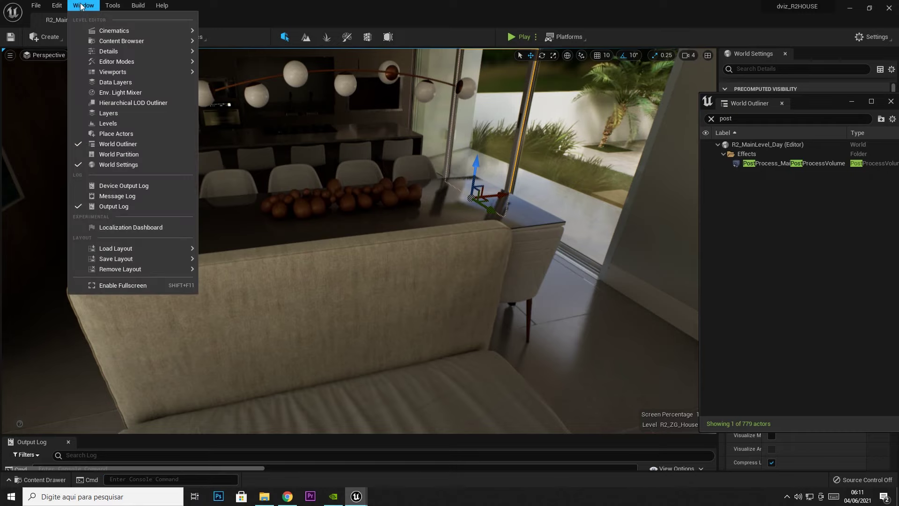
mouse_move(49, 6)
mouse_move(88, 9)
left_click(118, 207)
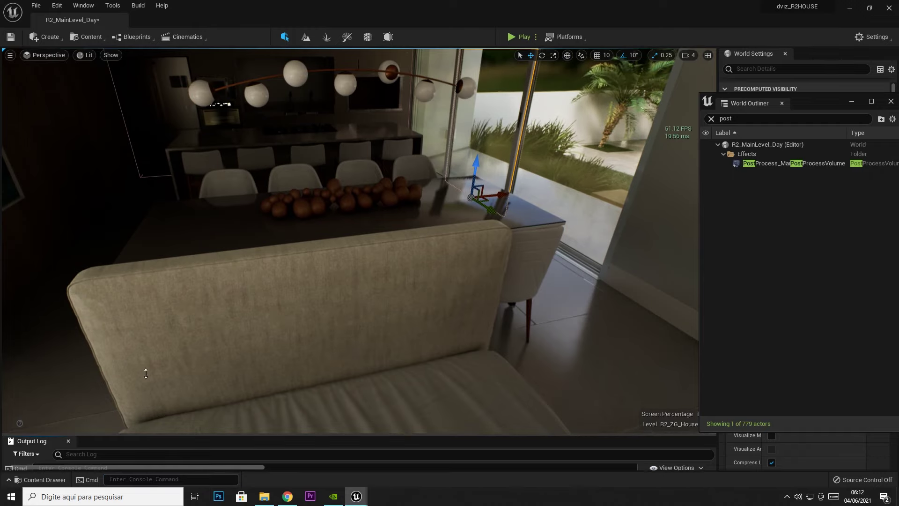
left_click_drag(145, 434, 144, 330)
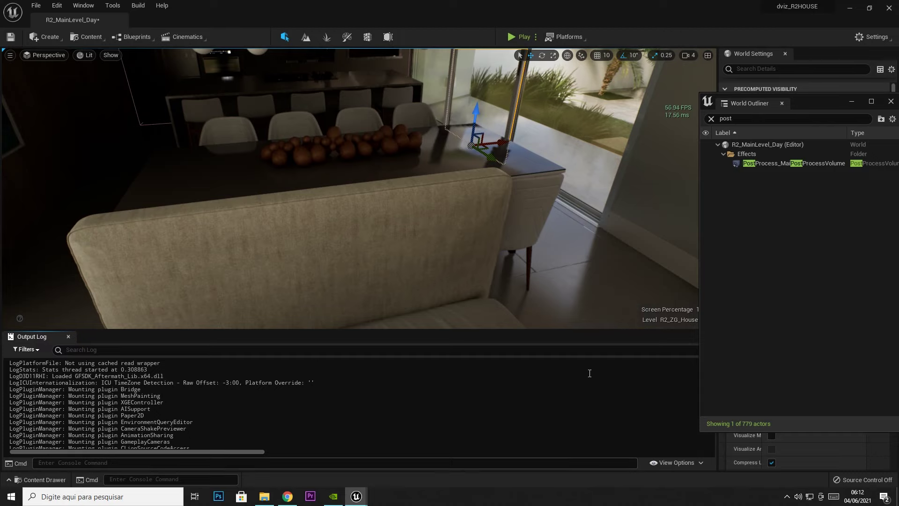
left_click(743, 184)
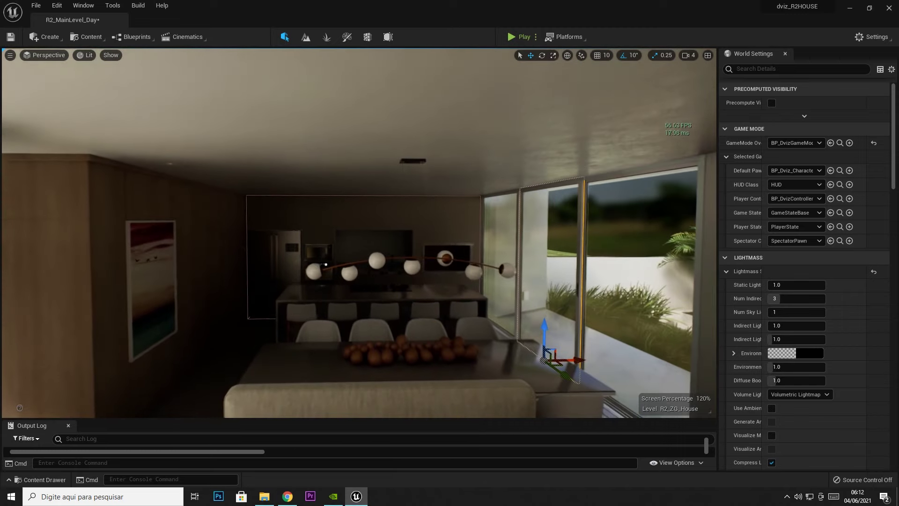
Reopen the World Outliner and select MainMovableLight by searching 'dire'.
left_click(82, 6)
left_click(117, 141)
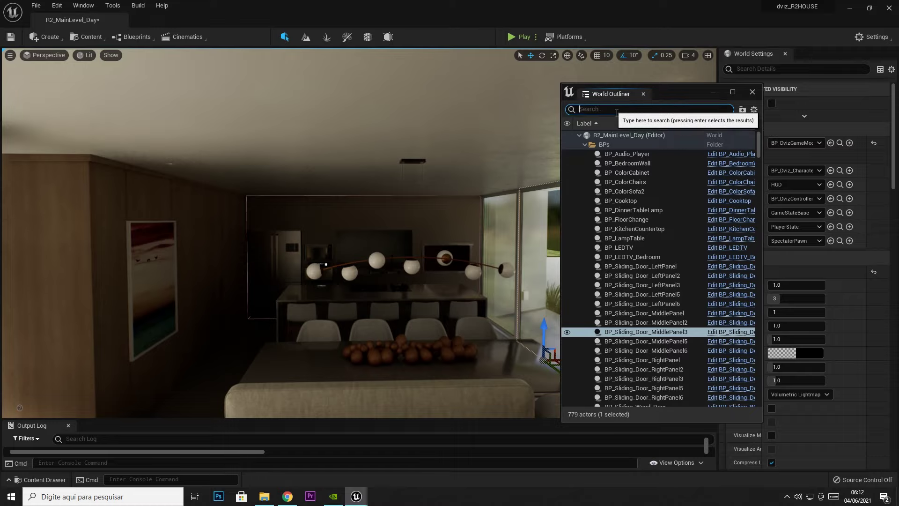
type("post")
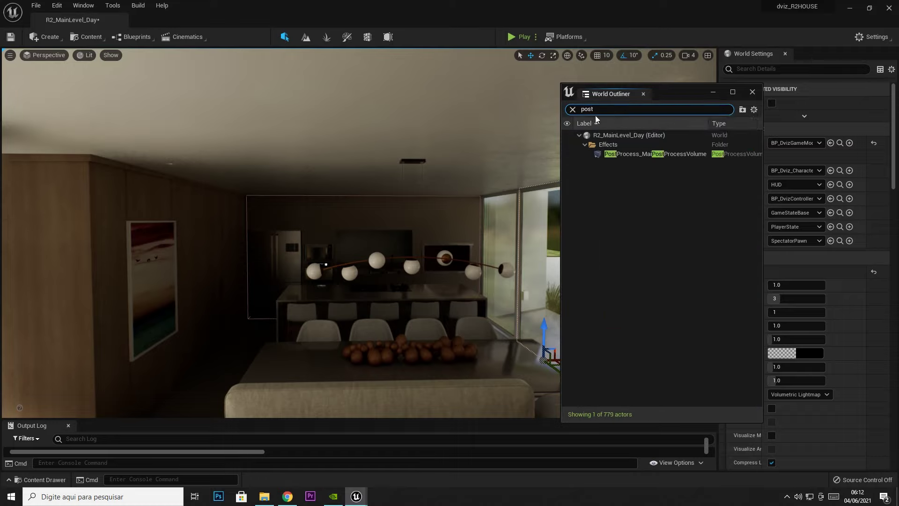
double_click(588, 108)
type("dire")
left_click(631, 156)
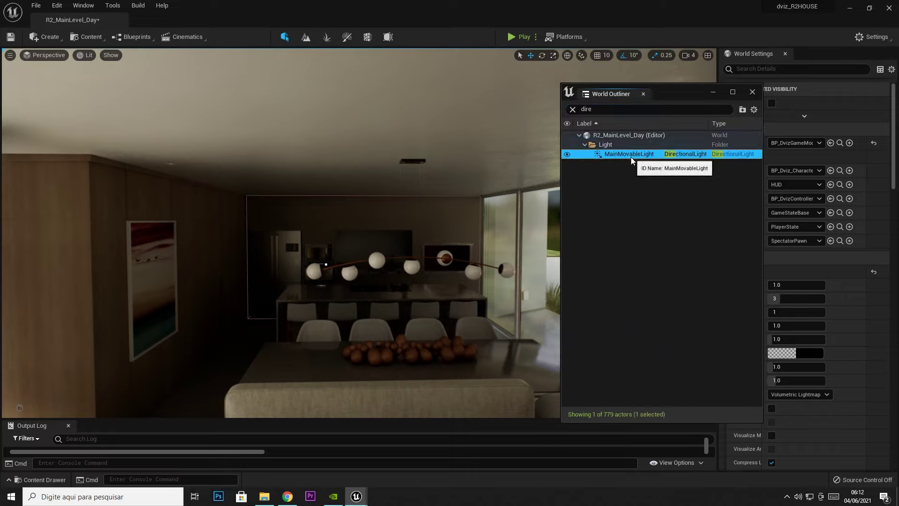
Open a Details panel for the light and set Indirect Lighting to 20.
left_click(77, 5)
mouse_move(102, 51)
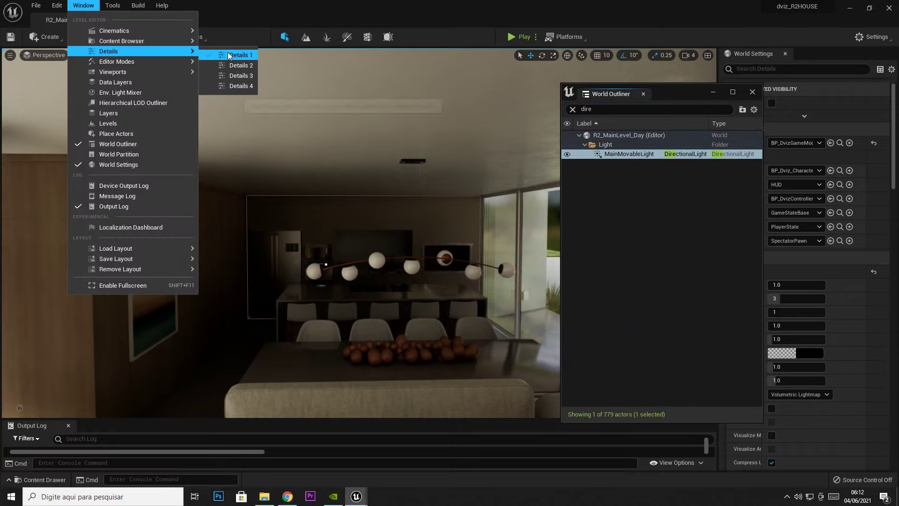
left_click(250, 57)
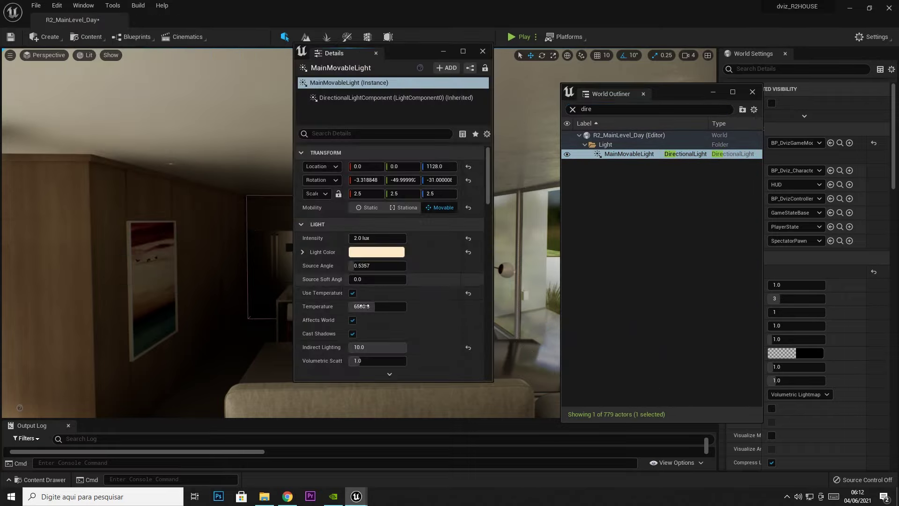
left_click(365, 347)
type("20")
key("Return")
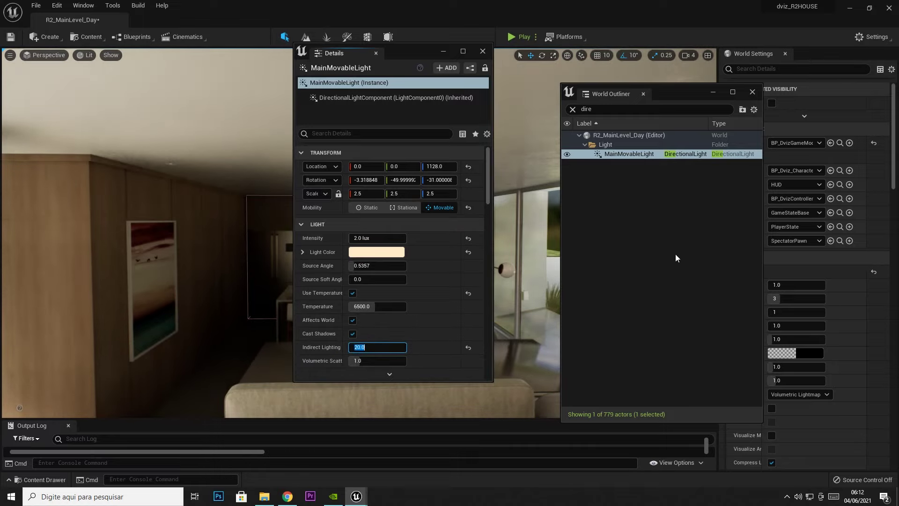
left_click(609, 108)
Select SkyLight_GrassLevel and try Intensity Scale 4 and 10, settling on 5.
type("sky")
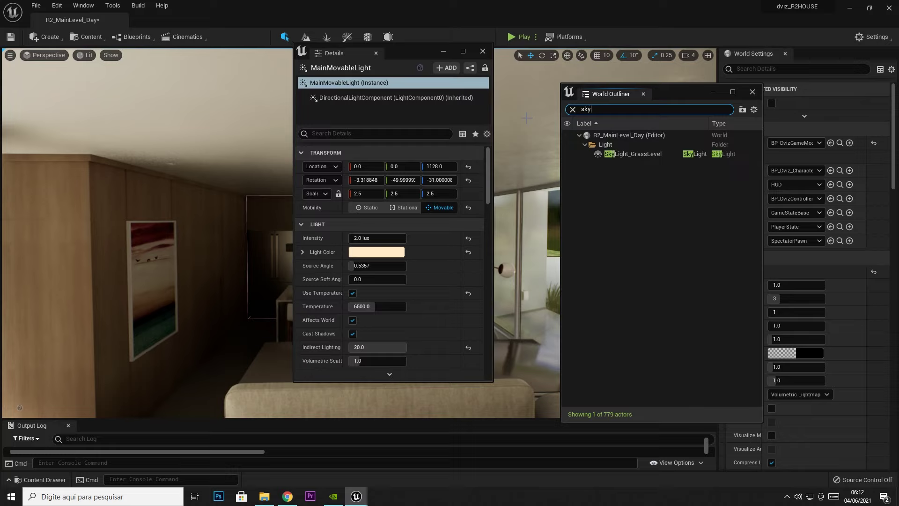
left_click(630, 154)
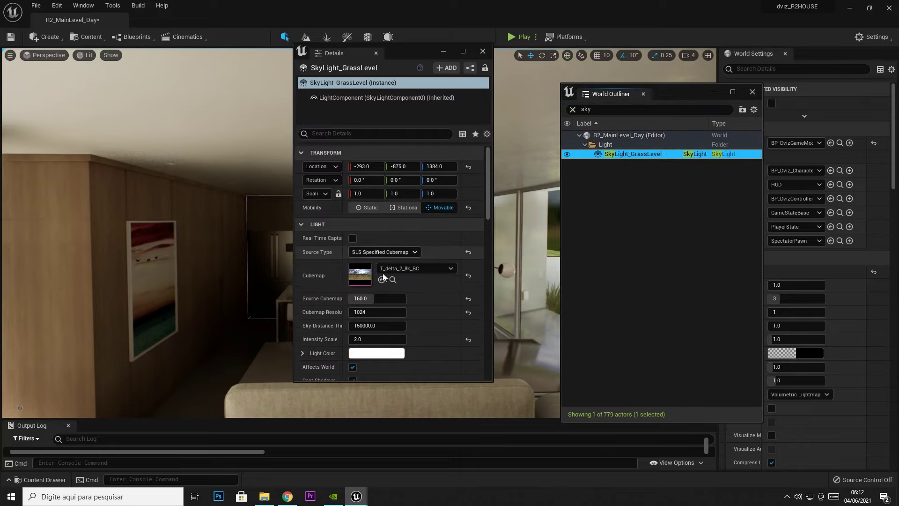
left_click(375, 339)
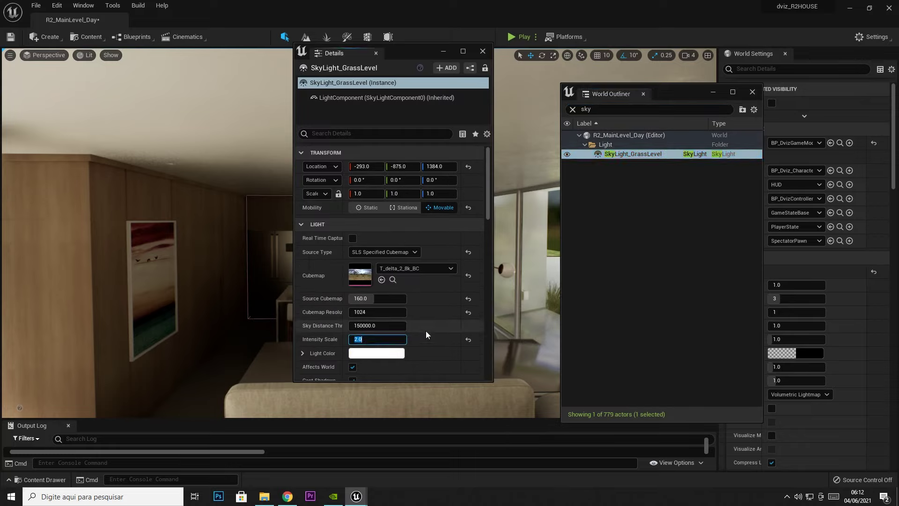
type("4")
key("Return")
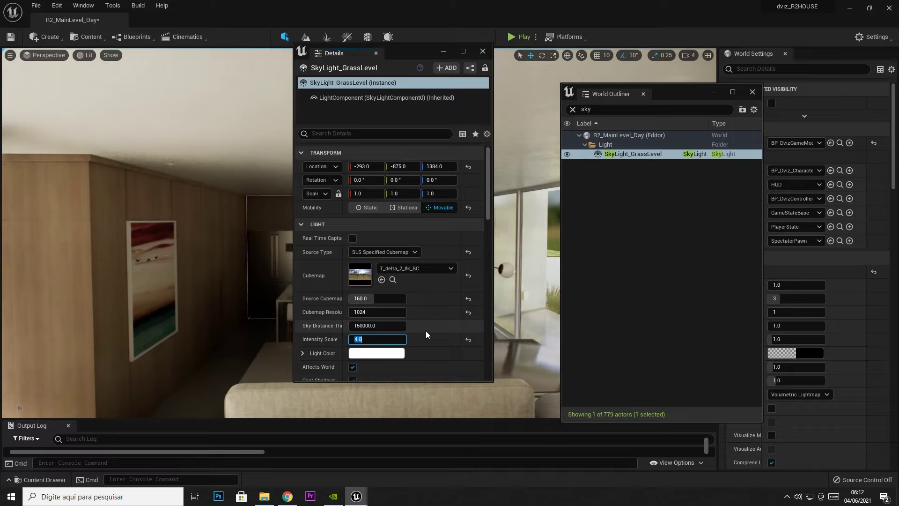
type("10")
key("Return")
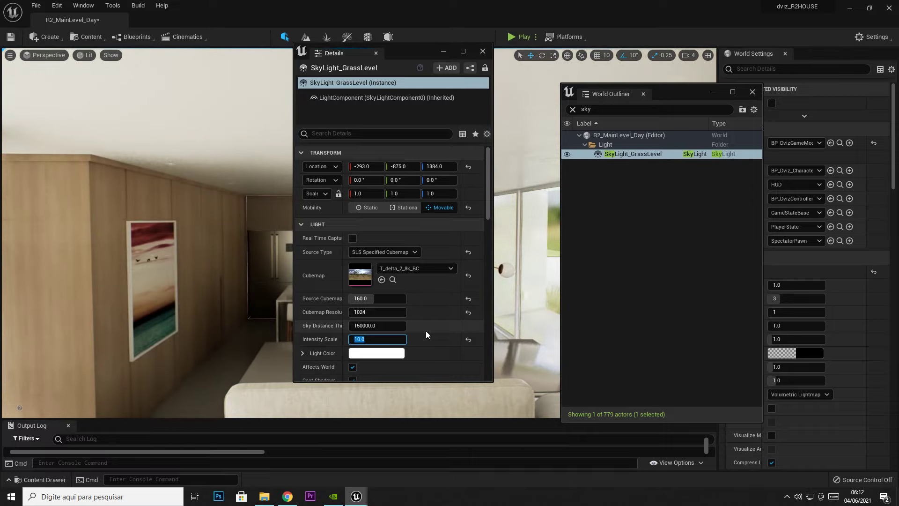
type("5")
key("Return")
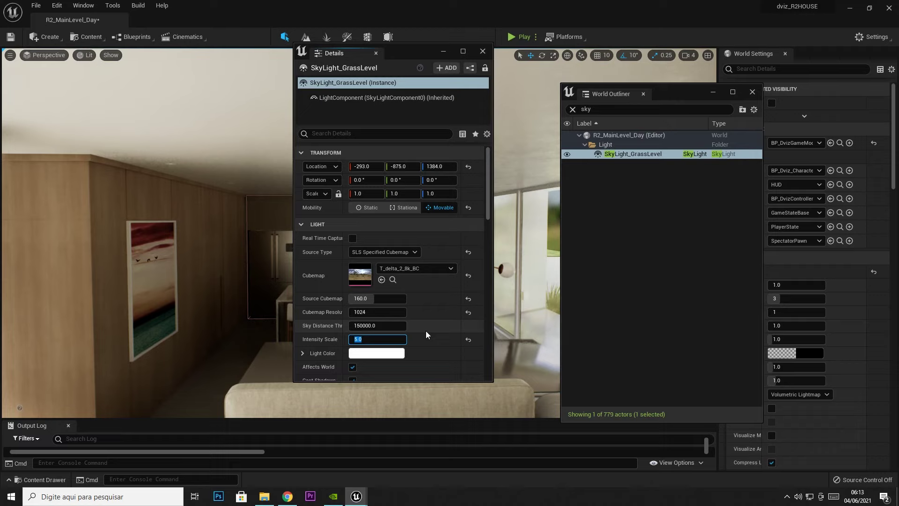
left_click_drag(401, 52, 119, 52)
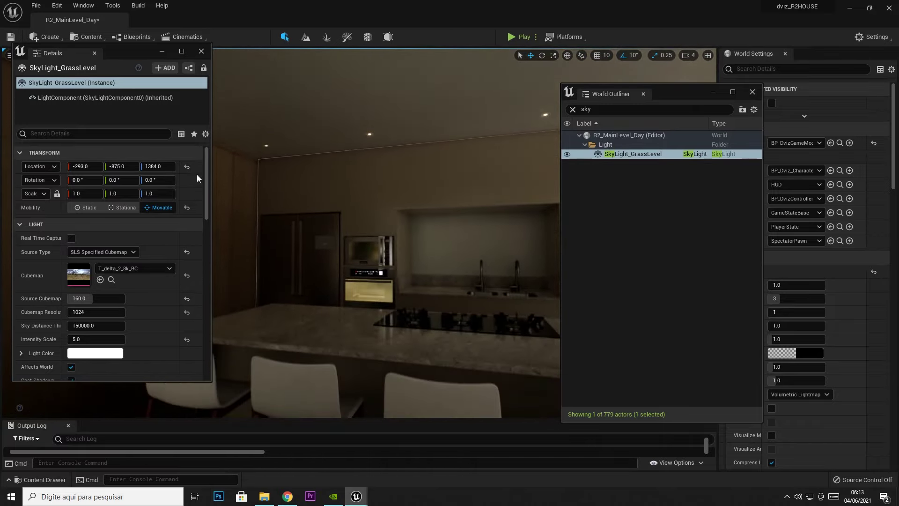
left_click(641, 112)
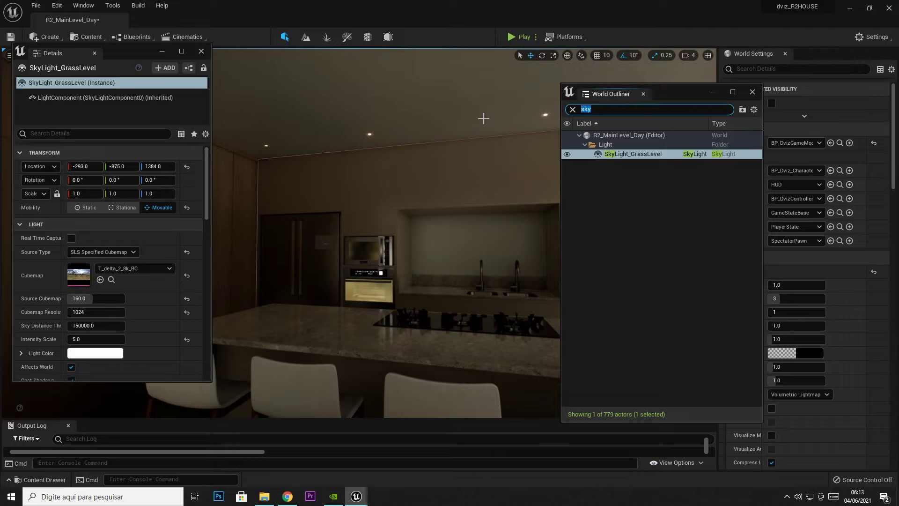
Set PostProcess_Main's exposure Min Brightness to -10 and Max Brightness to 3, then close its details.
type("post")
left_click(648, 156)
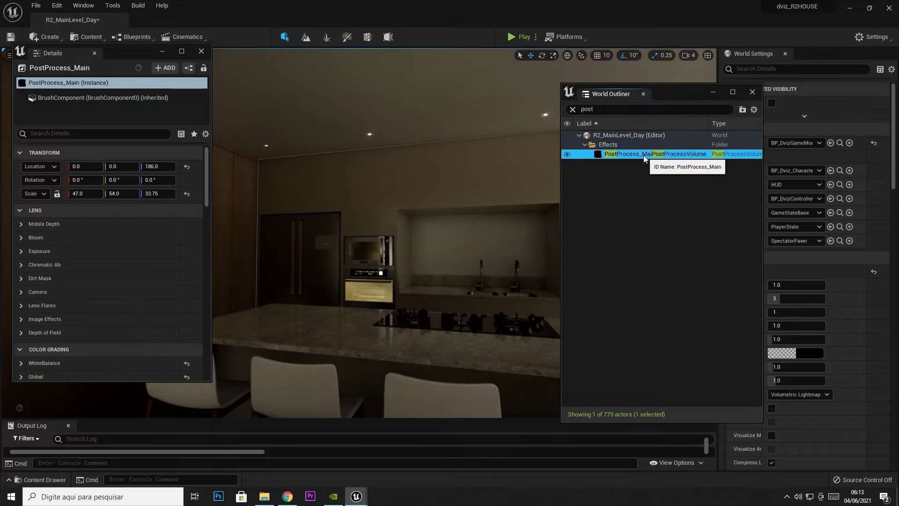
left_click(21, 251)
scroll(100, 320, "down", 2)
left_click(85, 327)
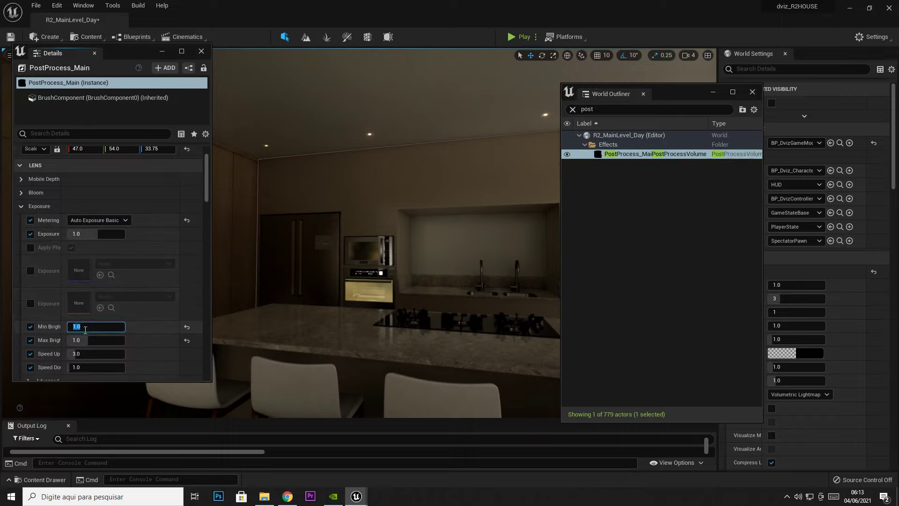
type("-10")
key("Return")
left_click(89, 341)
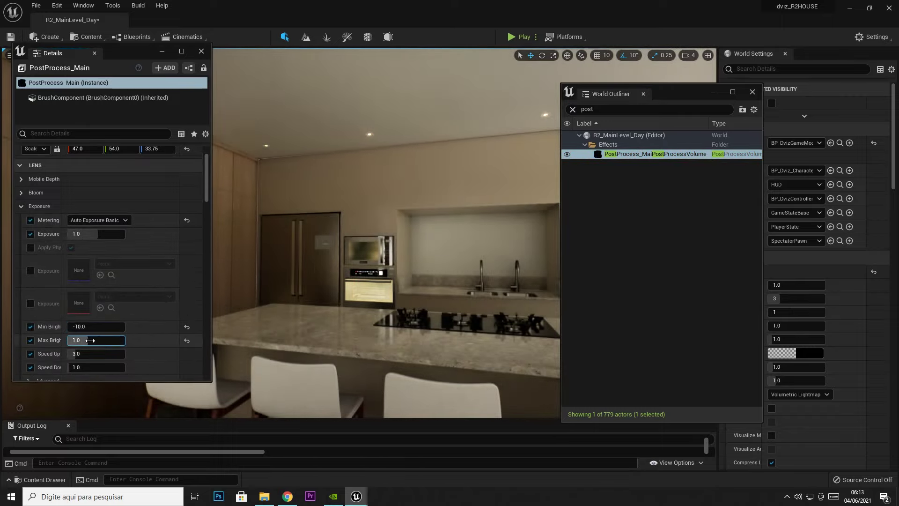
type("3")
key("Return")
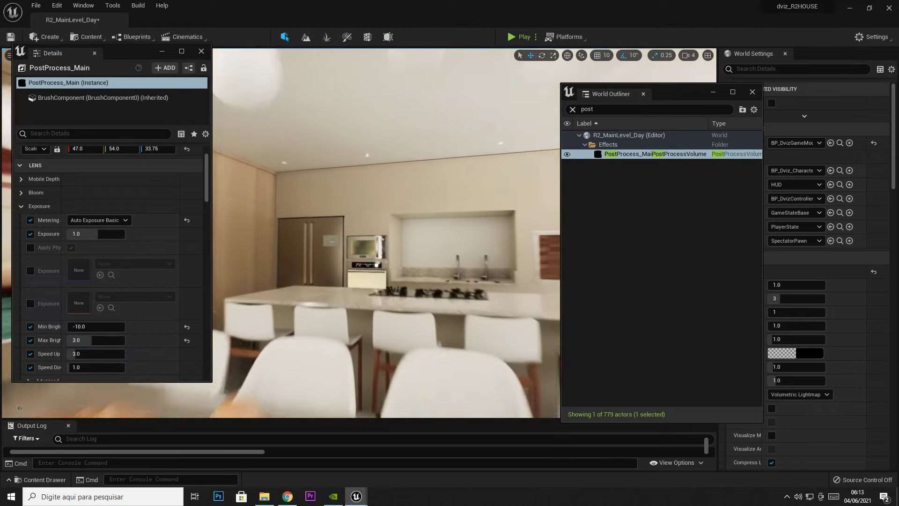
scroll(262, 135, "down", 5)
left_click(201, 52)
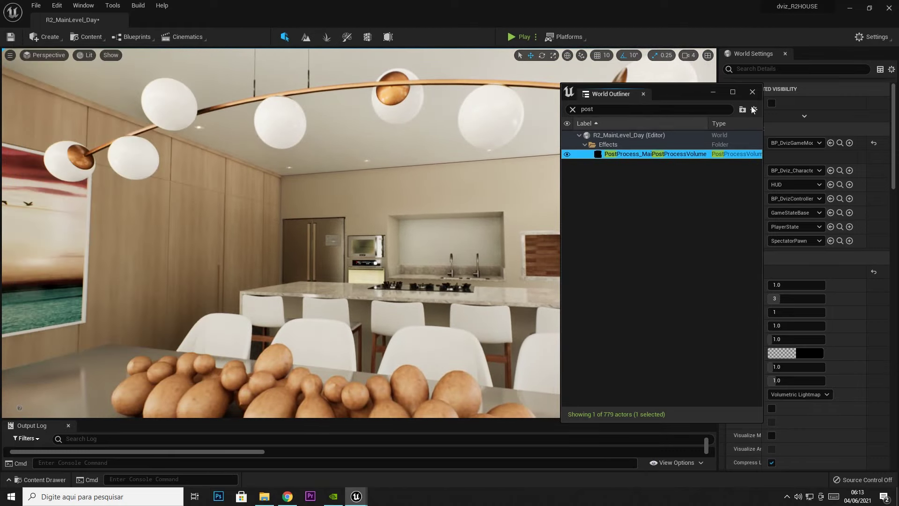
Close the World Outliner and fly the camera through the house out to the patio.
left_click(752, 92)
scroll(483, 217, "down", 3)
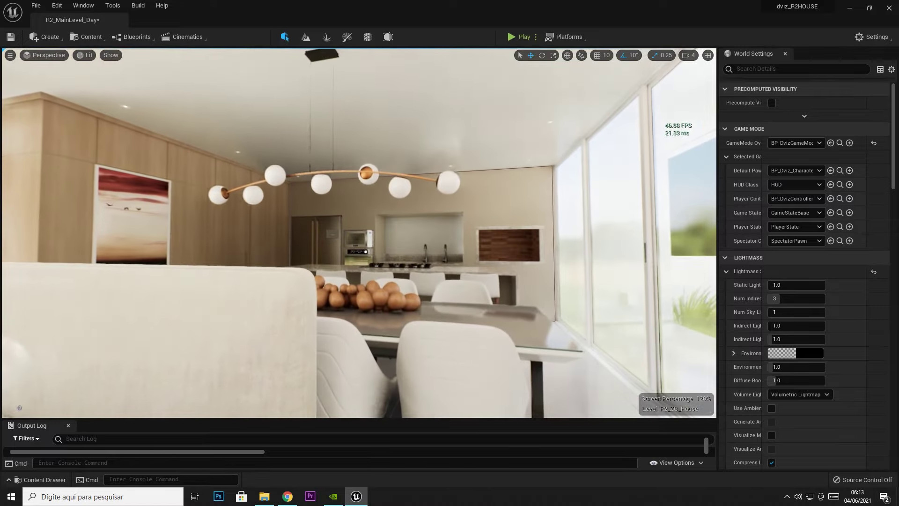
scroll(482, 217, "down", 3)
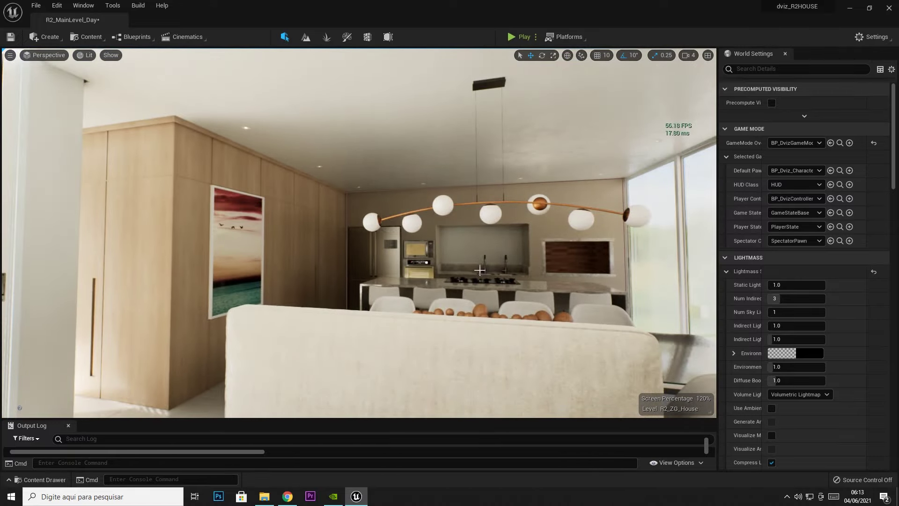
mouse_move(482, 216)
left_mouse_down()
mouse_move(389, 201)
mouse_move(482, 206)
mouse_move(421, 211)
mouse_move(432, 173)
left_mouse_up()
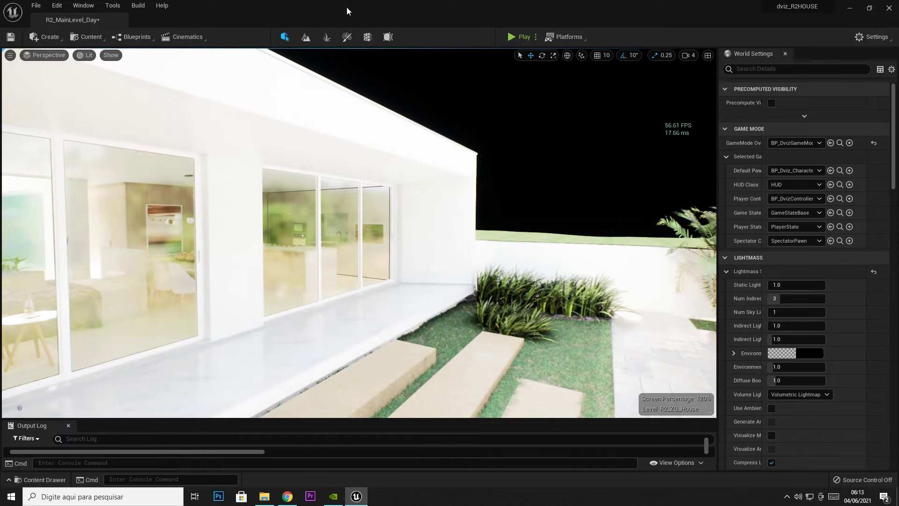
key("ctrl+space")
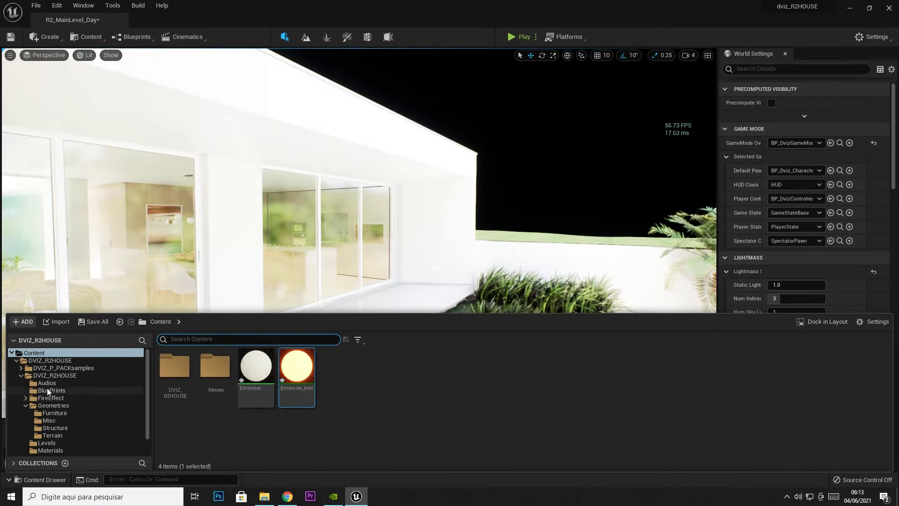
Browse to Geometries > Misc and drag SM_02_world into the level beside the patio.
left_click(41, 414)
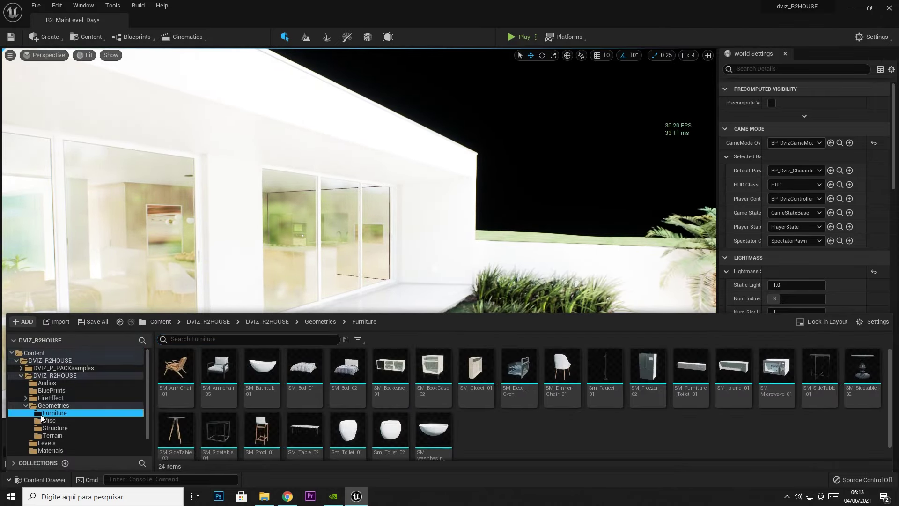
scroll(47, 434, "down", 1)
scroll(47, 442, "up", 1)
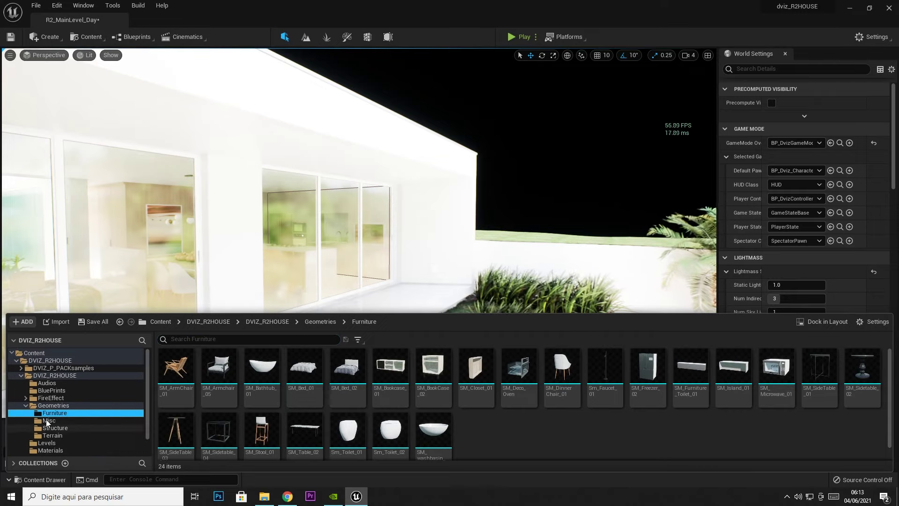
scroll(44, 407, "down", 1)
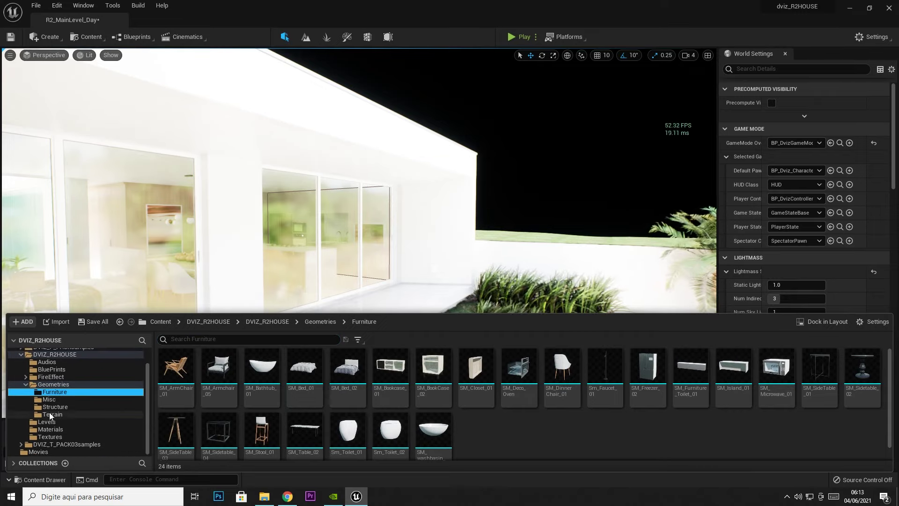
left_click(49, 399)
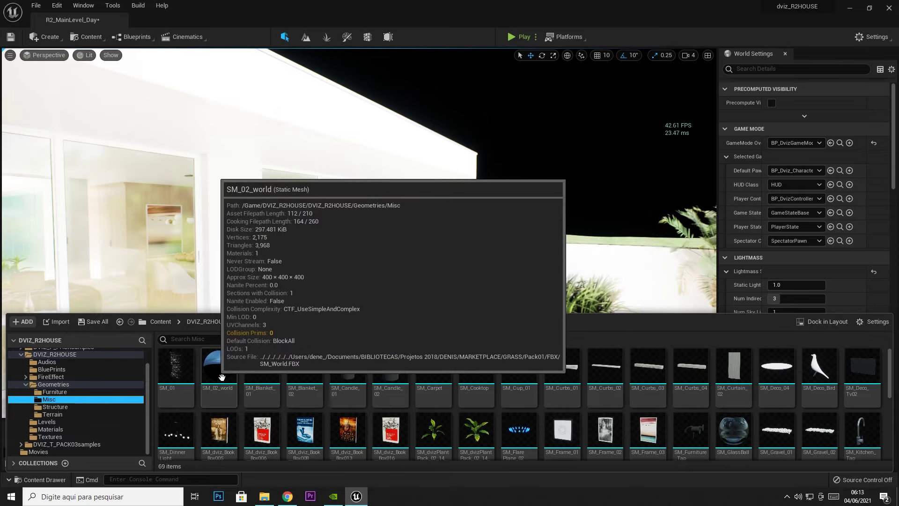
left_click_drag(218, 368, 390, 272)
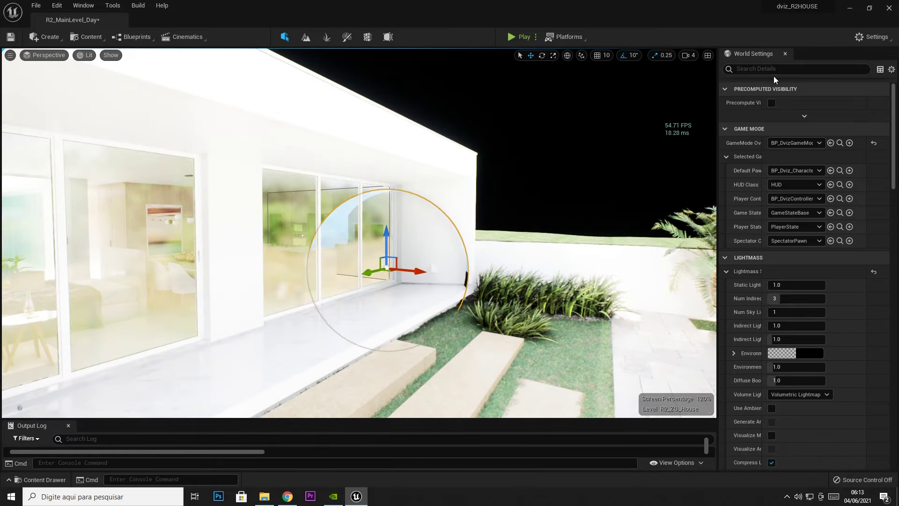
Open a floating Details panel for the sphere and set its location to 0, 0, 0.
left_click(84, 5)
mouse_move(140, 54)
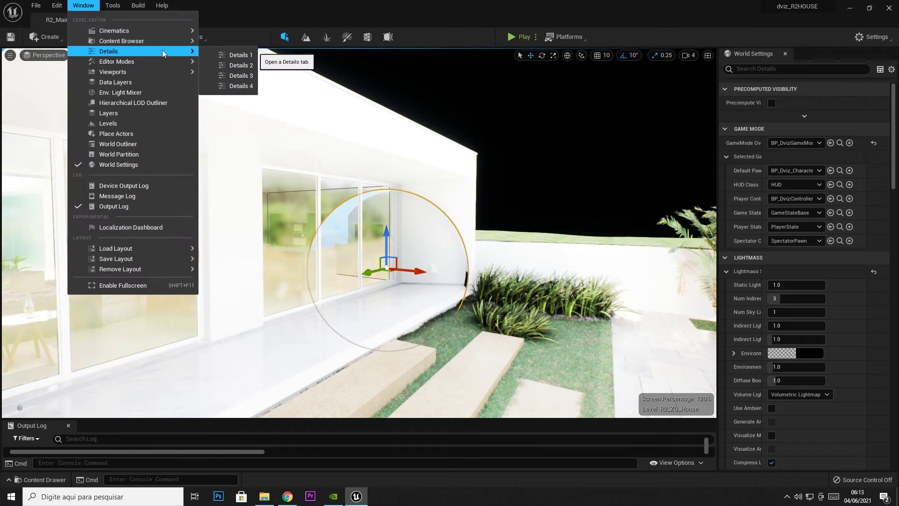
left_click(234, 54)
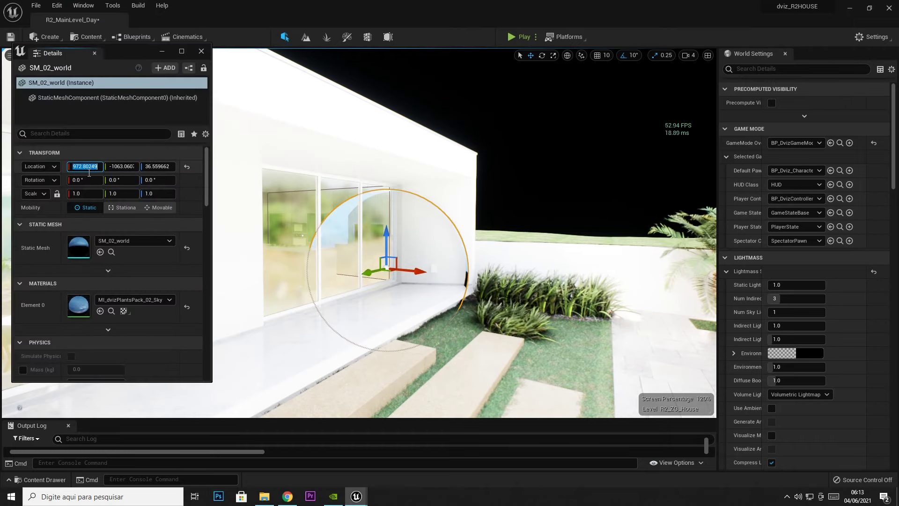
type("0")
key("Tab")
type("0")
key("Tab")
type("0")
key("Return")
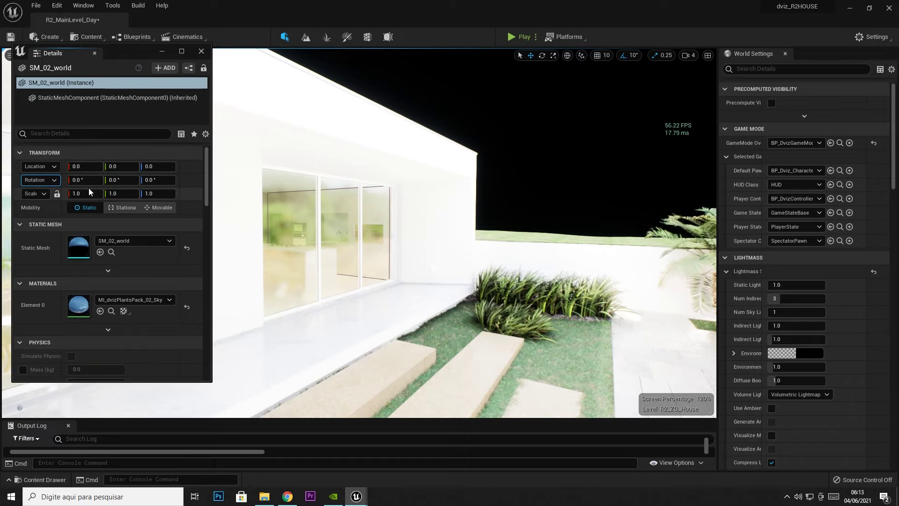
Scale the sphere to 1000 on X, Y and Z and open its sky material instance.
left_click(94, 194)
type("1000")
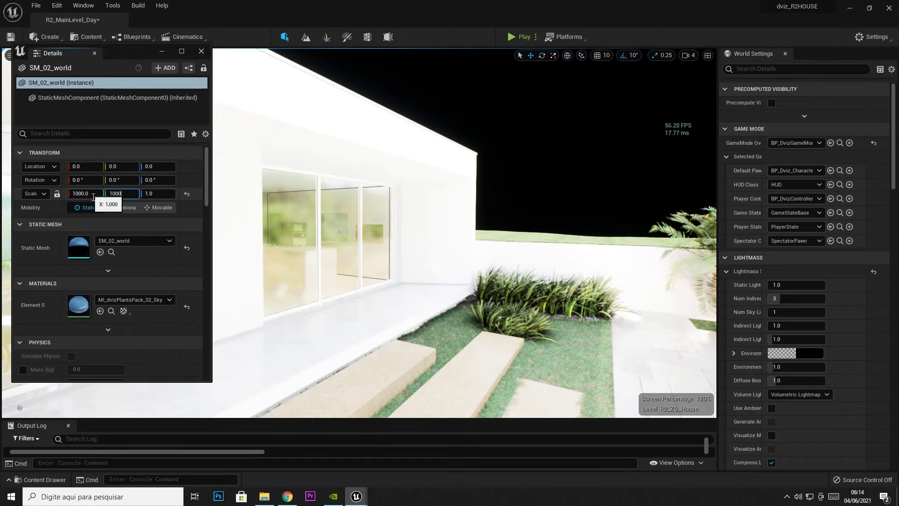
key("Tab")
type("00")
key("Return")
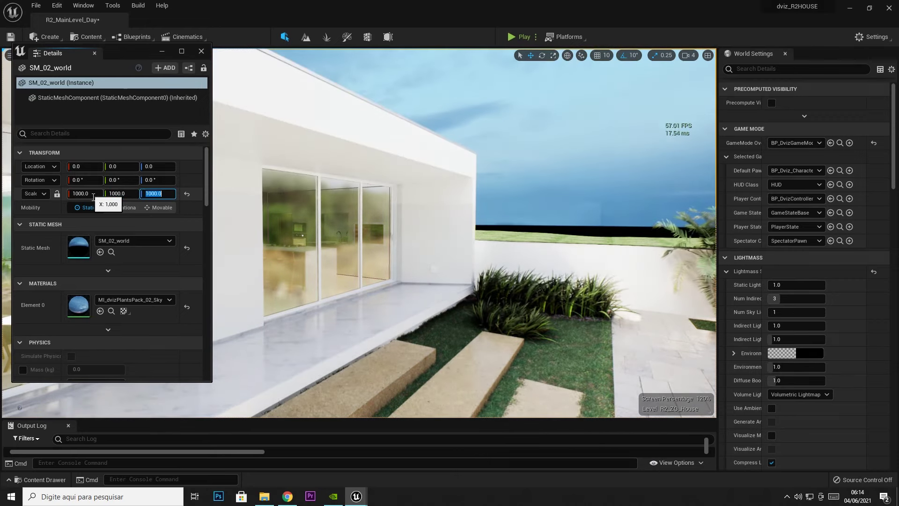
double_click(78, 305)
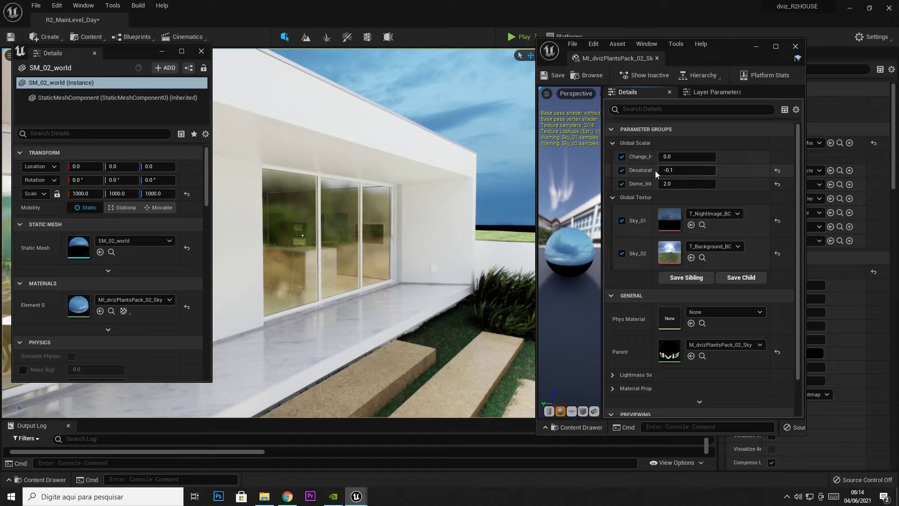
Set the sky material's Change_H to 1.0 for a daytime sky and close the editor.
type("1")
key("Return")
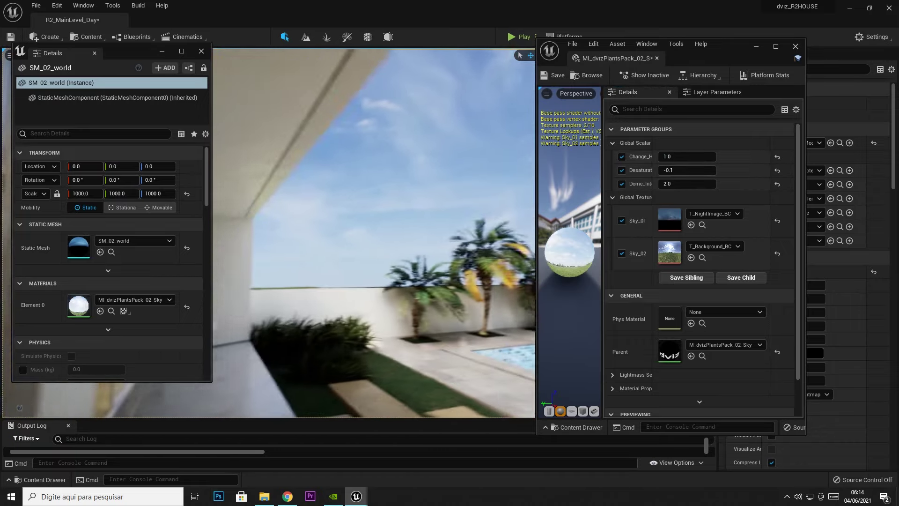
left_click(796, 46)
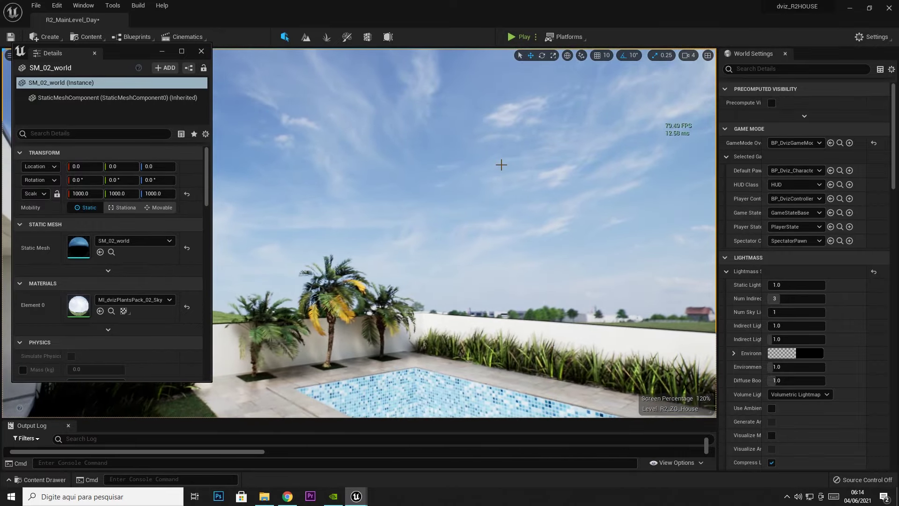
Bring the sphere's Details panel forward and stop the sky sphere casting shadows.
left_click(84, 5)
mouse_move(183, 52)
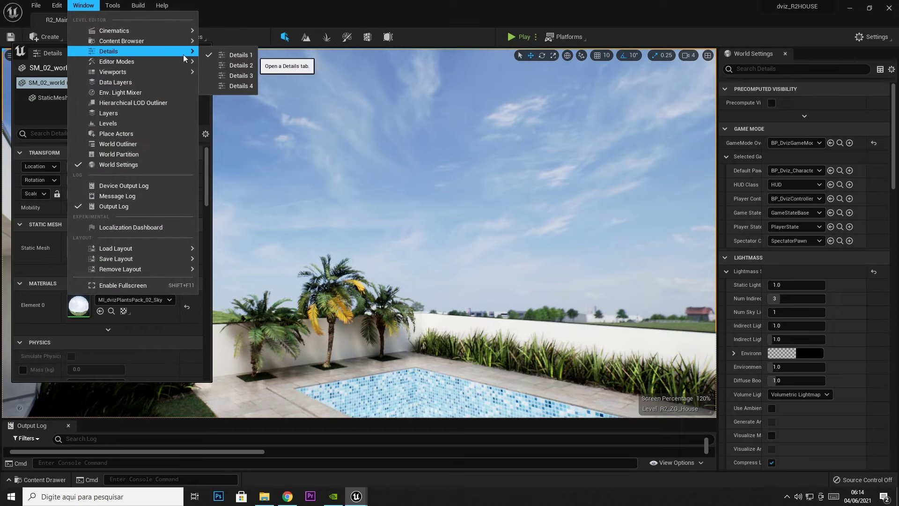
left_click(227, 57)
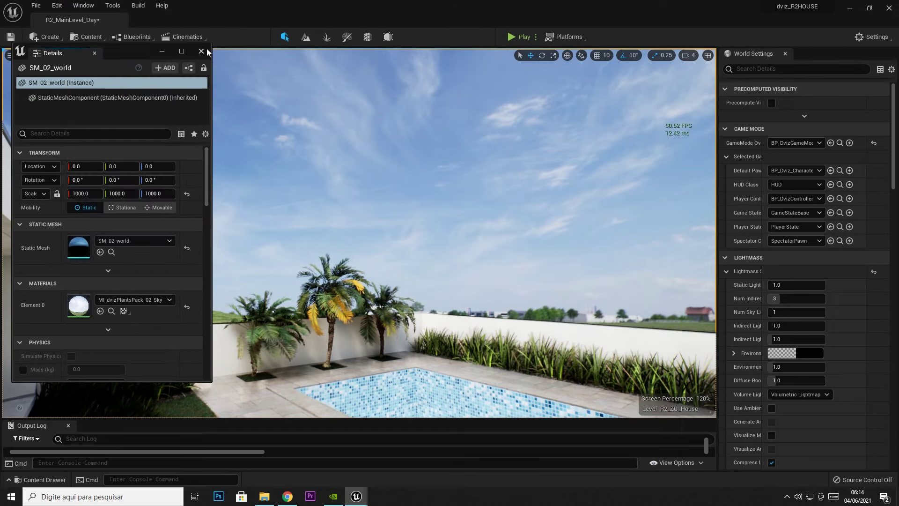
left_click(90, 6)
mouse_move(119, 54)
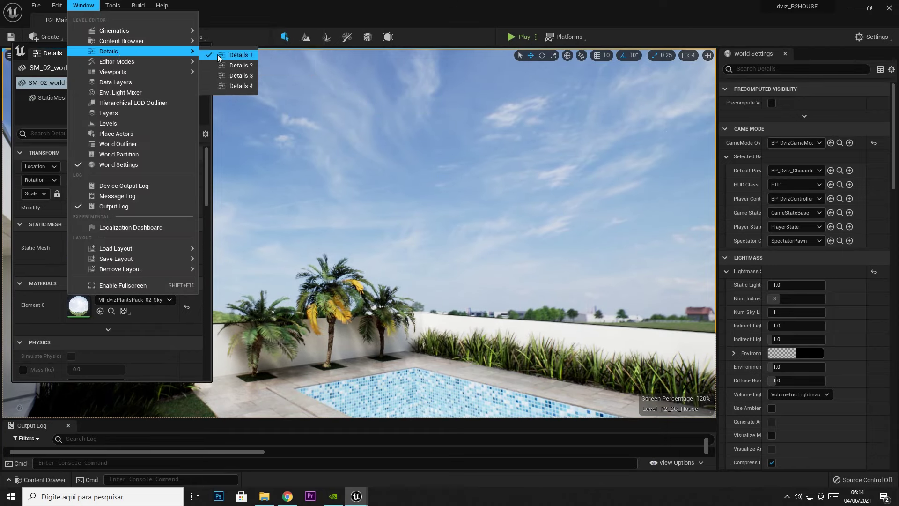
left_click(224, 55)
left_click_drag(133, 49, 496, 53)
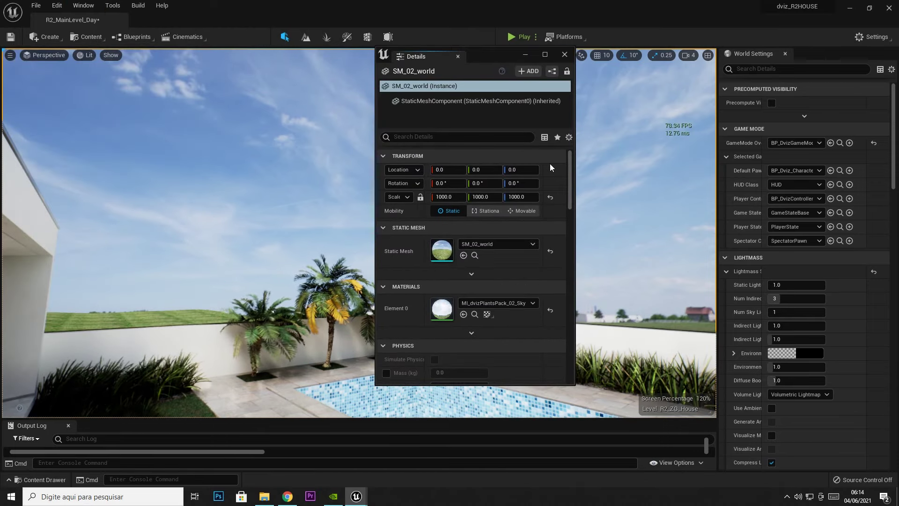
left_click_drag(569, 167, 571, 211)
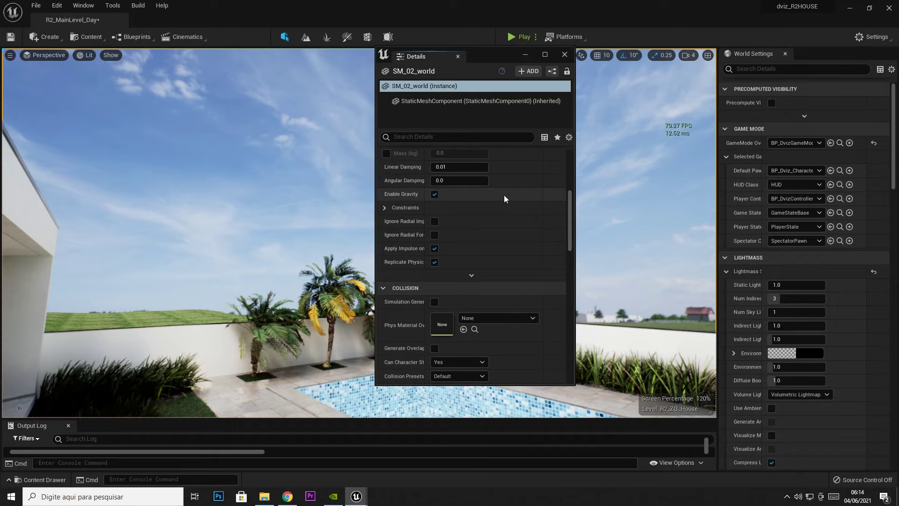
scroll(504, 195, "down", 4)
scroll(504, 196, "down", 2)
scroll(504, 196, "down", 2)
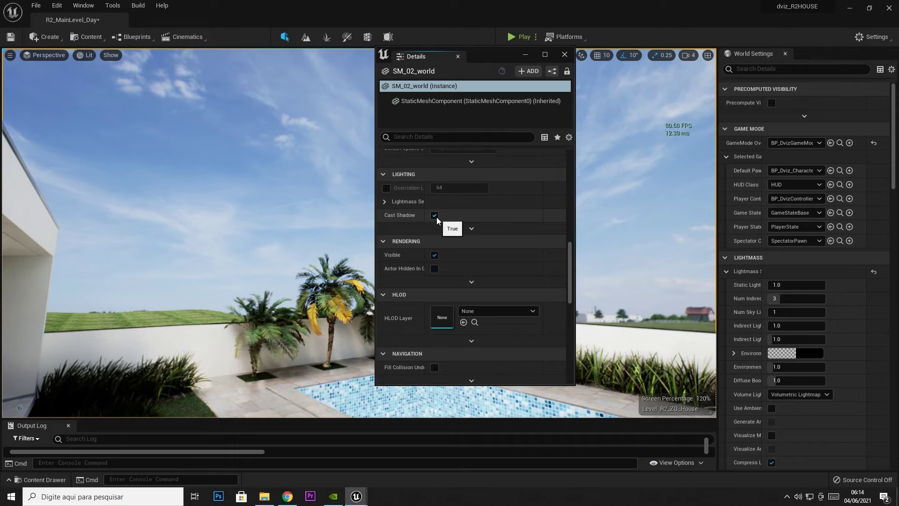
left_click(436, 216)
Filter properties by 'distance', leave Affect Distance Field Lighting unchecked, and close the Details window.
scroll(447, 241, "down", 3)
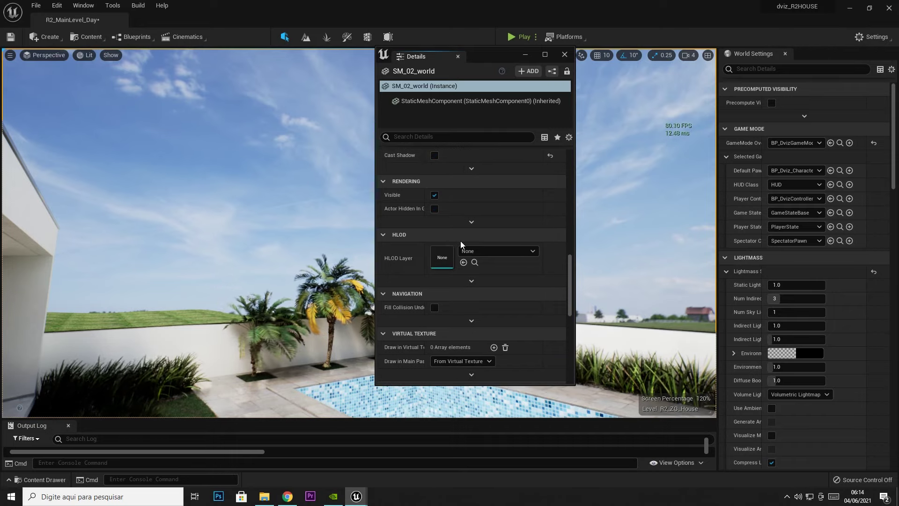
scroll(477, 231, "up", 8)
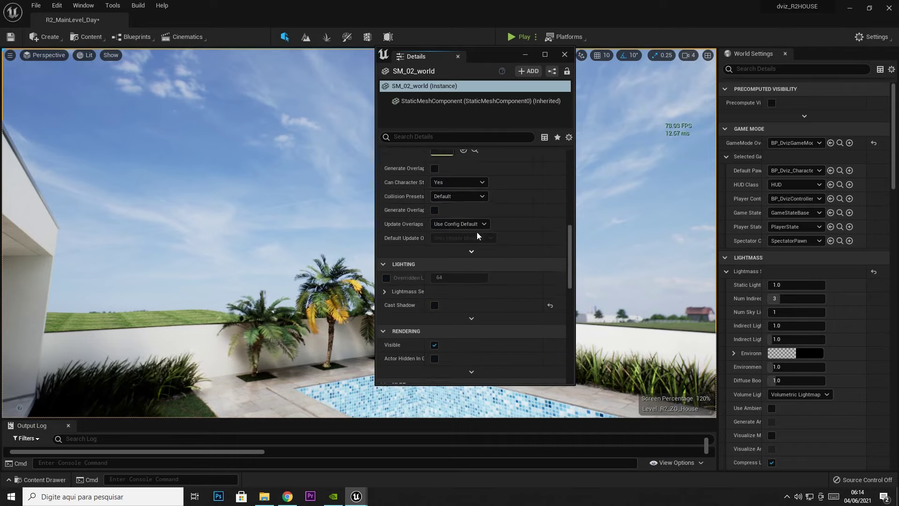
left_click(438, 137)
type("distance")
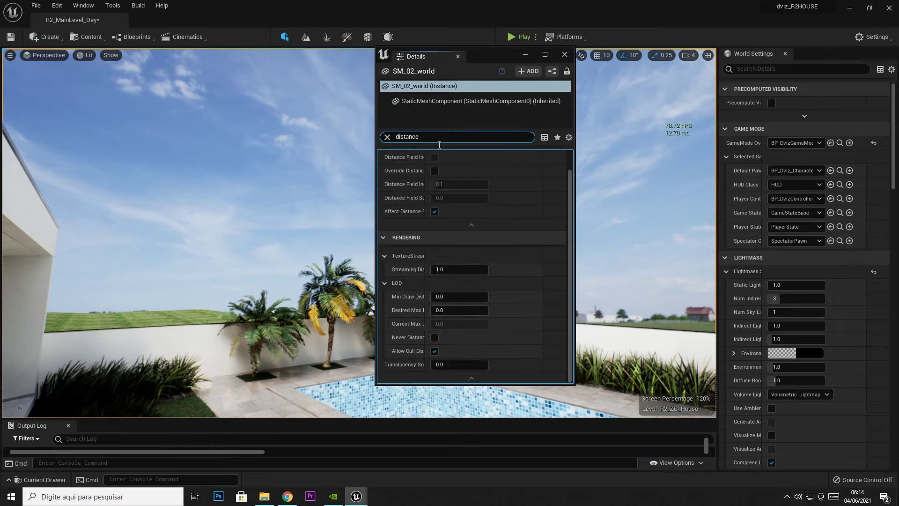
left_click_drag(426, 218, 481, 217)
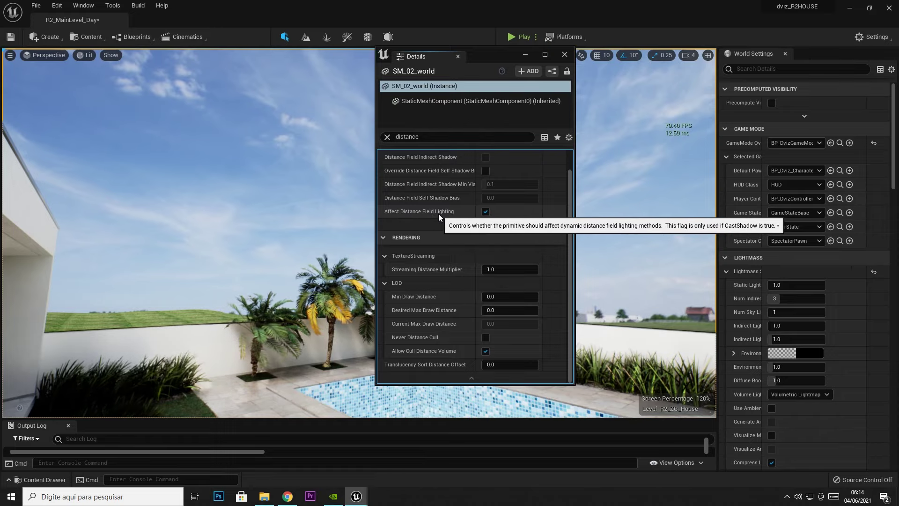
left_click(485, 212)
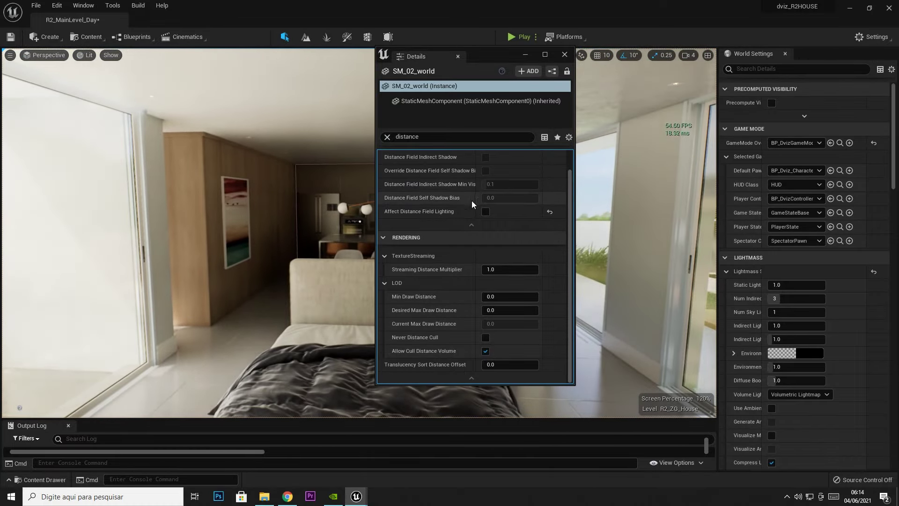
left_click(486, 212)
left_click(485, 212)
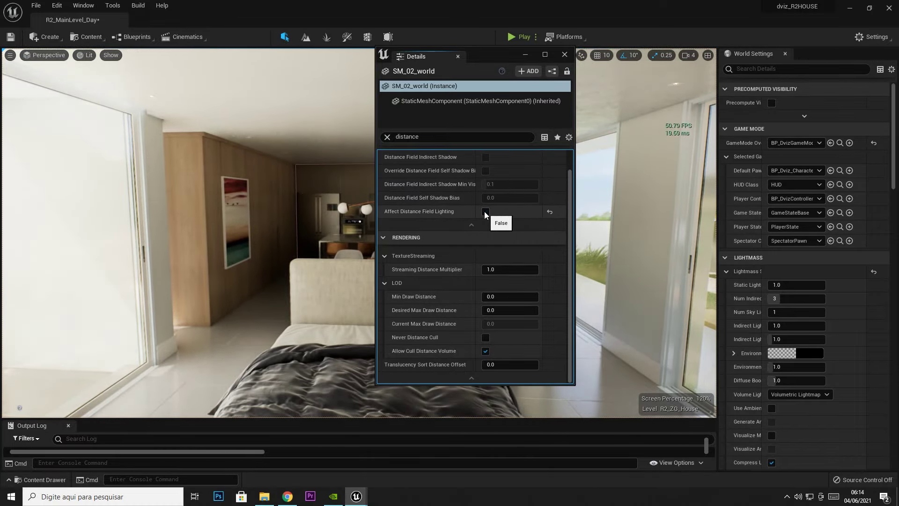
left_click(486, 212)
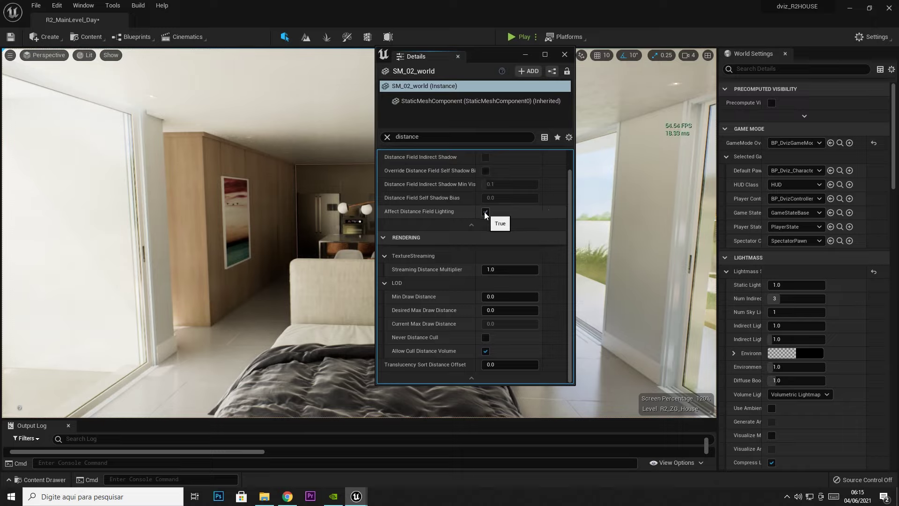
left_click(485, 212)
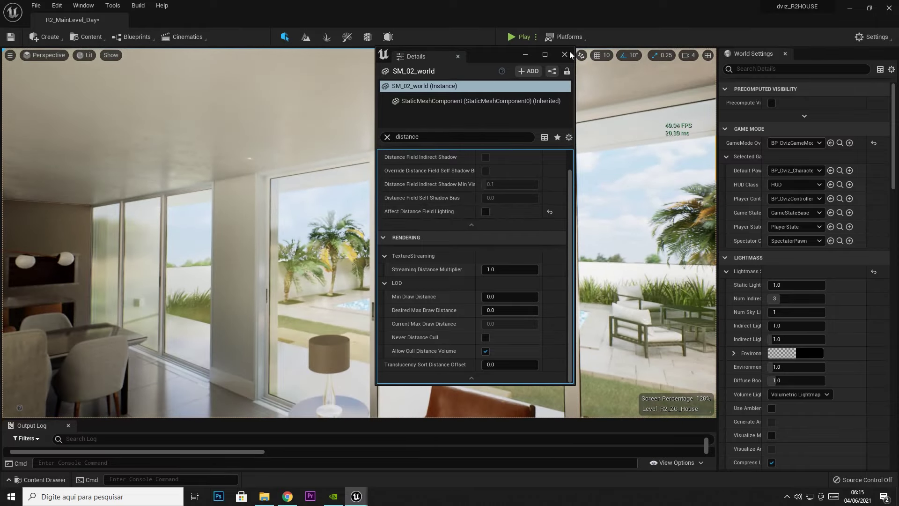
left_click(566, 54)
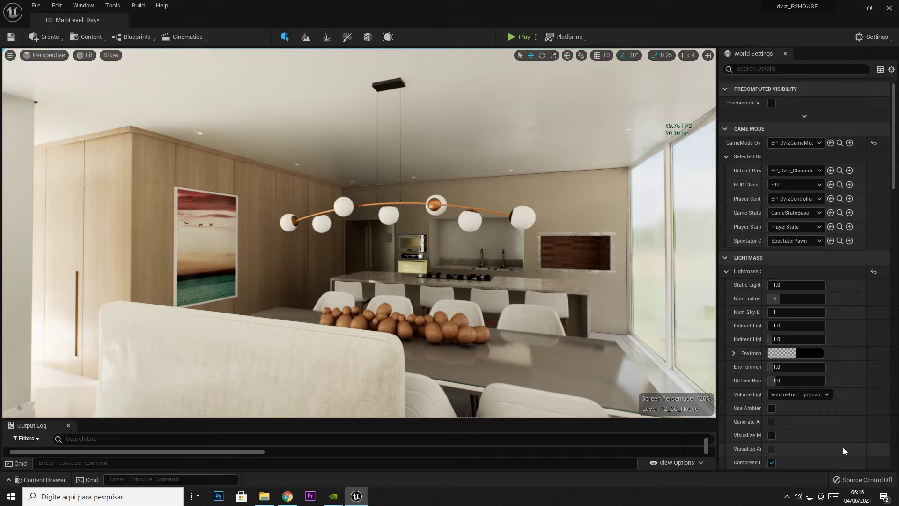
Open the Content Drawer with Ctrl+Space.
key("ctrl+space")
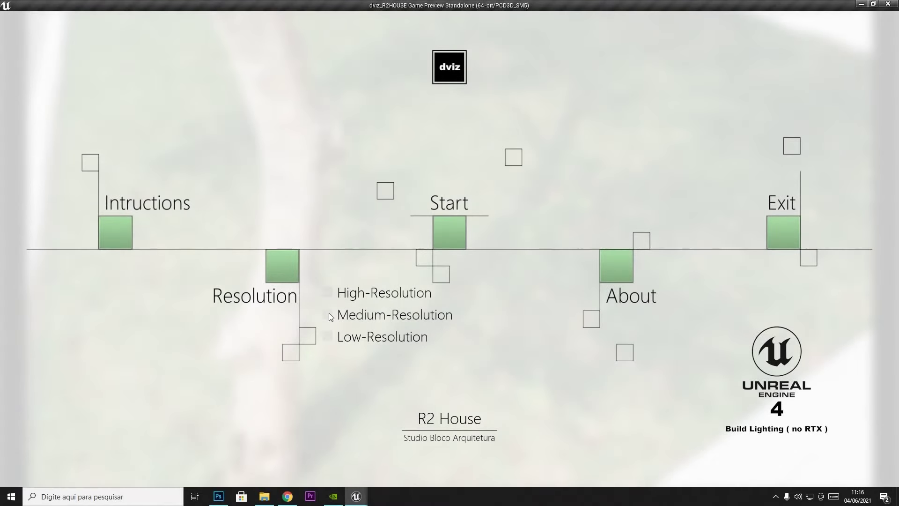
Start the UE4 standalone R2 House walkthrough from its main menu.
left_click(447, 238)
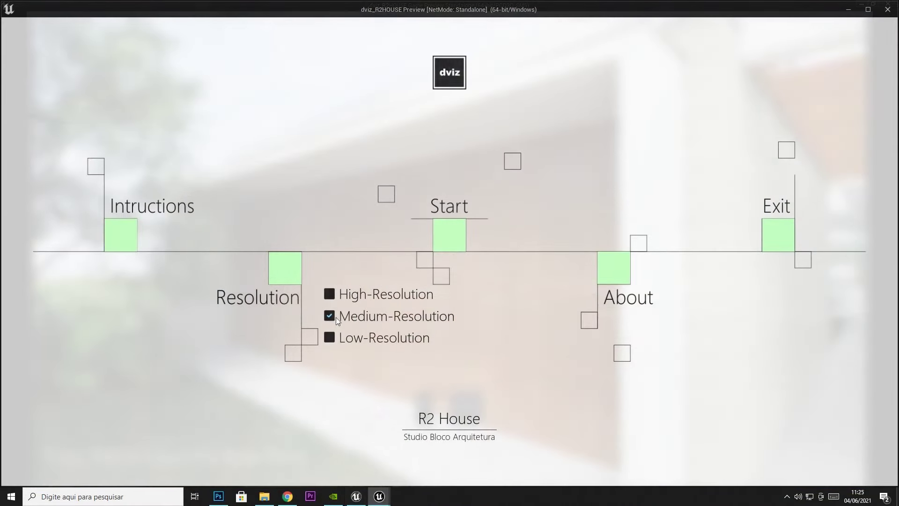
Start the walkthrough, switch to High-Resolution from the Esc menu, and resume.
left_click(456, 237)
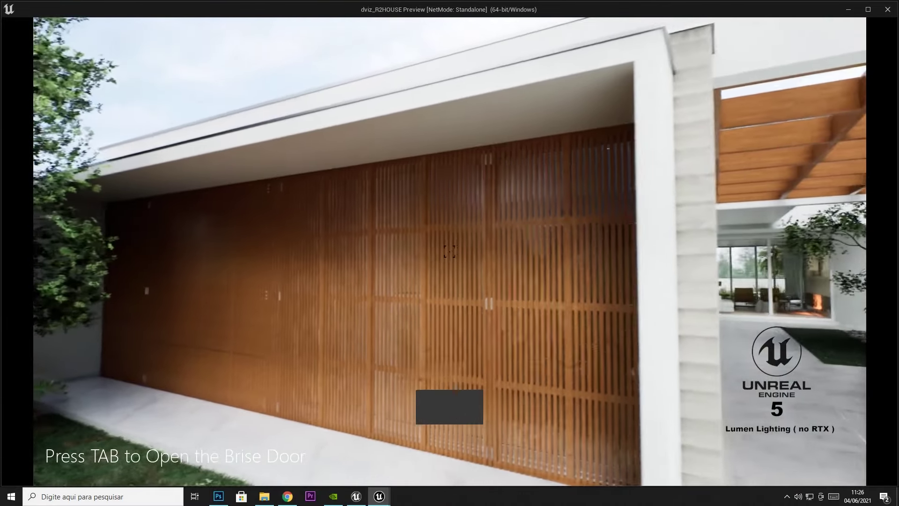
key("Escape")
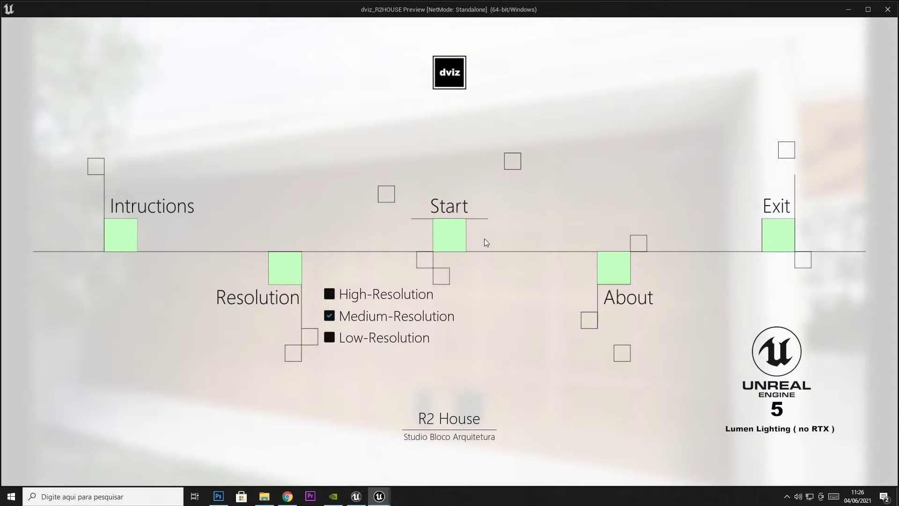
left_click(338, 293)
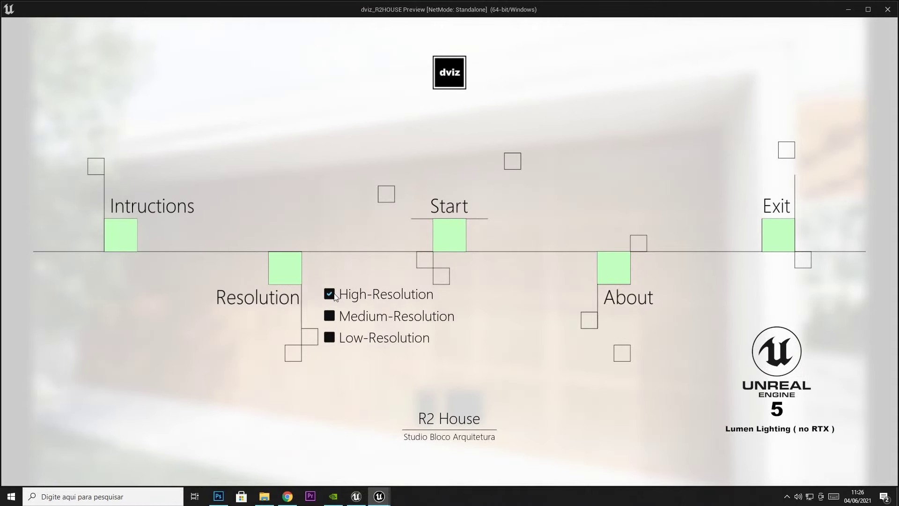
left_click(453, 238)
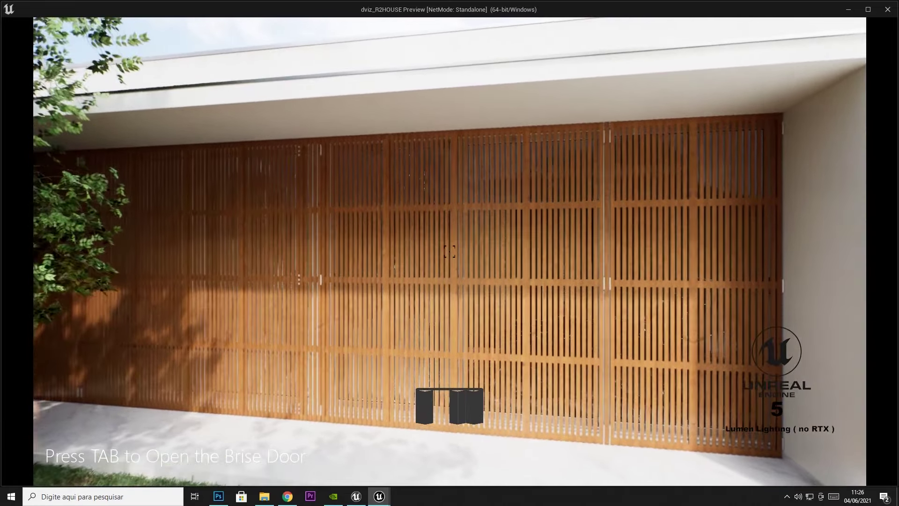
Fold open the wooden brise door and walk around its panels viewing garden and bedroom.
key("s")
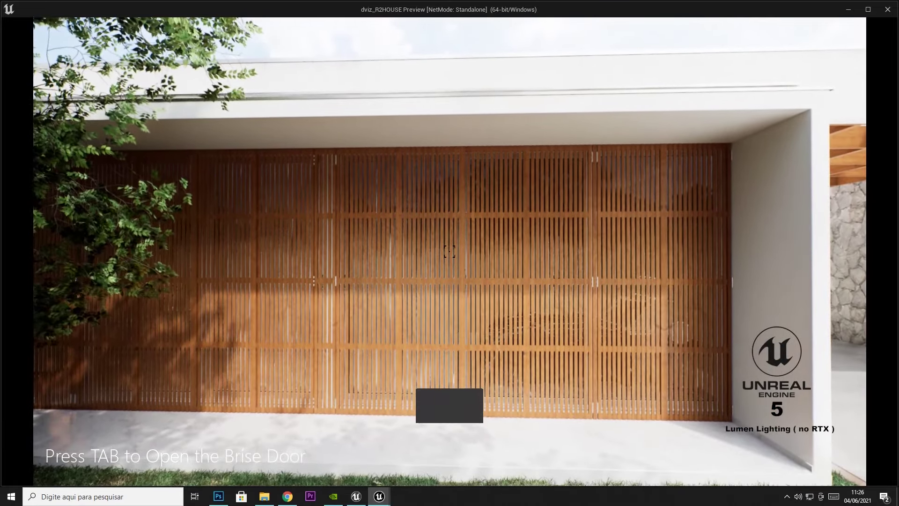
key("Tab")
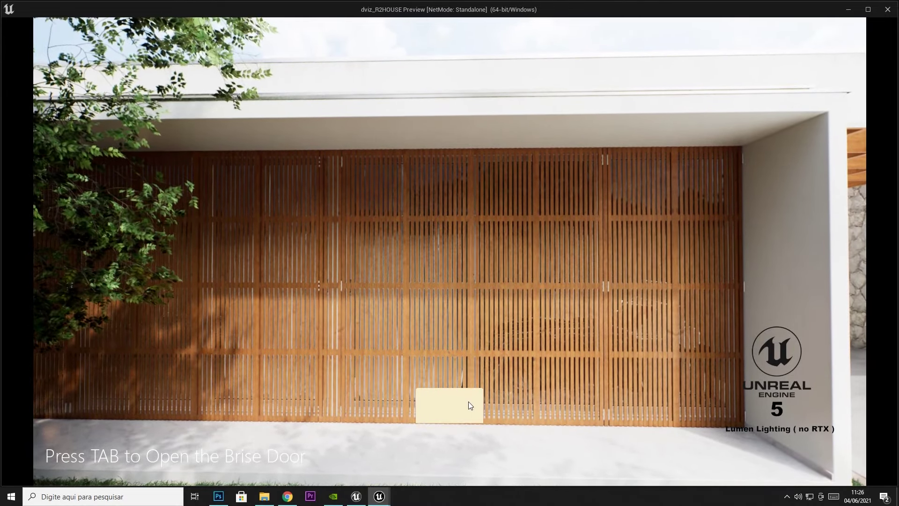
left_click(470, 403)
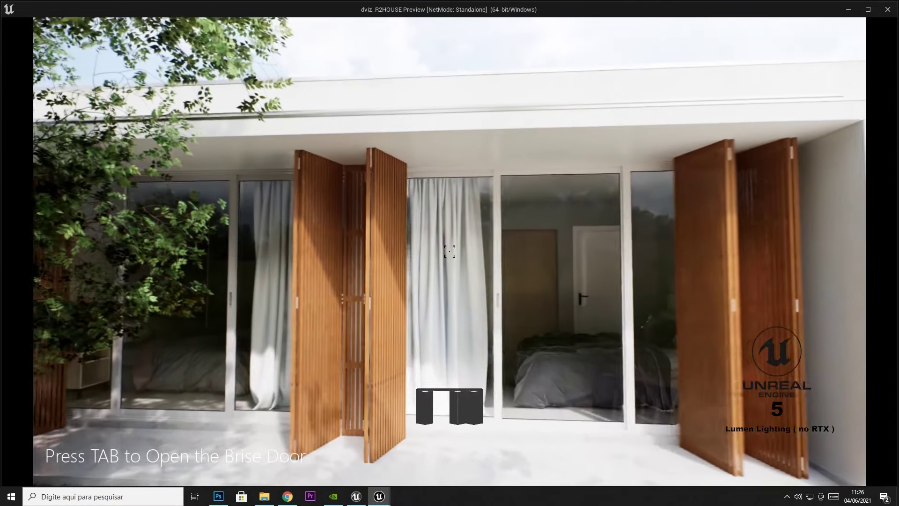
key("w")
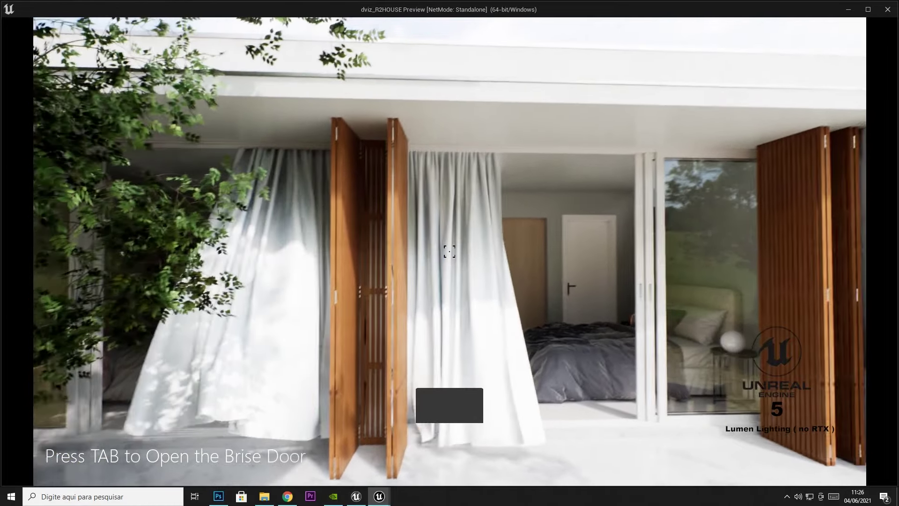
key("w")
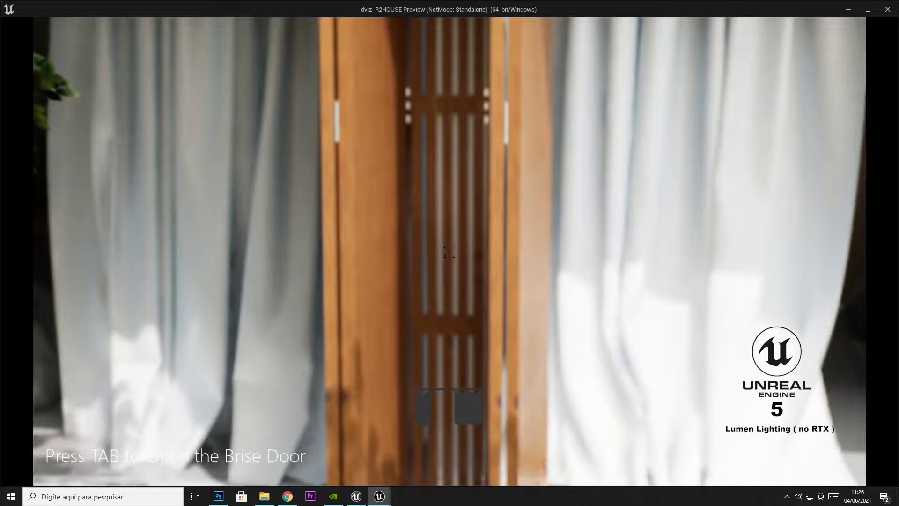
key("d")
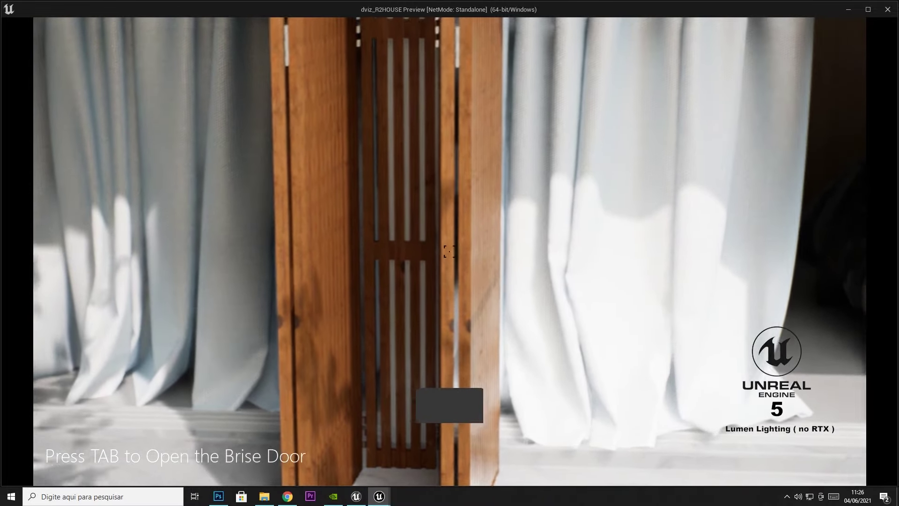
key("s")
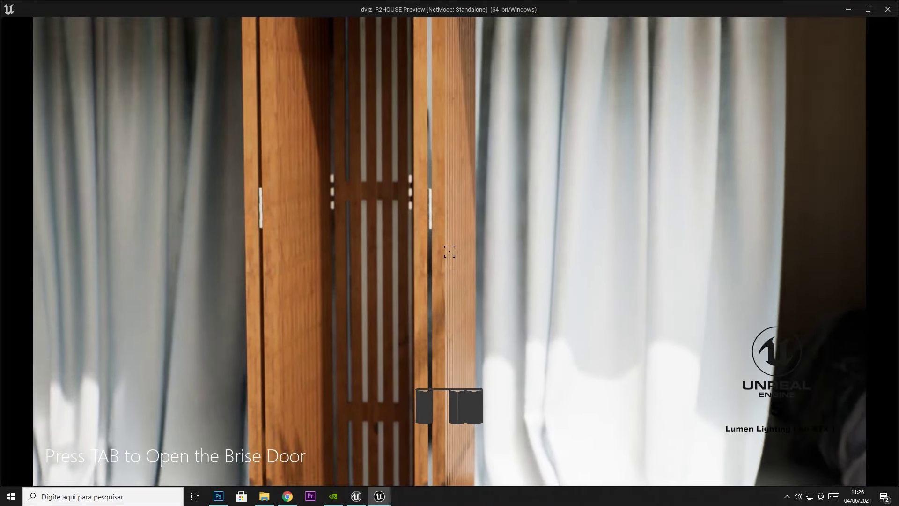
key("s")
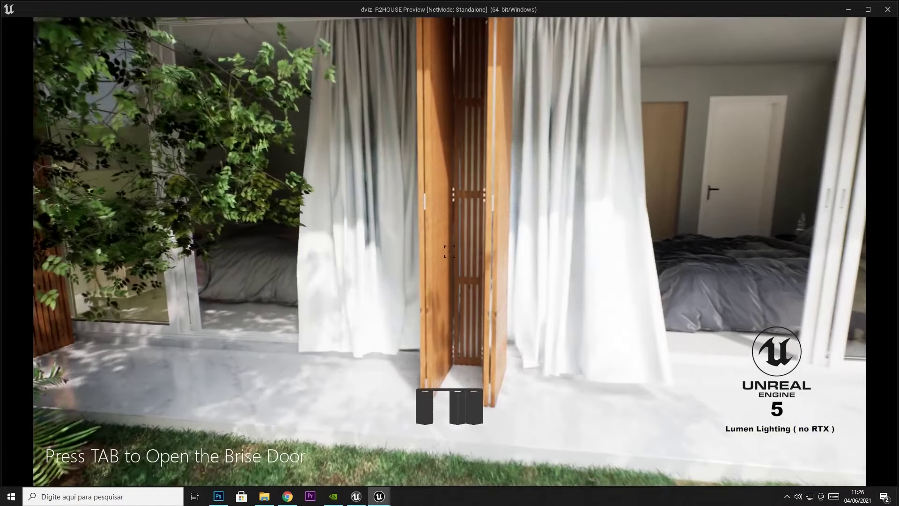
key("w")
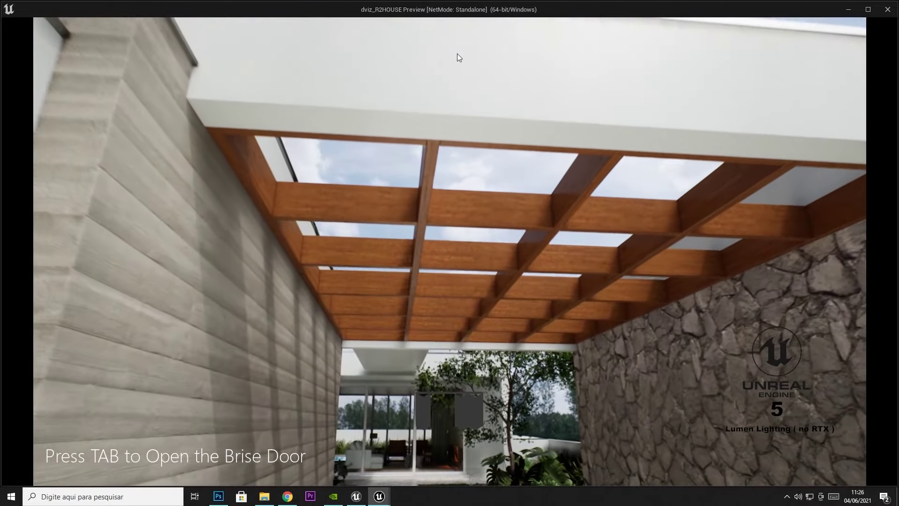
Walk under the pergola along the garden walkway toward the house's glass doors.
left_click(457, 53)
key("w")
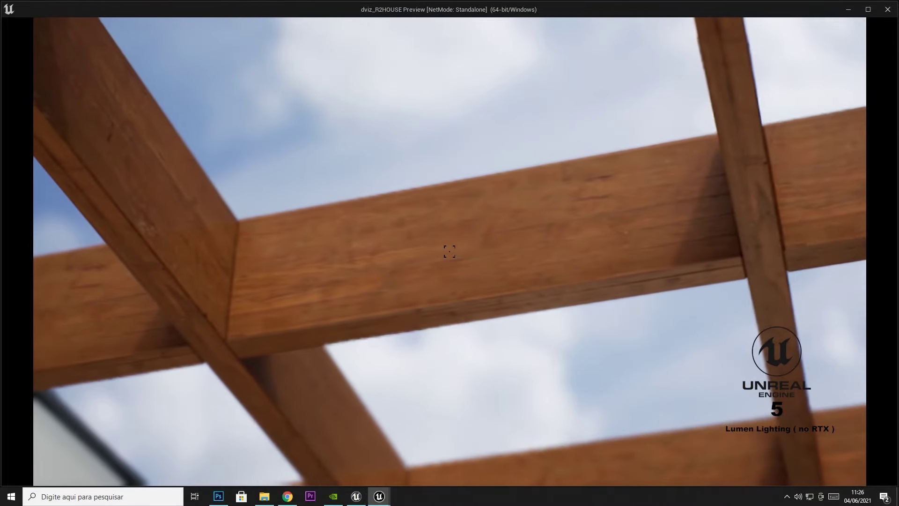
key("w")
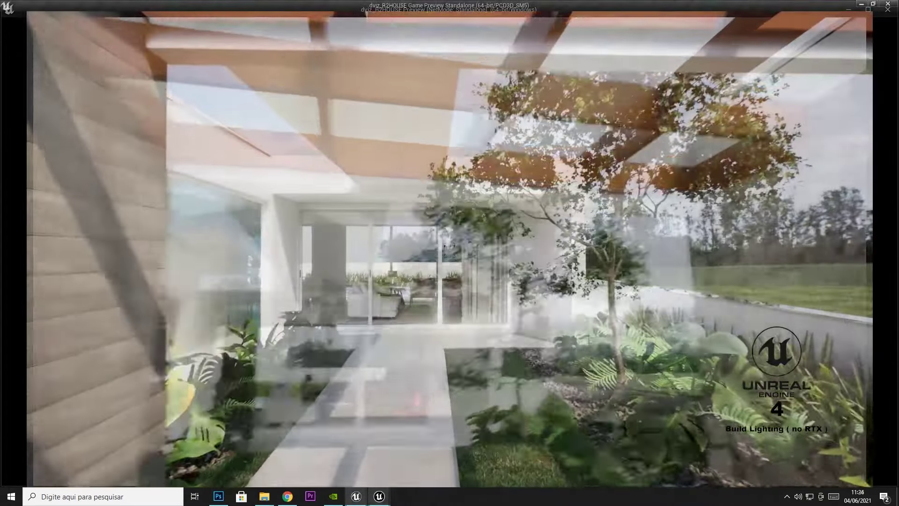
key("w")
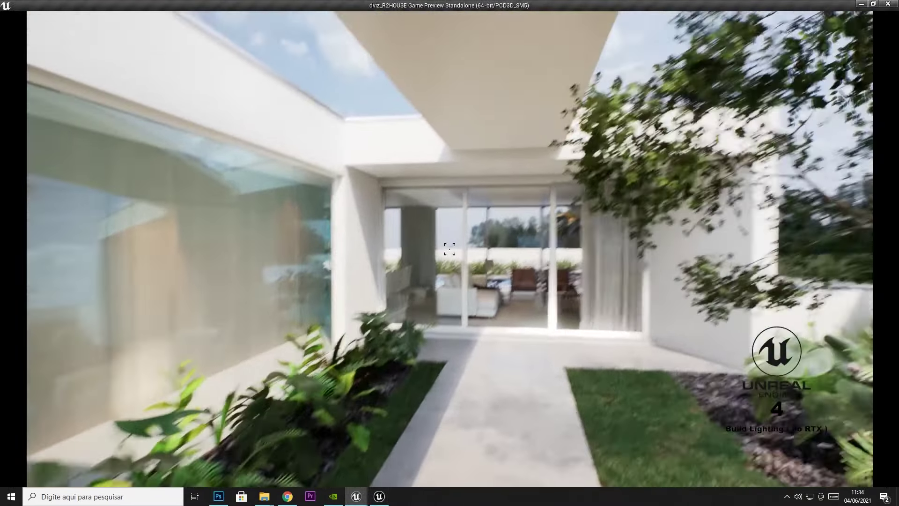
key("w")
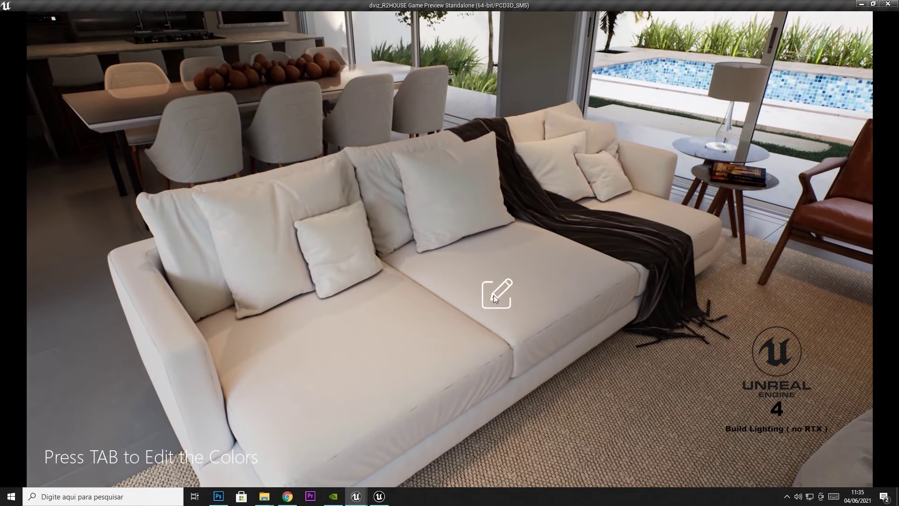
Recolour the sofa through cyan and teal to a deep rose, and use the M setting to turn the cushions teal.
left_click(494, 294)
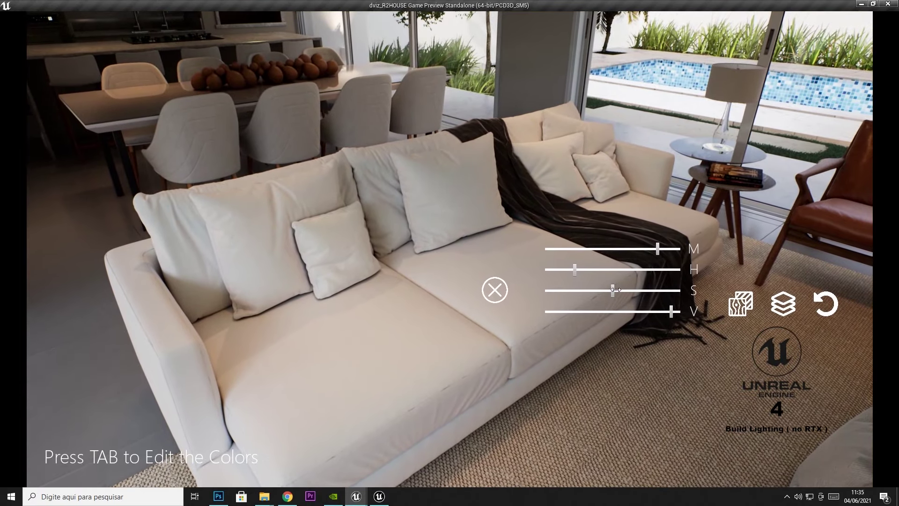
left_click_drag(615, 290, 586, 292)
left_click_drag(583, 249, 633, 248)
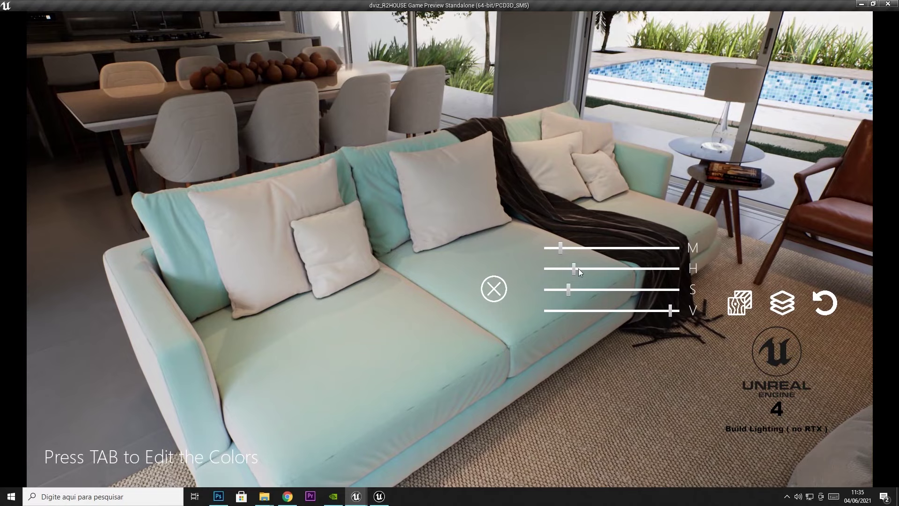
left_click_drag(574, 269, 641, 270)
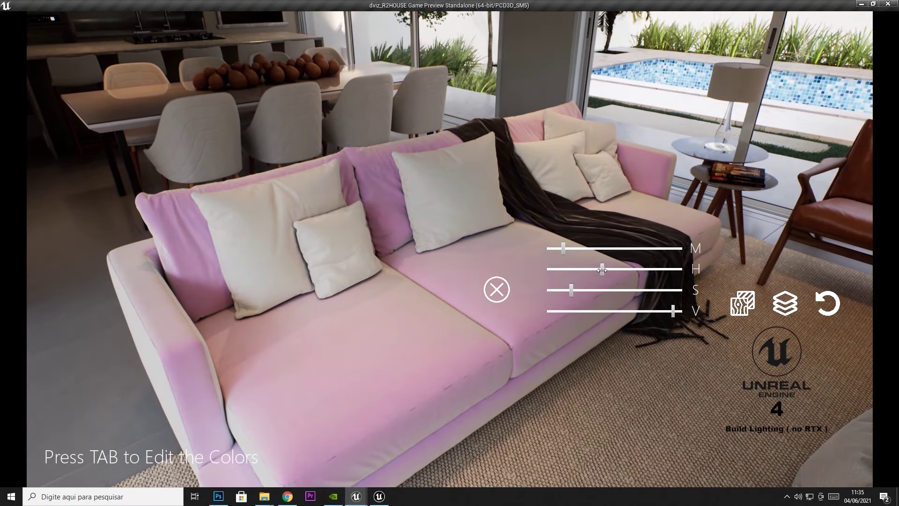
mouse_move(603, 269)
left_mouse_down()
mouse_move(568, 271)
mouse_move(546, 250)
left_mouse_up()
left_click_drag(673, 311, 604, 314)
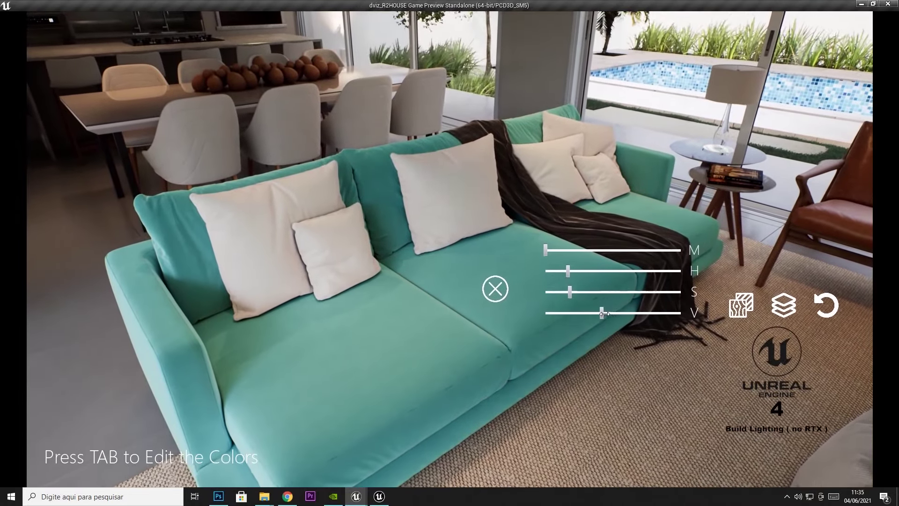
left_click_drag(568, 271, 629, 268)
left_click_drag(599, 312, 573, 310)
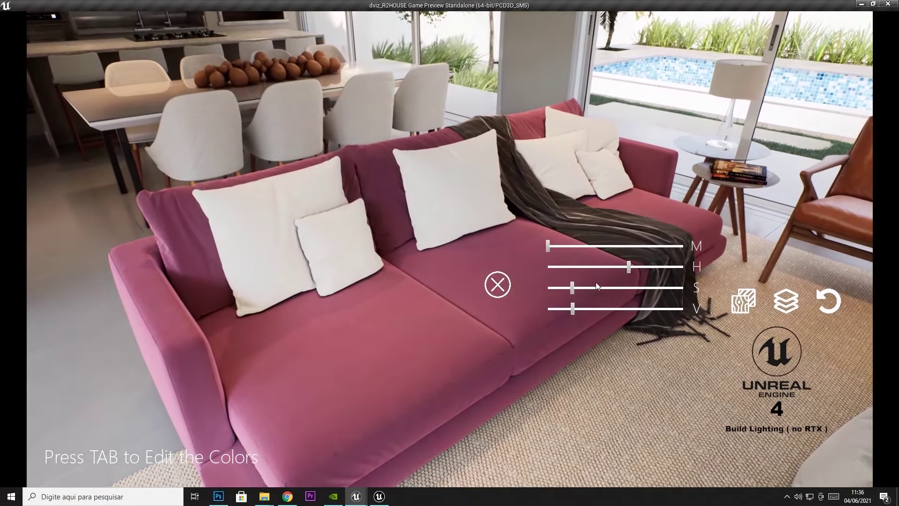
left_click_drag(572, 309, 563, 309)
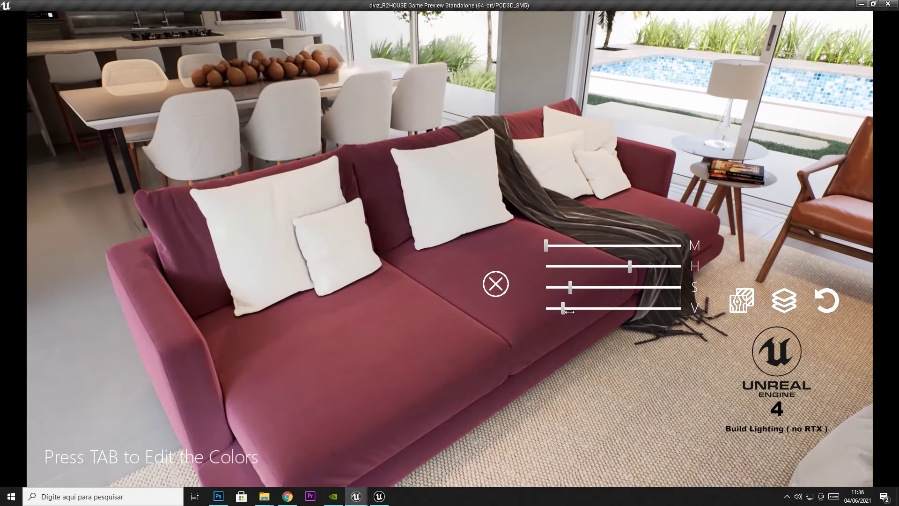
mouse_move(546, 245)
left_mouse_down()
mouse_move(572, 248)
mouse_move(573, 268)
mouse_move(588, 247)
left_mouse_up()
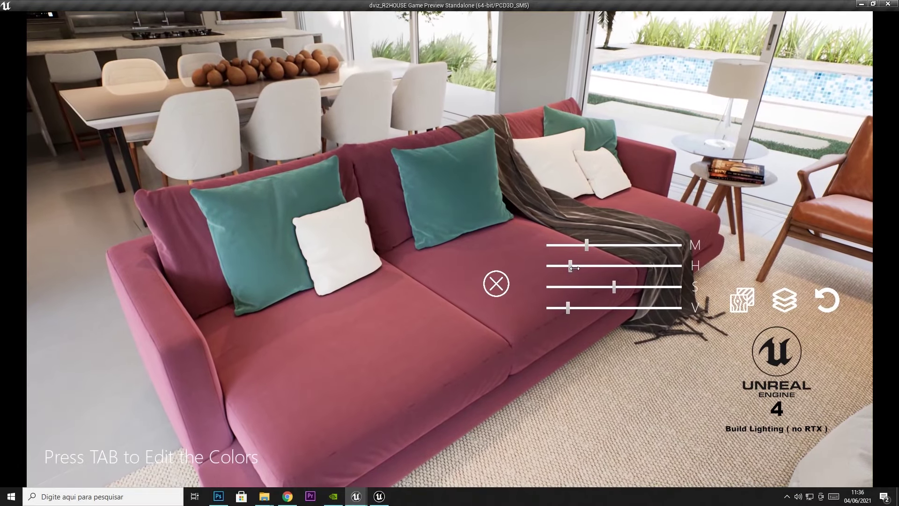
Swap to orange-brown leather for the sofa with dark teal cushions, then close the colour editor.
left_click(745, 303)
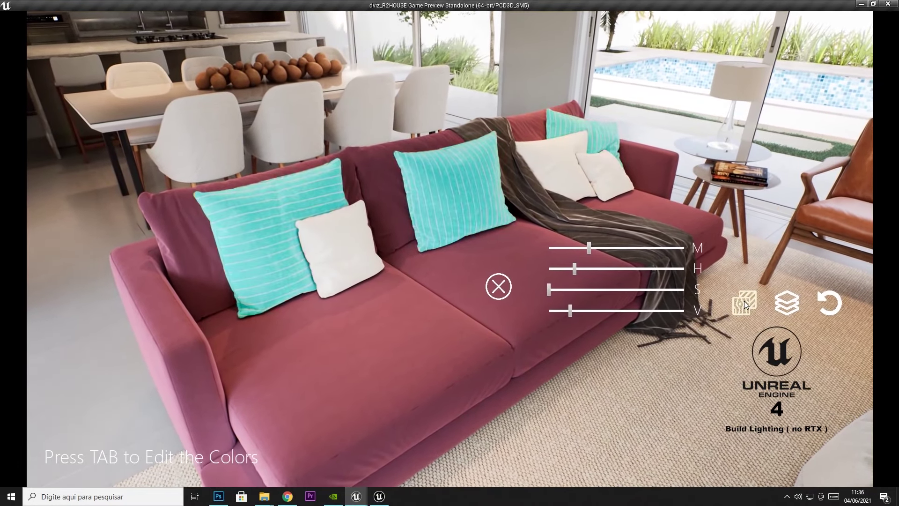
left_click(744, 303)
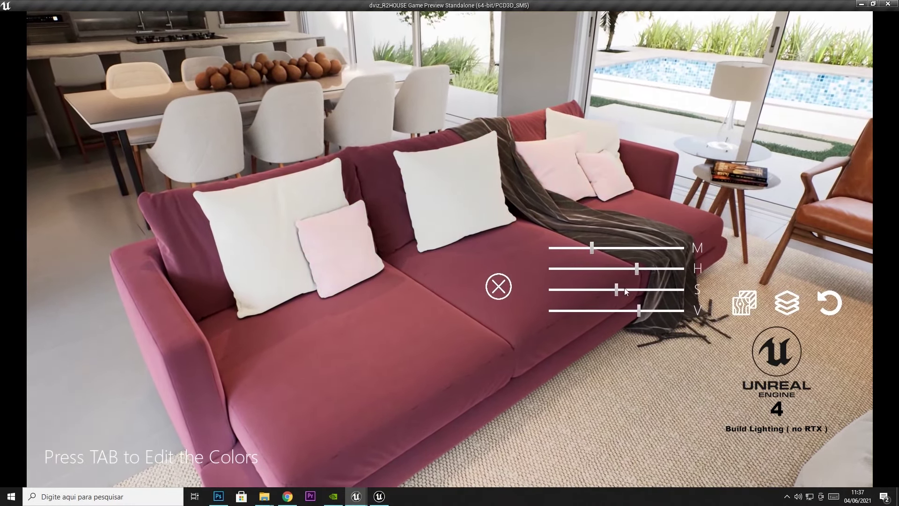
left_click_drag(578, 308, 564, 310)
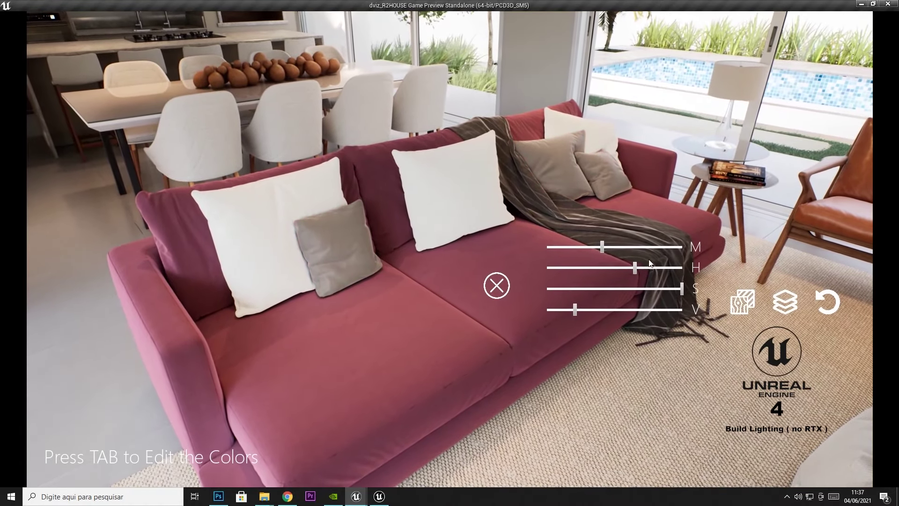
left_click(744, 305)
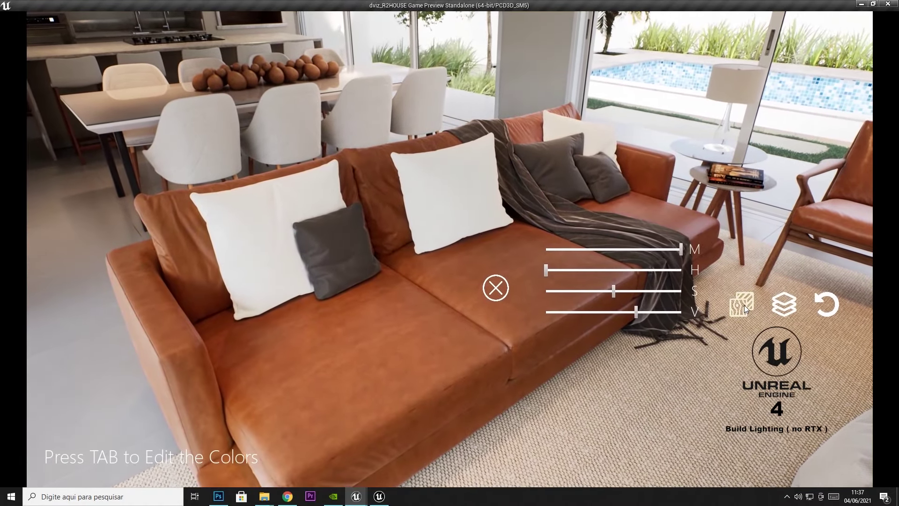
left_click(781, 304)
left_click_drag(638, 310, 568, 308)
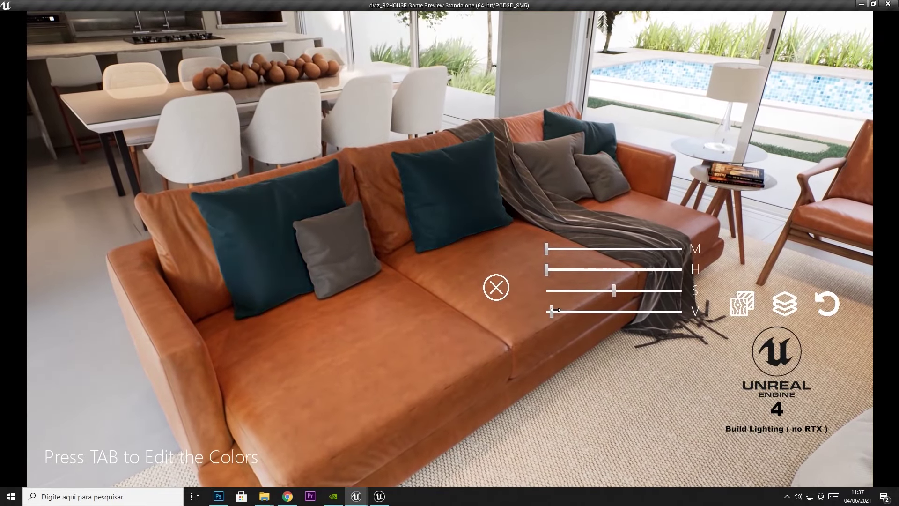
left_click(503, 291)
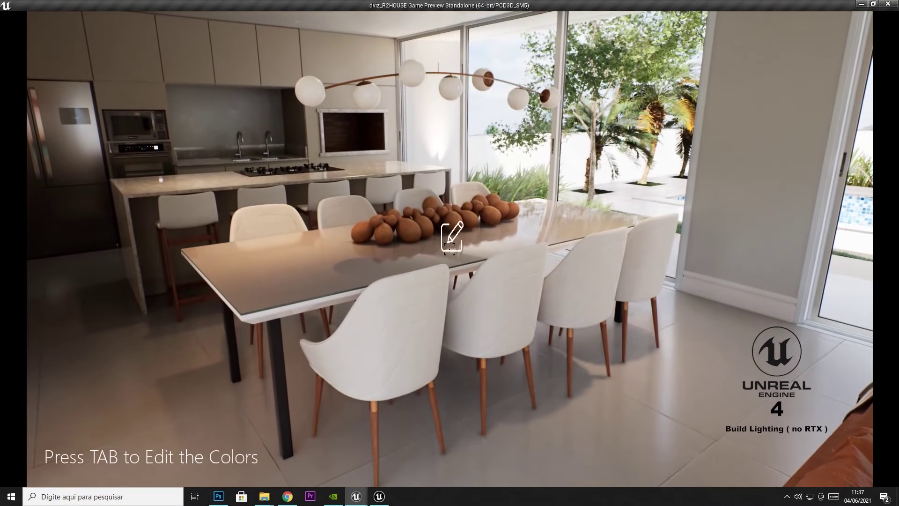
Darken the dining chairs and shift their hue to teal with the V and H sliders.
left_click(452, 227)
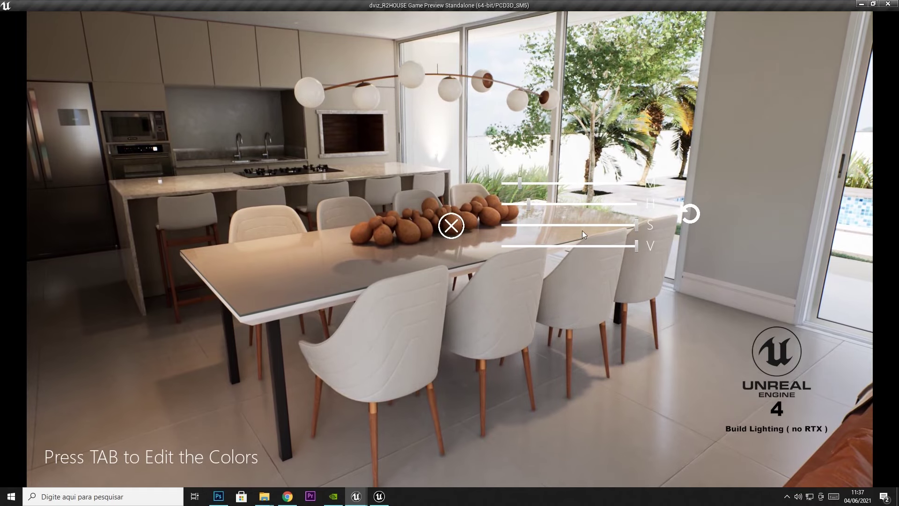
left_click(565, 246)
left_click_drag(565, 246, 557, 247)
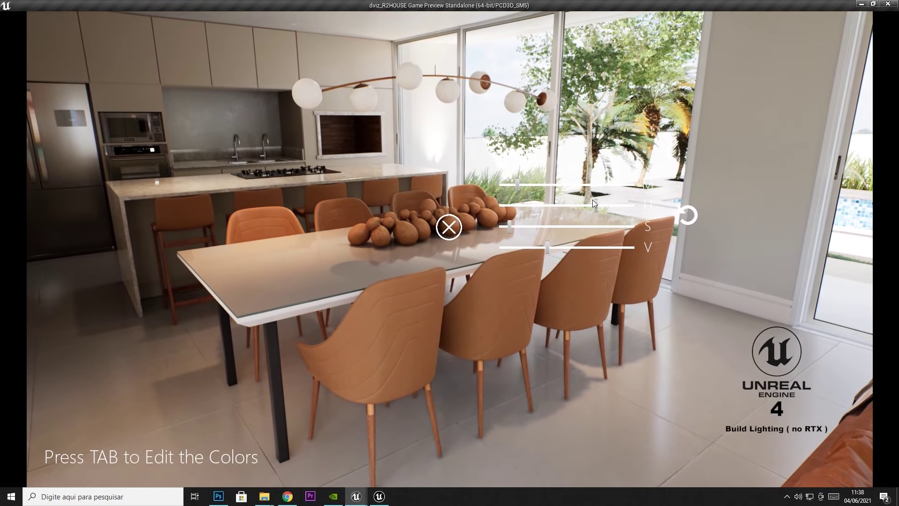
left_click_drag(588, 207, 542, 207)
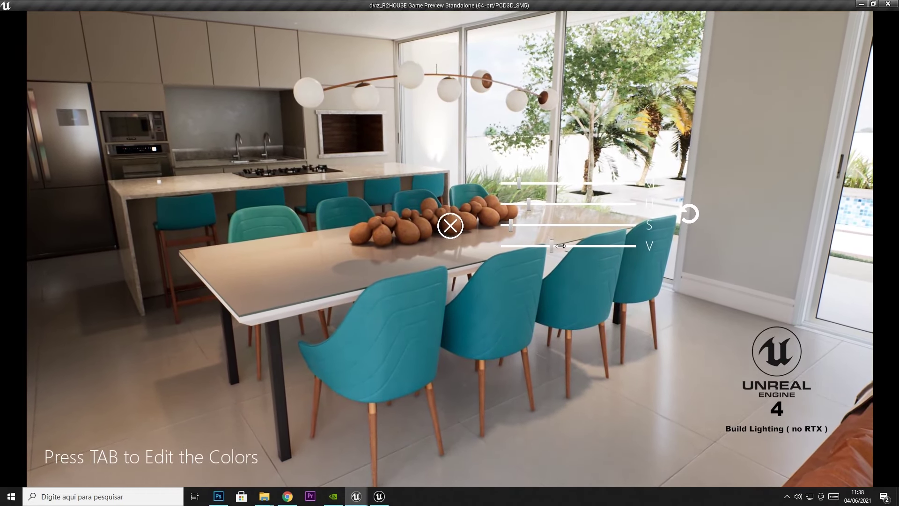
left_click_drag(549, 244, 563, 245)
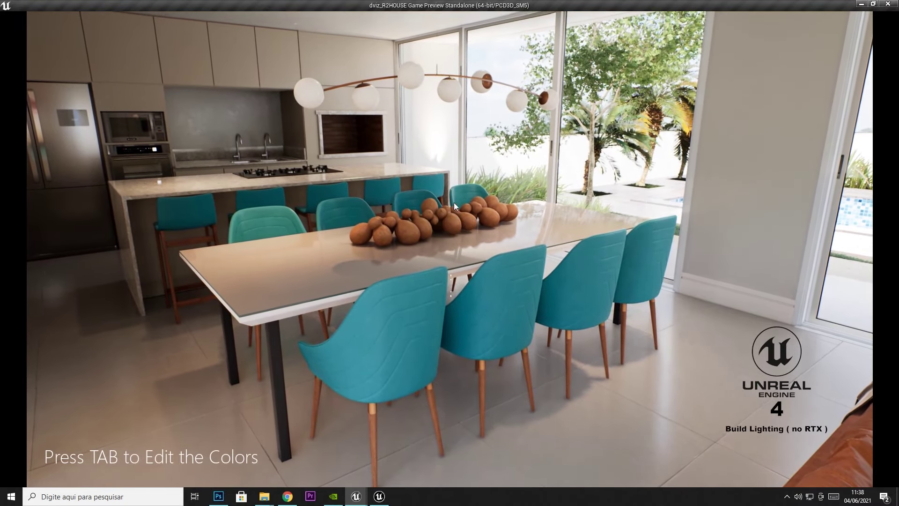
Walk to the kitchen island, swap its countertop to black granite, and head toward the sink wall.
key("s")
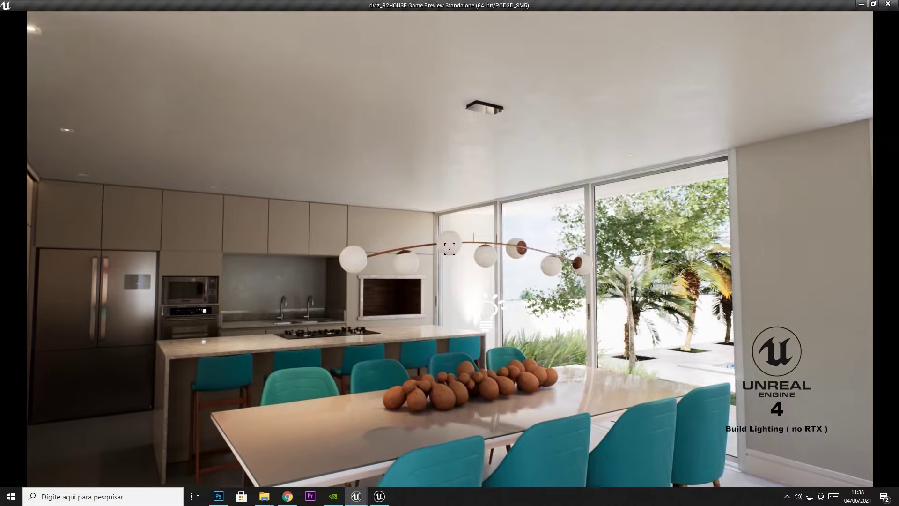
key("w")
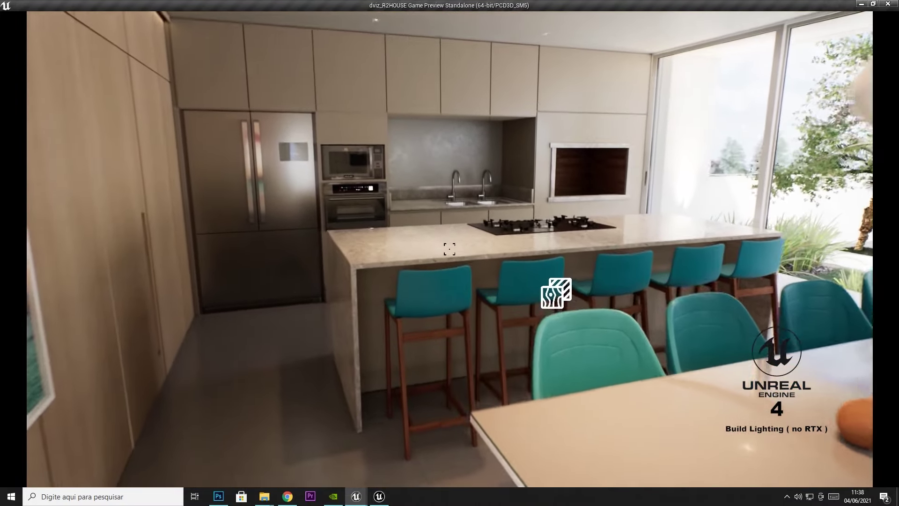
left_click(450, 249)
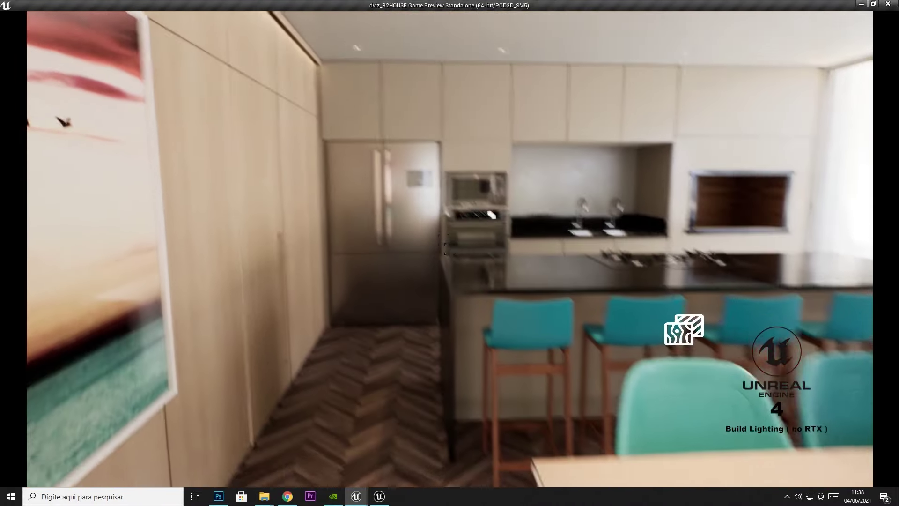
key("w")
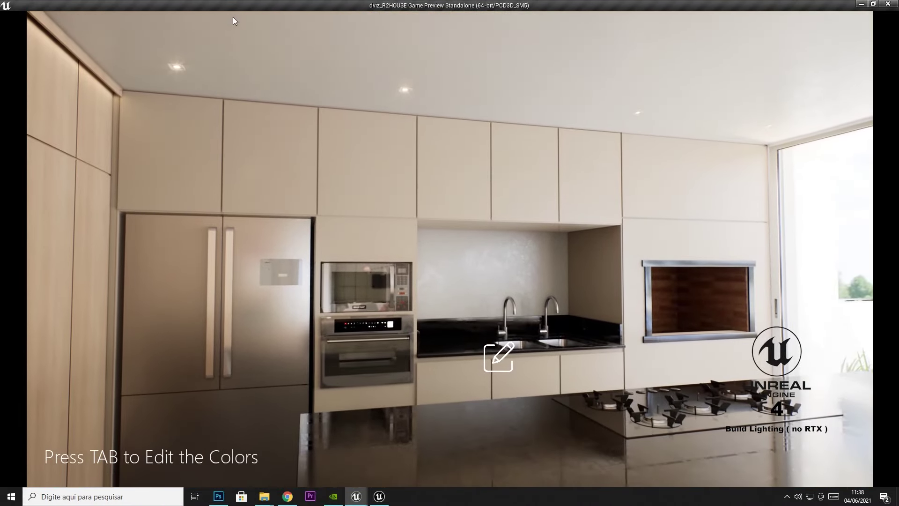
Tune the kitchen cabinets' hue, saturation and brightness from beige to mustard yellow.
left_click(495, 356)
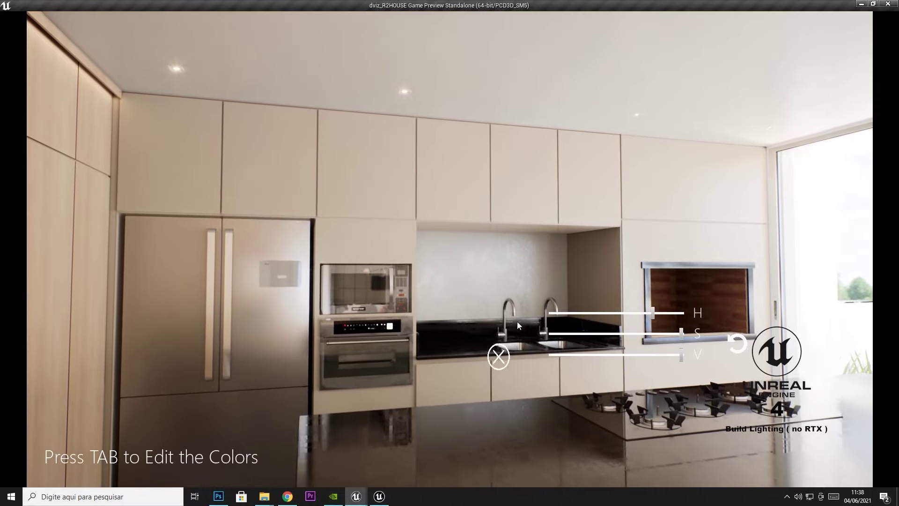
left_click_drag(597, 314, 580, 311)
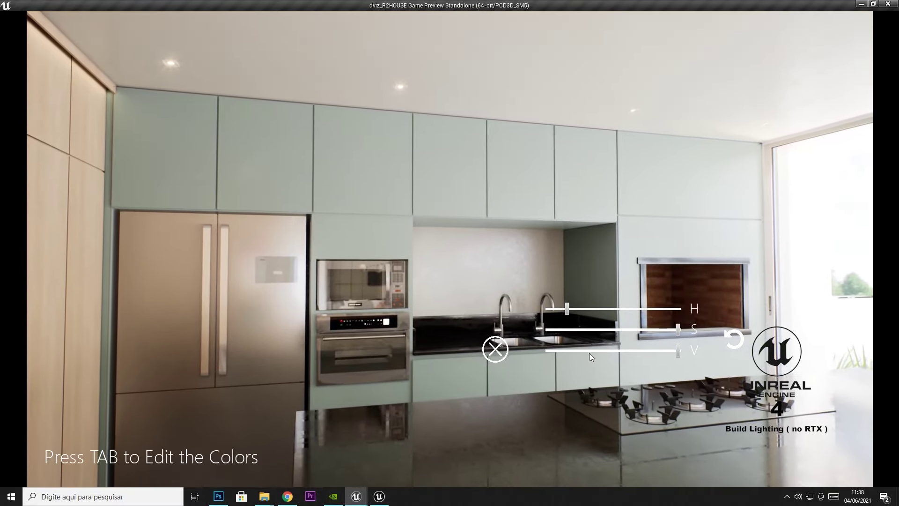
left_click(587, 352)
left_click_drag(567, 309, 668, 312)
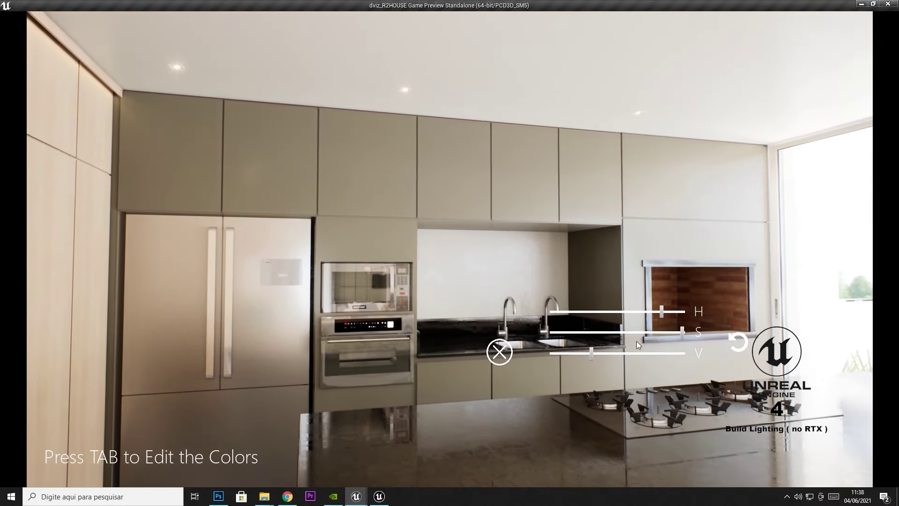
mouse_move(592, 353)
left_mouse_down()
mouse_move(614, 354)
mouse_move(581, 356)
left_mouse_up()
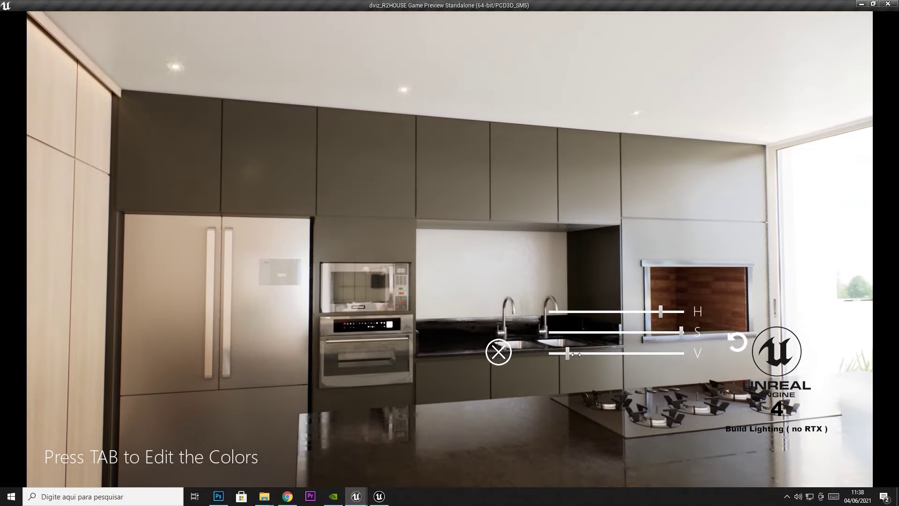
left_click_drag(576, 313, 654, 311)
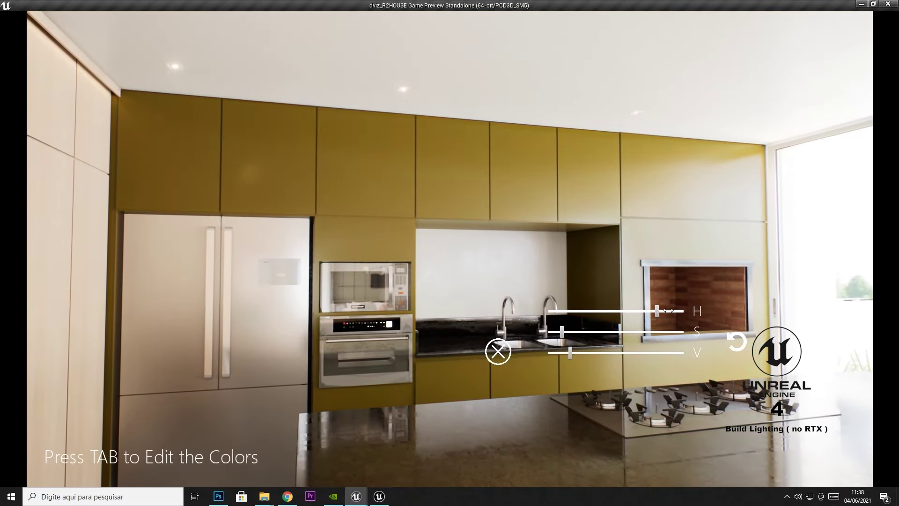
left_click_drag(577, 352, 605, 352)
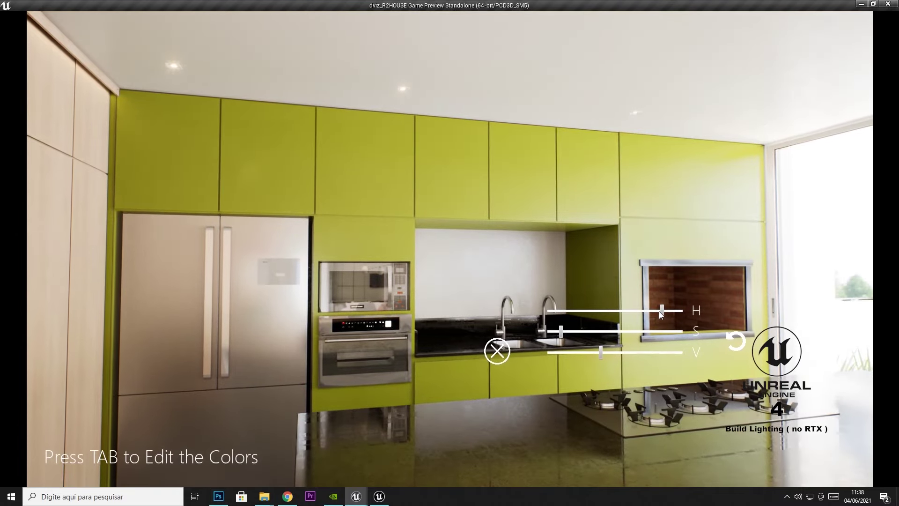
left_click_drag(659, 311, 659, 310)
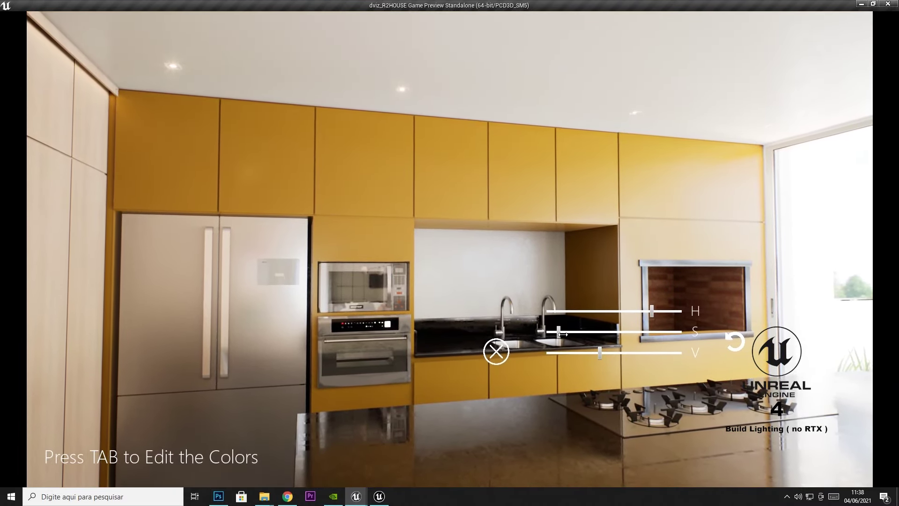
left_click_drag(618, 332, 538, 334)
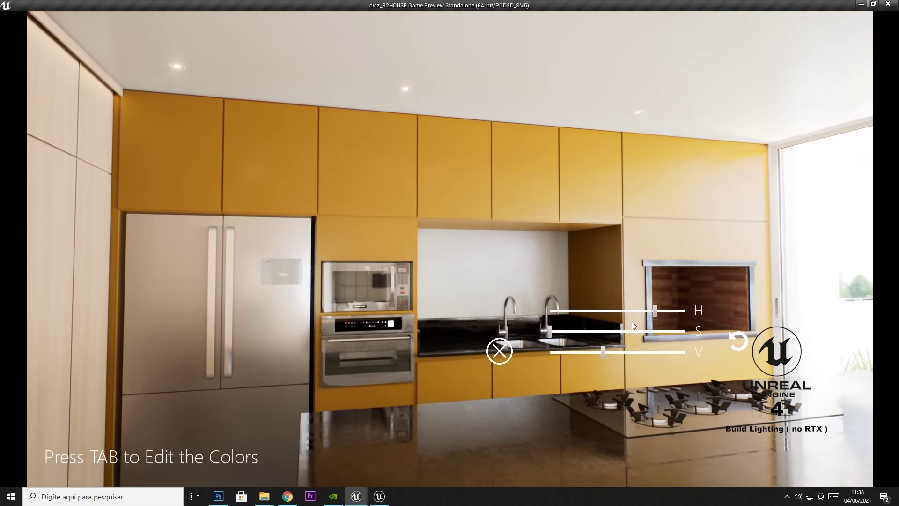
left_click_drag(603, 351, 619, 353)
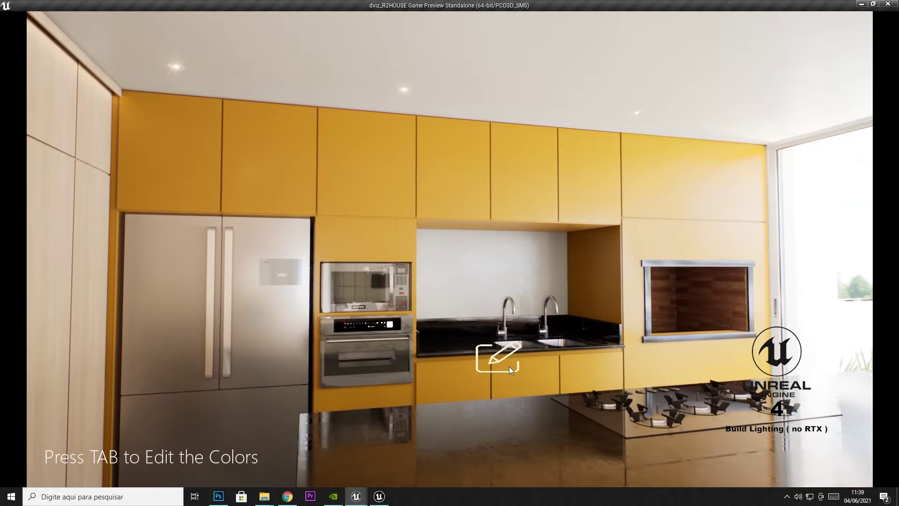
Walk from the kitchen past the dining table and sofa to view the two leather armchairs.
key("s")
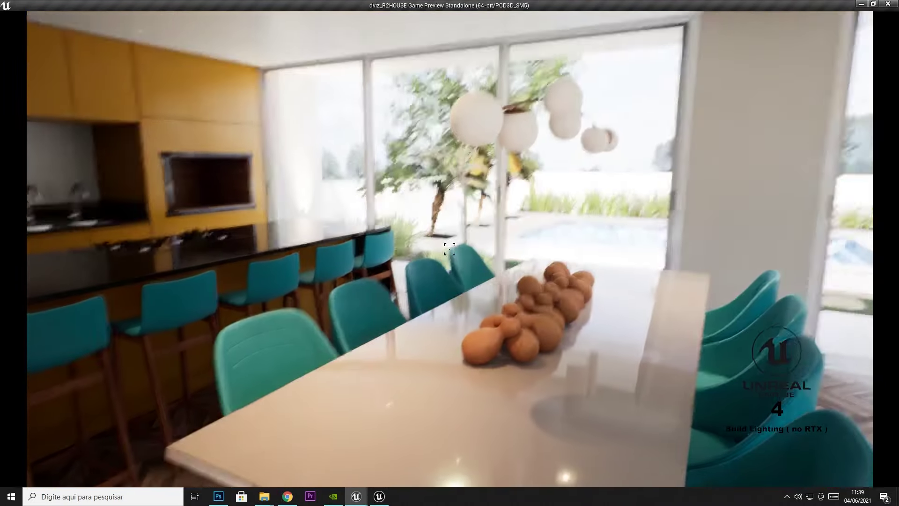
key("w")
key("w")
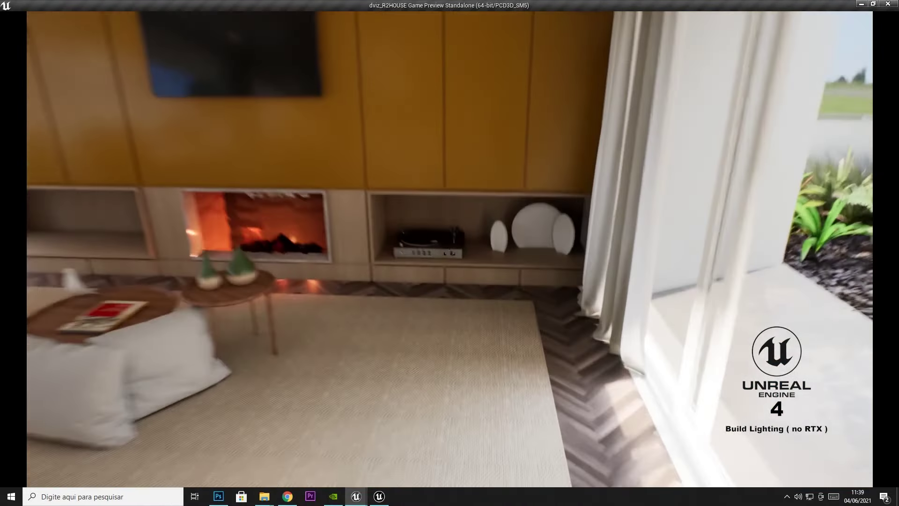
key("w")
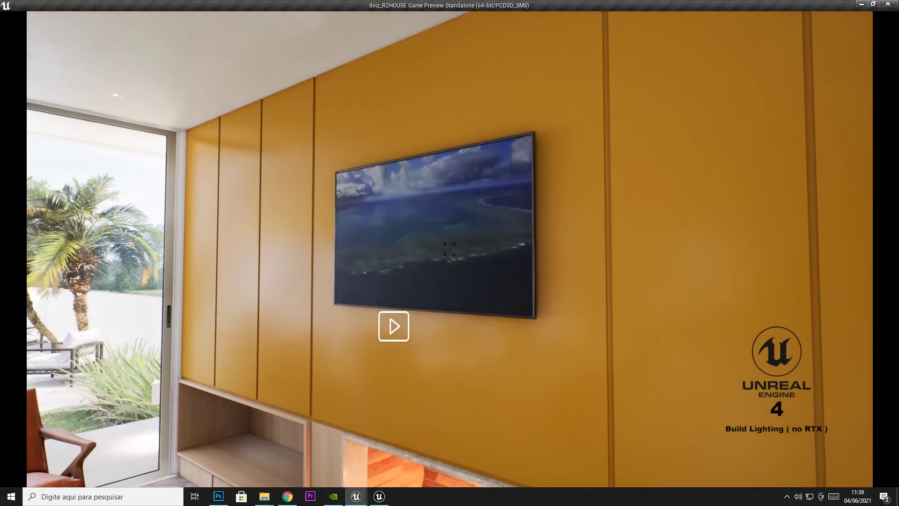
key("w")
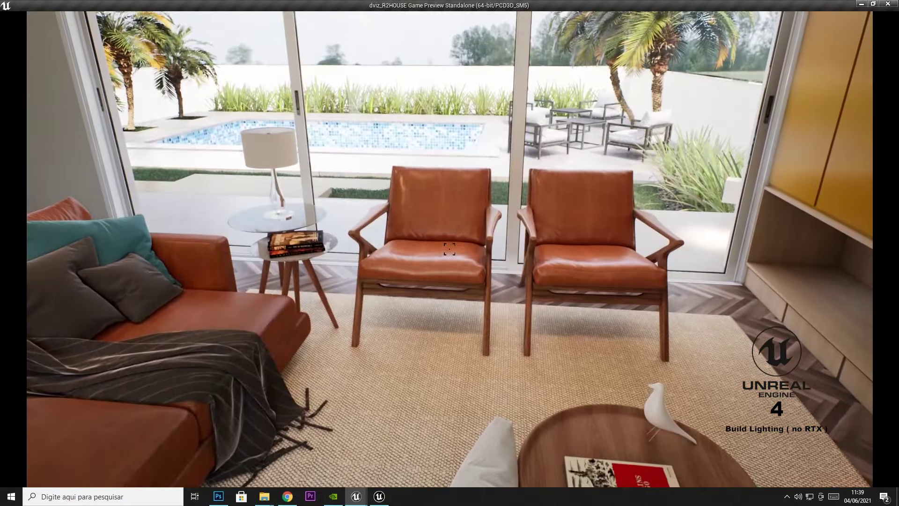
key("w")
key("s")
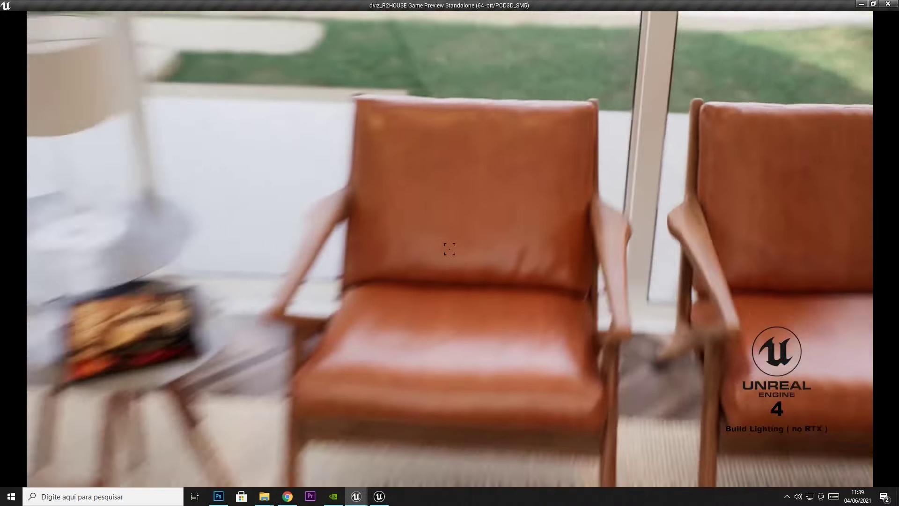
key("w")
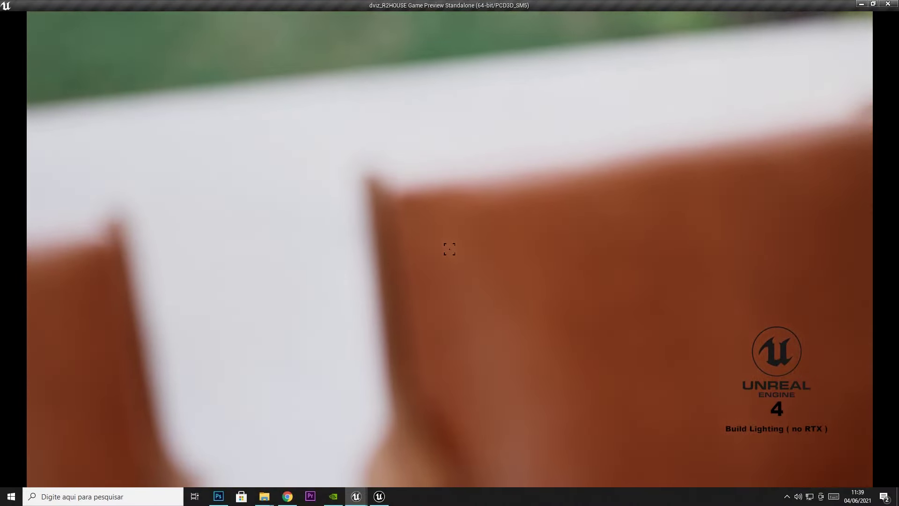
key("s")
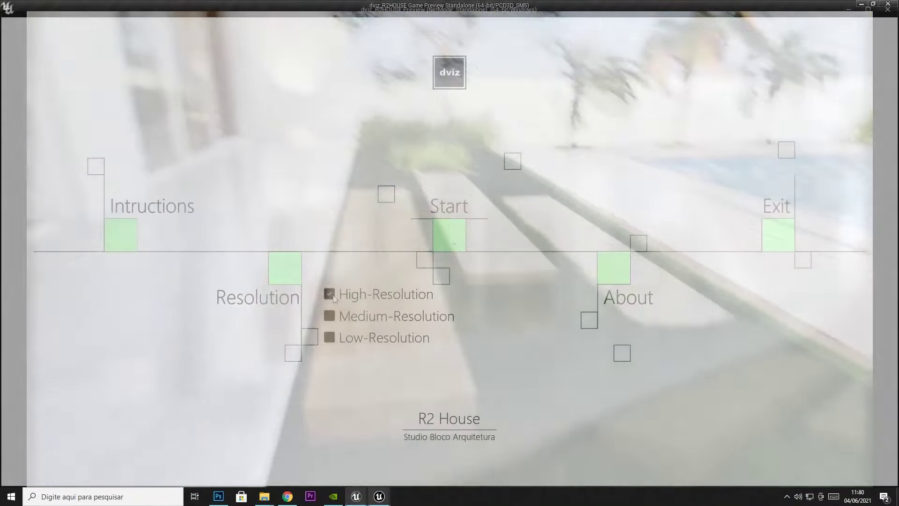
Start the R2 House walkthrough from the main menu.
left_click(454, 237)
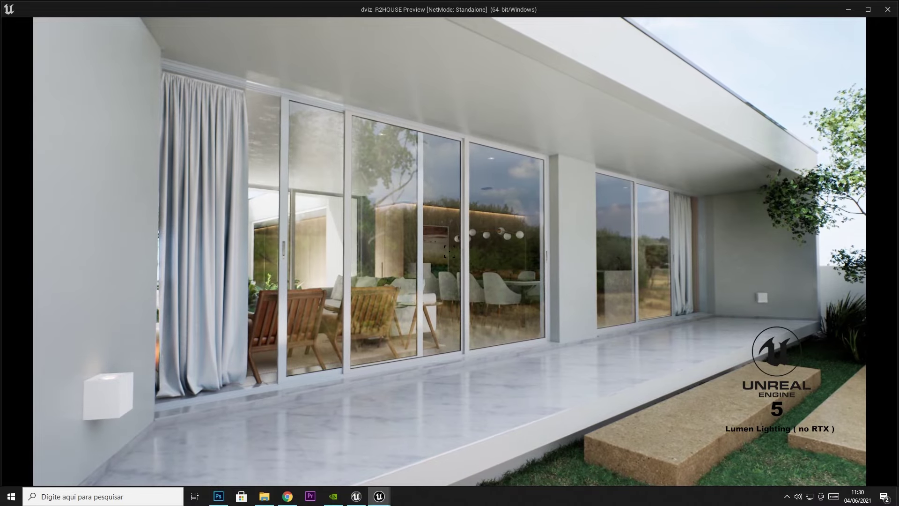
Walk along the terrace and past the glass doors toward the dining area.
key("a")
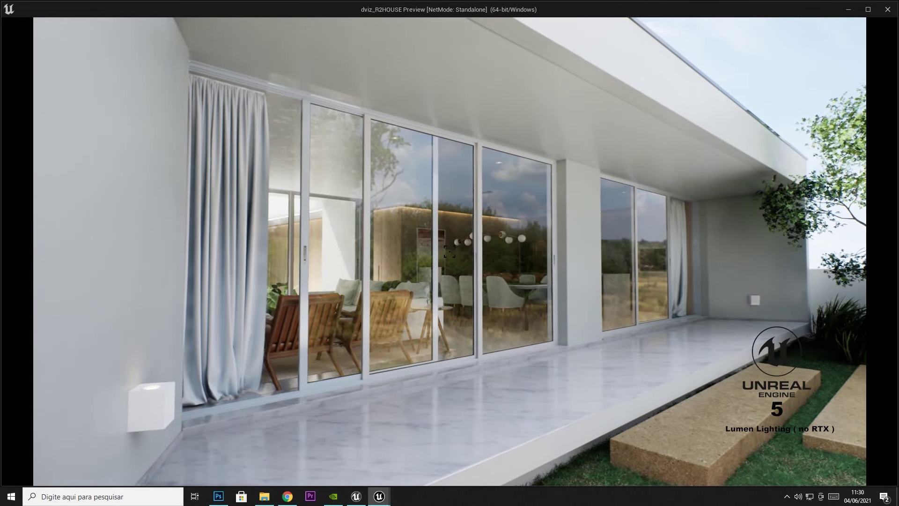
key("a")
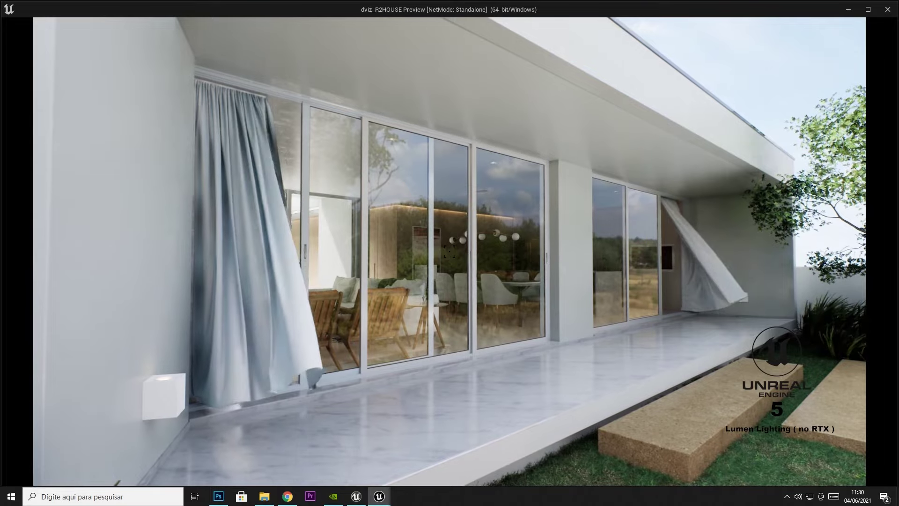
key("d")
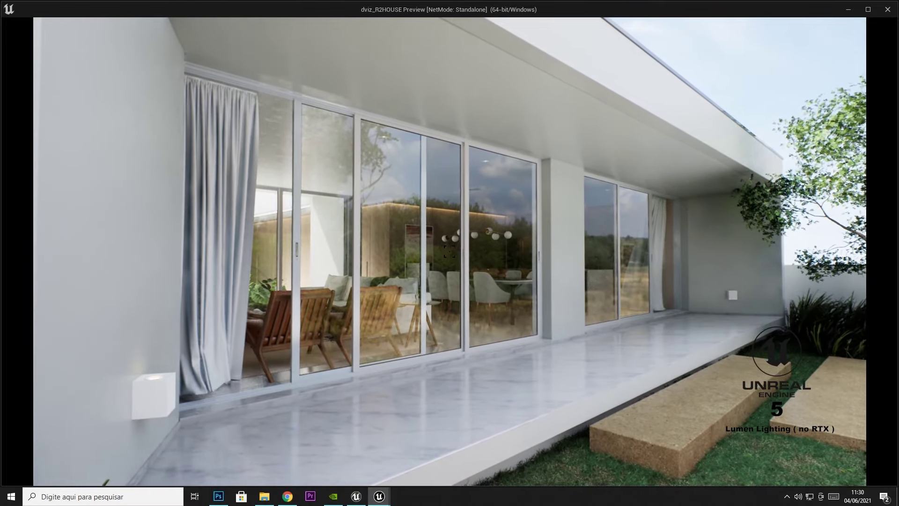
key("d")
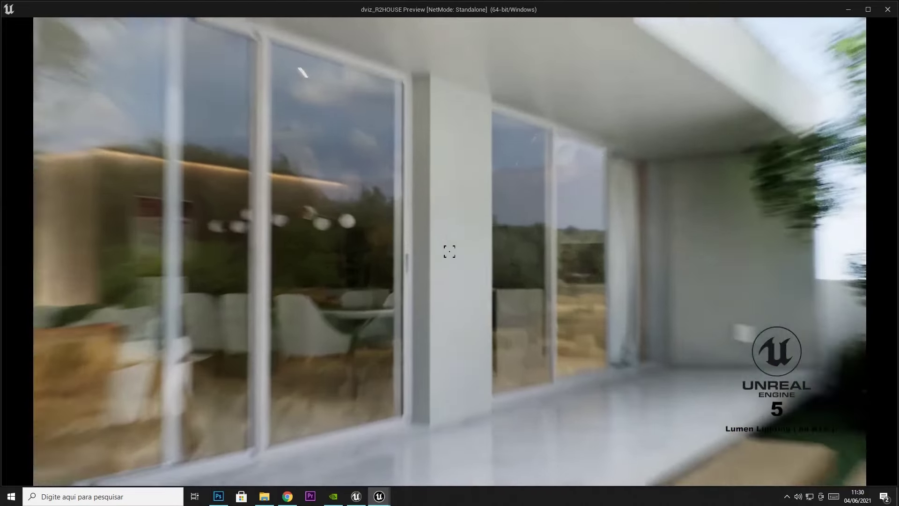
key("w")
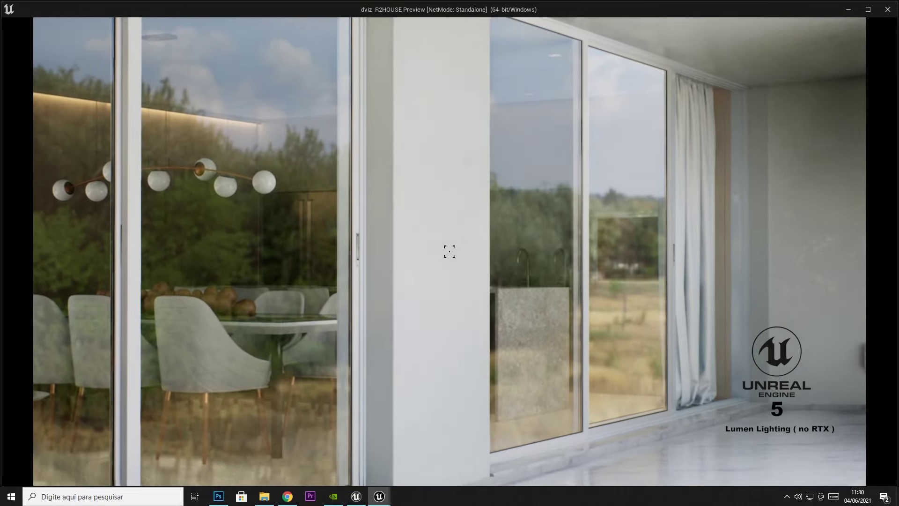
key("w")
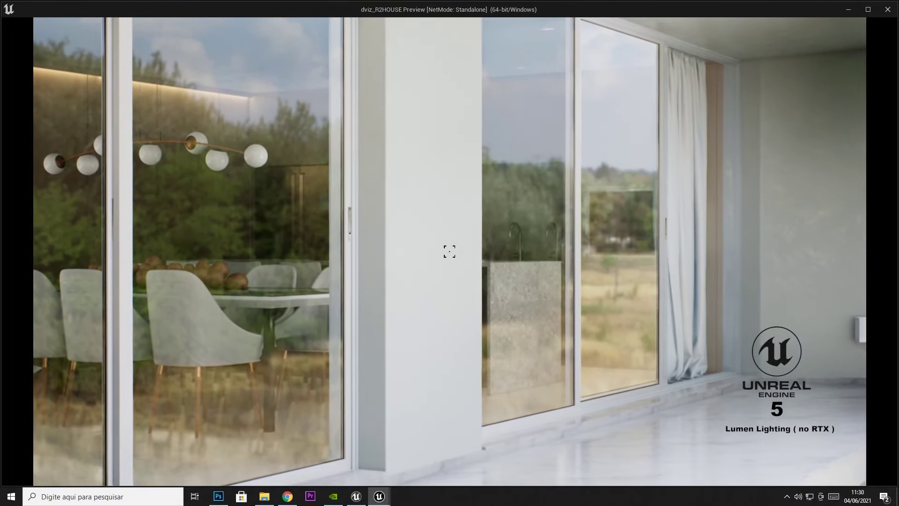
key("d")
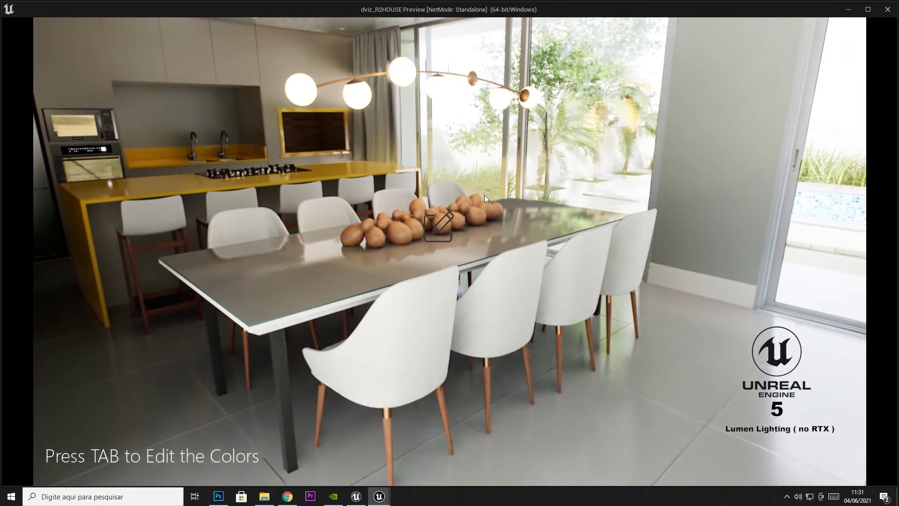
Adjust the chairs' H, S and V sliders until chairs and stools are turquoise, then close the editor.
key("Tab")
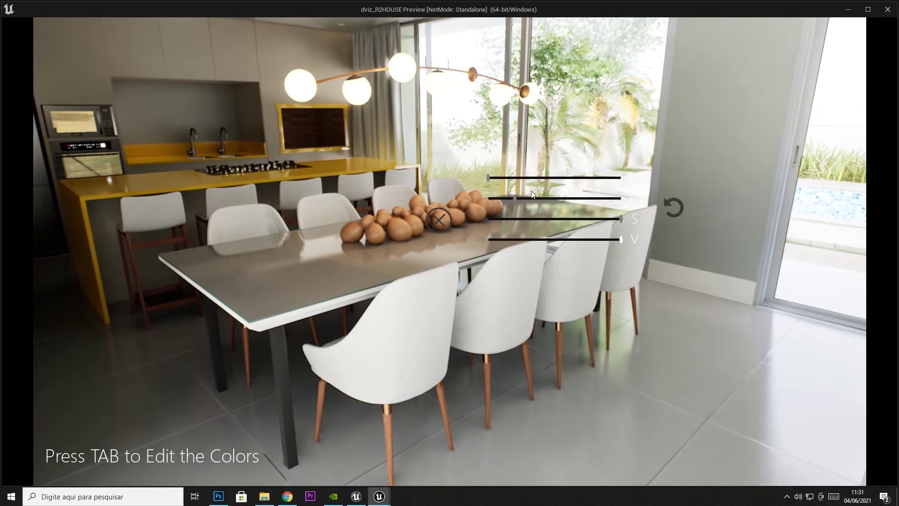
left_click_drag(514, 179, 597, 204)
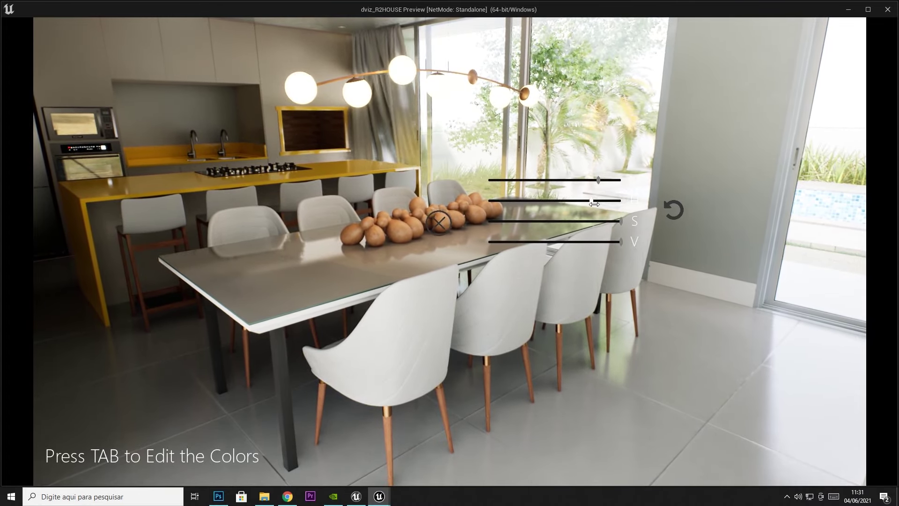
mouse_move(591, 200)
left_mouse_down()
mouse_move(528, 201)
mouse_move(558, 185)
left_mouse_up()
left_click(519, 180)
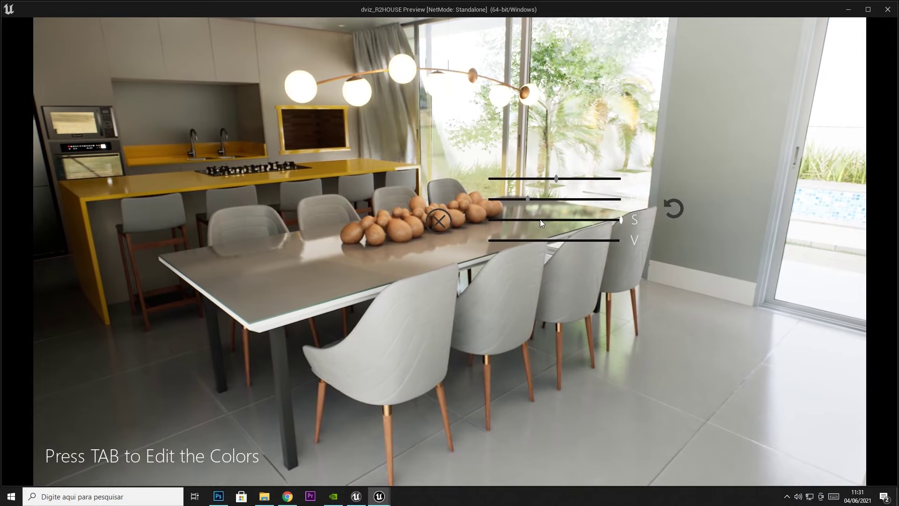
mouse_move(540, 221)
left_mouse_down()
mouse_move(512, 221)
mouse_move(534, 201)
left_mouse_up()
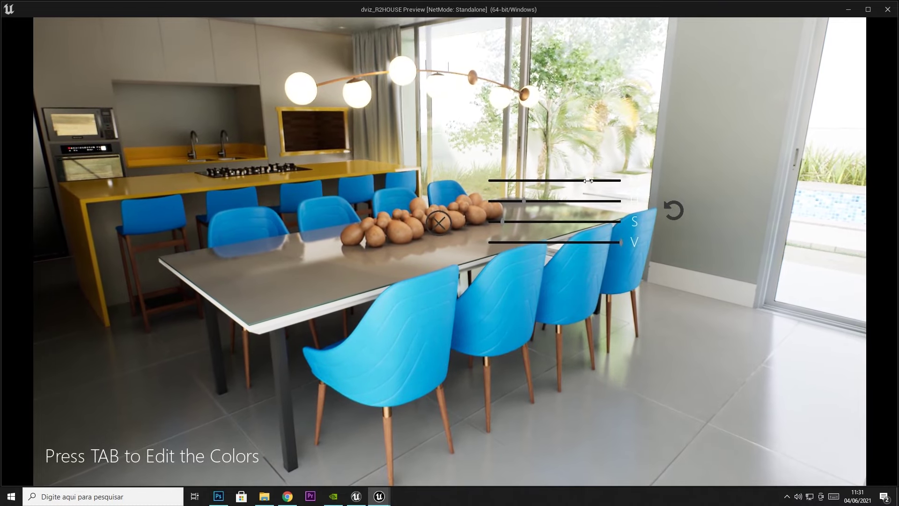
mouse_move(524, 201)
left_mouse_down()
mouse_move(596, 202)
mouse_move(523, 201)
left_mouse_up()
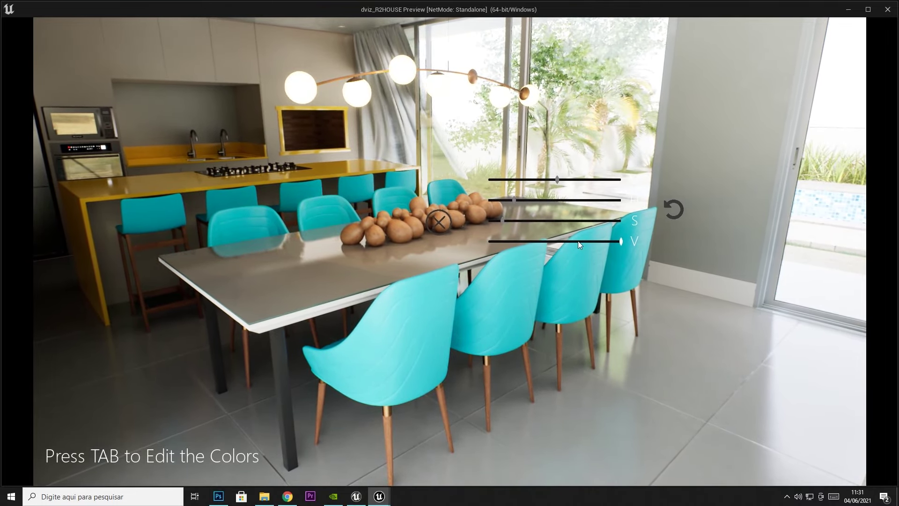
left_click_drag(579, 243, 581, 242)
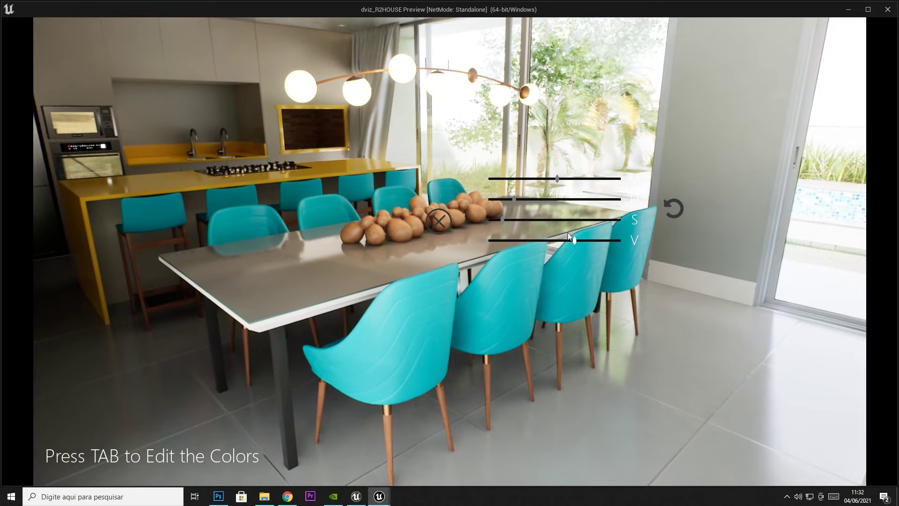
left_click(436, 219)
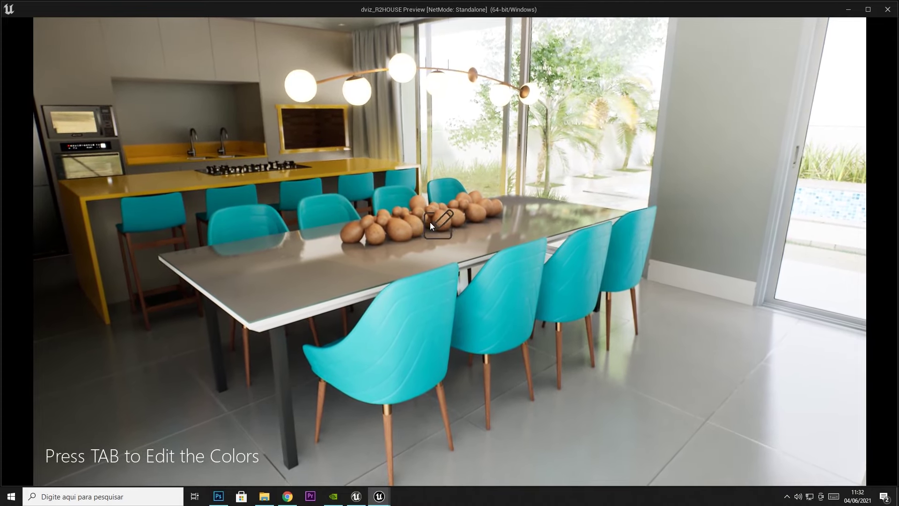
Walk to the kitchen island, zoom in on the blue-flame cooktop burners, then circle the island.
key("s")
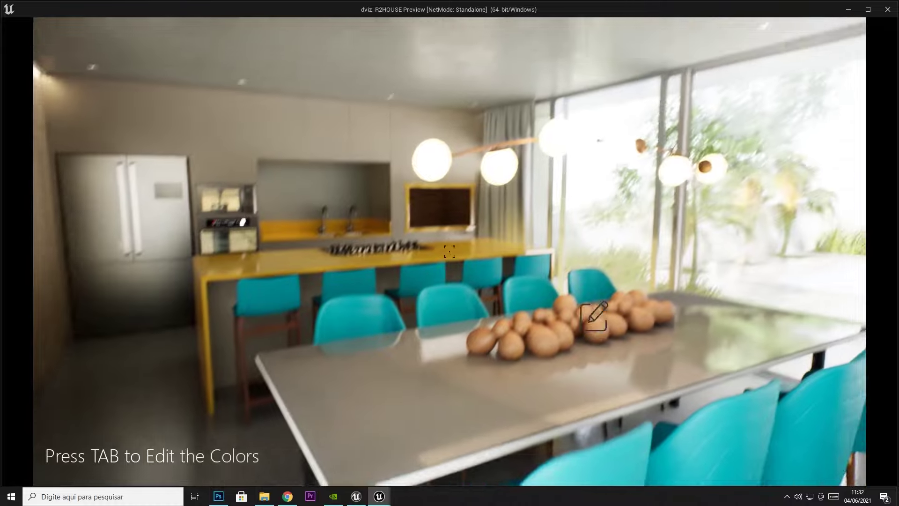
key("w")
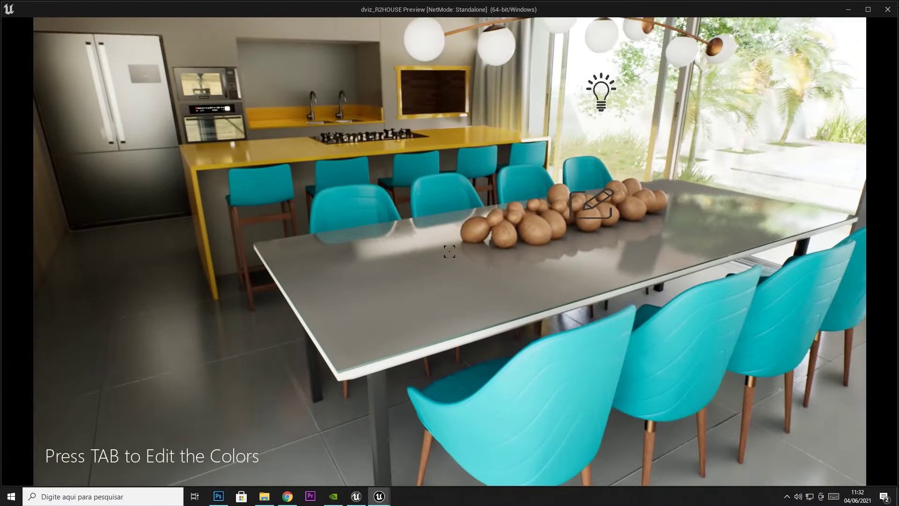
key("w")
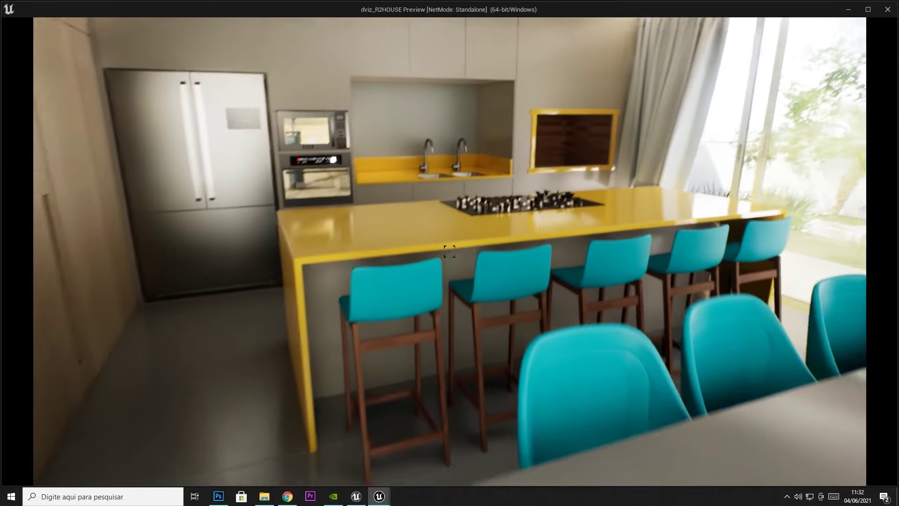
key("w")
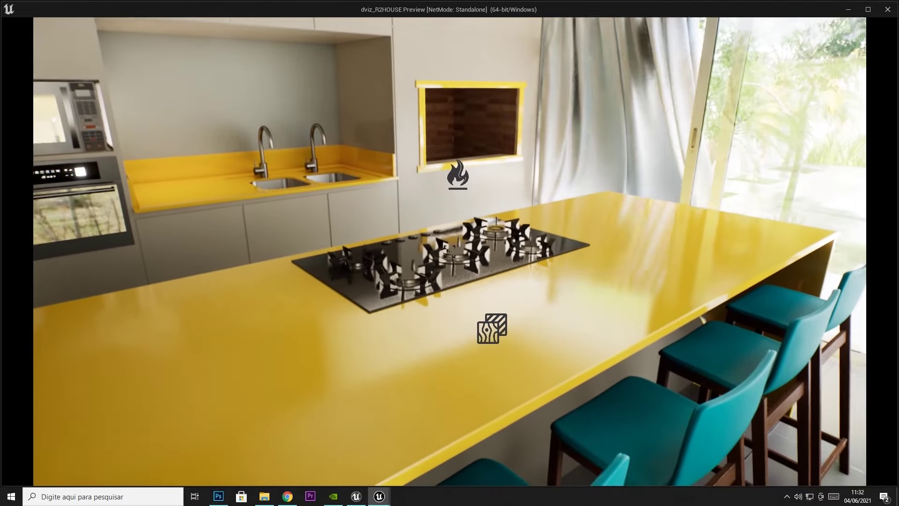
right_click(449, 251)
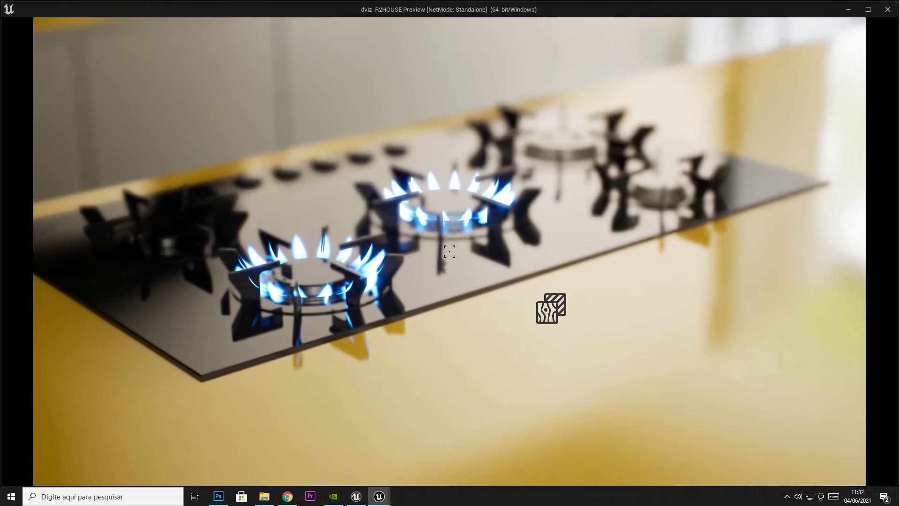
right_click(449, 251)
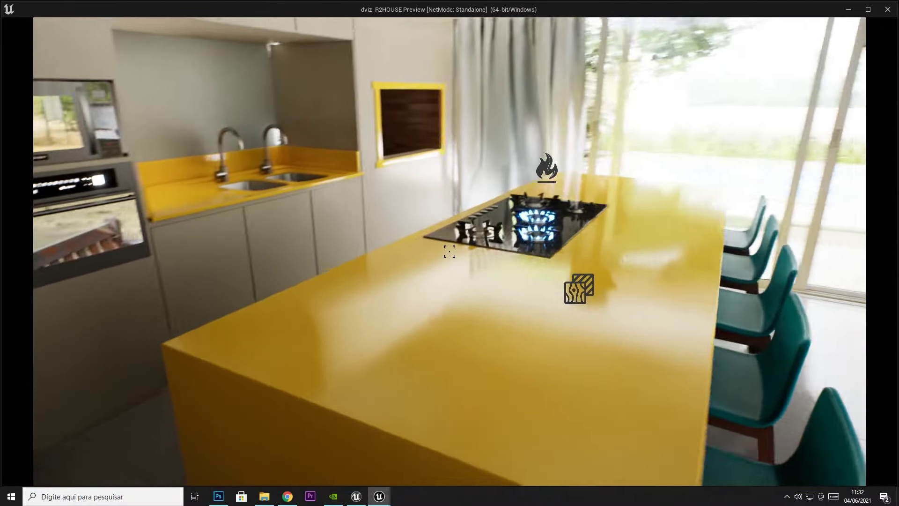
key("d")
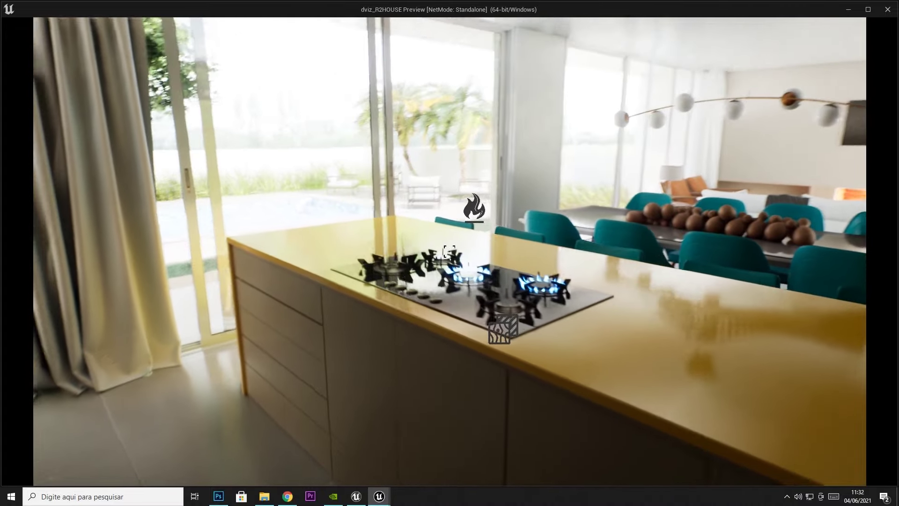
key("a")
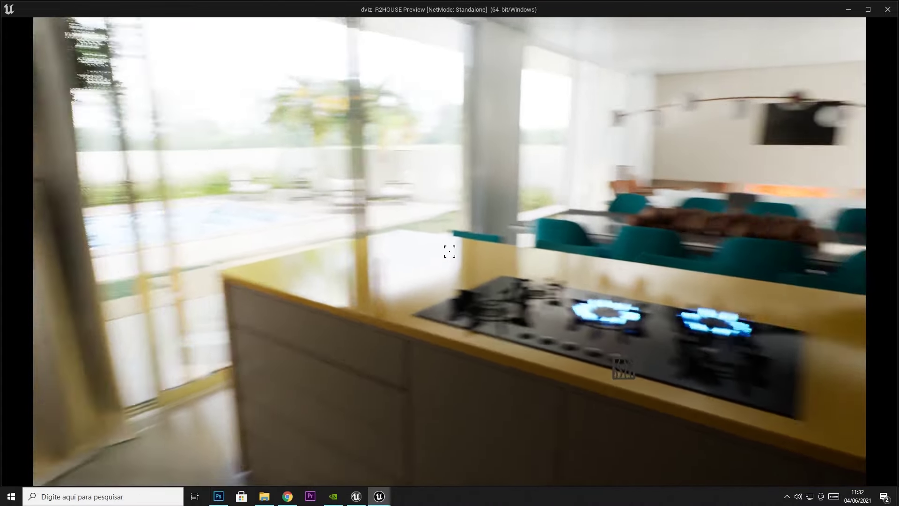